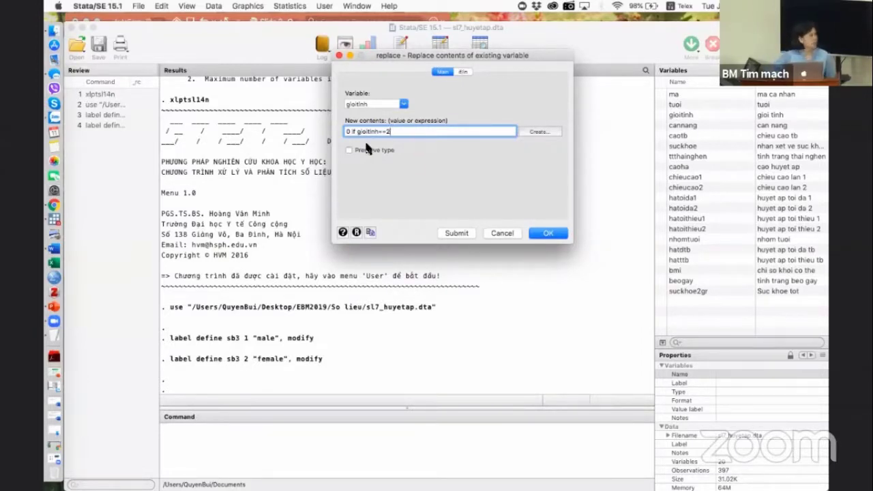
Replace the contents of gioitinh with 0 for the records where gioitinh==2.
left_click(550, 233)
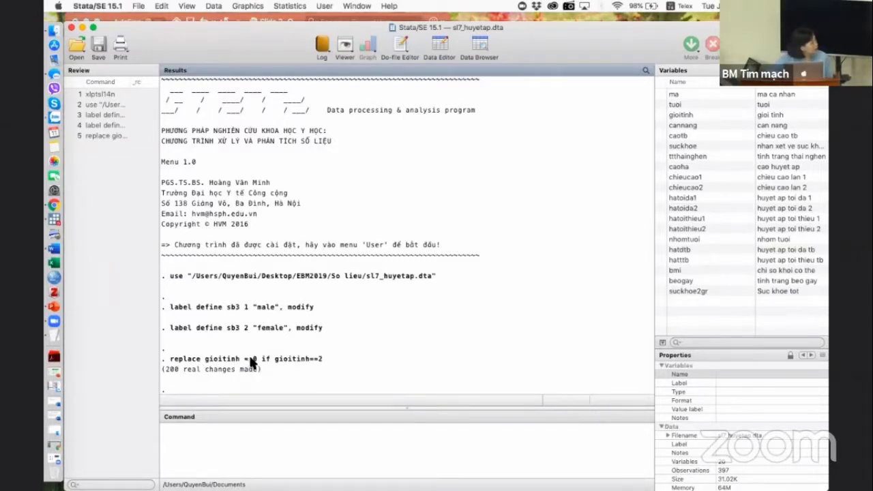
Run the codebook command for the whole dataset and examine the entry for gioitinh.
left_click(249, 437)
type("c")
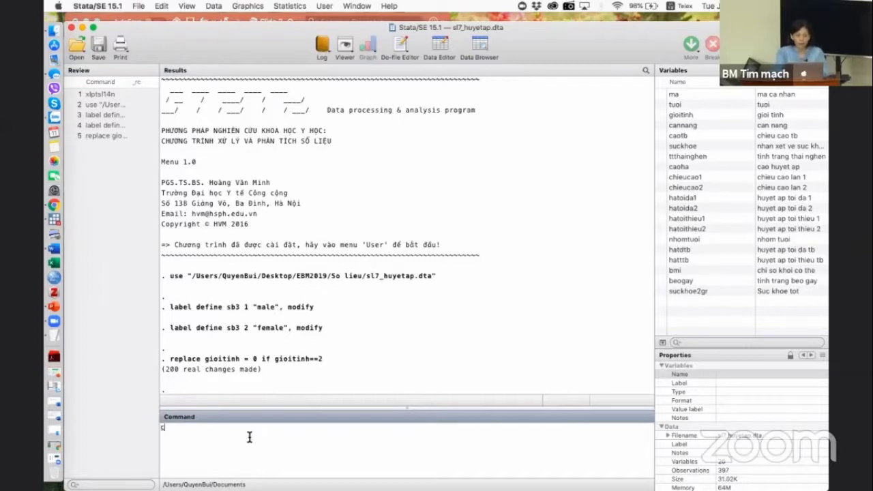
type("or")
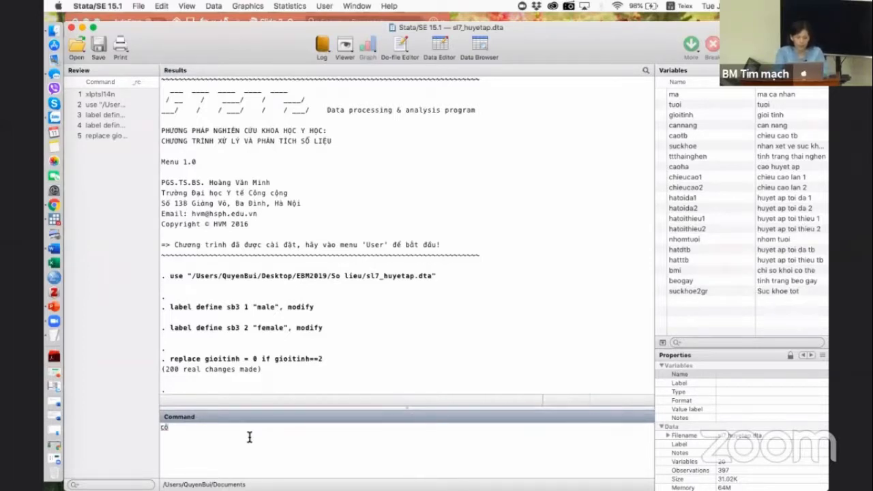
key("BackSpace")
type("oo")
key("BackSpace")
key("BackSpace")
type("ood")
key("BackSpace")
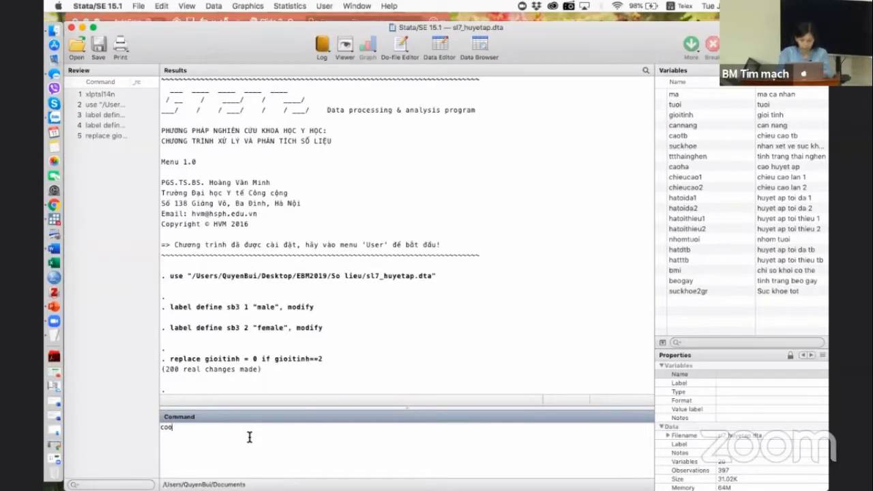
key("BackSpace")
type("debook")
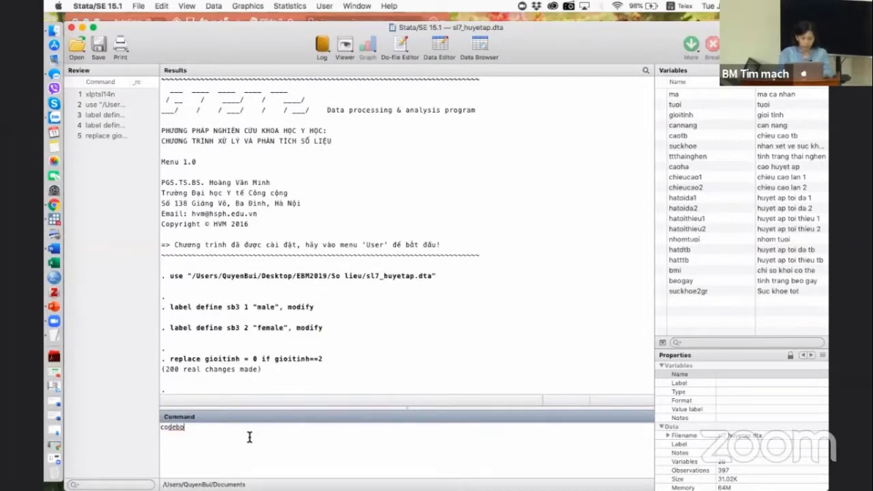
key("Return")
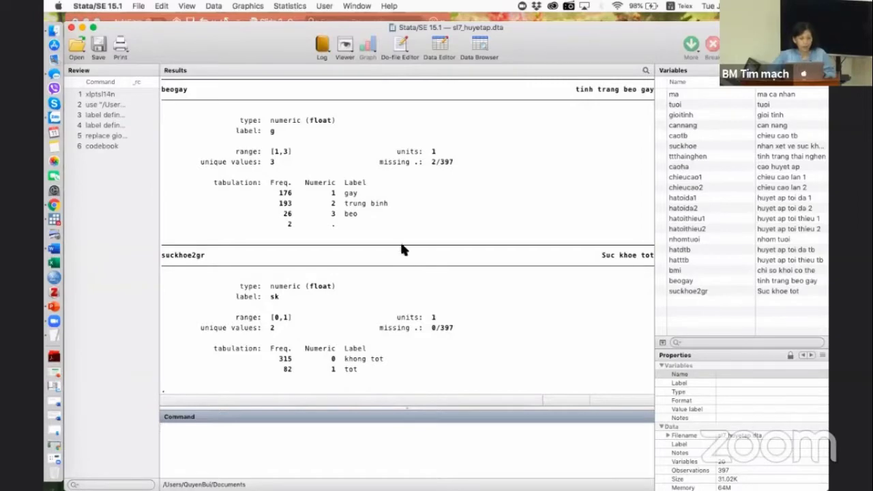
scroll(401, 252, "up", 10)
scroll(402, 266, "up", 15)
scroll(401, 267, "up", 15)
scroll(401, 263, "up", 10)
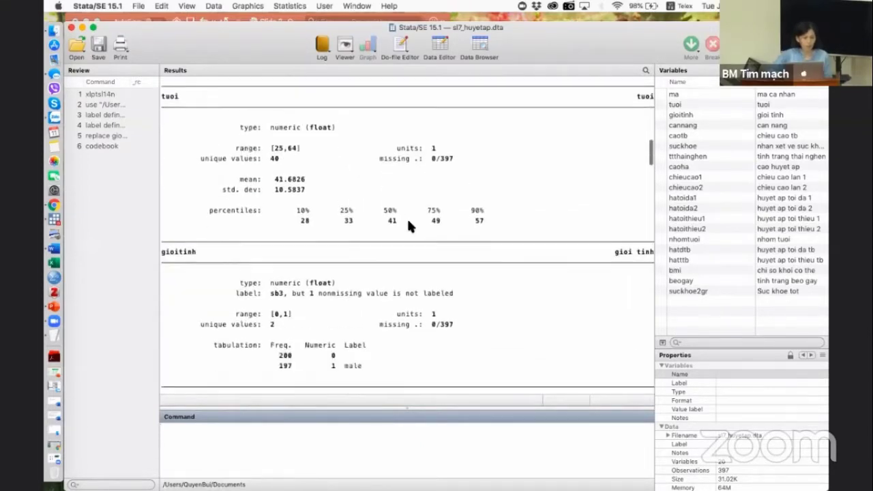
scroll(286, 310, "down", 3)
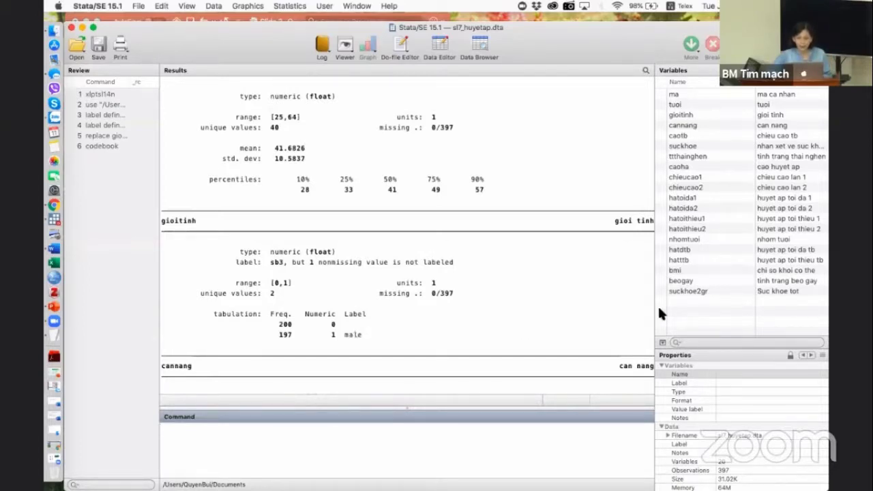
left_click(682, 114)
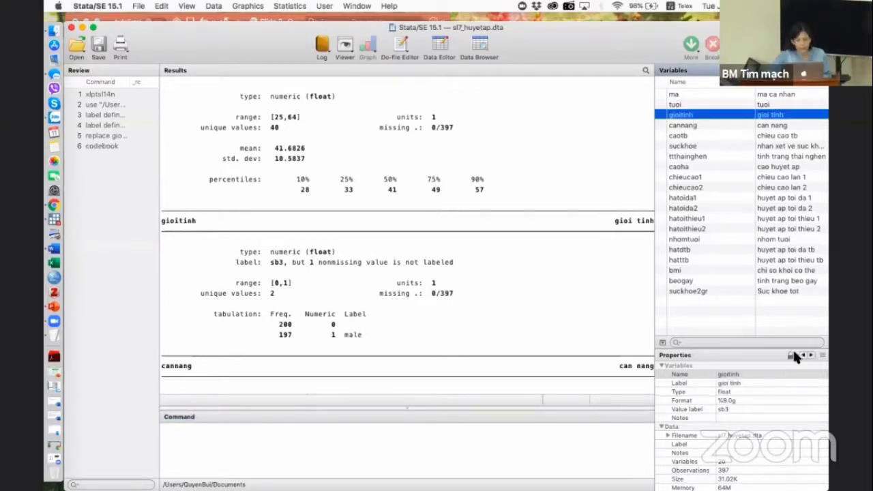
left_click(736, 407)
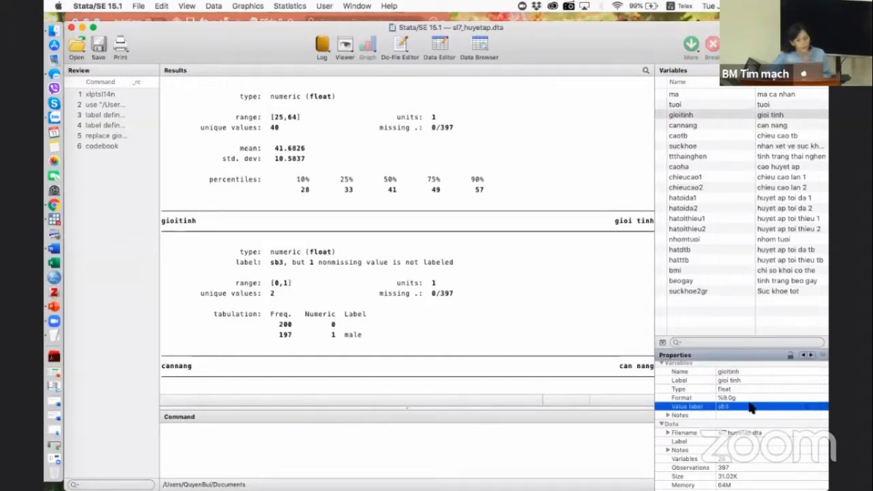
left_click(818, 408)
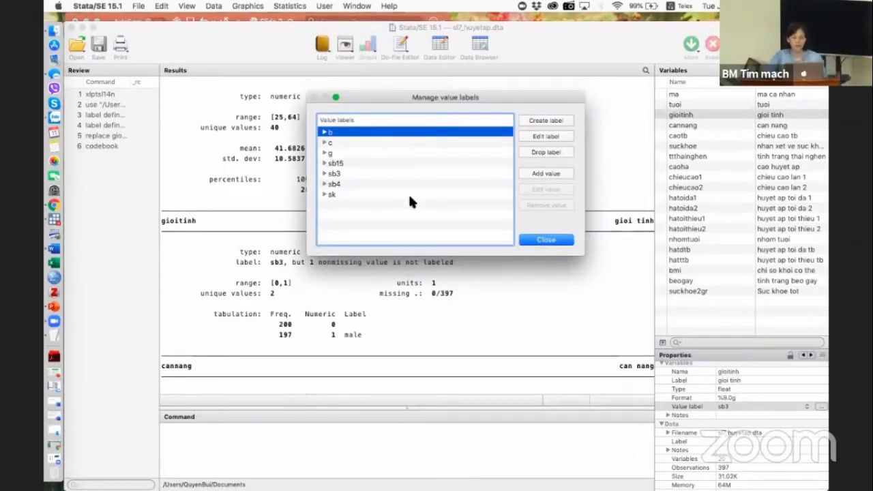
left_click(530, 242)
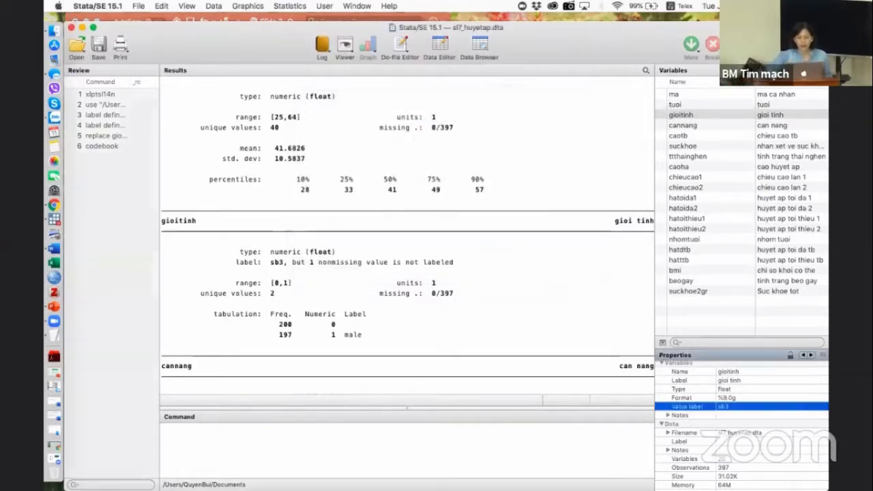
Open the value label manager for gioitinh from the Variables Manager and expand the sb3 label set.
left_click(327, 6)
mouse_move(368, 50)
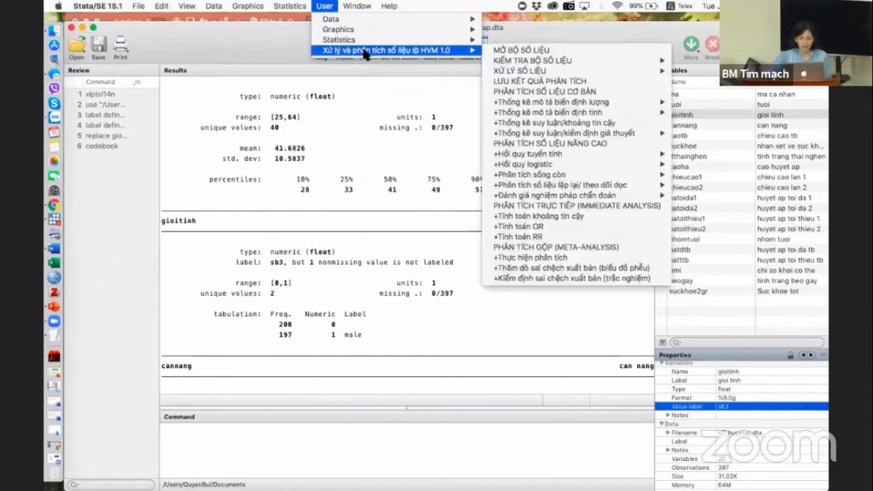
mouse_move(513, 72)
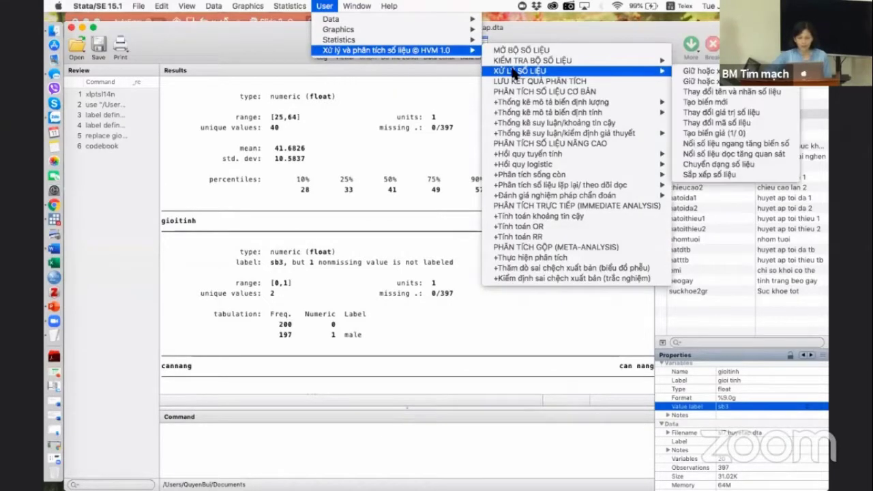
left_click(709, 95)
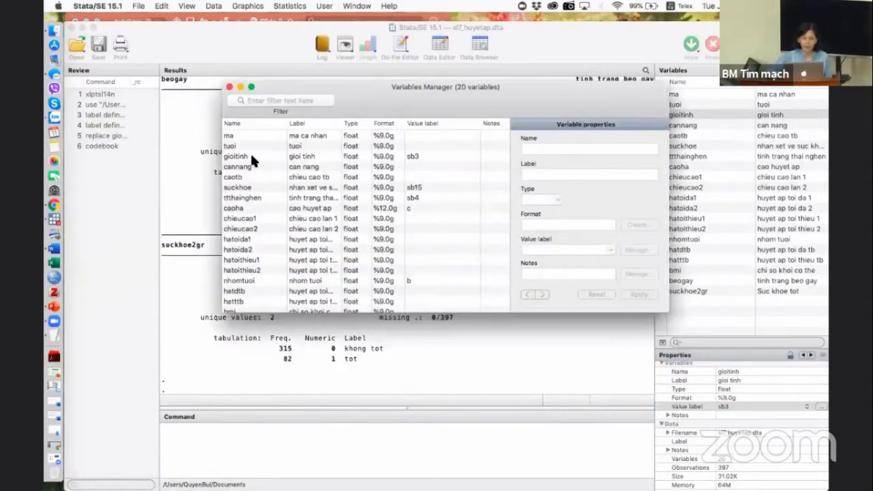
left_click(251, 155)
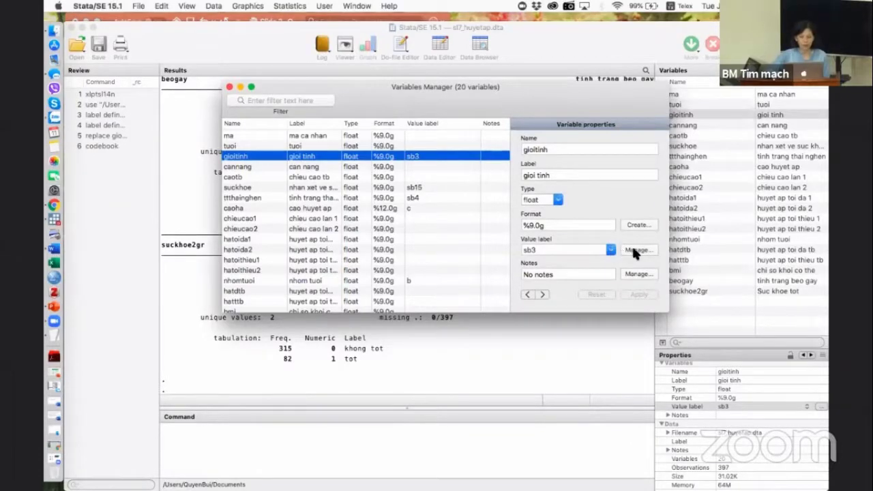
left_click(633, 251)
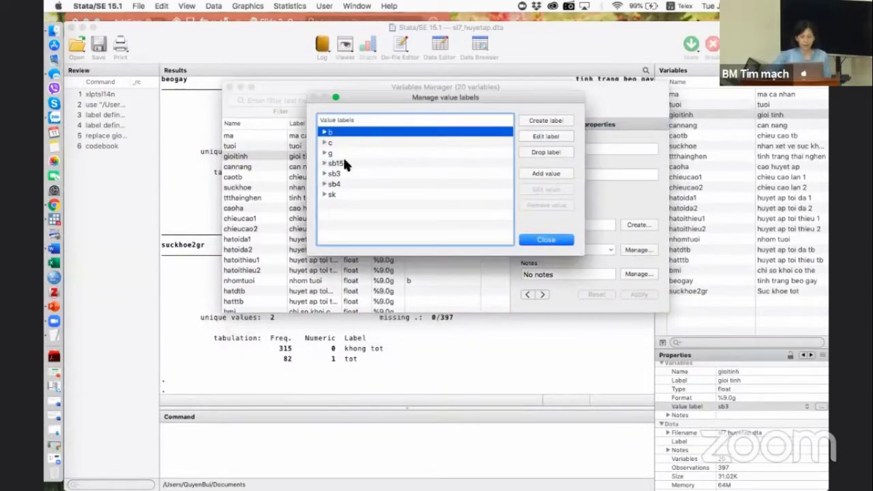
left_click(324, 173)
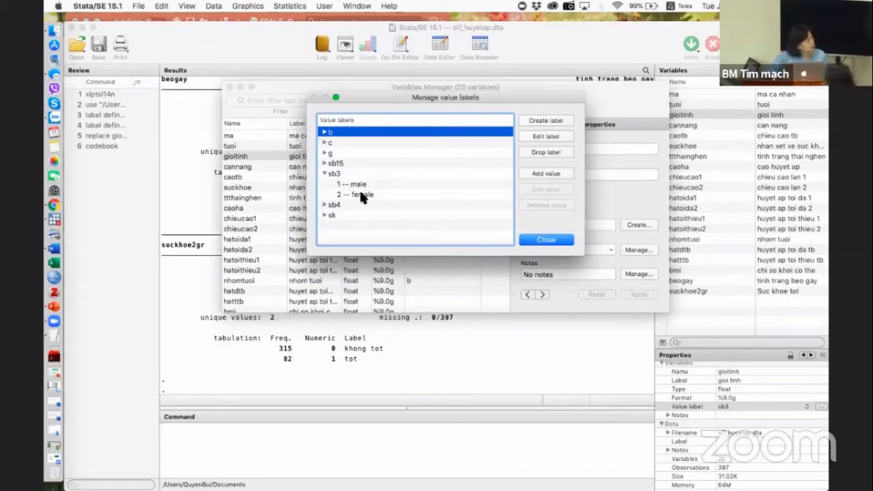
Remove the value 2 (female) from the sb3 value label.
left_click(362, 196)
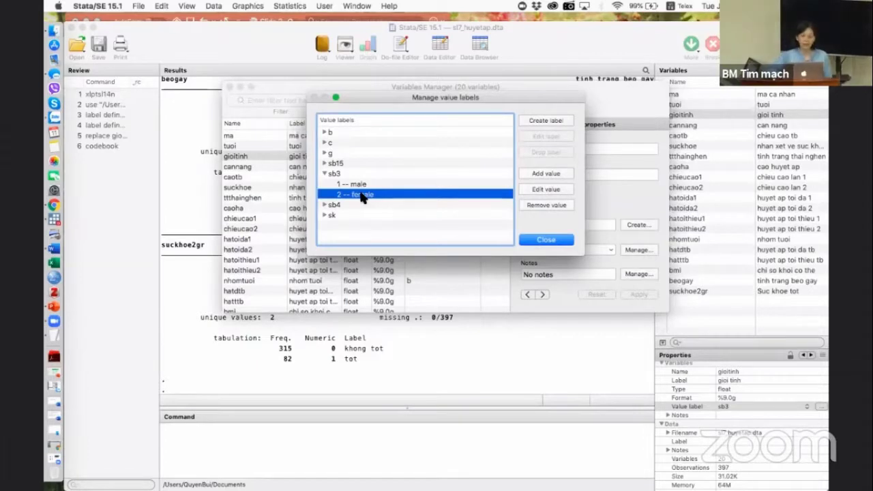
left_click(534, 190)
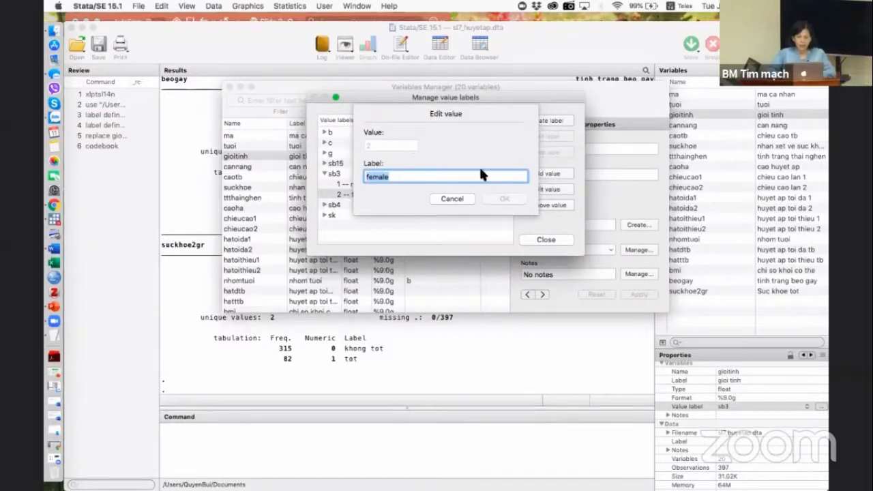
left_click(450, 199)
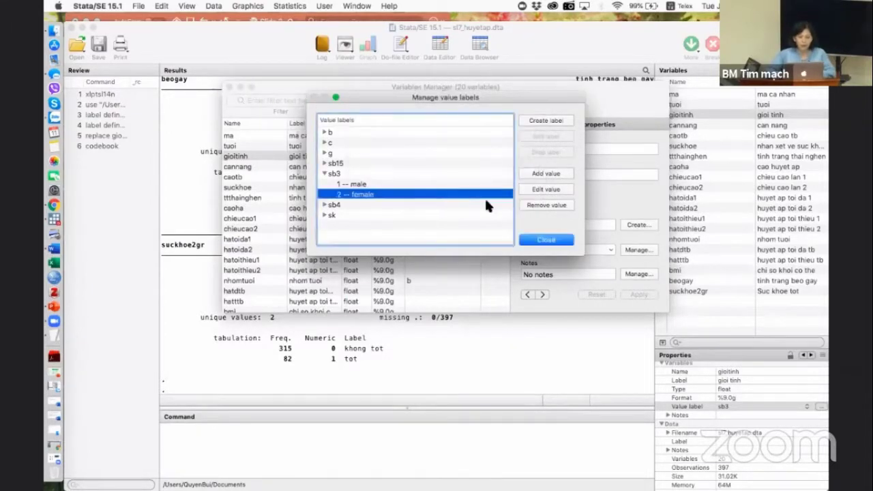
left_click(548, 204)
left_click(528, 160)
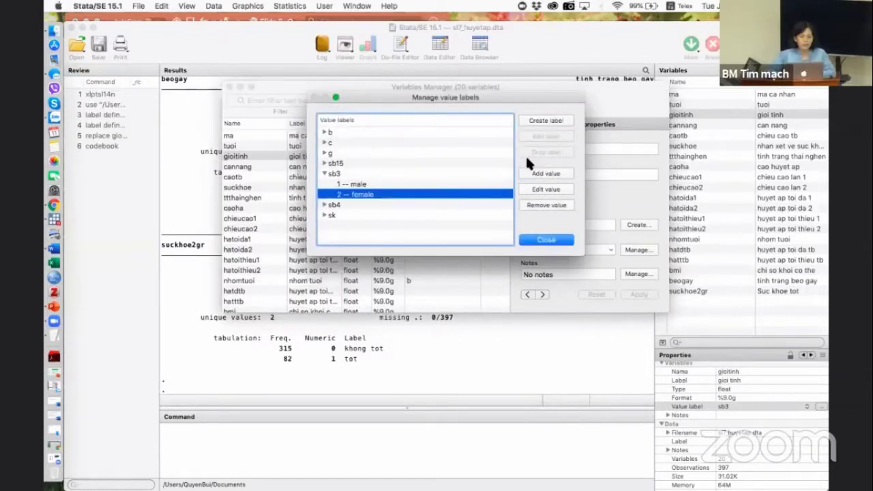
left_click(361, 184)
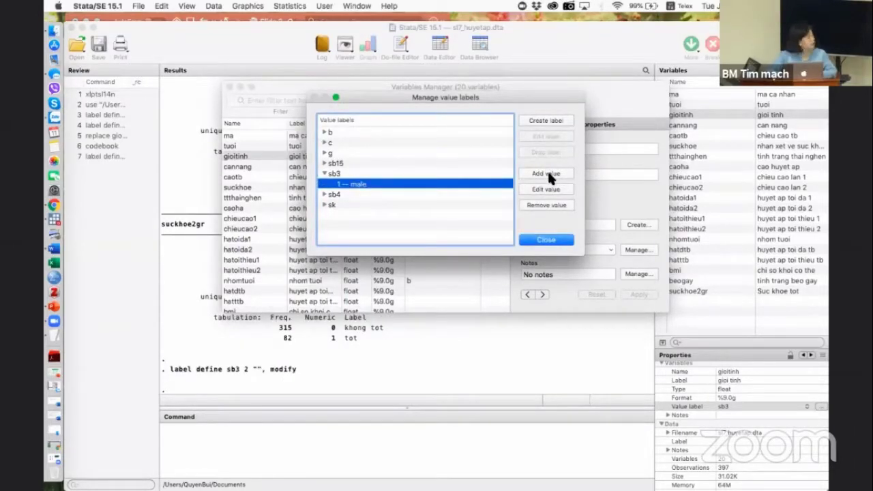
Add the value 0 with the label "nu" to sb3, and close the label manager and the Variables Manager.
left_click(548, 175)
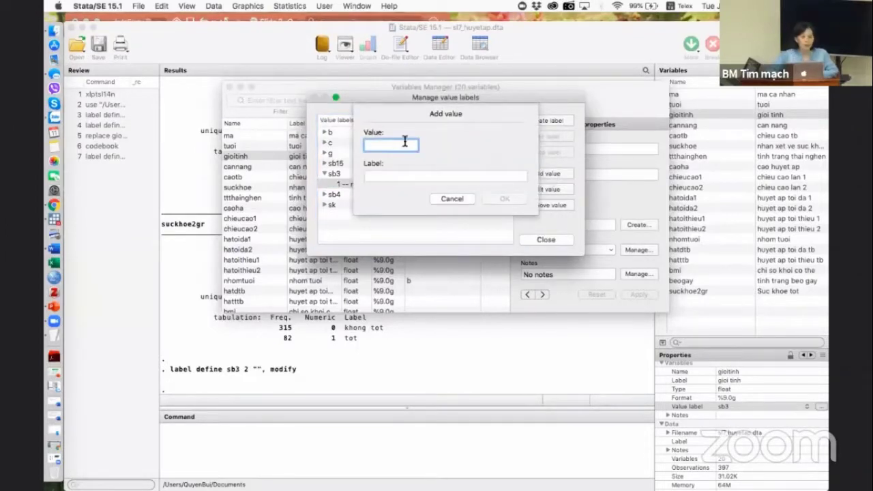
type("0")
key("Tab")
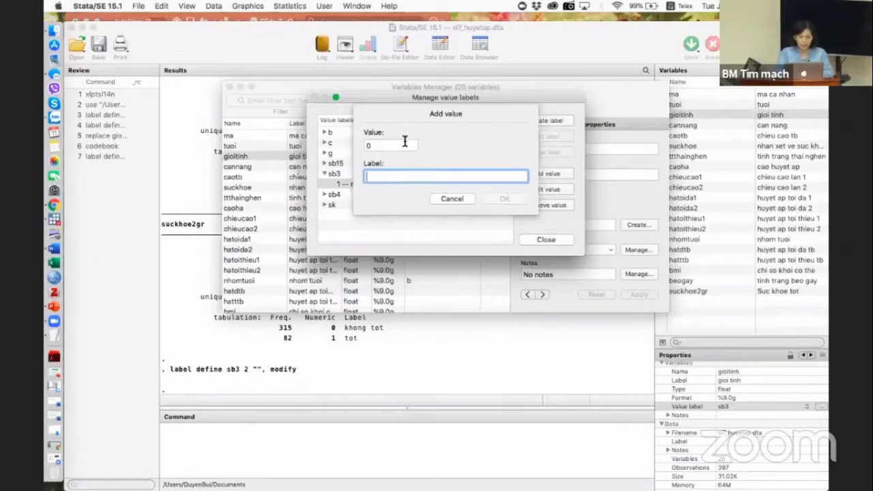
type("nu")
key("Return")
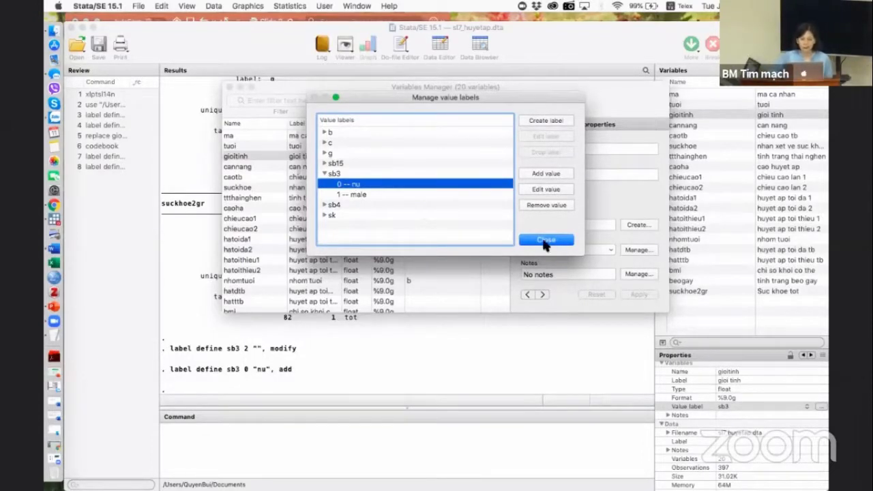
left_click(545, 240)
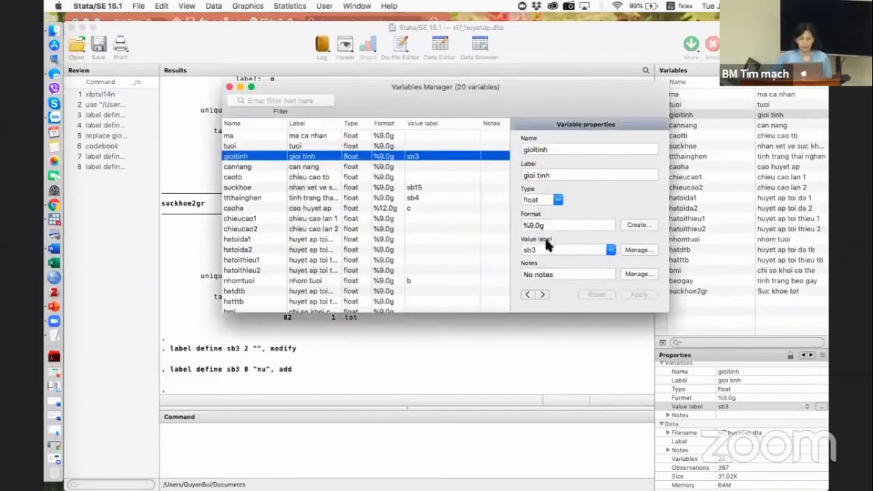
left_click(229, 87)
Recall the earlier command "replace gioitinh = 0 if gioitinh==2" into the command line without running it.
left_click(110, 135)
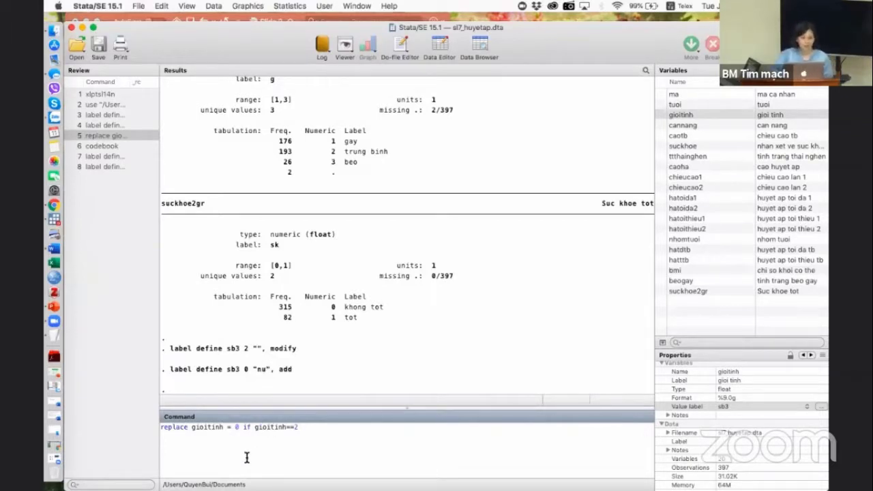
left_click(185, 6)
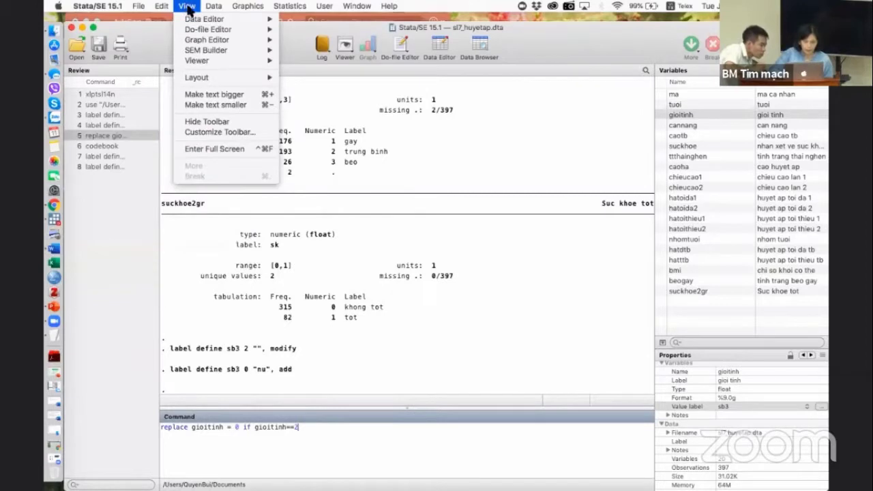
mouse_move(160, 6)
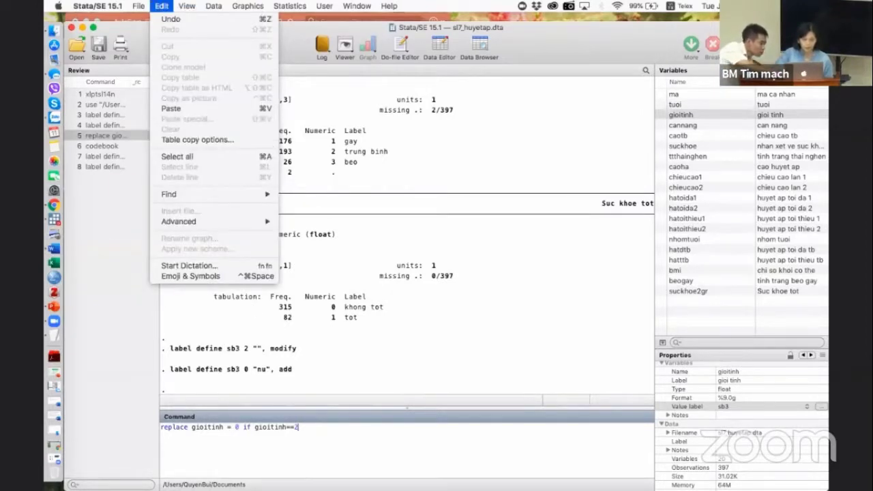
left_click(285, 453)
right_click(285, 453)
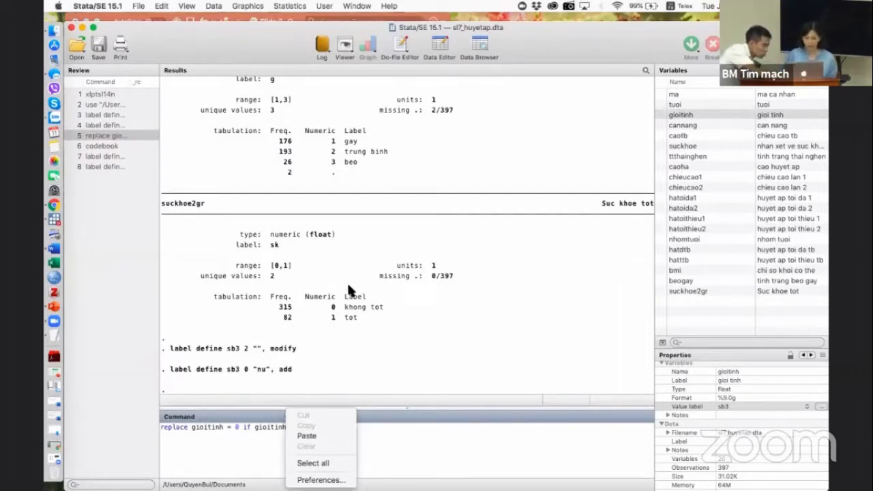
left_click(433, 309)
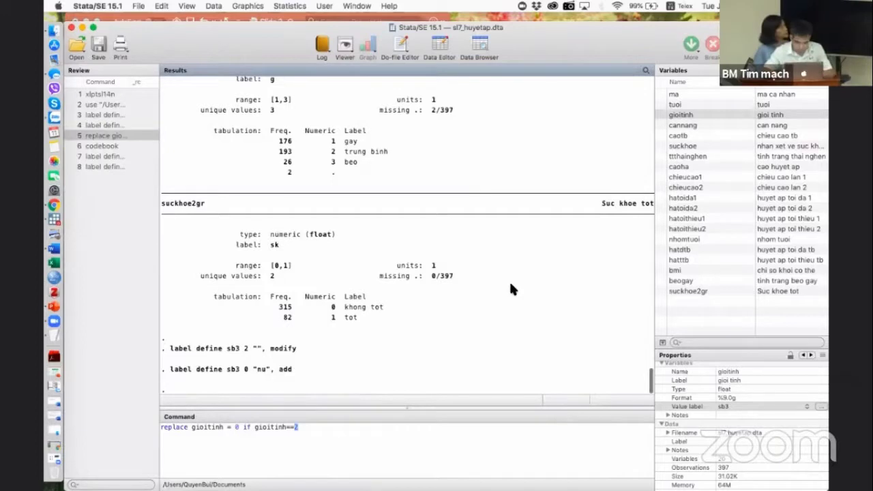
left_click(187, 6)
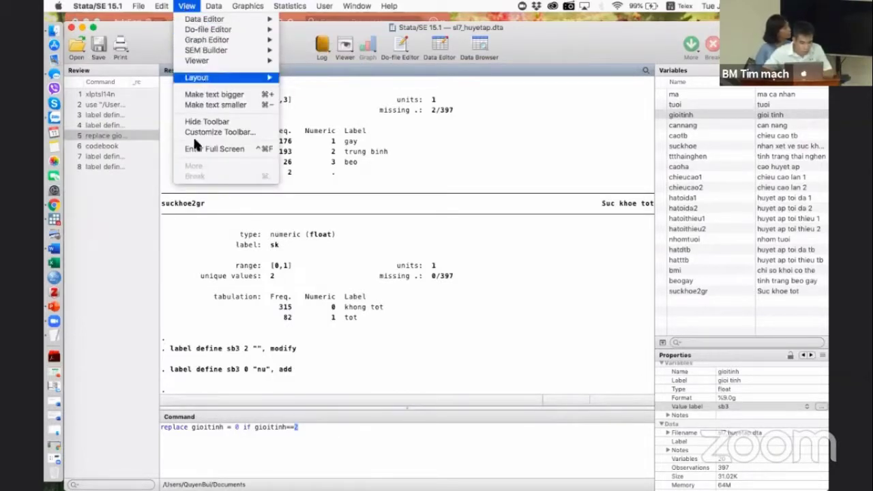
mouse_move(191, 78)
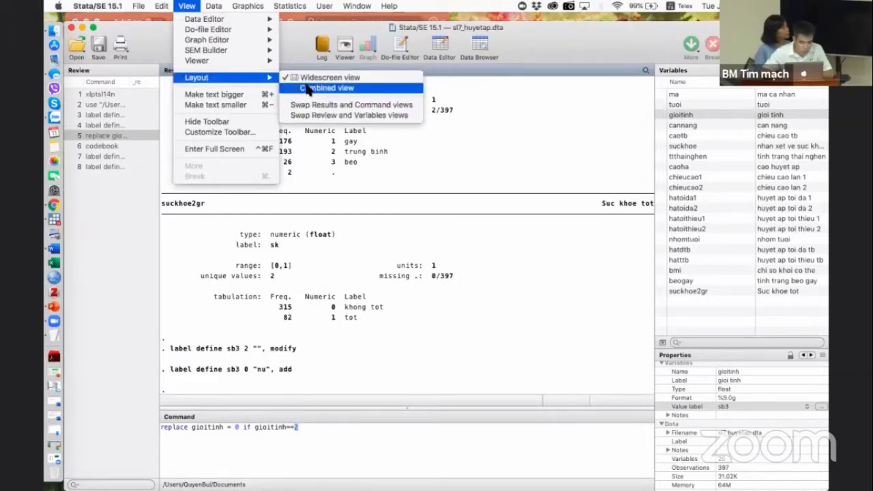
mouse_move(252, 83)
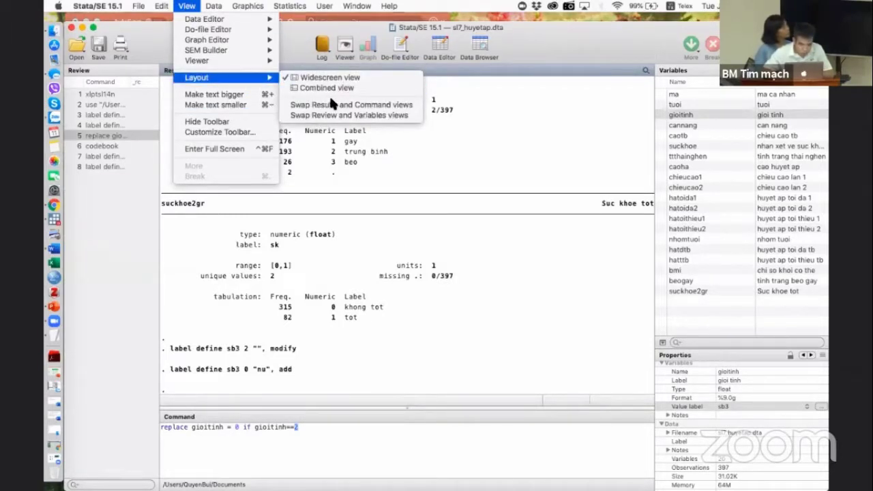
left_click(355, 331)
left_click_drag(396, 315, 384, 310)
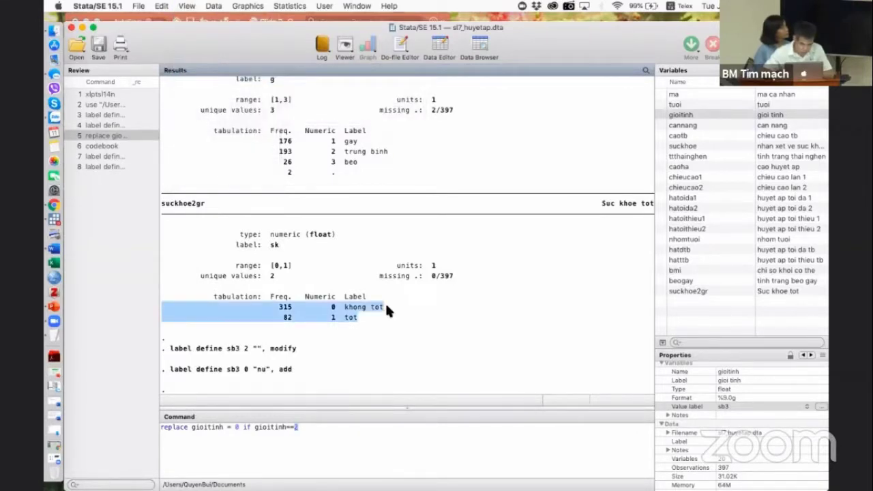
left_click(500, 325)
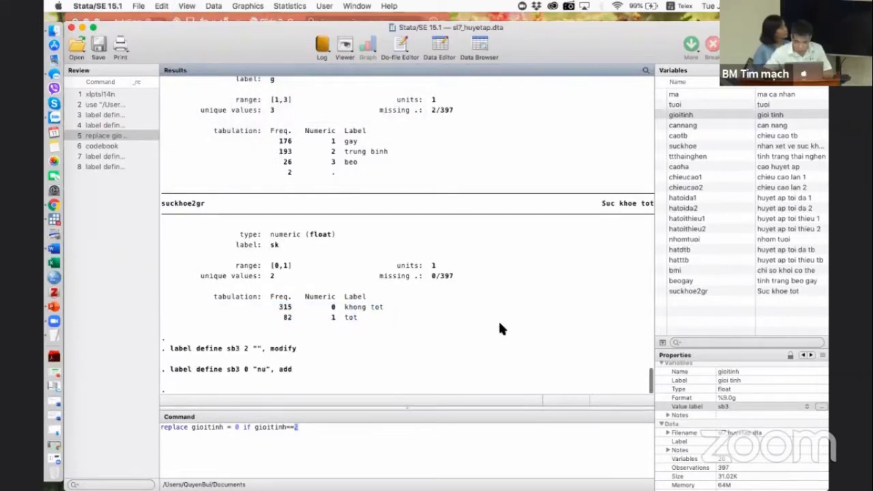
left_click(645, 71)
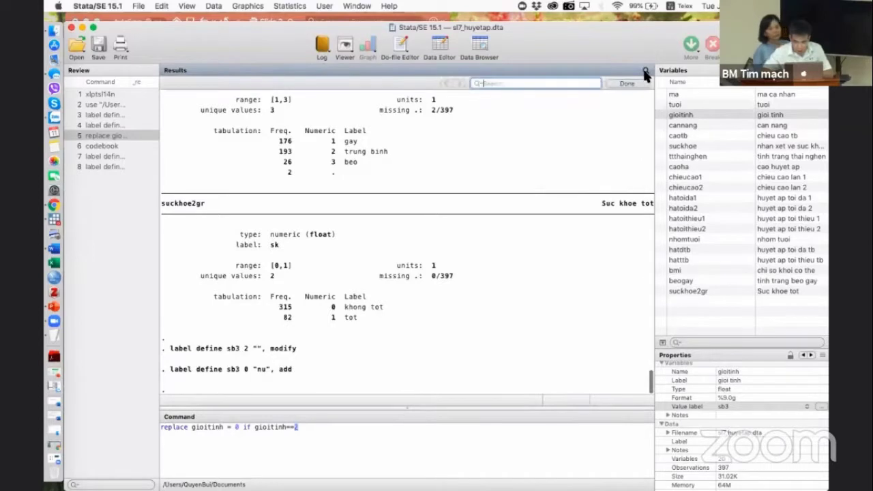
left_click(627, 84)
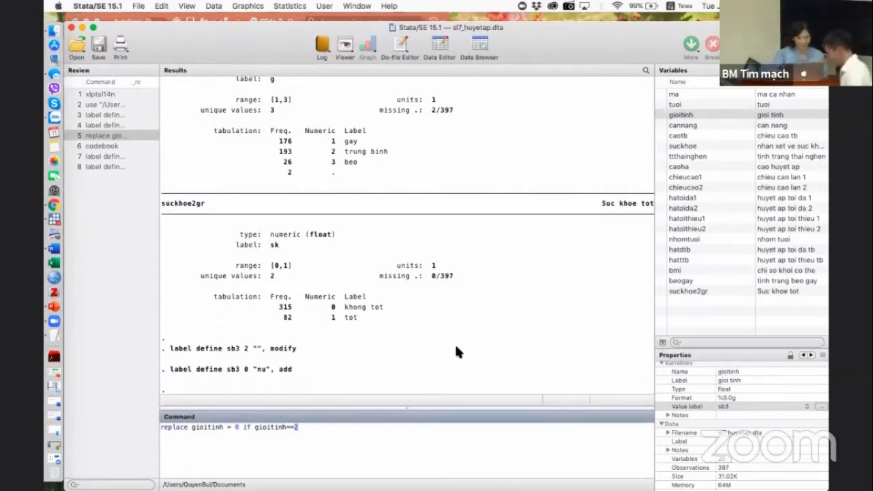
Enlarge the text in the command line so that the replace command is easier to read.
key("super+plus")
key("super+plus")
key("super+plus")
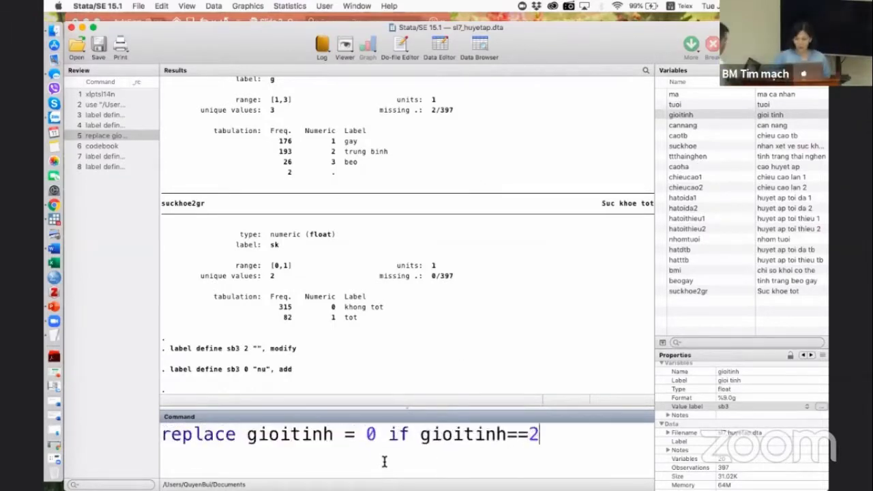
key("super+minus")
key("super+minus")
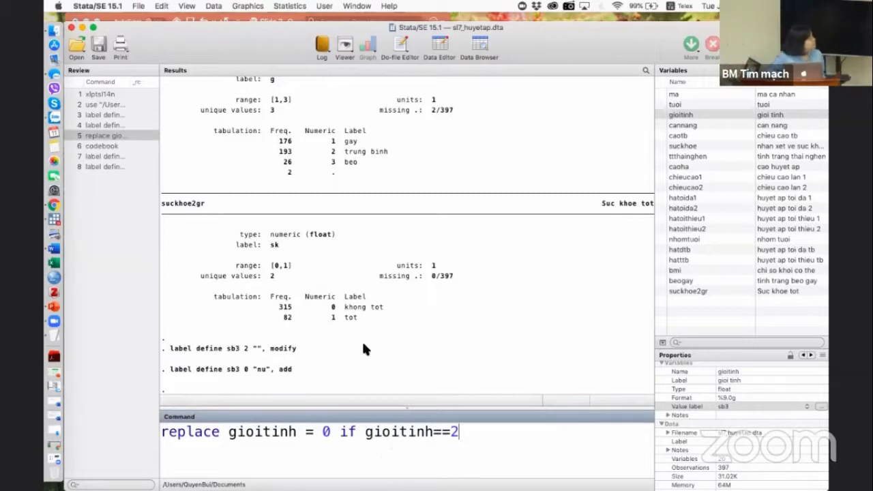
left_click(363, 345)
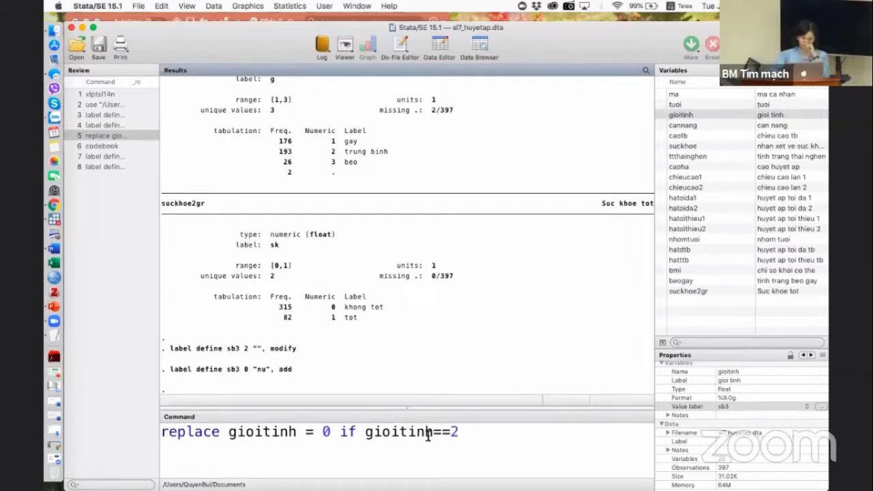
left_click(325, 6)
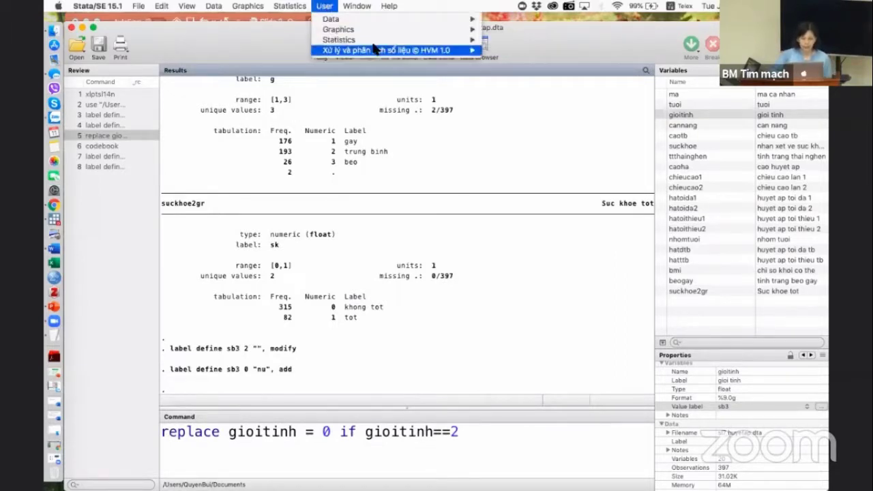
mouse_move(374, 49)
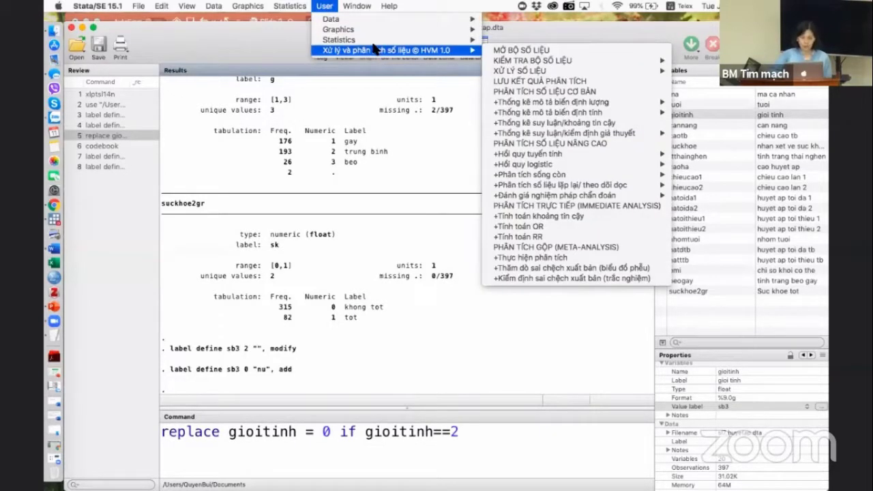
mouse_move(525, 73)
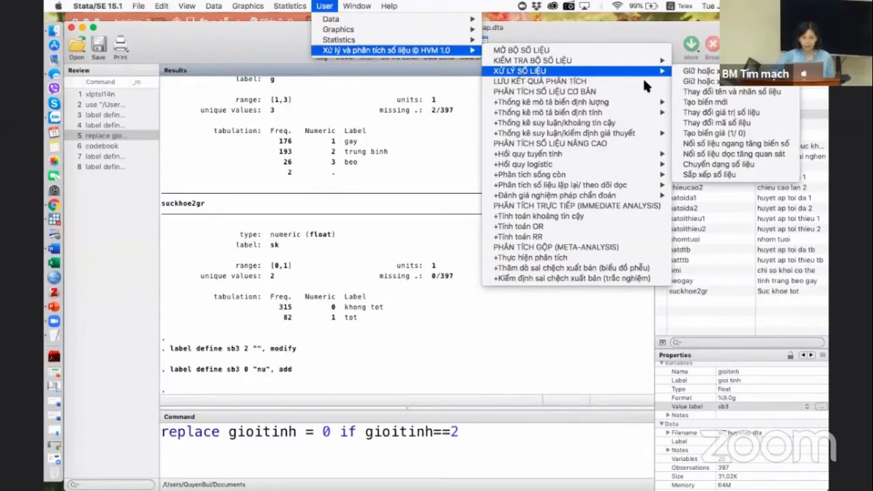
mouse_move(653, 76)
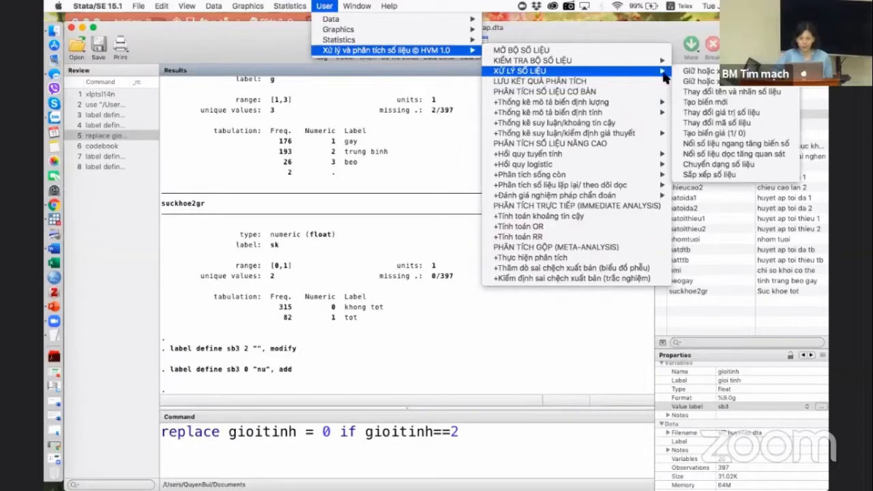
left_click(709, 123)
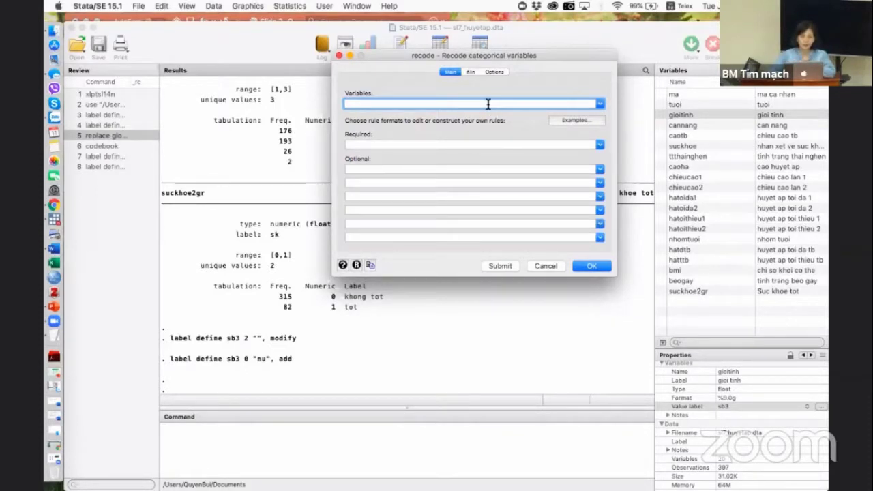
left_click(601, 104)
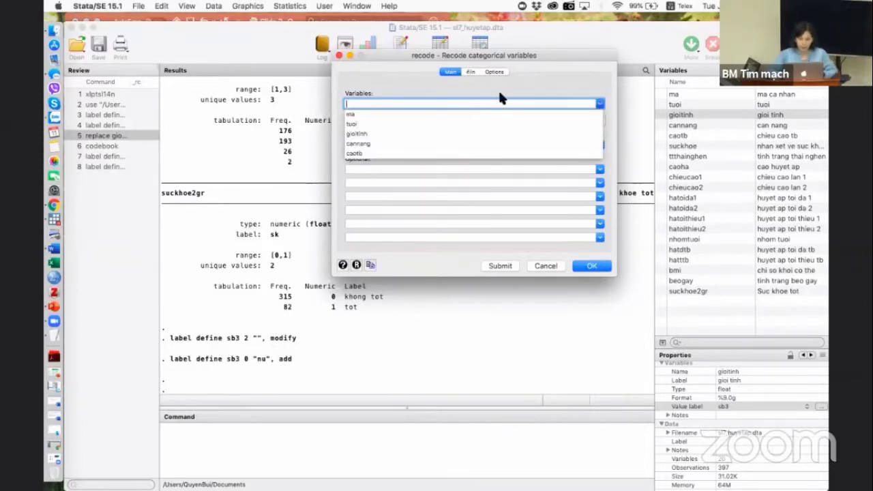
scroll(403, 133, "down", 3)
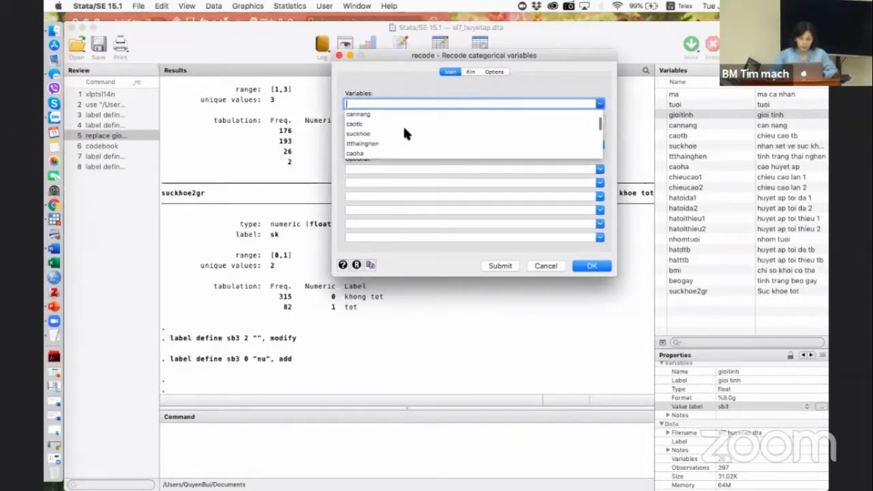
scroll(404, 130, "down", 1)
left_click(364, 130)
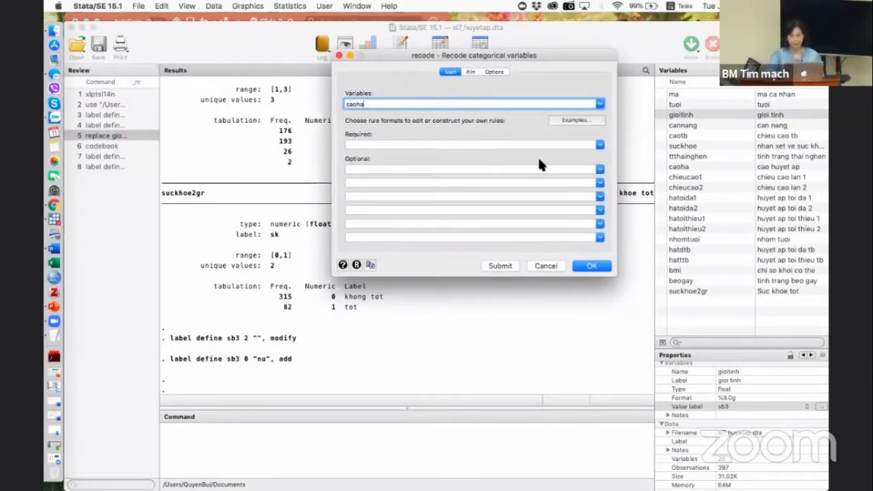
left_click(600, 145)
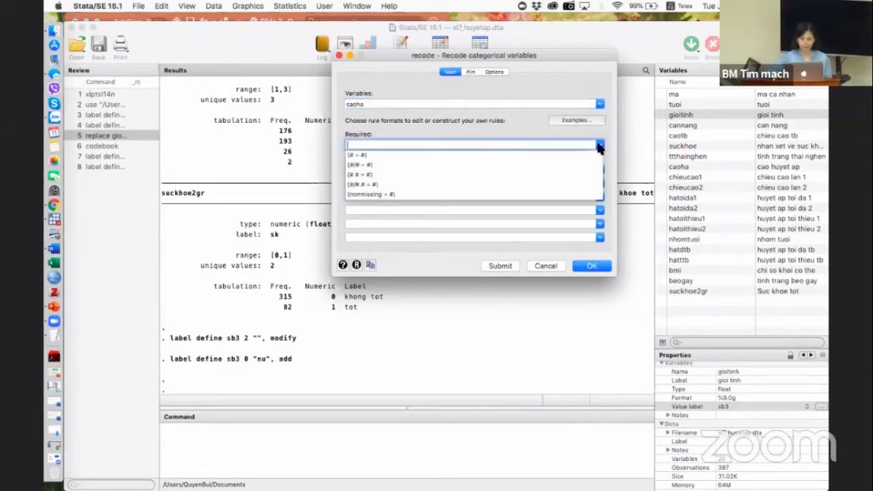
left_click(504, 127)
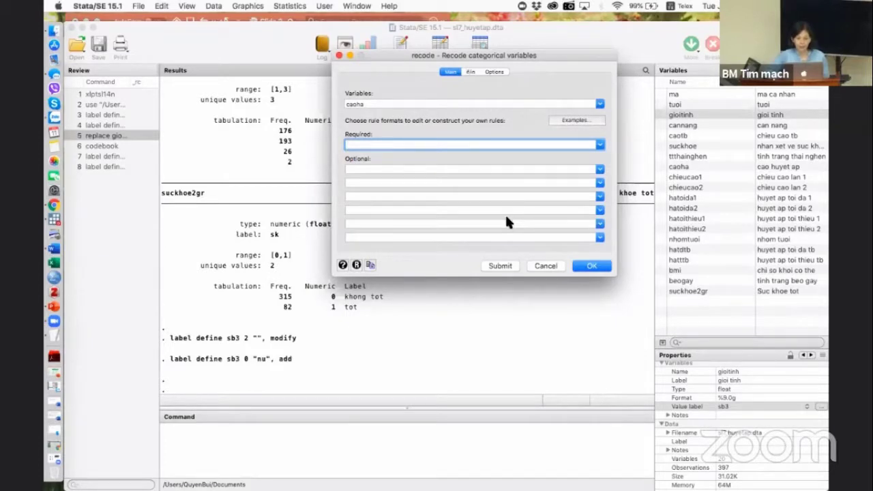
left_click(546, 265)
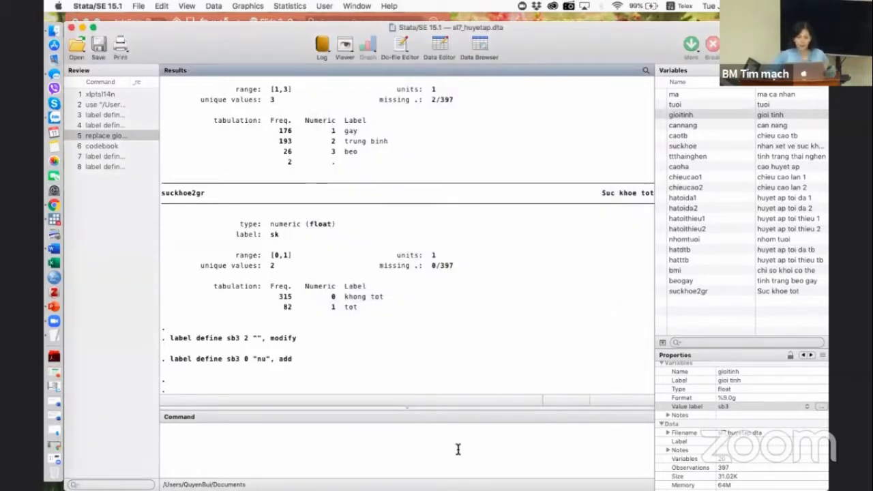
Run codebook on the variable caoha to examine its codes and value labels.
type("codebook")
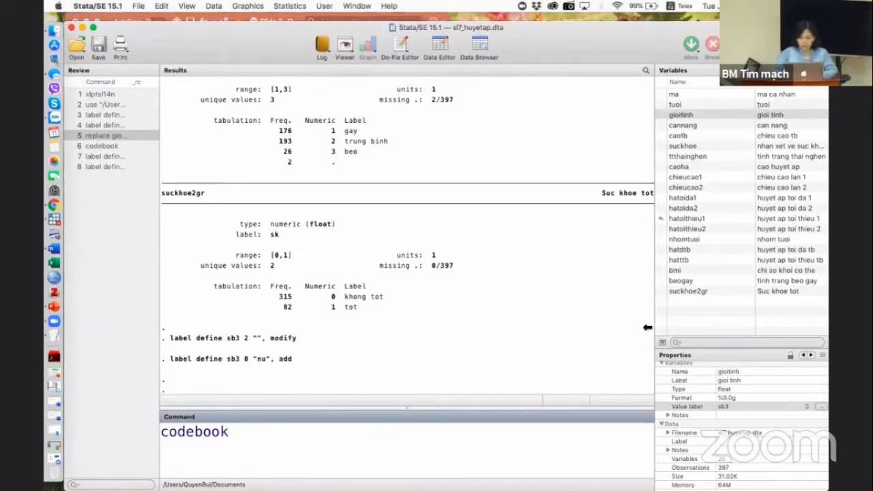
left_click(662, 166)
key("Return")
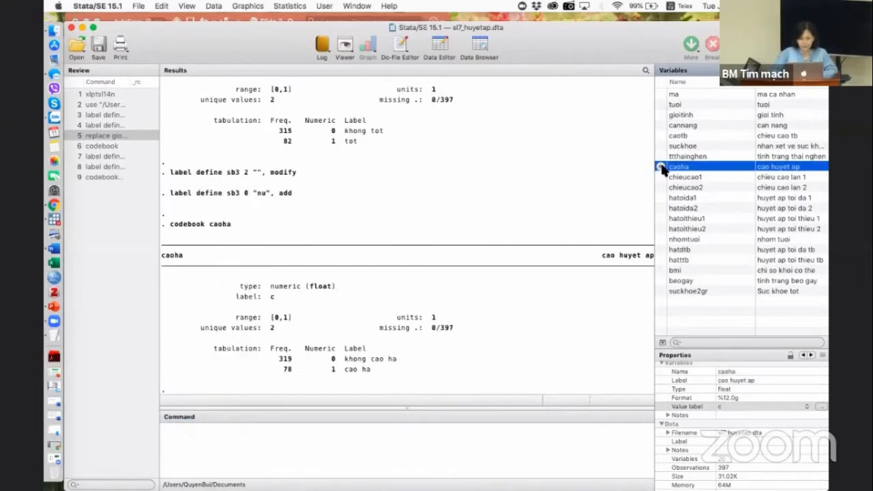
left_click(341, 423)
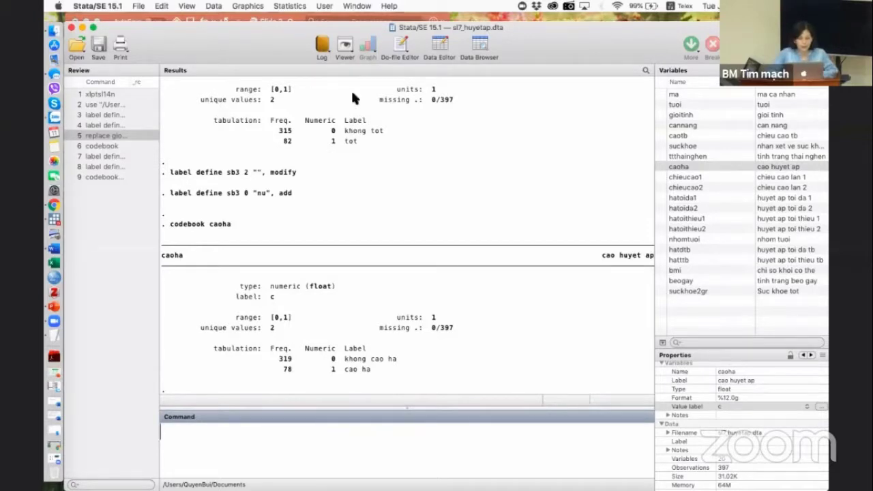
left_click(324, 7)
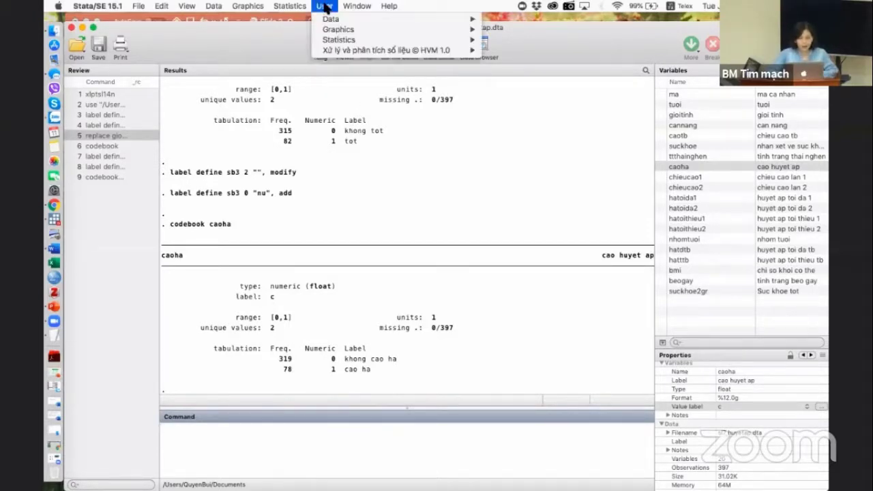
mouse_move(399, 52)
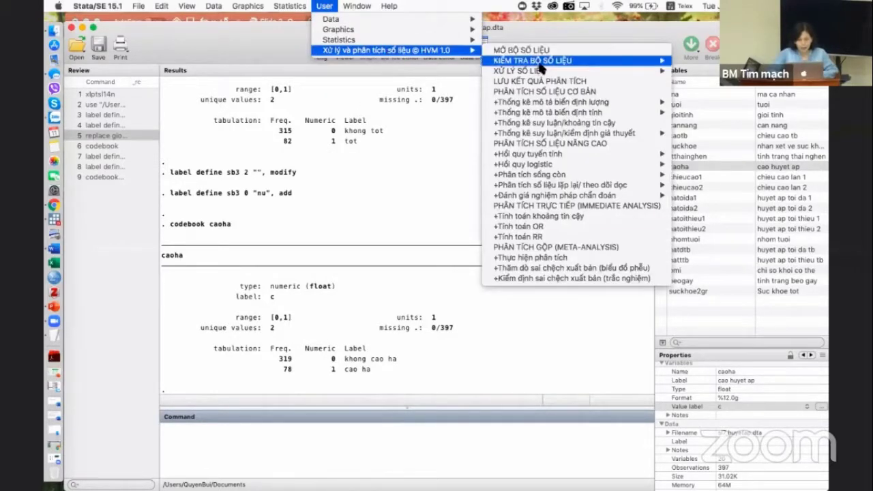
mouse_move(539, 71)
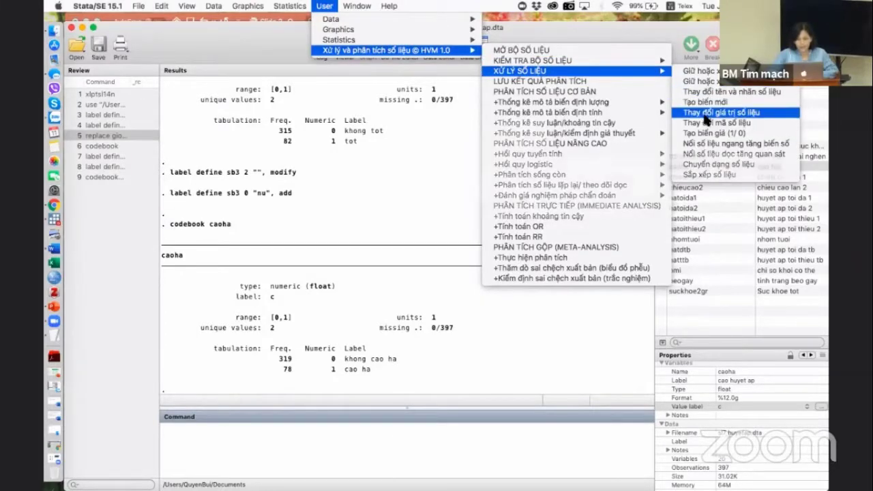
left_click(703, 113)
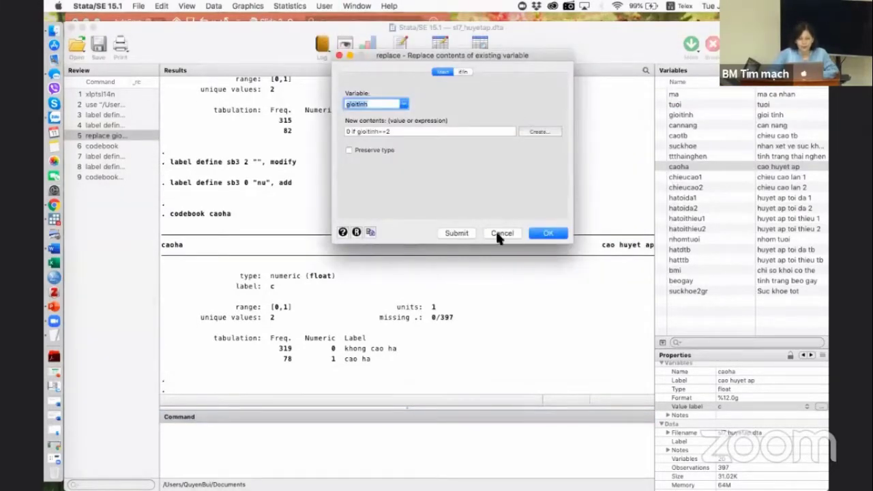
left_click(502, 233)
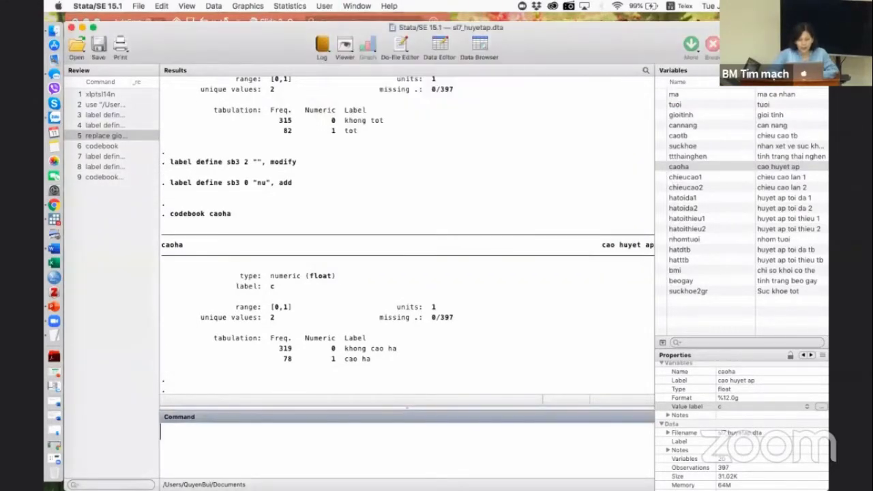
Open the dialog for recoding categorical variables and choose caoha as the variable to recode.
left_click(326, 6)
mouse_move(405, 50)
mouse_move(552, 61)
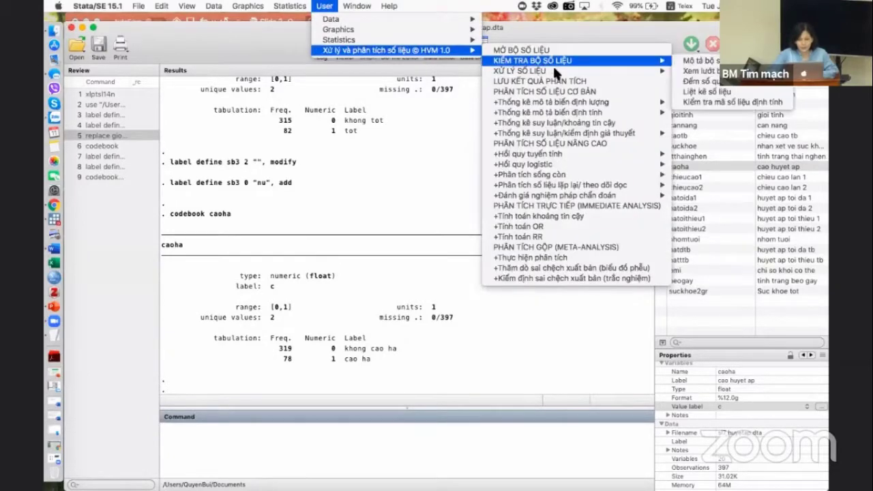
left_click(706, 121)
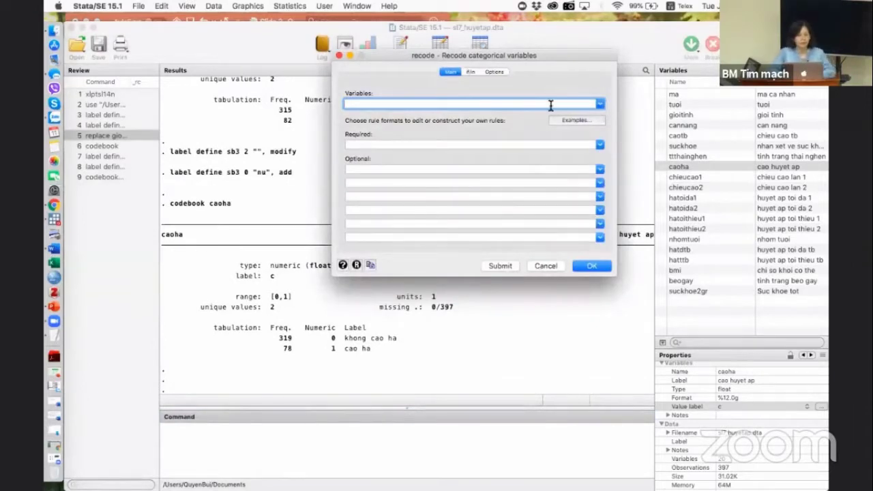
left_click(600, 104)
scroll(390, 140, "down", 5)
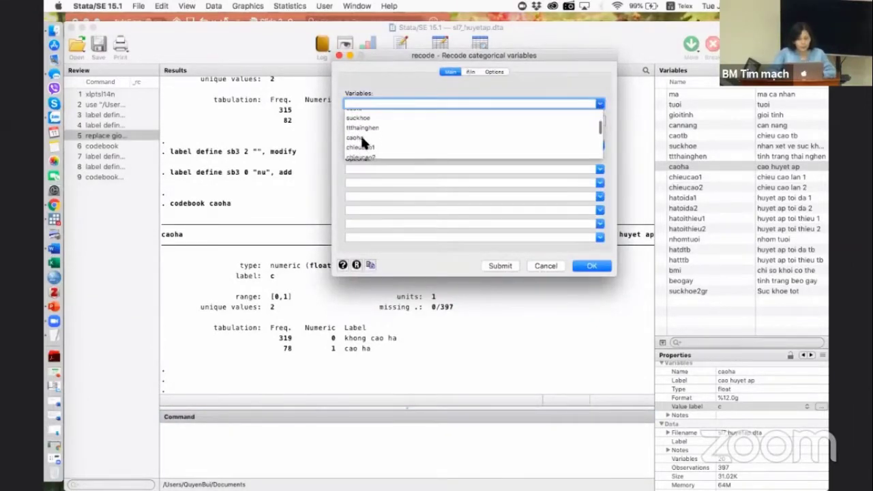
left_click(361, 138)
Set the required recode rule to the range format (#/# = #), leaving no (# = #) rule in front of it.
left_click(384, 144)
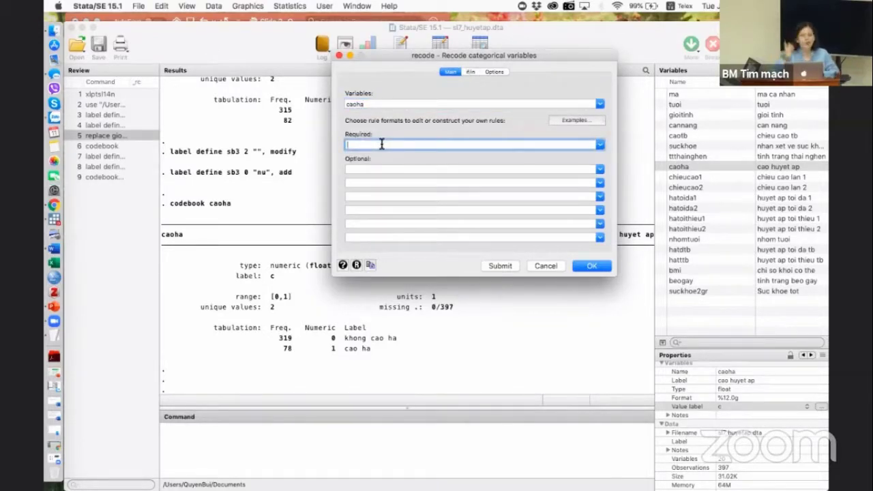
left_click(600, 146)
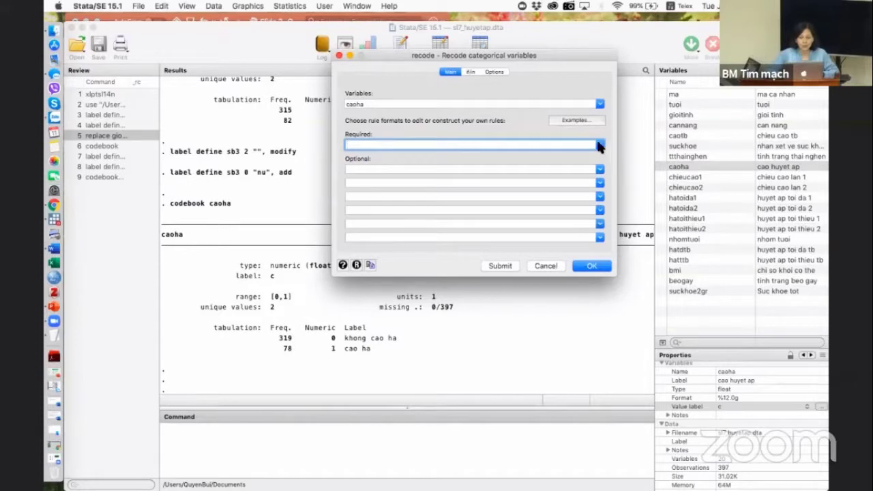
left_click(372, 155)
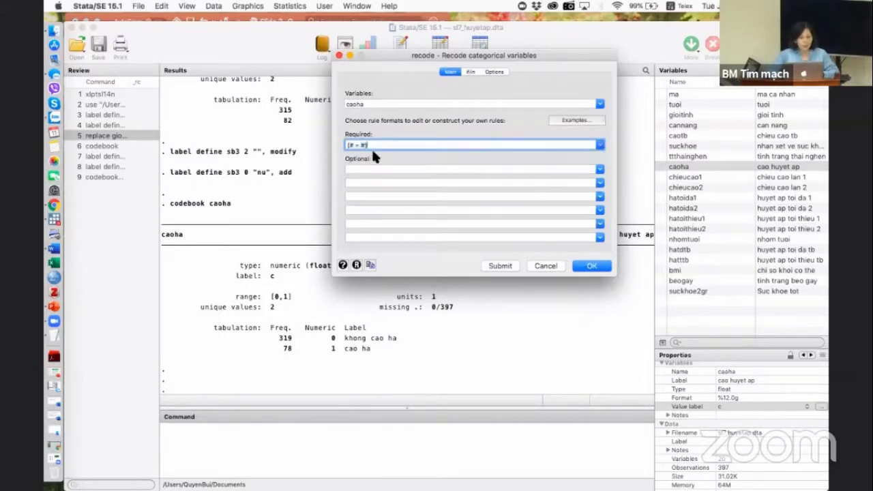
left_click(599, 146)
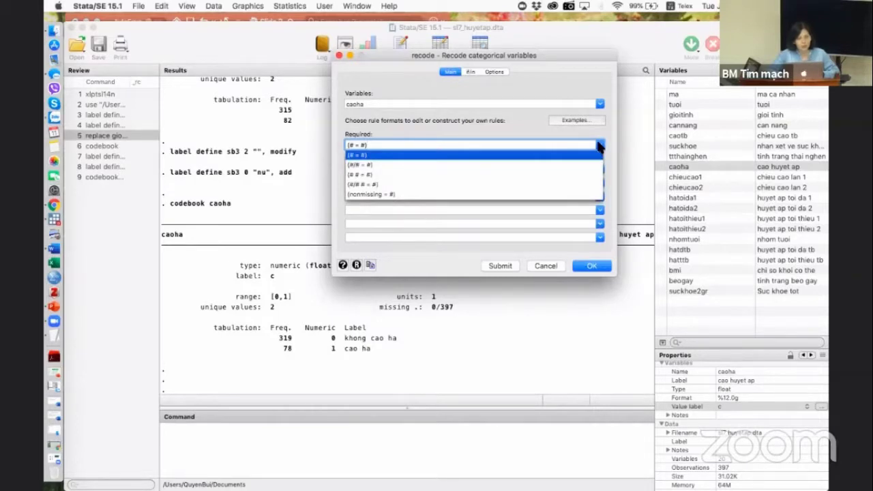
left_click(360, 166)
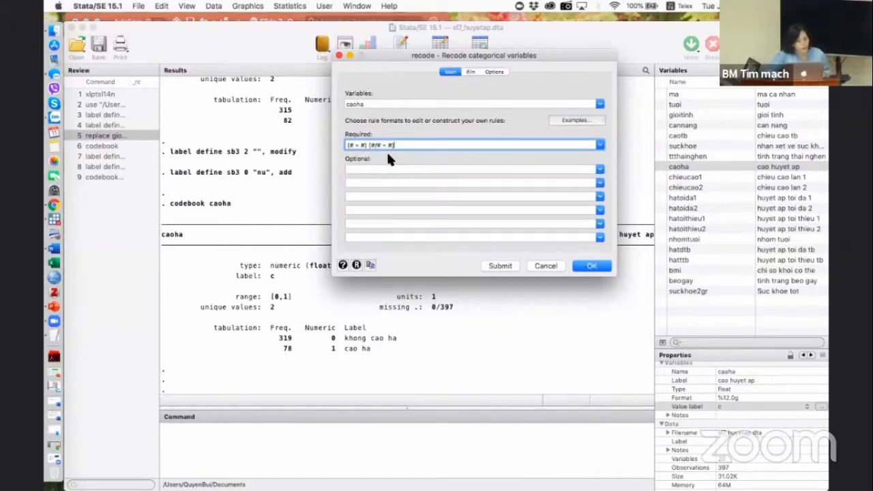
key("BackSpace")
key("BackSpace")
key("BackSpace")
key("BackSpace")
key("BackSpace")
key("BackSpace")
key("BackSpace")
key("BackSpace")
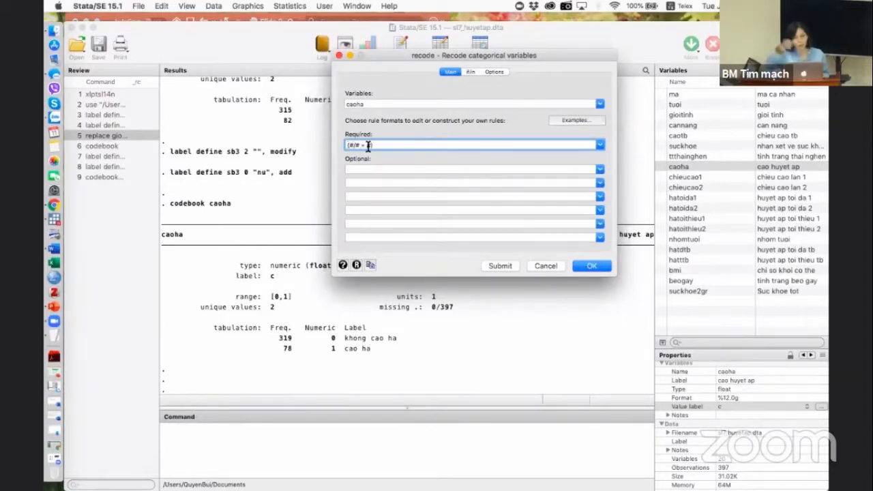
Clear the required recode rule for caoha and choose the single-value format (# = #) instead.
key("BackSpace")
key("BackSpace")
key("BackSpace")
key("BackSpace")
key("BackSpace")
key("BackSpace")
key("BackSpace")
key("BackSpace")
key("BackSpace")
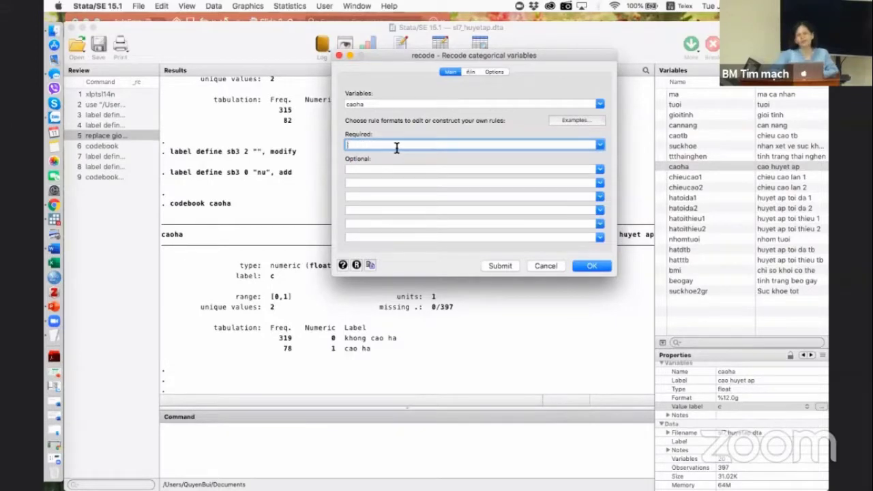
left_click(600, 144)
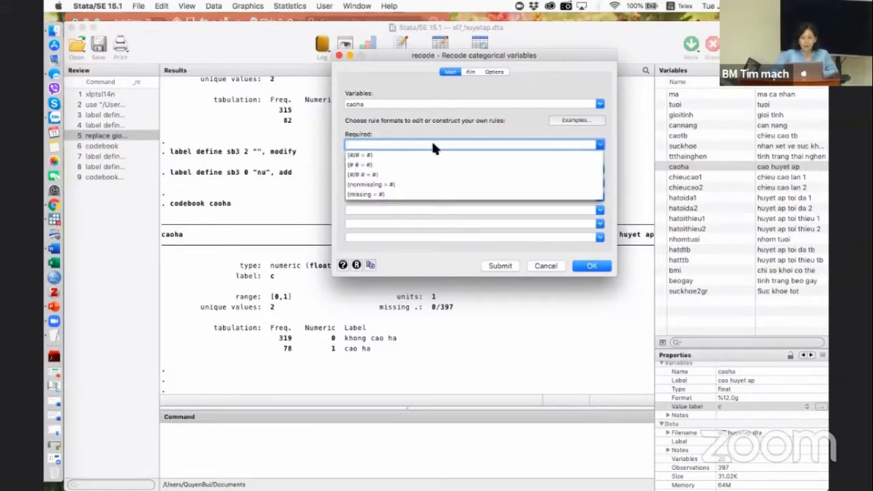
left_click(362, 154)
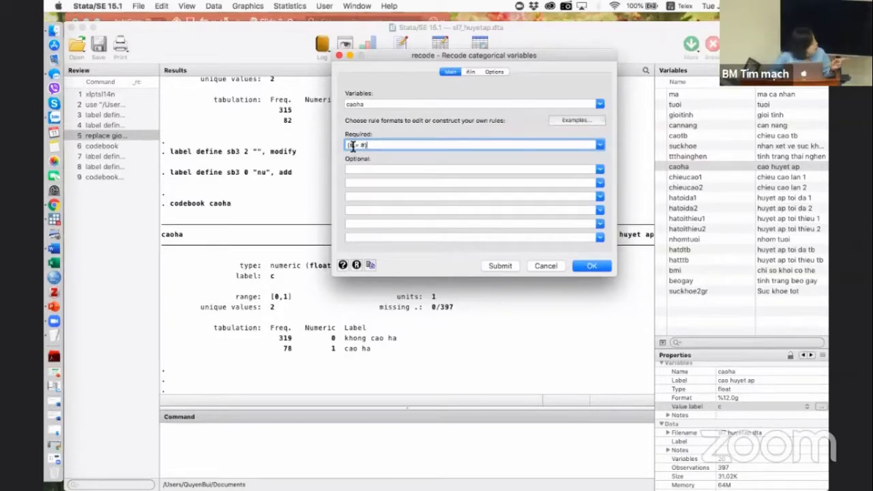
Set the required rule to (0 = 2), submit the recode of caoha and close the dialog.
key("Delete")
key("Delete")
key("Delete")
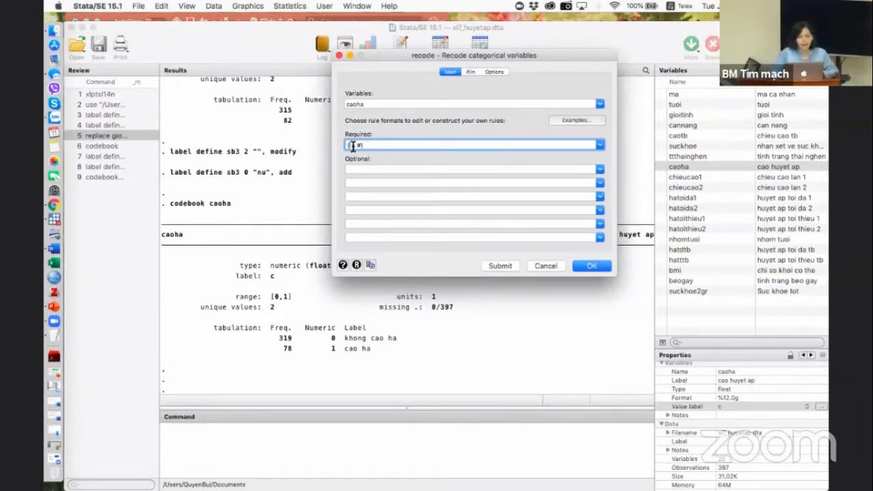
type("0 =")
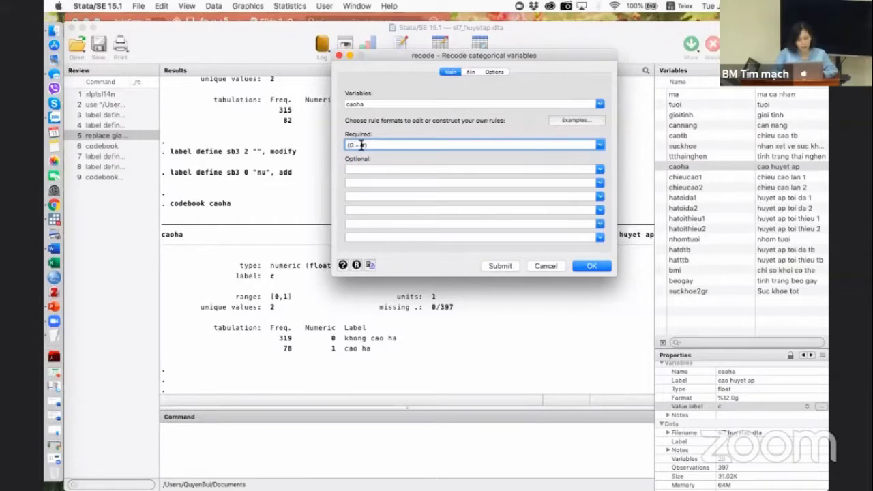
type("1")
type("2")
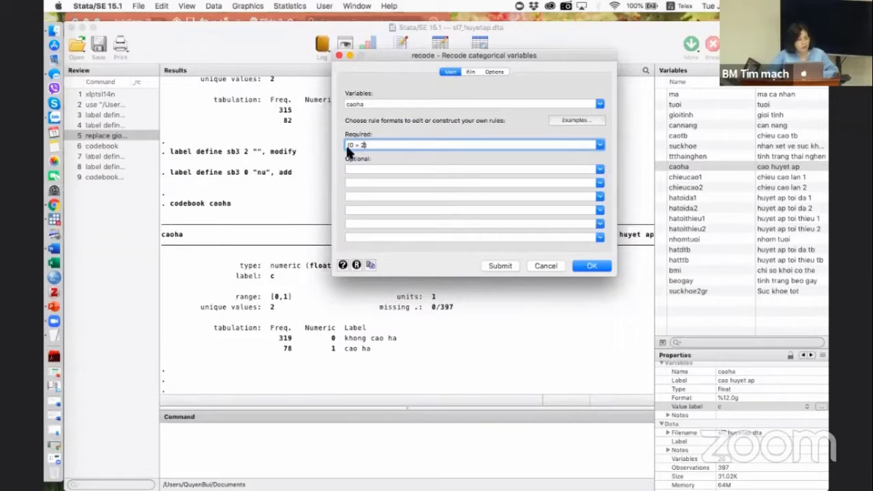
left_click(499, 265)
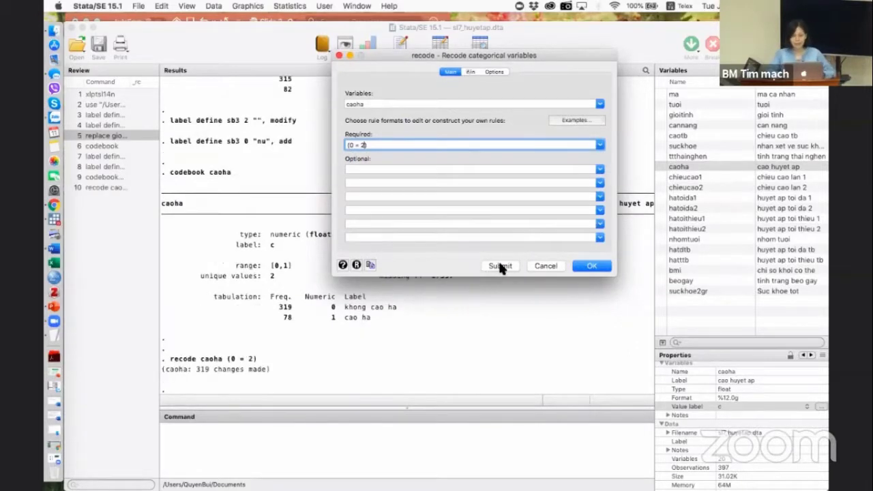
left_click(550, 267)
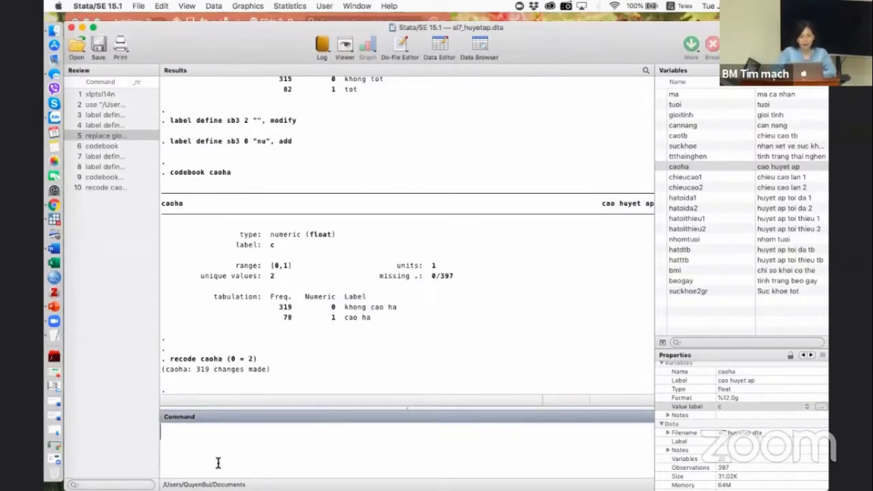
Run codebook on caoha again and also on suckhoe to examine their codes and value labels.
left_click(115, 175)
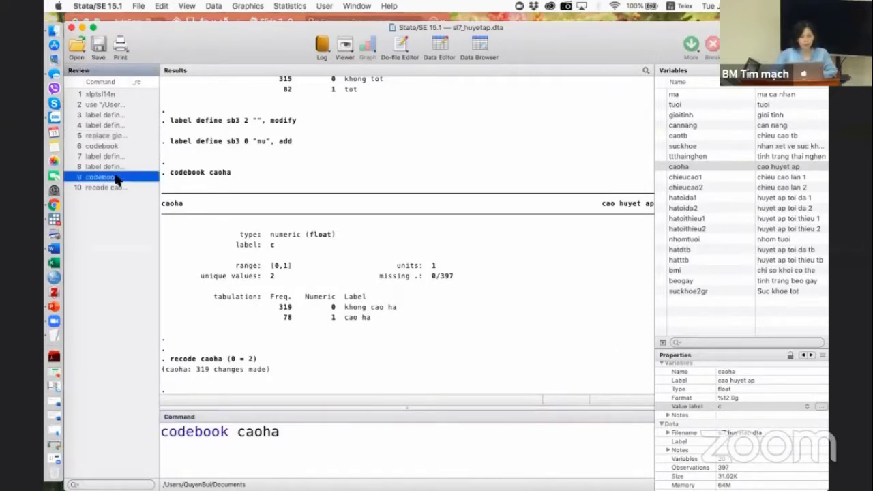
double_click(115, 178)
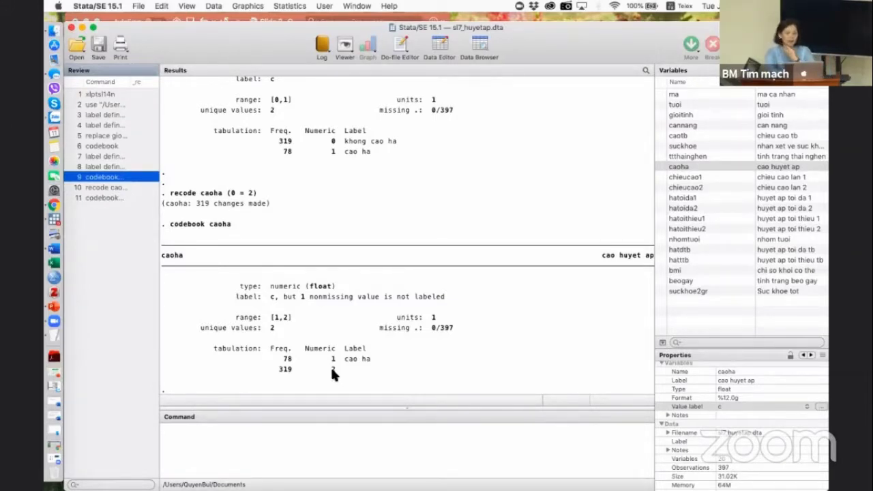
left_click(307, 420)
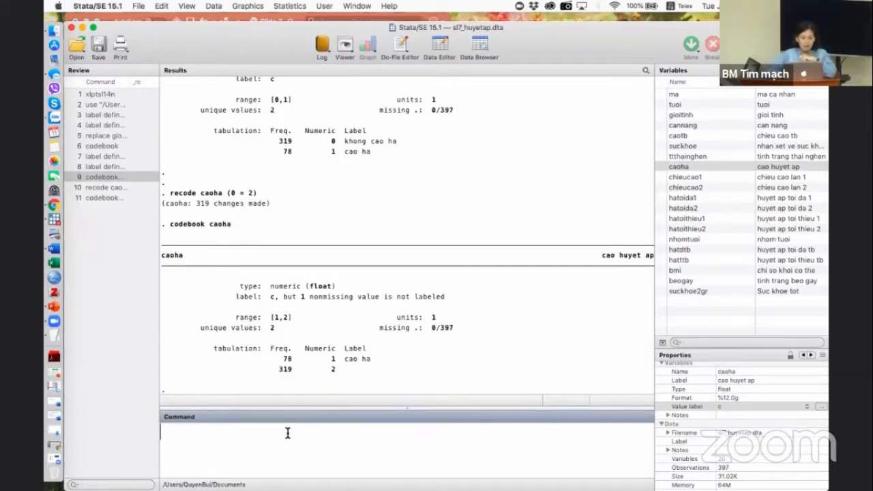
type("co")
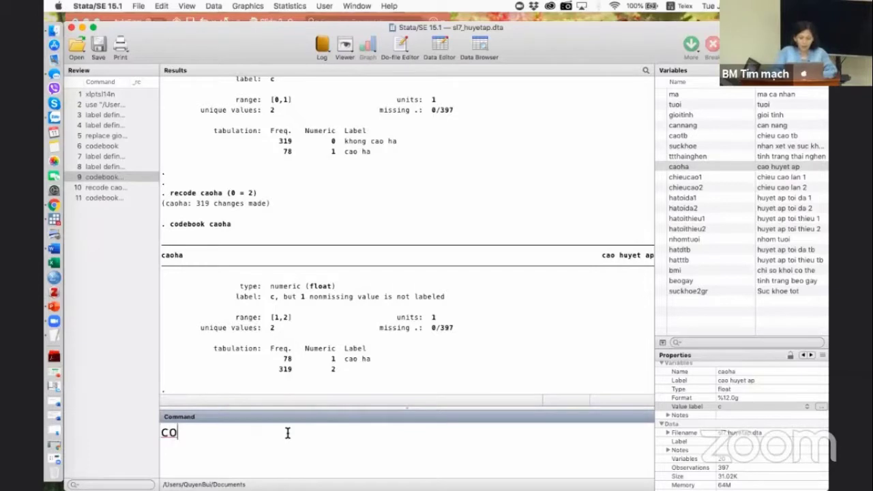
type("debook")
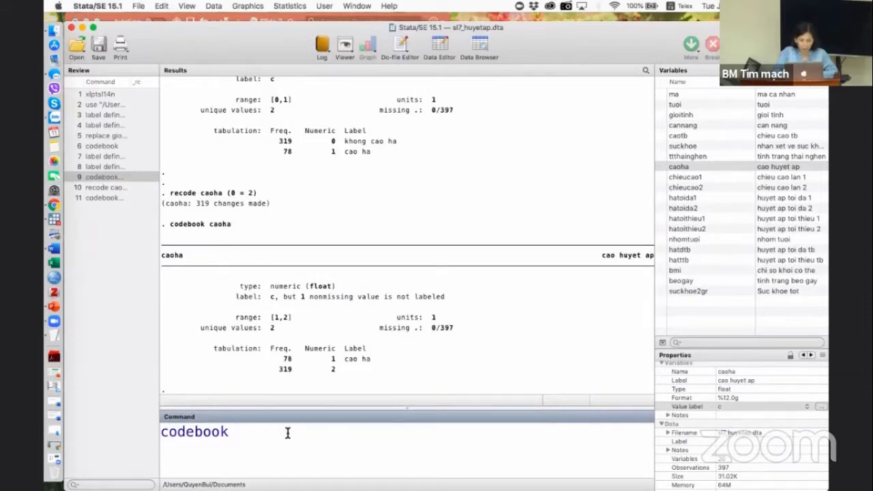
left_click(660, 147)
key("Return")
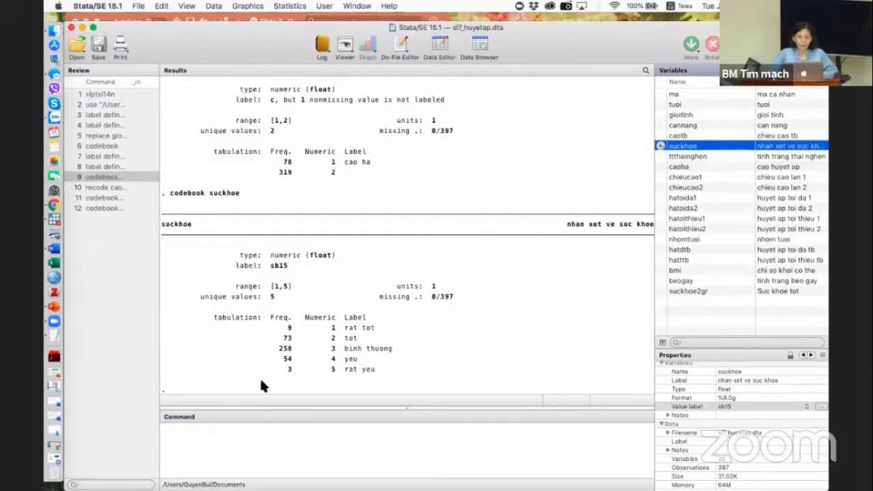
Reopen the dialog for recoding categorical variables and choose the range format (#/# = #) as the required rule.
left_click(273, 461)
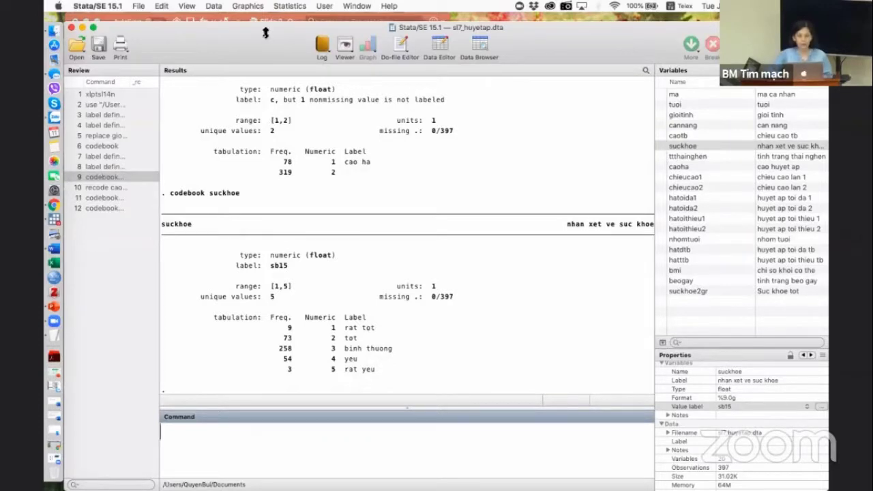
left_click(325, 6)
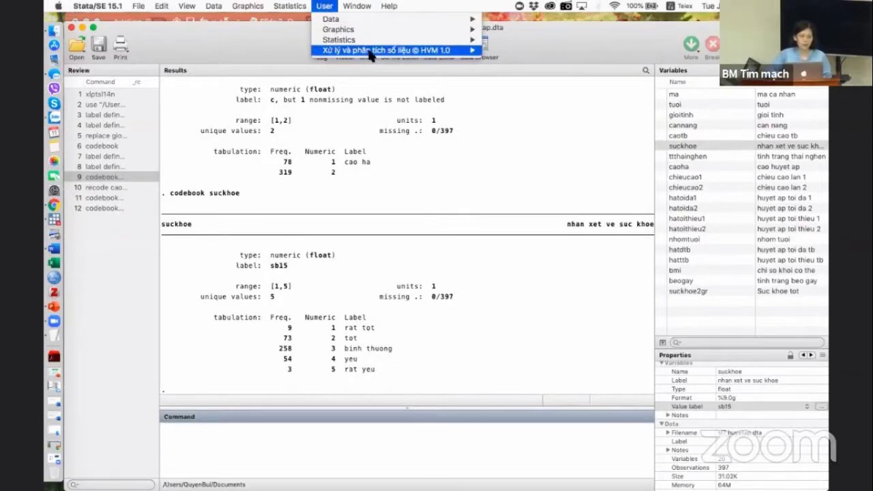
mouse_move(371, 55)
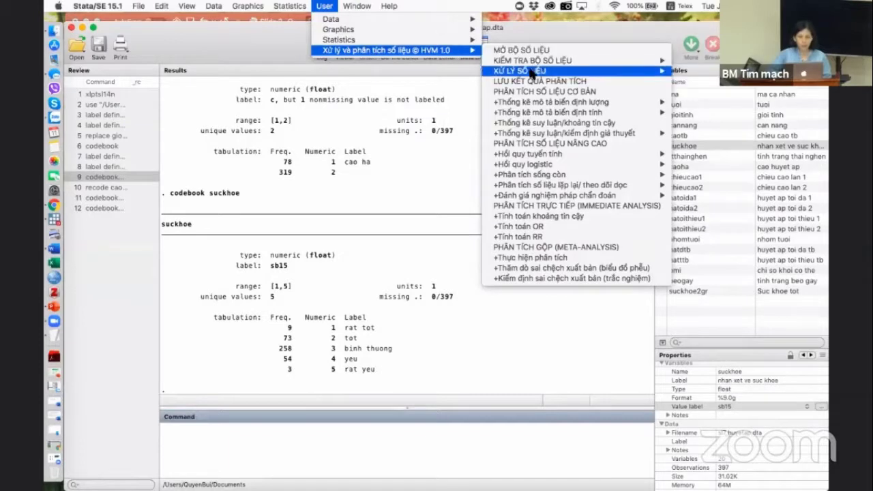
mouse_move(531, 72)
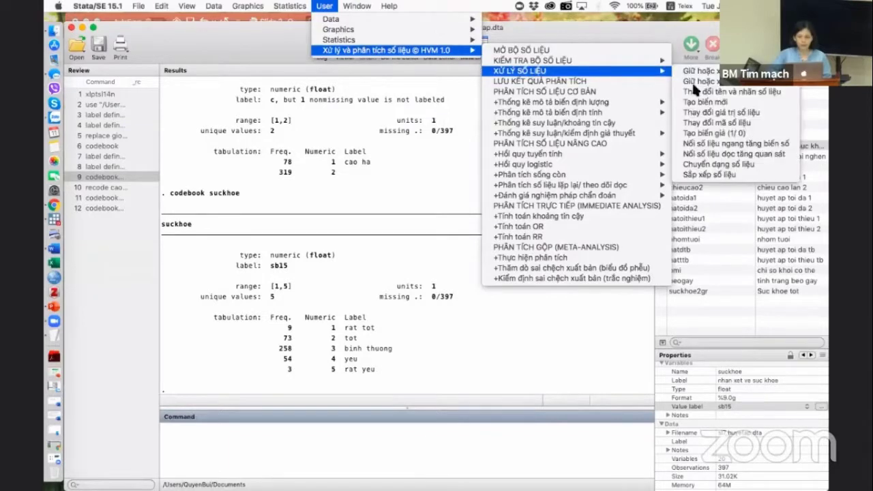
left_click(703, 124)
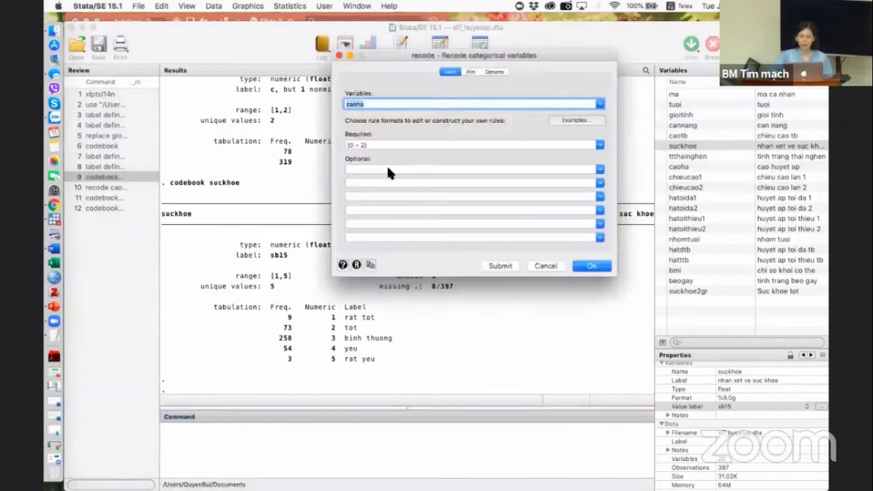
left_click(600, 145)
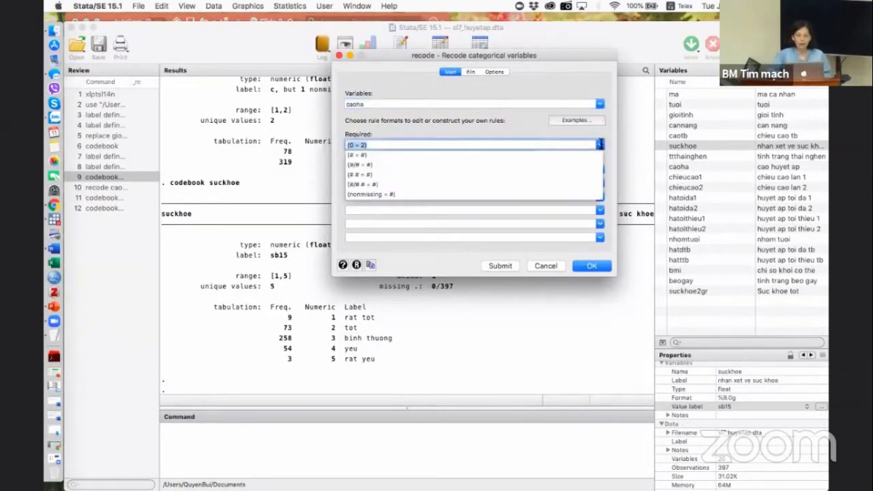
left_click(368, 165)
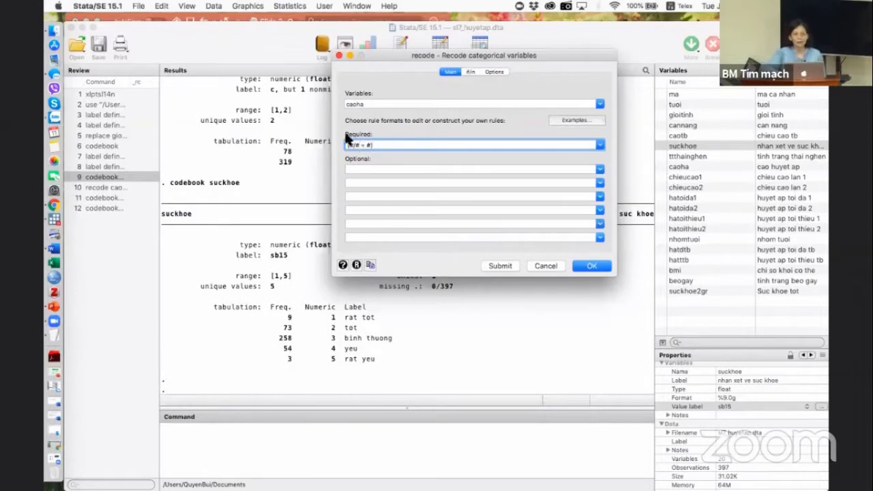
Set the required rule to (1/3 = 1) and run the recode on caoha.
key("BackSpace")
key("BackSpace")
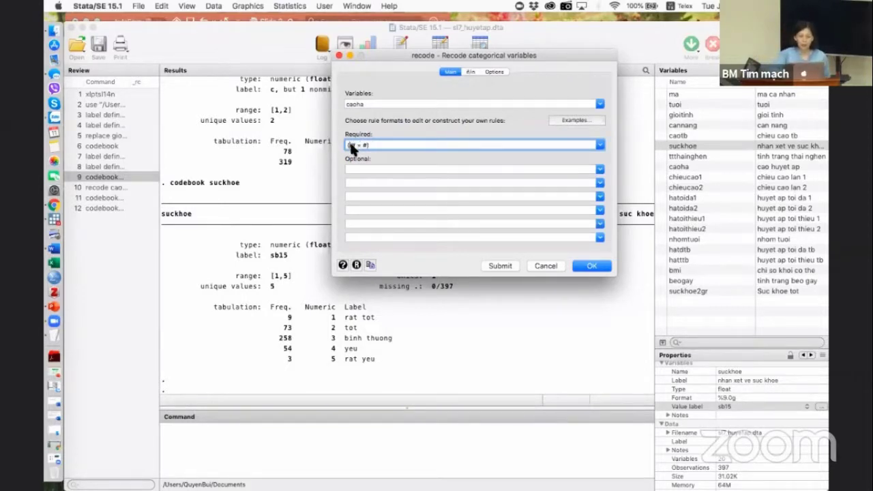
type("1/3")
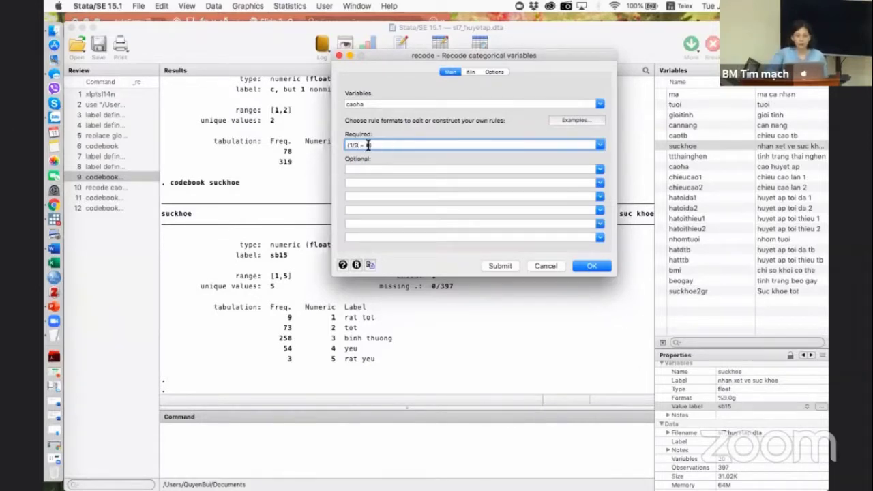
key("BackSpace")
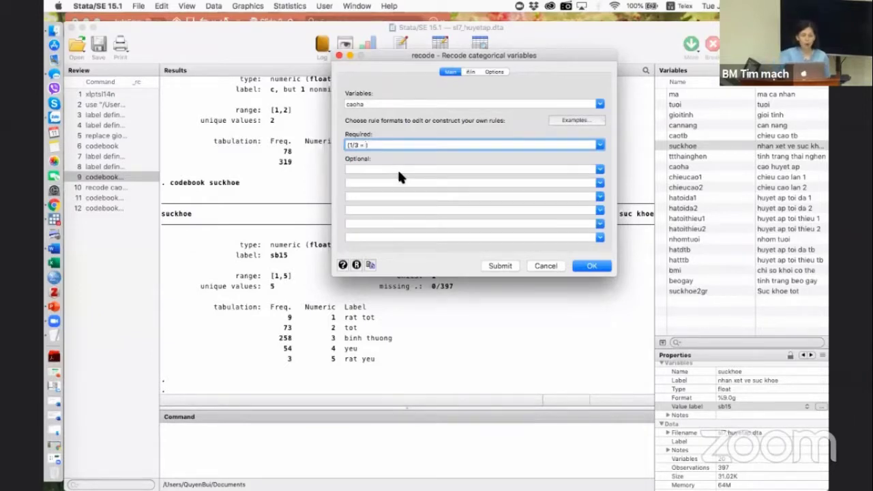
type("1")
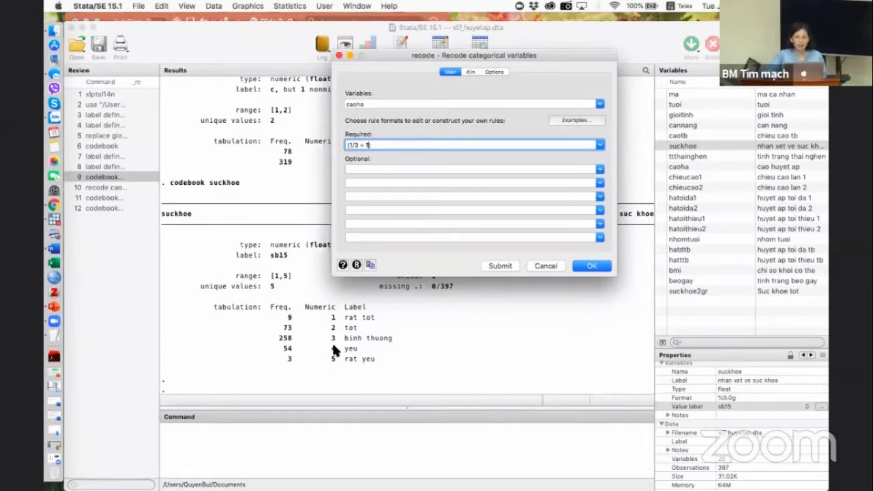
type(")")
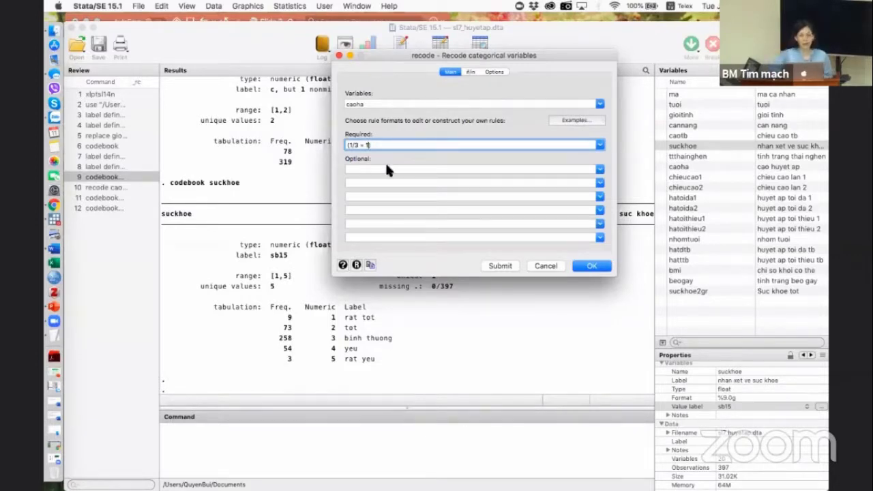
left_click(584, 266)
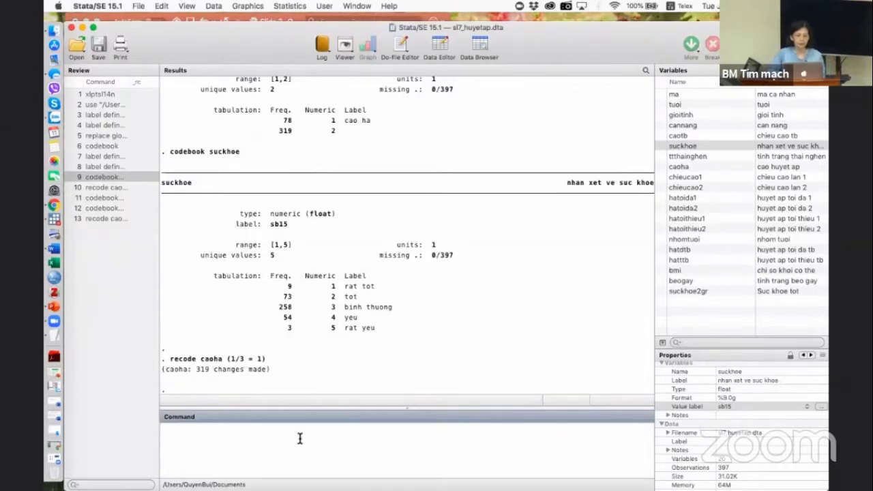
Recall the last recode command, replace caoha with suckhoe and run recode suckhoe (1/3 = 1).
left_click(113, 209)
left_click(113, 209)
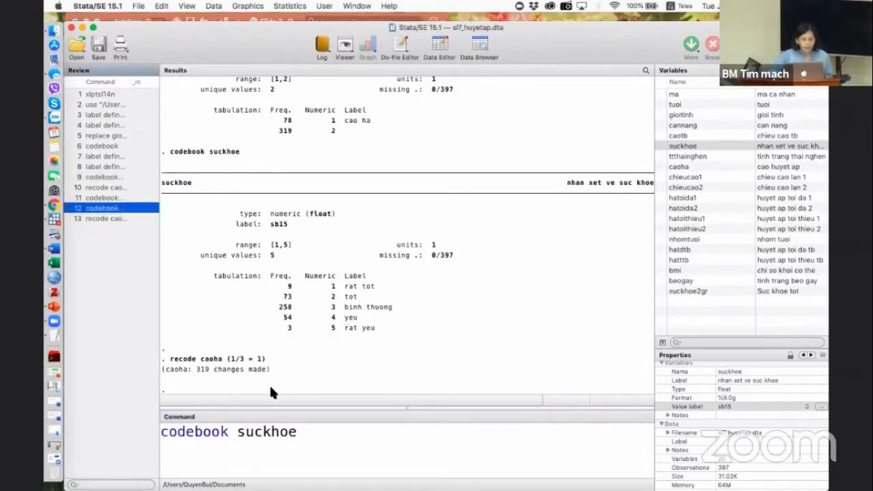
left_click(108, 219)
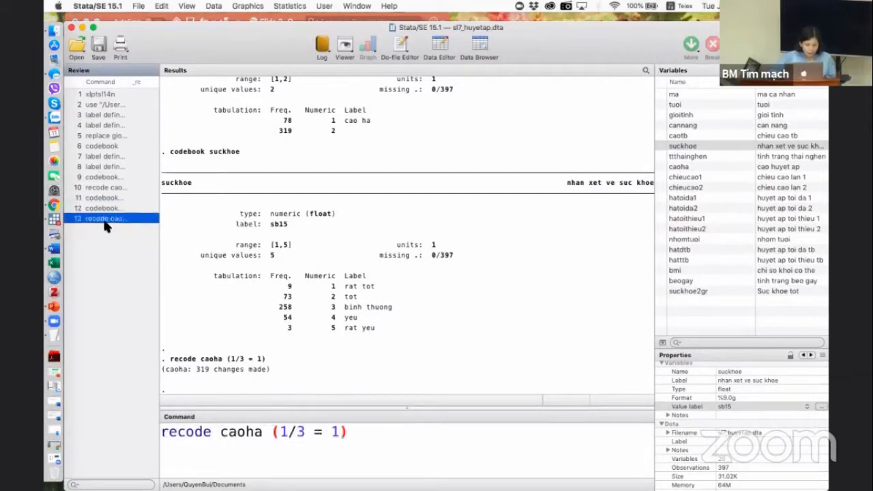
left_click(262, 431)
key("BackSpace")
key("BackSpace")
key("BackSpace")
key("BackSpace")
key("BackSpace")
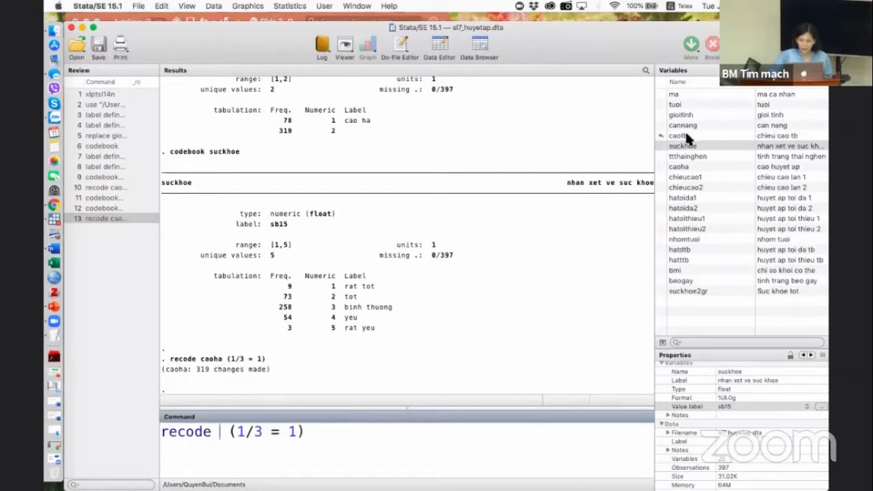
double_click(665, 145)
left_click(414, 446)
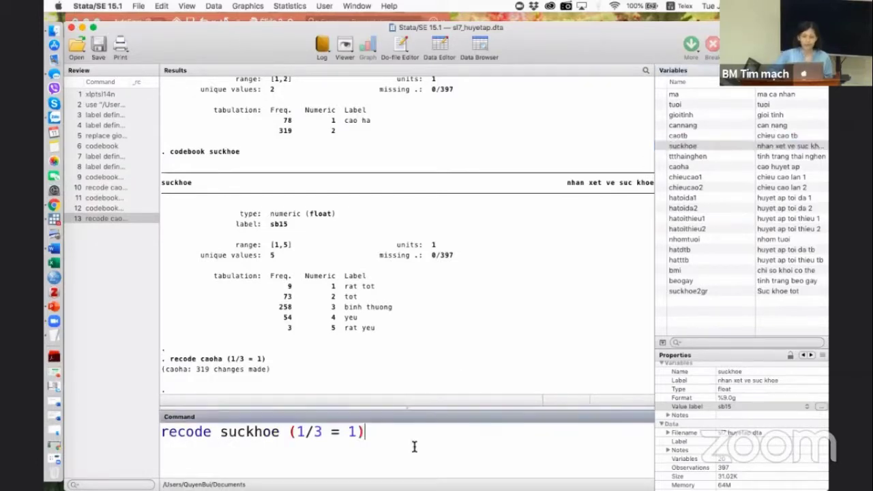
key("Return")
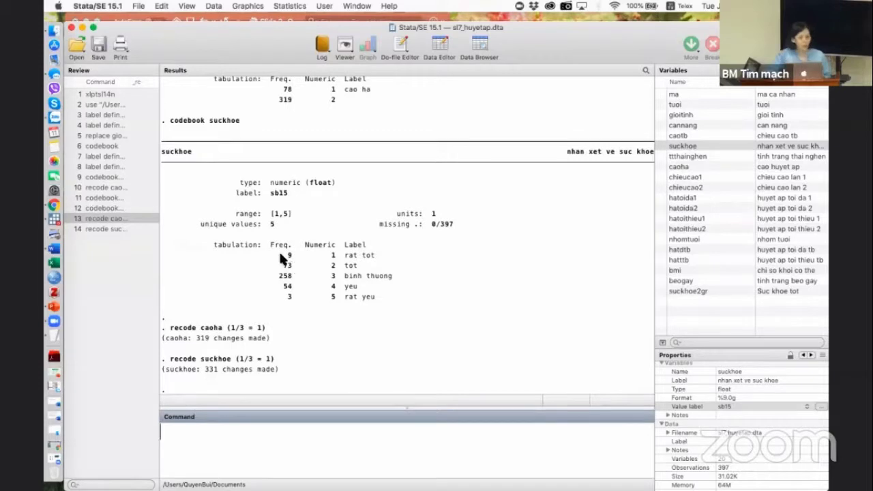
Recall the last recode command, change its rule to (4/5 = 2) and run recode suckhoe (4/5 = 2).
left_click(133, 229)
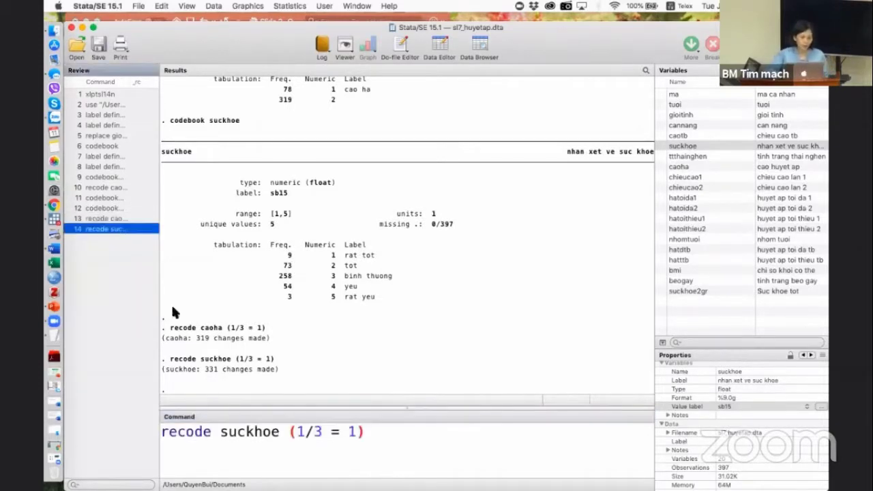
left_click(302, 432)
key("BackSpace")
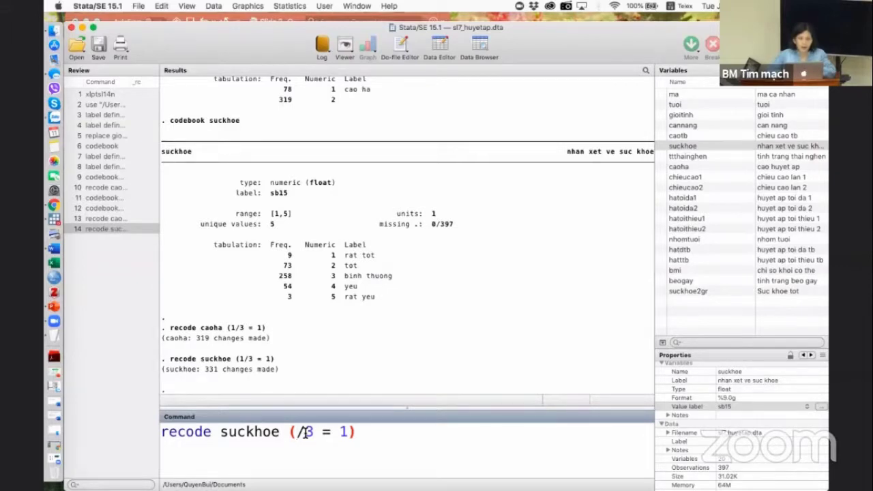
type("4")
key("Right")
key("Right")
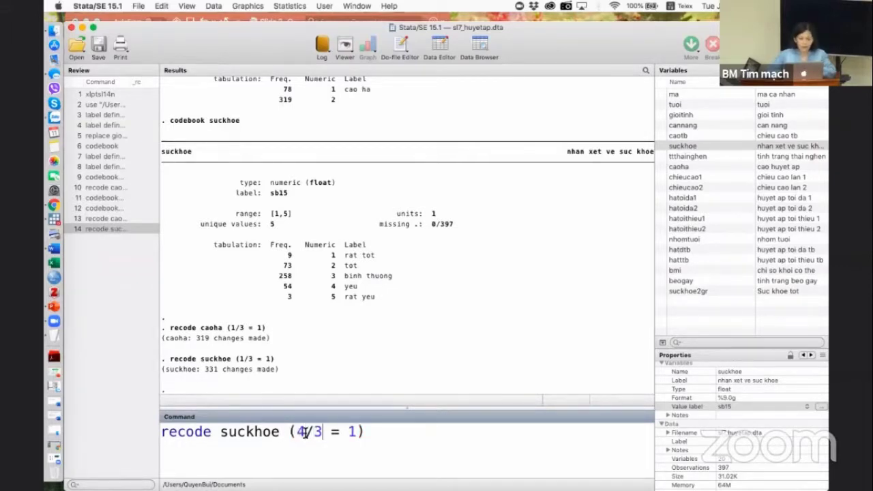
key("BackSpace")
type("5")
key("Right")
key("Right")
key("Right")
key("Right")
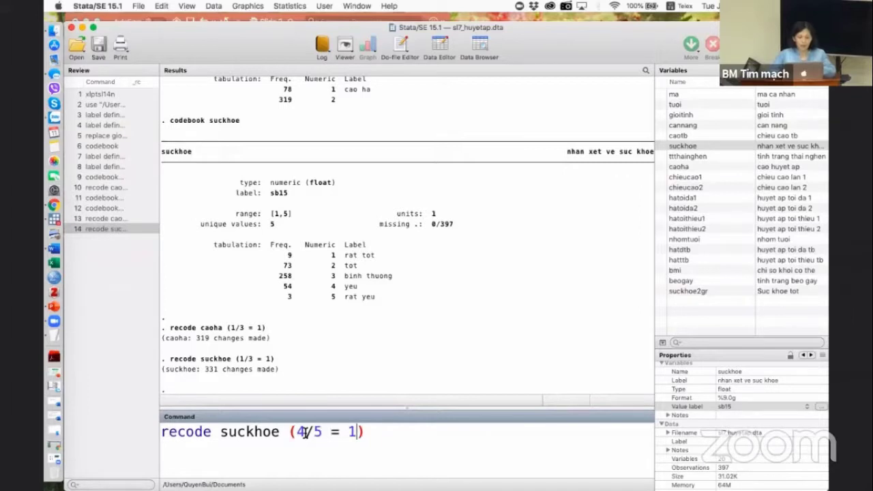
key("BackSpace")
type("2")
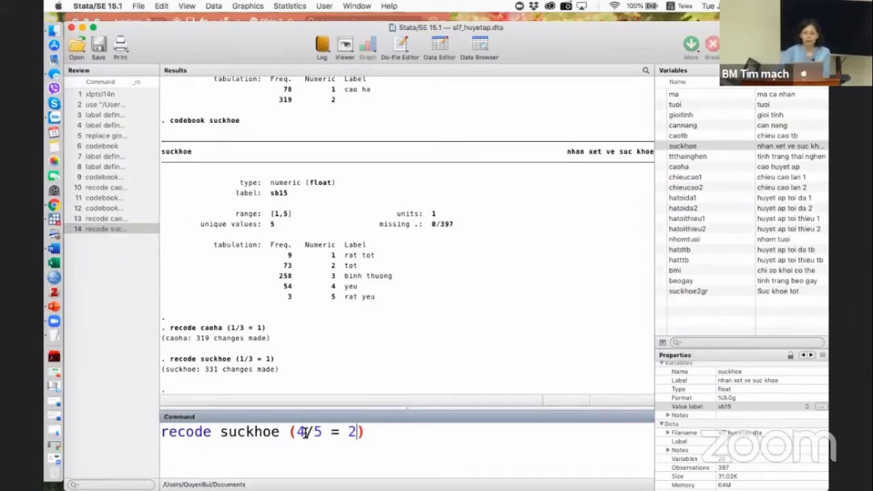
key("Return")
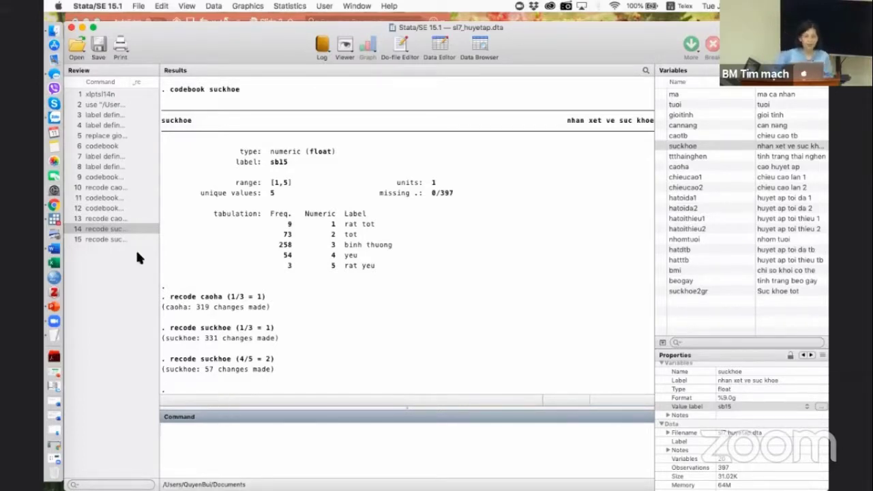
Run codebook on suckhoe again to examine its recoded values and their labels.
left_click(113, 206)
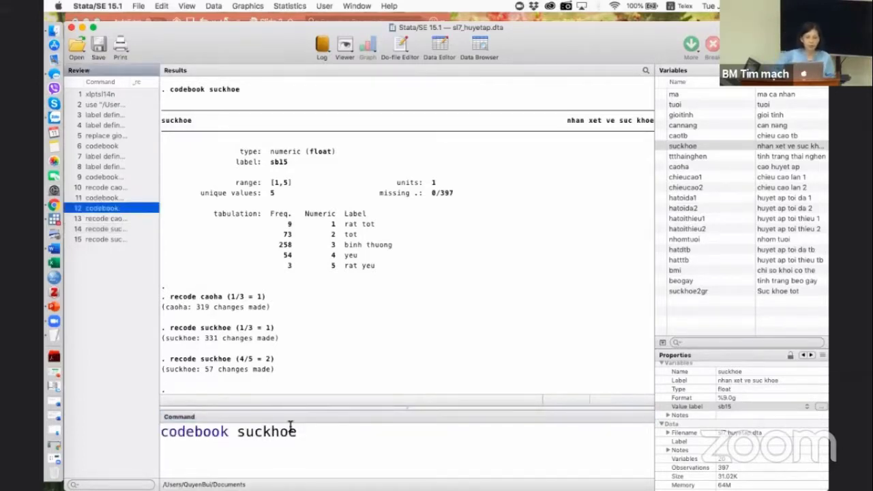
left_click(306, 439)
key("Return")
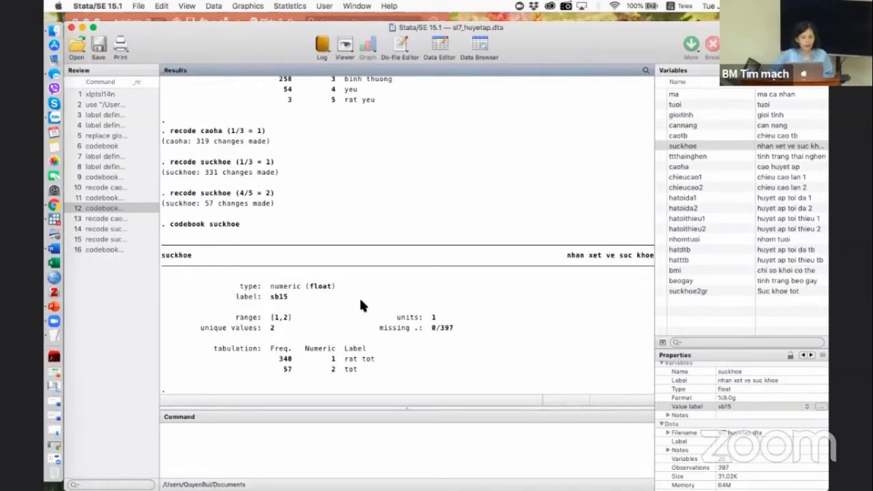
scroll(360, 300, "down", 2)
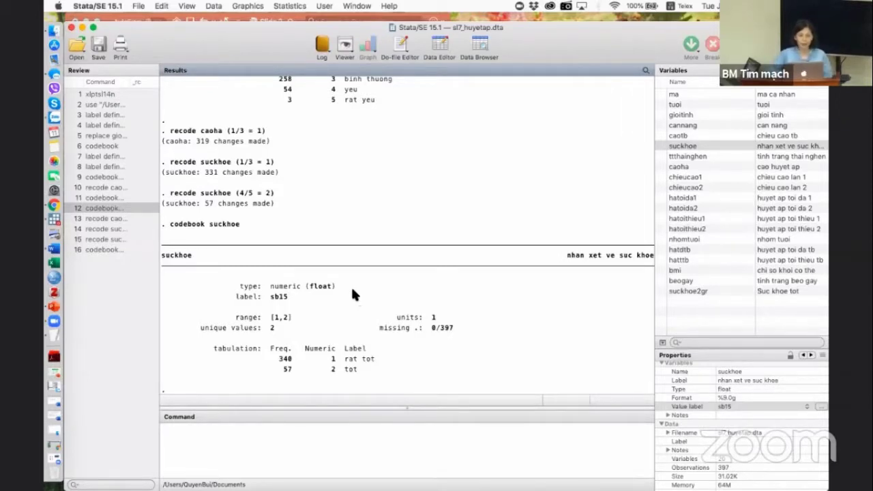
left_click(324, 6)
mouse_move(425, 57)
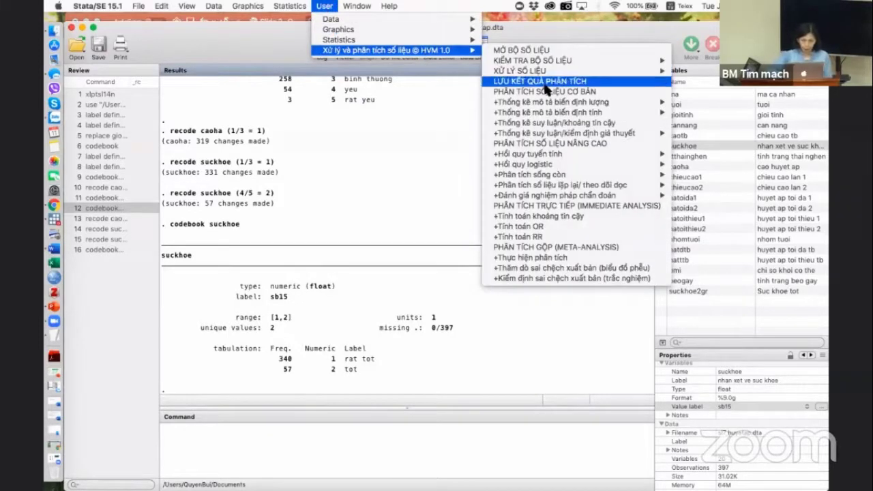
mouse_move(544, 74)
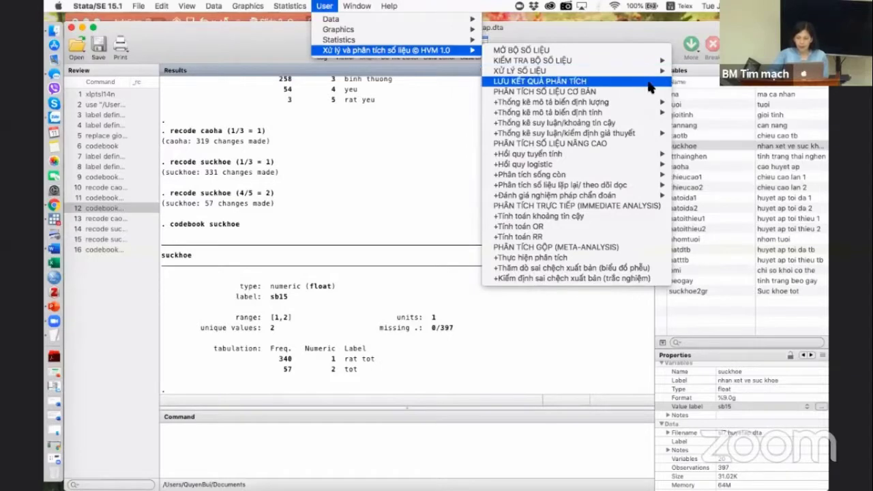
mouse_move(665, 71)
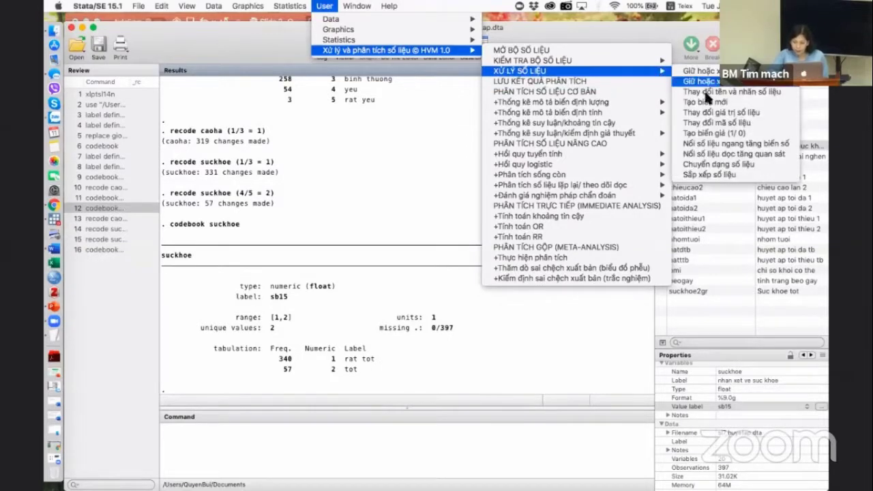
left_click(712, 134)
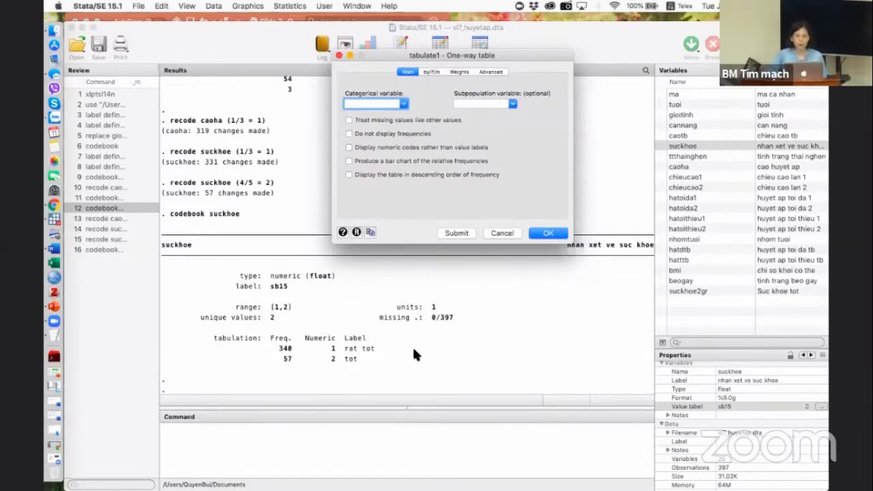
left_click(503, 232)
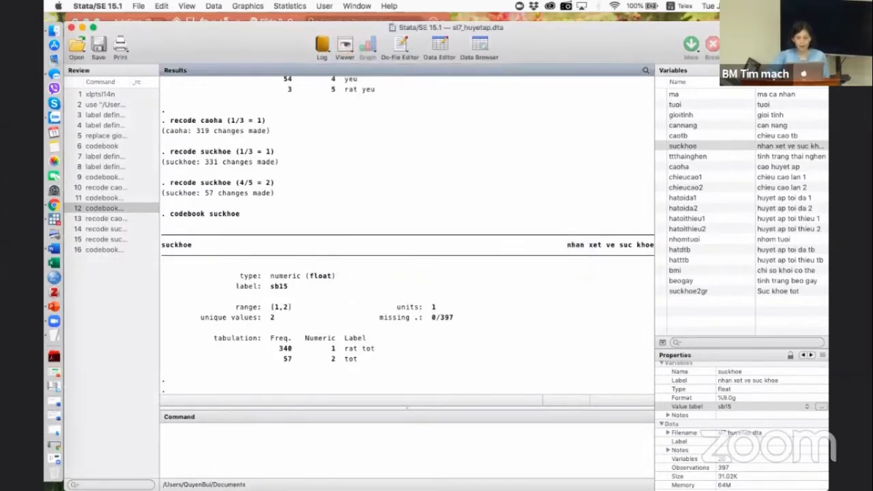
left_click(329, 7)
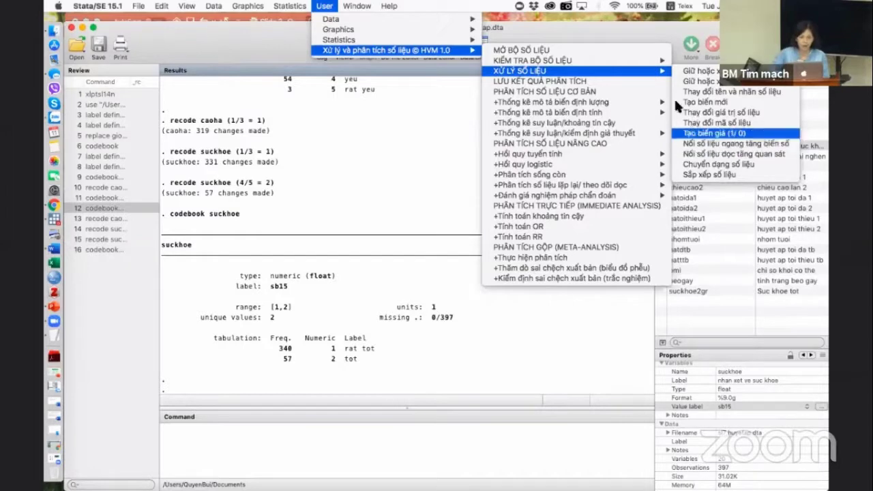
left_click(321, 7)
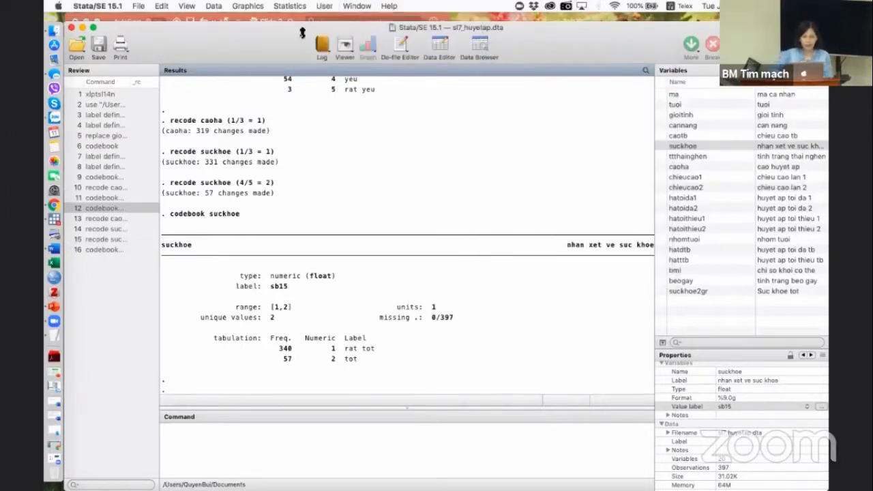
Clear the dataset from memory and open merge1.dta from the EBM2019 folder on the Desktop.
left_click(289, 438)
type("clear")
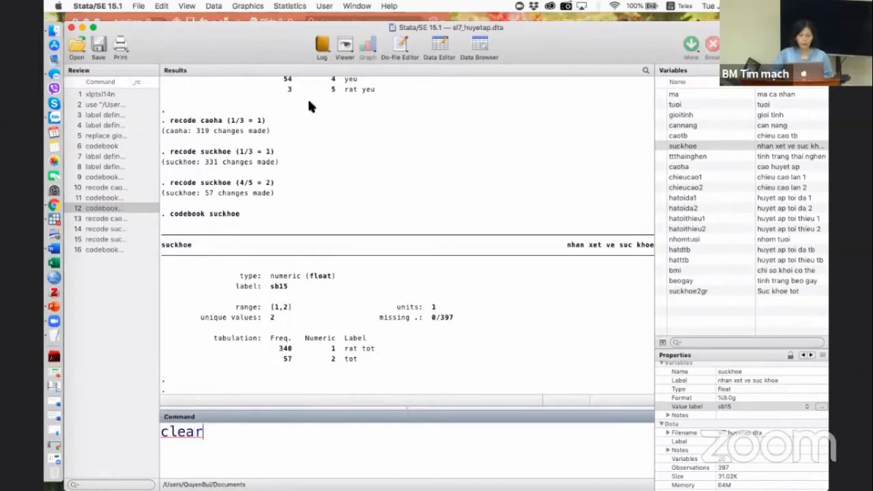
key("Return")
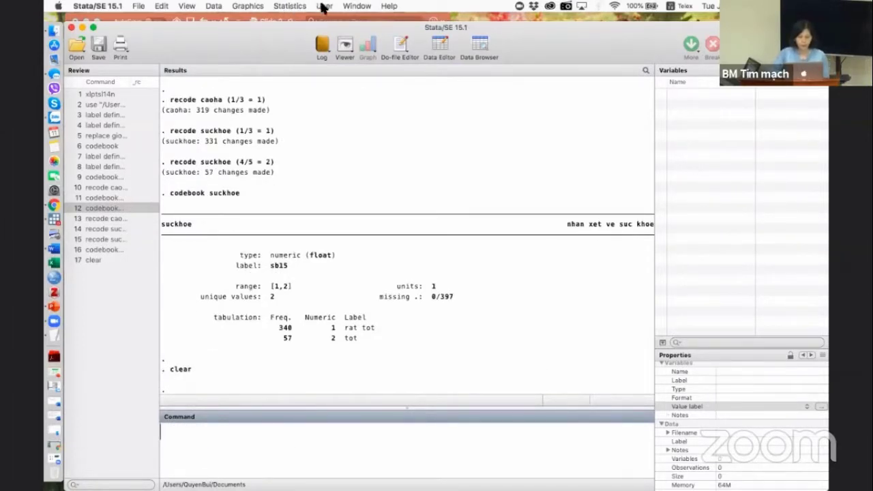
left_click(139, 7)
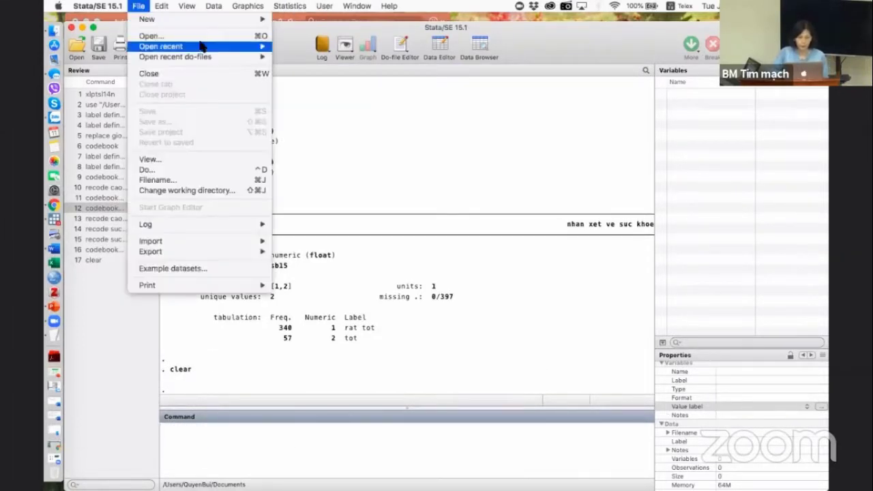
left_click(212, 34)
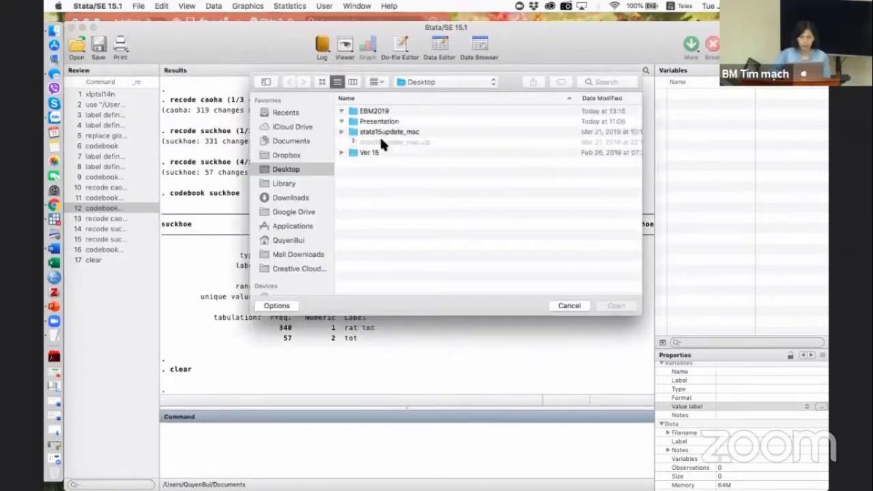
left_click(393, 141)
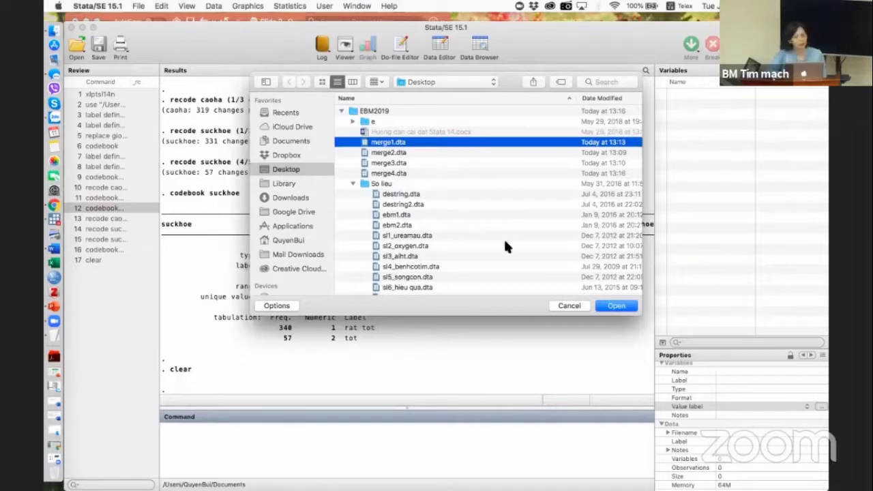
left_click(612, 306)
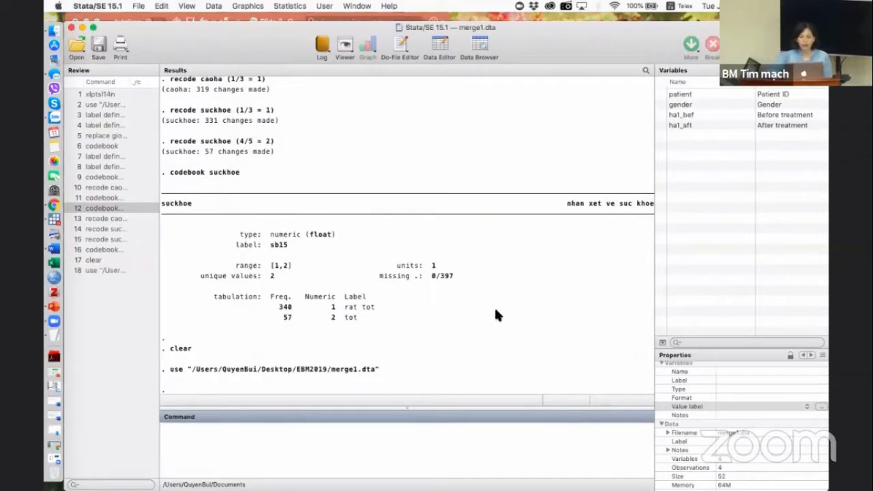
Examine the gender, ha1_bef and ha1_aft columns of merge1.dta in the Data Editor, and close it.
left_click(436, 42)
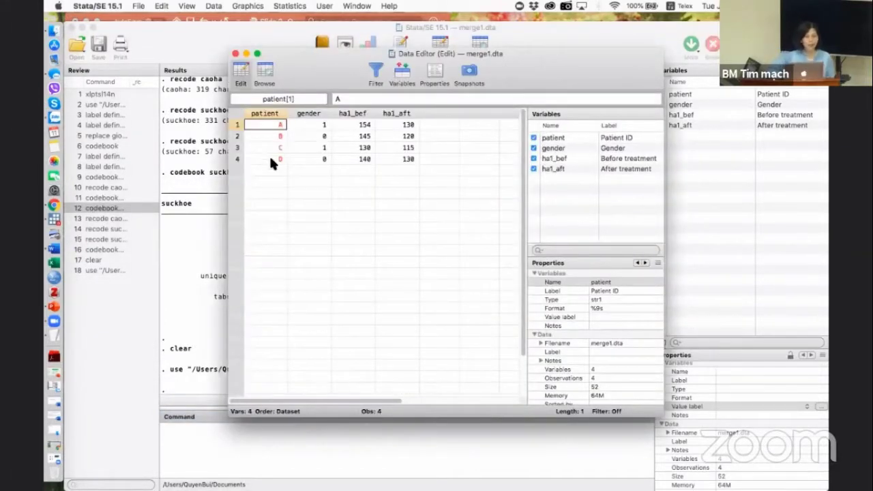
left_click(316, 114)
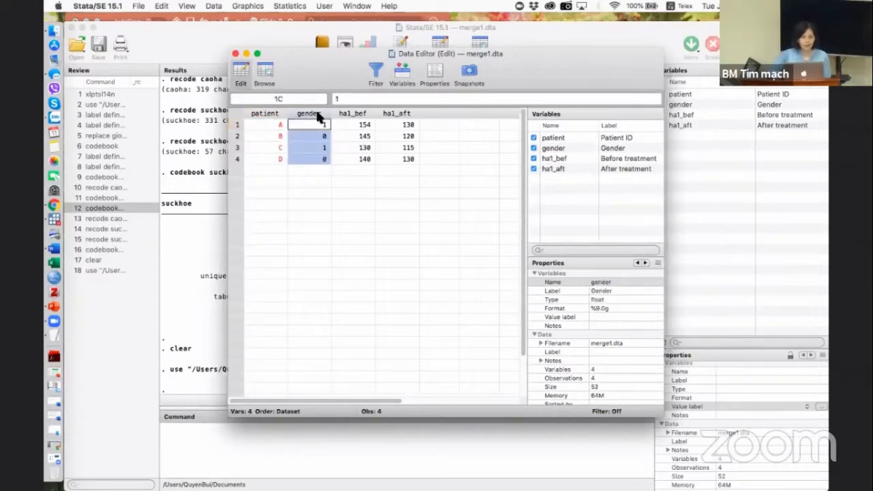
left_click(356, 113)
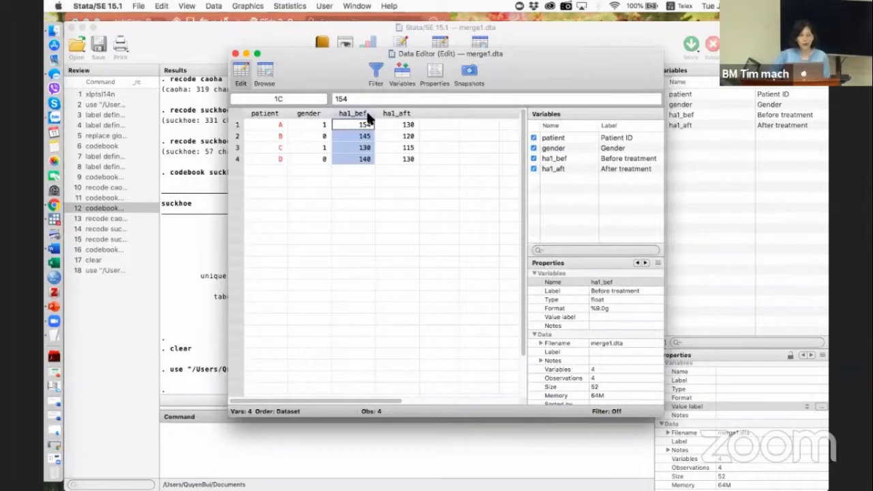
left_click(399, 114)
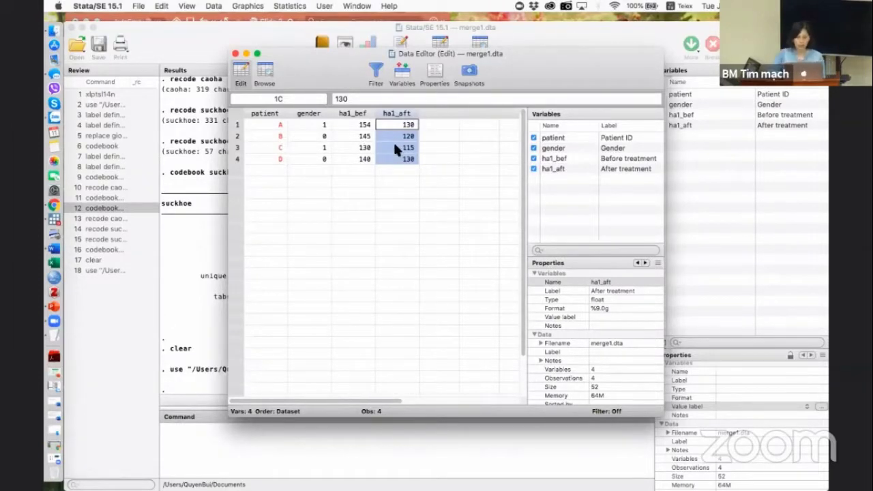
left_click(236, 54)
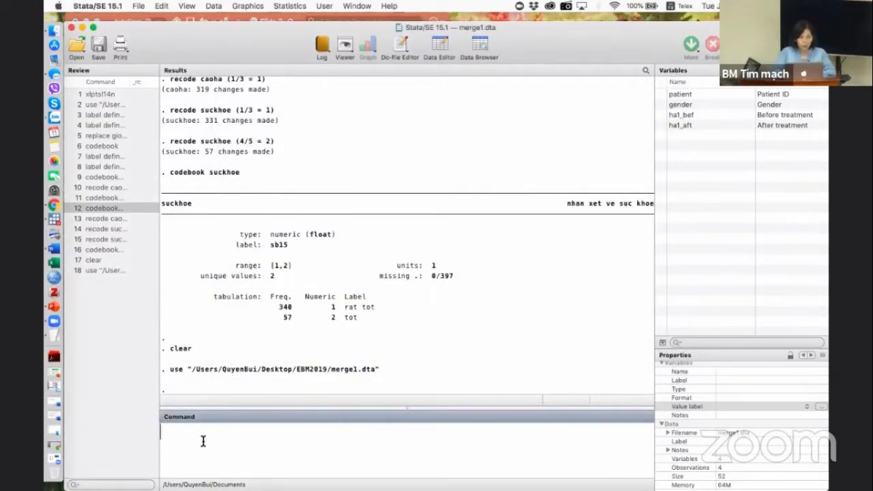
type("clea")
key("BackSpace")
key("BackSpace")
key("BackSpace")
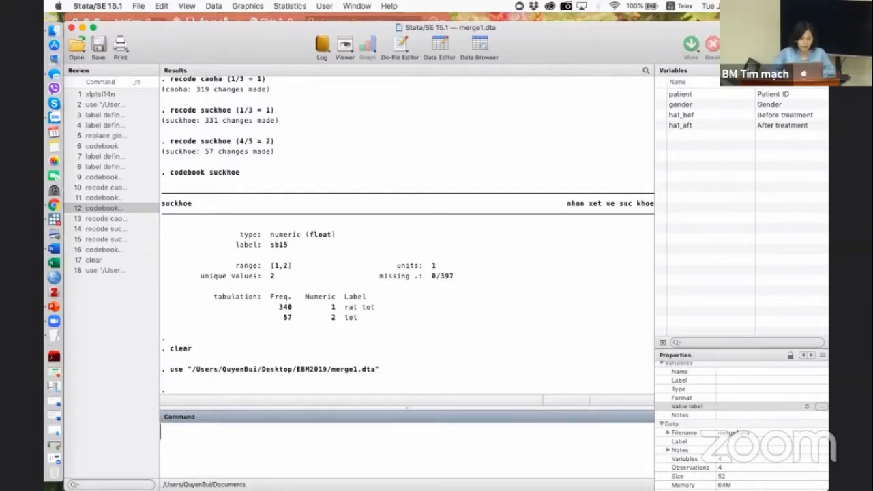
Open merge2.dta from the EBM2019 folder on the Desktop.
left_click(138, 6)
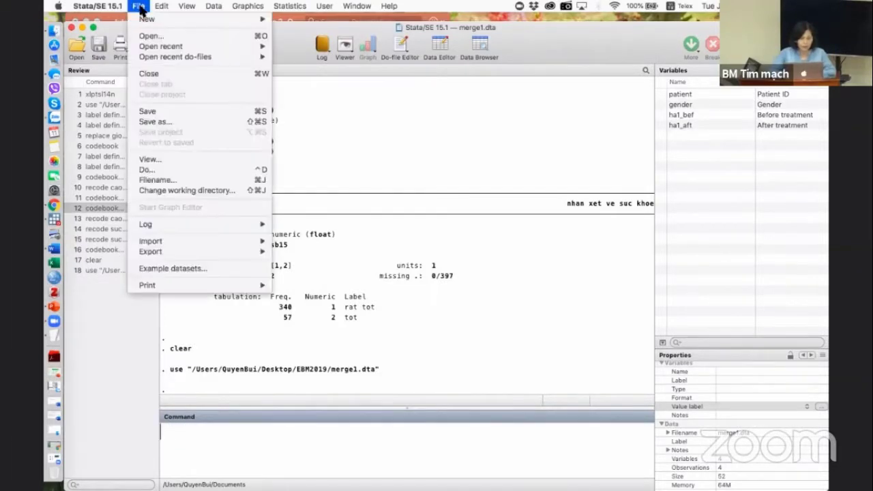
left_click(210, 36)
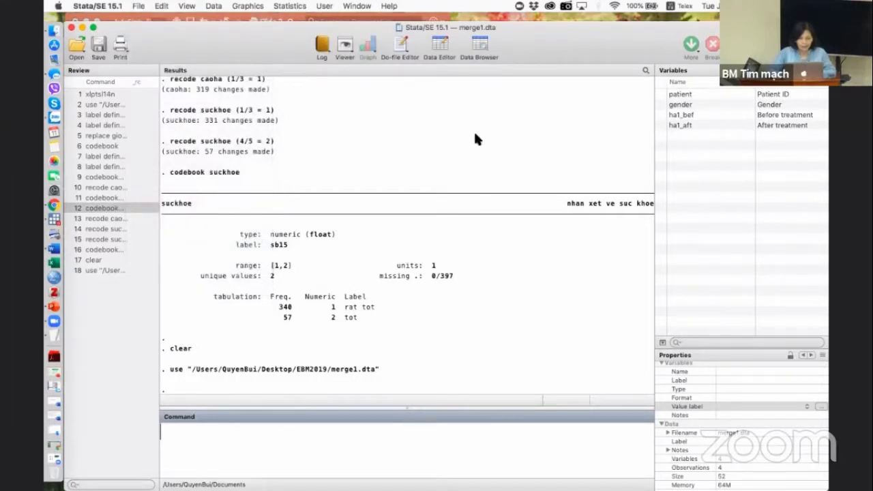
left_click(383, 153)
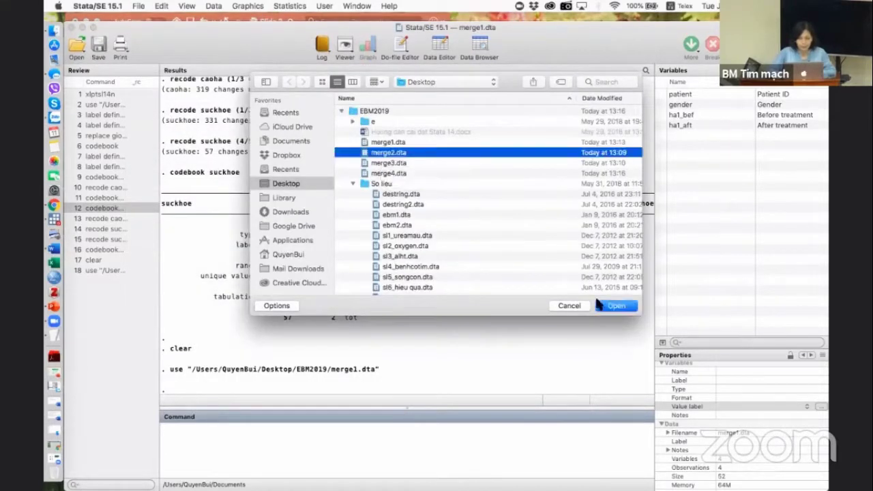
left_click(603, 308)
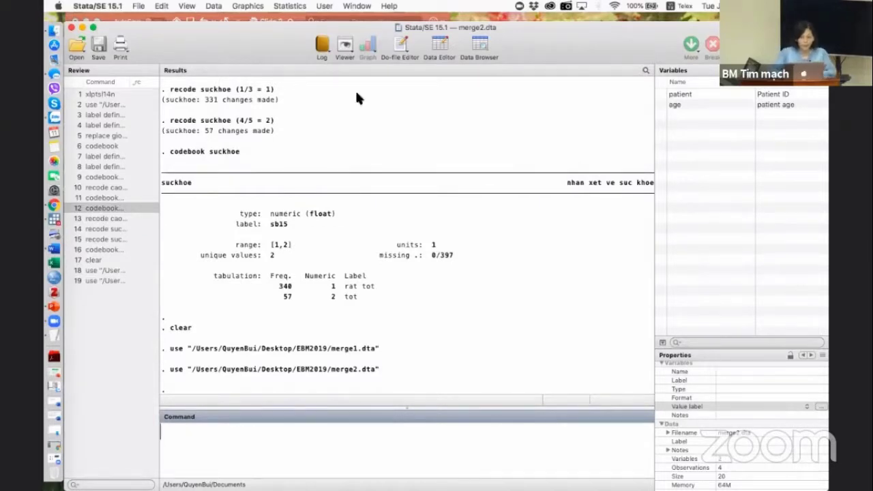
Examine the patient and age columns of merge2.dta in the Data Editor.
left_click(440, 39)
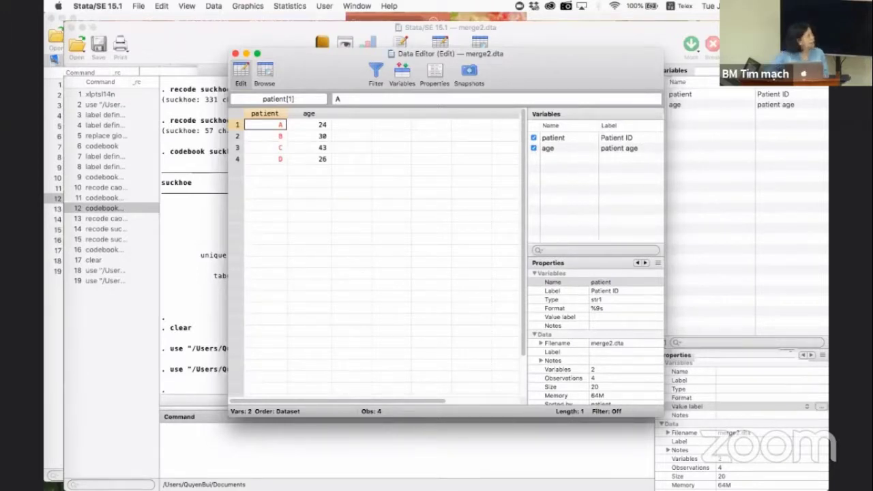
left_click(266, 171)
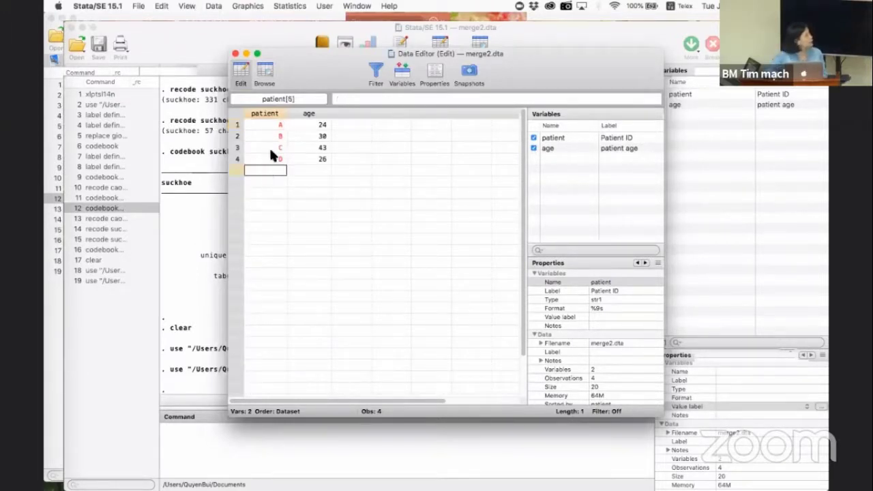
left_click(272, 125)
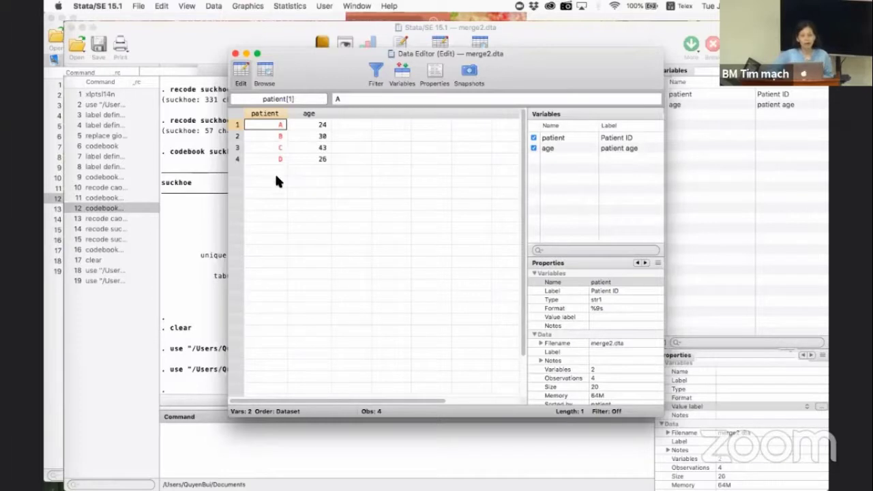
Close the Data Editor and set up a one-to-one merge on key variables with patient as the key variable.
left_click(246, 54)
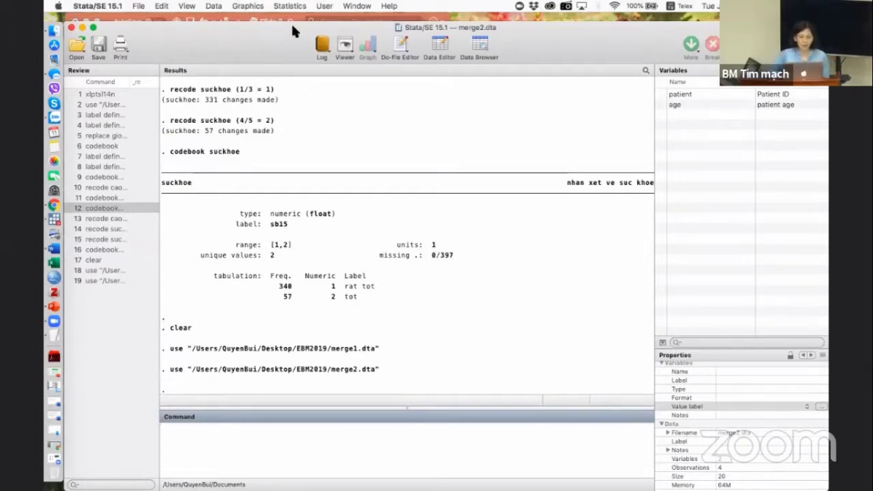
left_click(324, 7)
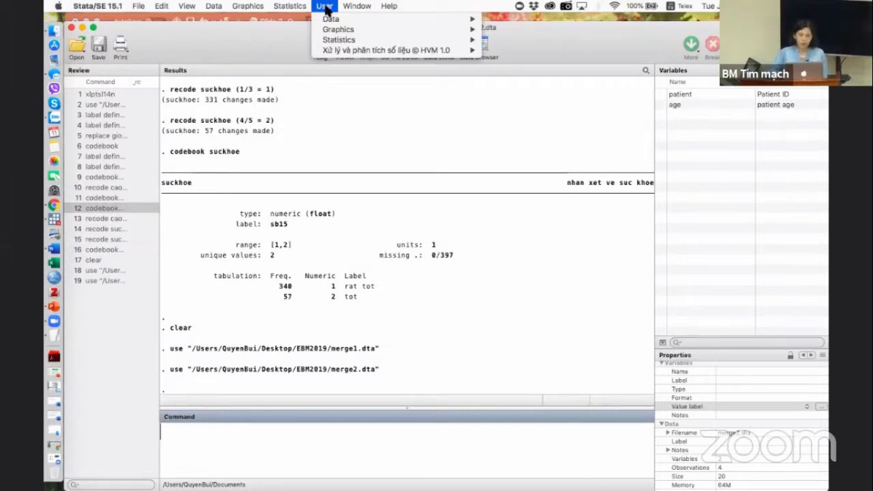
mouse_move(437, 53)
mouse_move(537, 72)
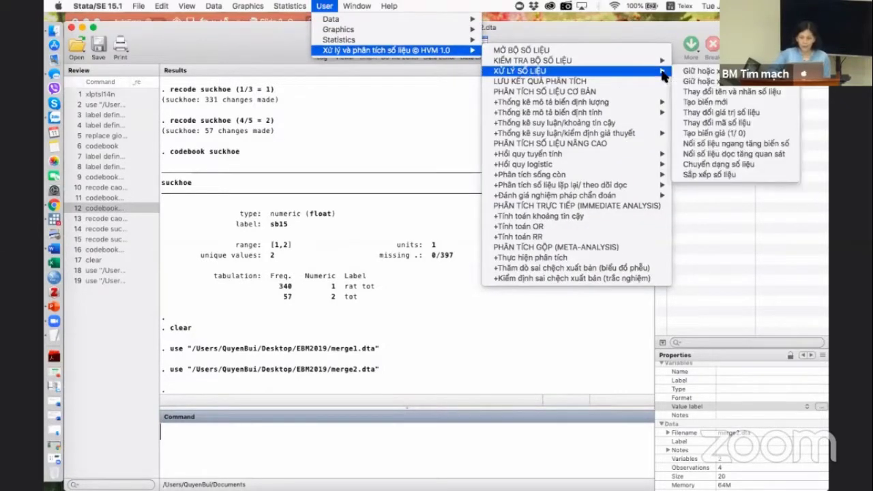
left_click(711, 145)
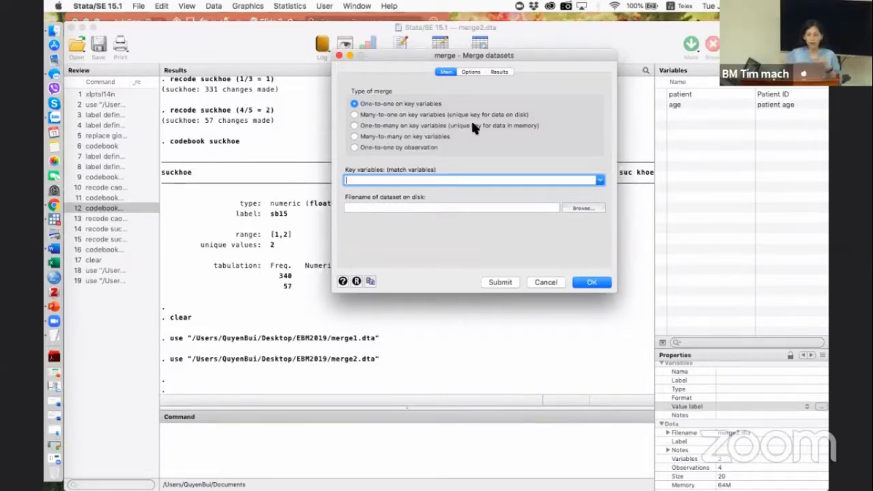
left_click(600, 180)
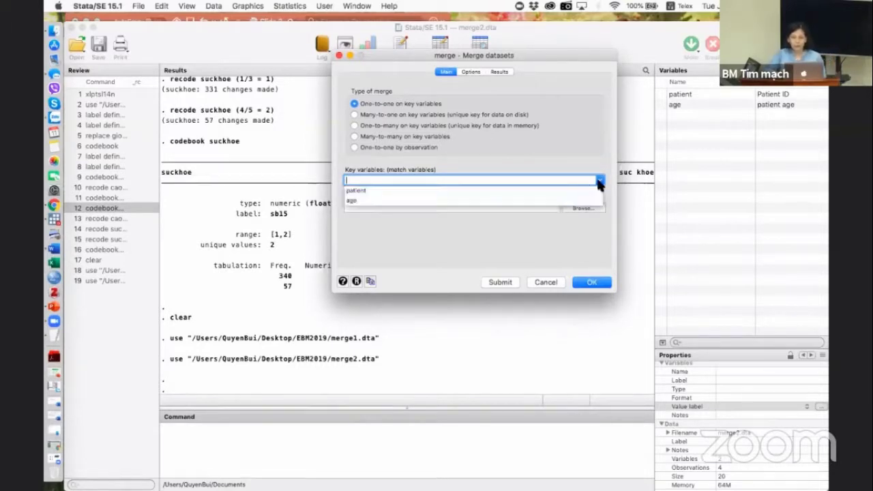
left_click(472, 167)
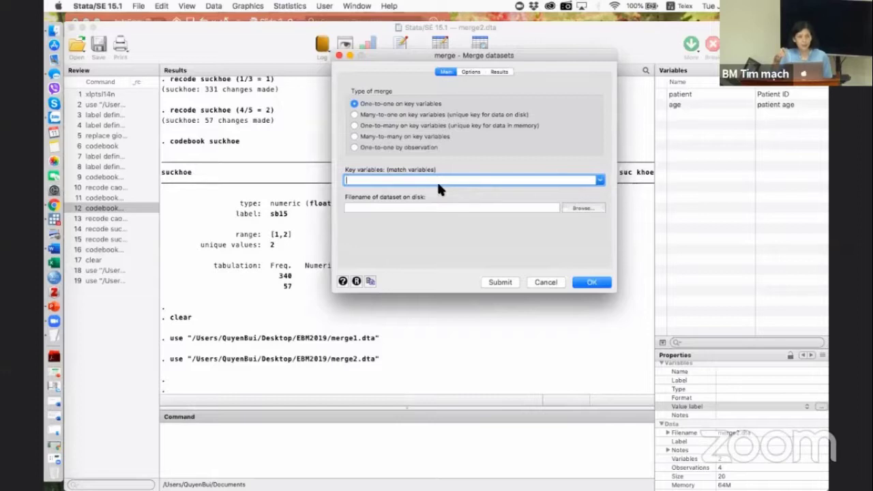
left_click(600, 180)
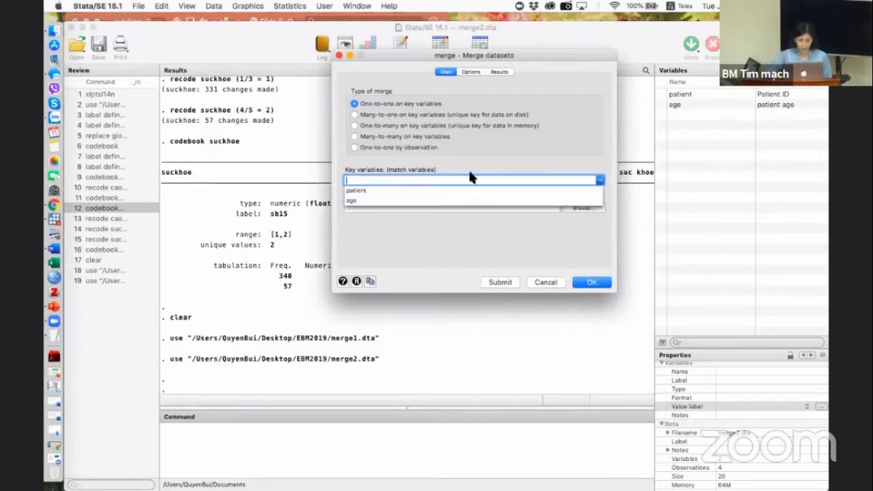
left_click(411, 189)
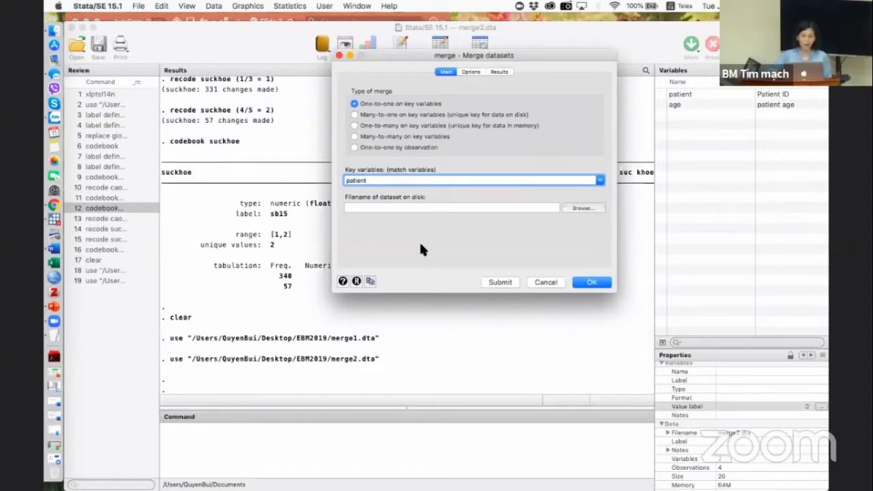
left_click(586, 282)
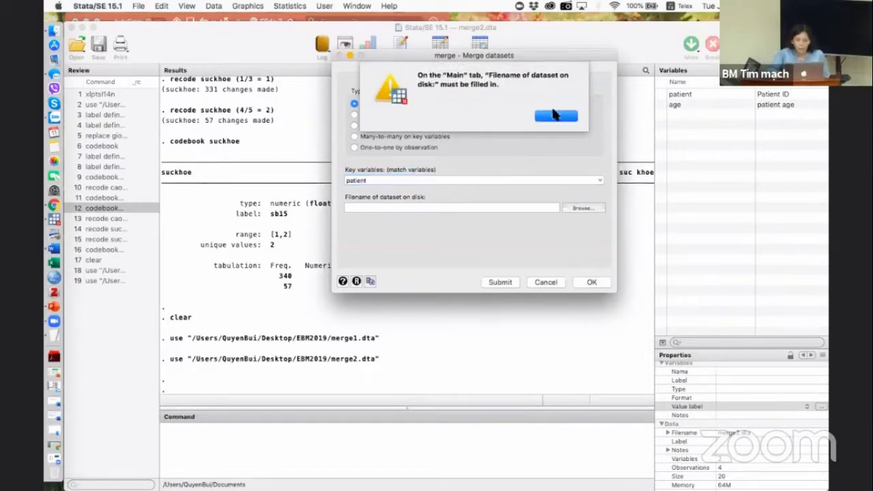
left_click(554, 116)
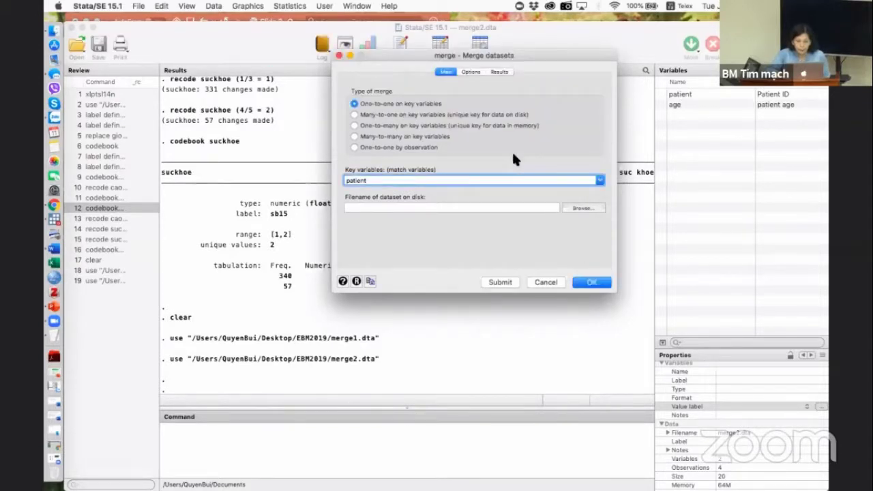
Choose merge1.dta from the EBM2019 folder as the dataset on disk and run the merge.
left_click(578, 208)
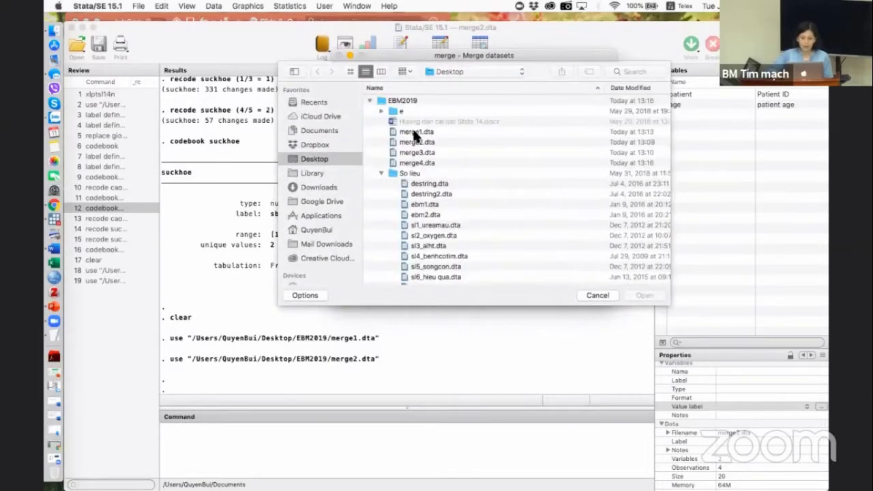
left_click(414, 133)
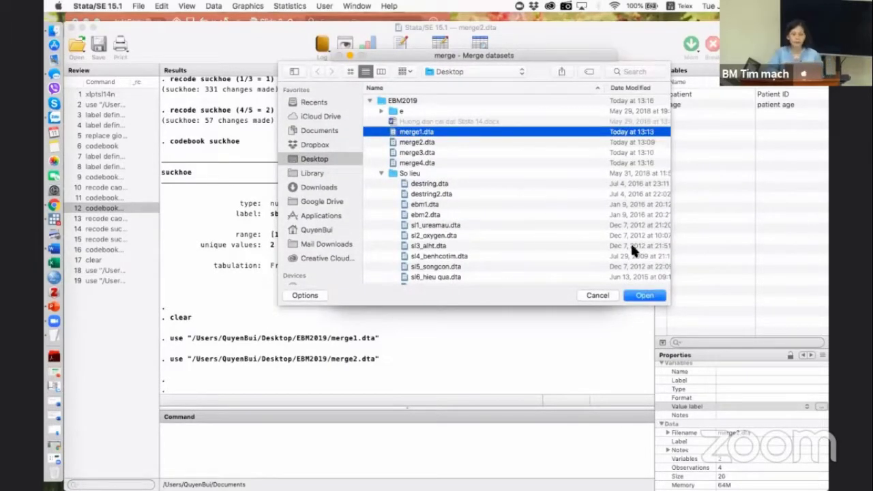
left_click(641, 298)
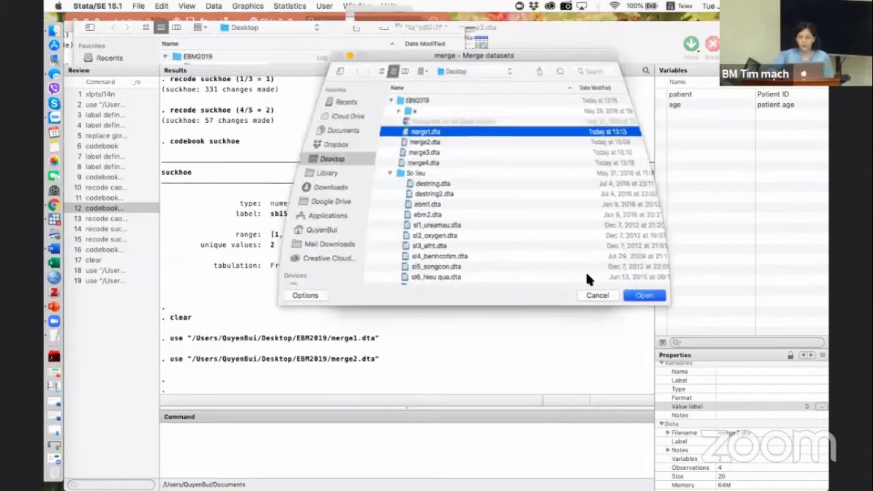
left_click(588, 285)
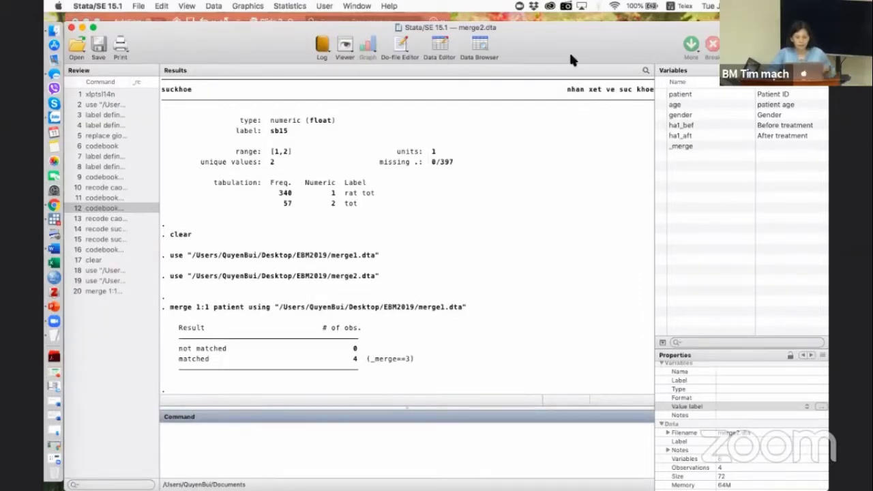
Examine the age, gender, ha1_bef and _merge columns of the merged dataset in the Data Editor, and close it.
left_click(439, 59)
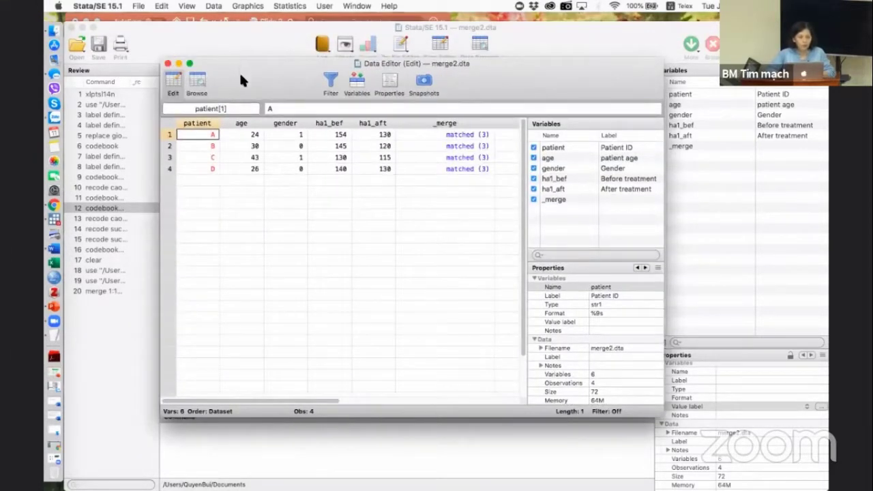
left_click(243, 155)
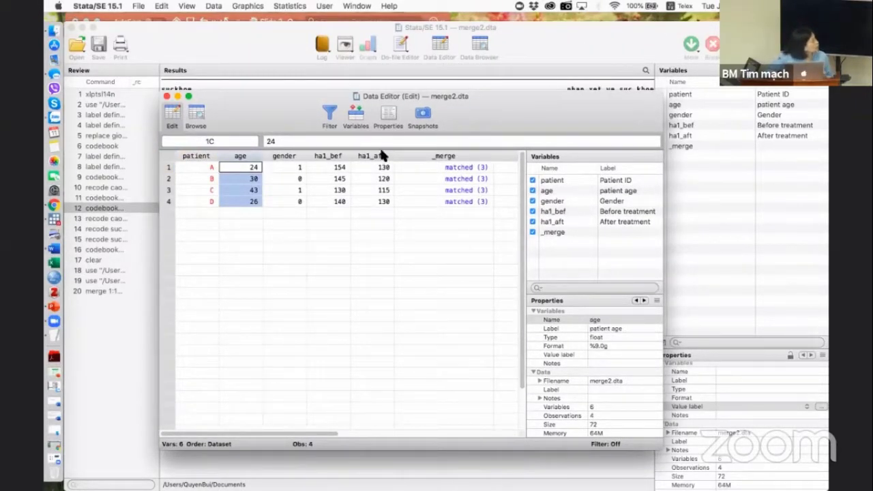
left_click(282, 157)
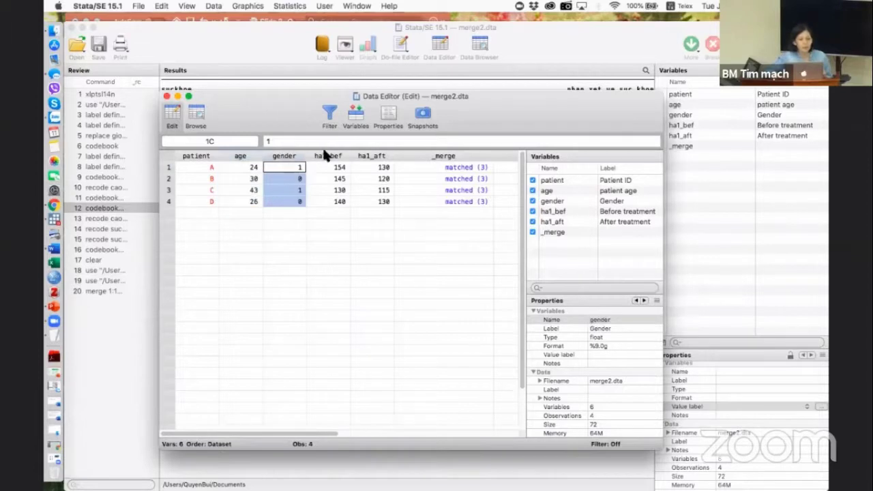
left_click(327, 157)
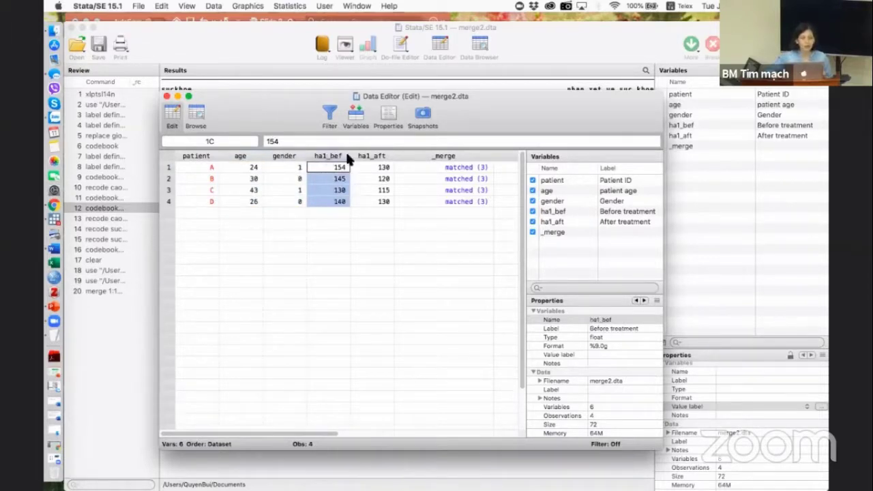
left_click(451, 179)
left_click(467, 157)
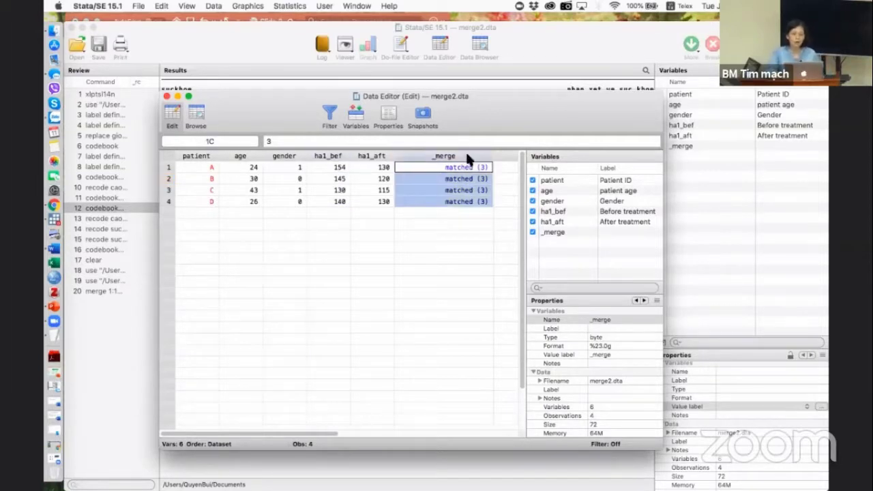
left_click(457, 202)
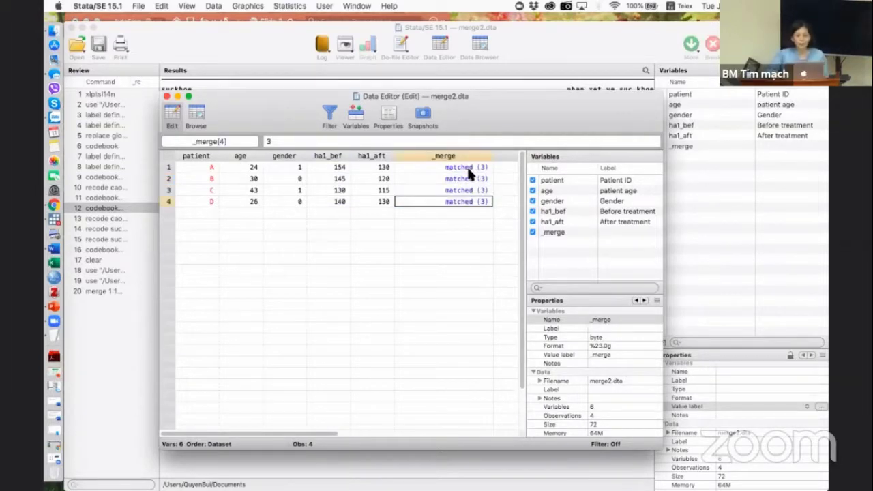
left_click(468, 167)
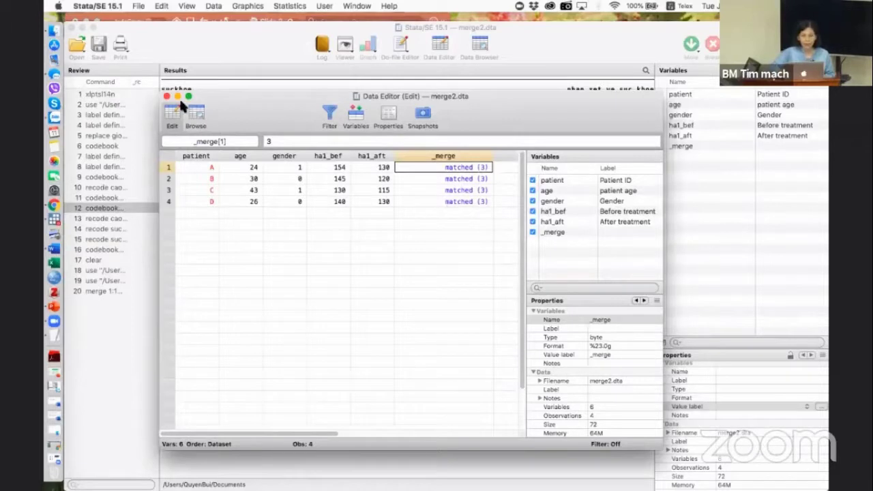
left_click(166, 97)
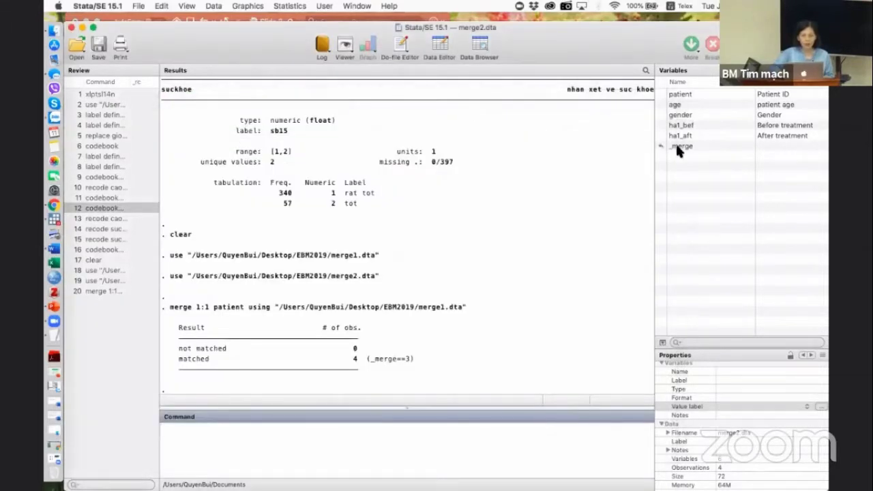
Remove the _merge variable from the dataset with the command drop _merge.
left_click(676, 147)
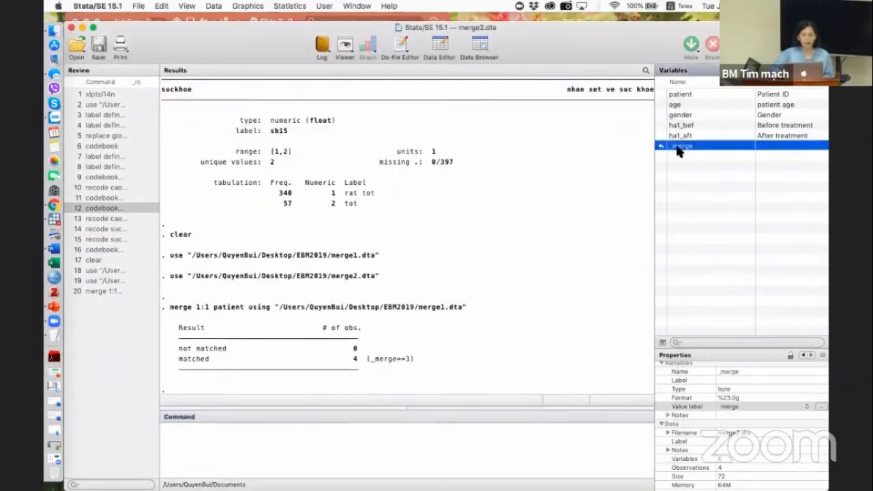
left_click(382, 447)
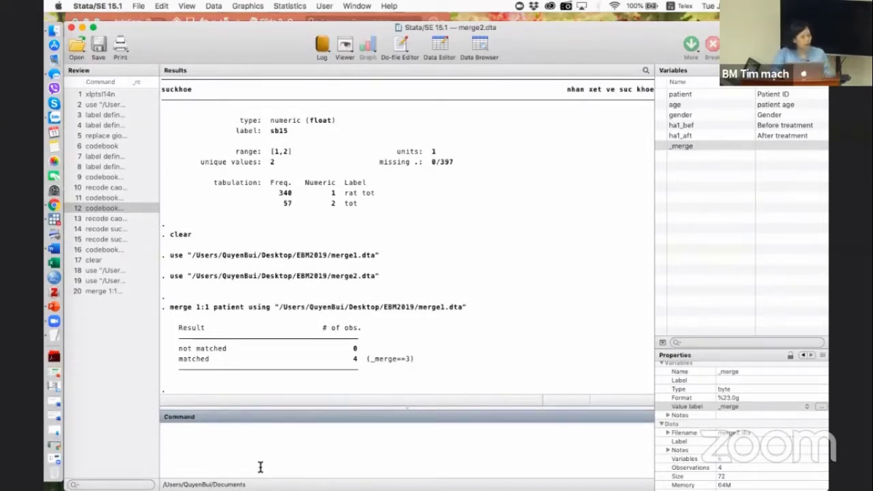
type("drop")
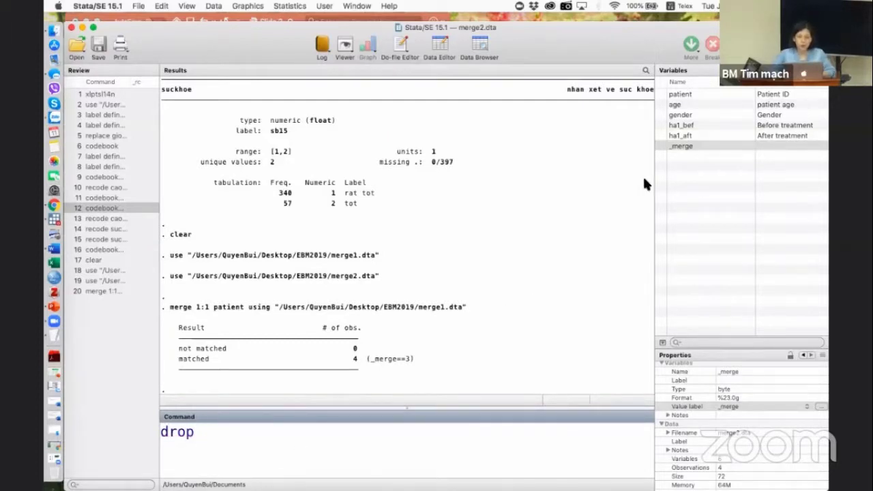
double_click(659, 143)
key("Return")
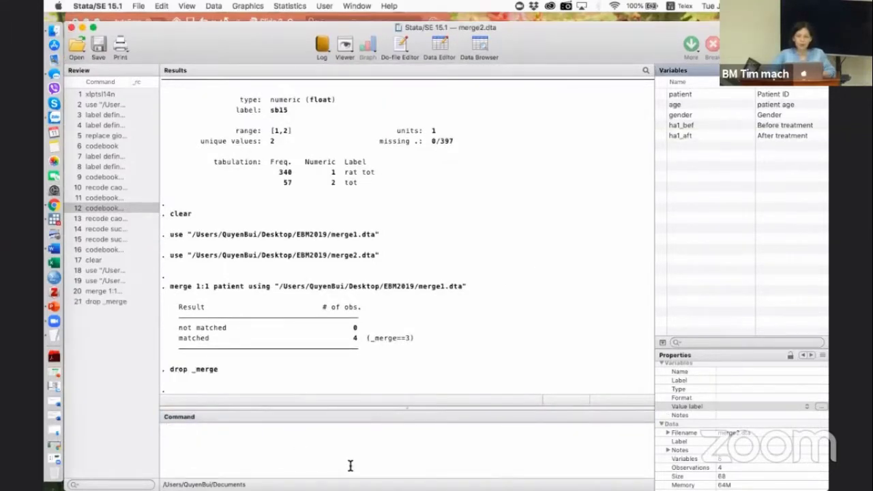
Review the remaining columns of the merged dataset in the Data Editor, and close it.
left_click(321, 455)
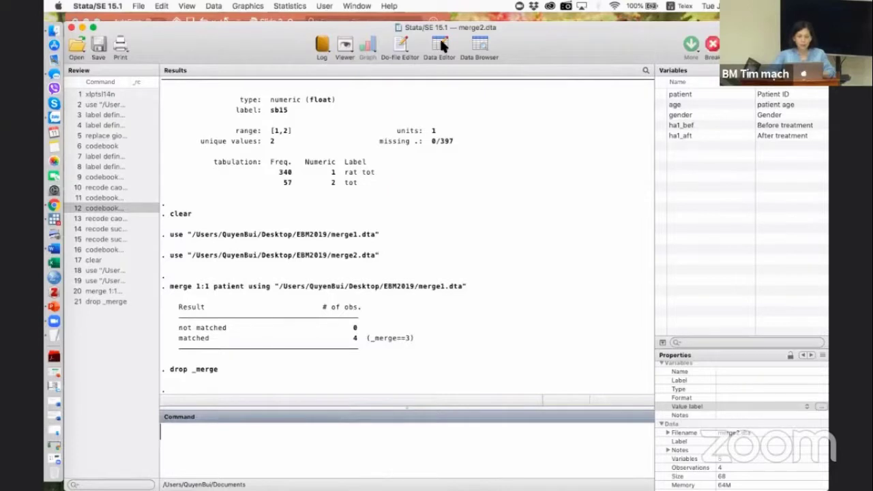
left_click(440, 43)
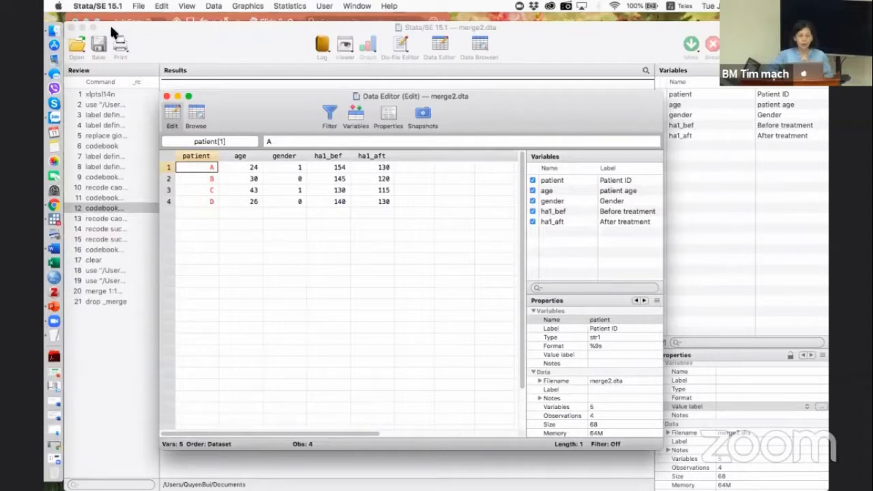
left_click(167, 98)
left_click(265, 448)
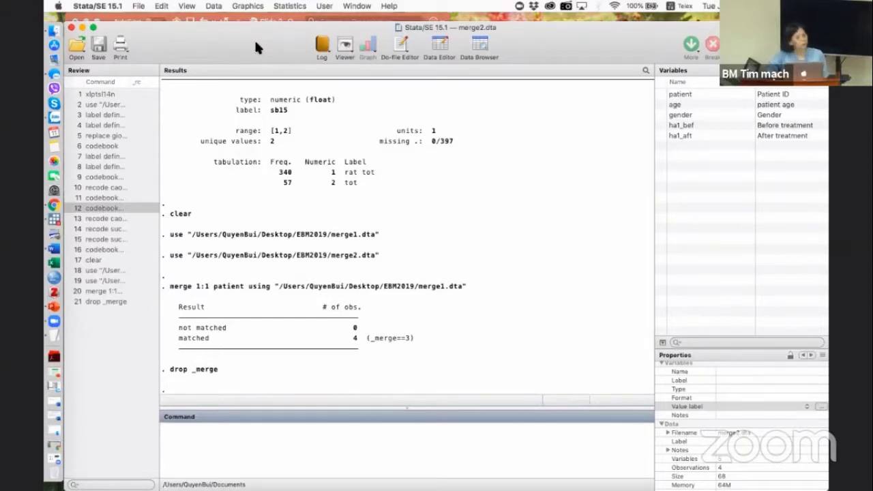
Start appending a dataset to the current data and choose merge4.dta from the EBM2019 folder as the dataset on disk.
left_click(326, 6)
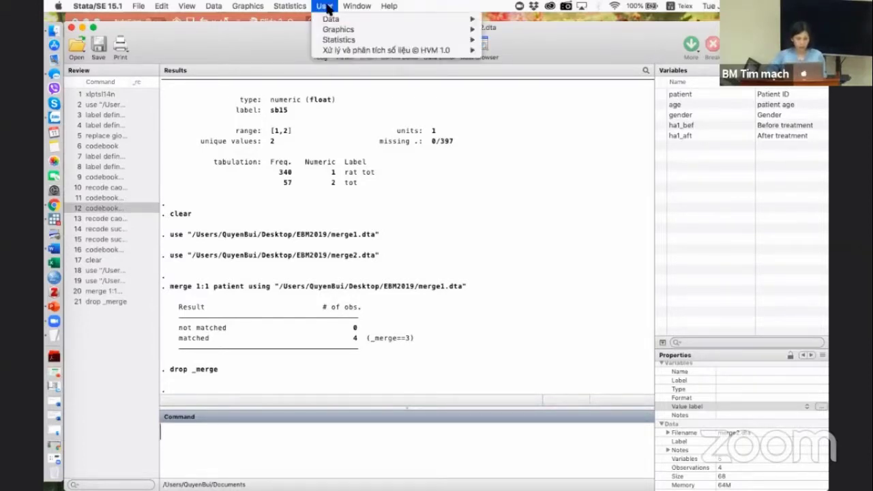
mouse_move(393, 50)
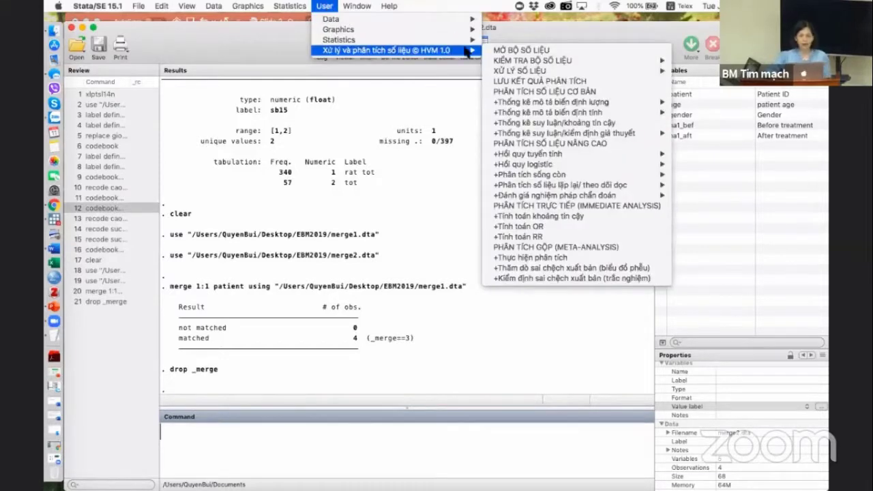
mouse_move(521, 71)
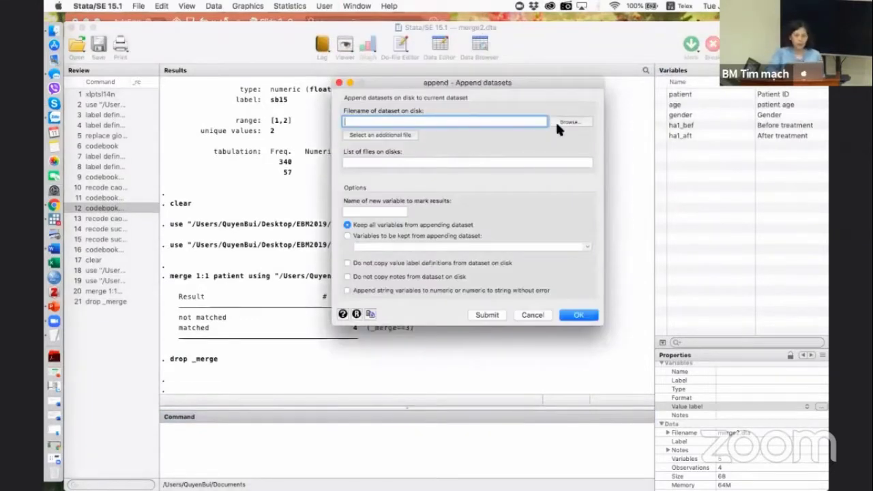
left_click(563, 123)
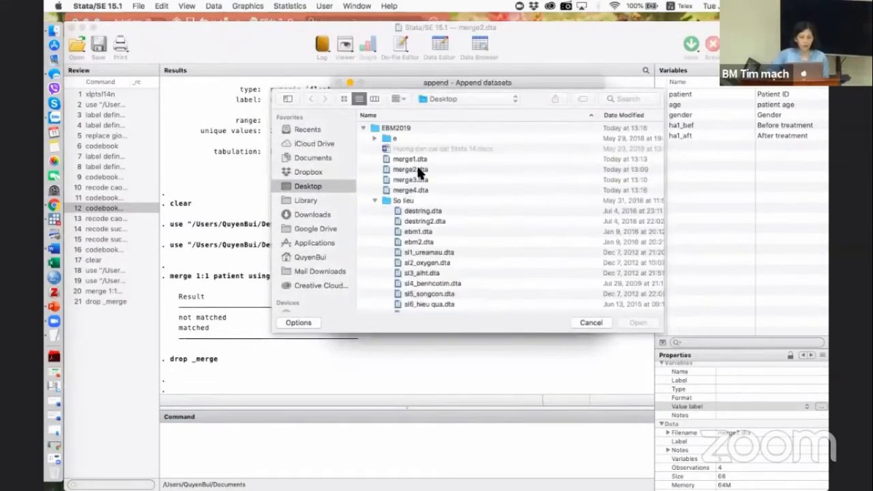
left_click(409, 191)
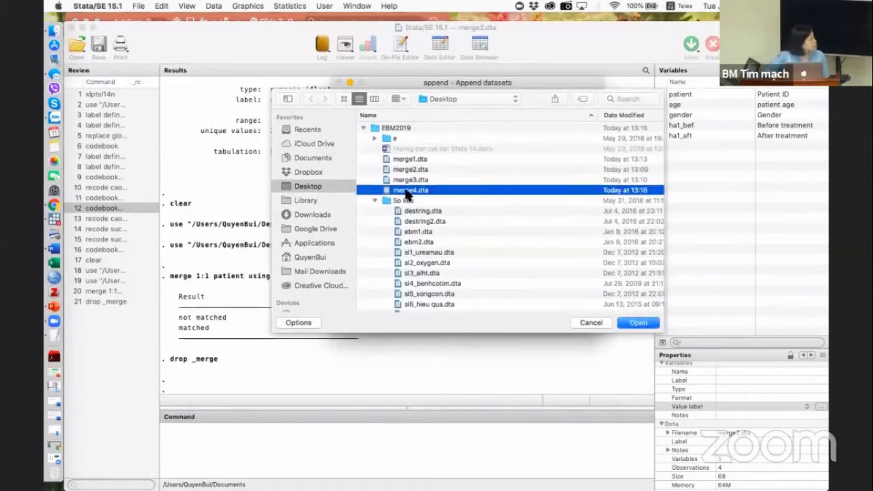
left_click(637, 323)
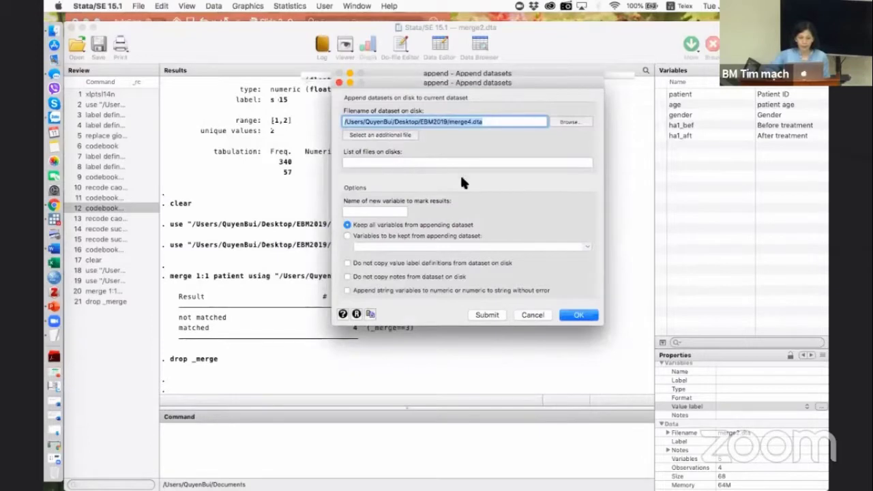
Switch the append to keep only specified variables from the appending dataset and try to run it with the variable list empty.
left_click(389, 213)
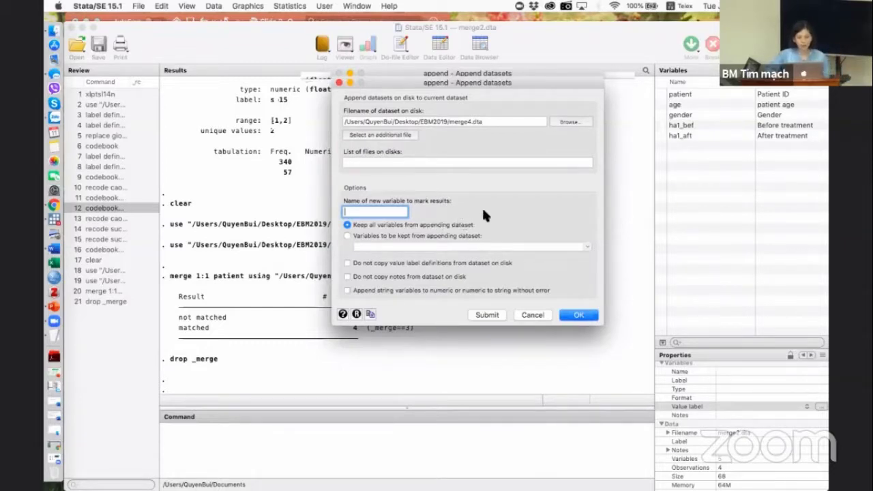
left_click(419, 233)
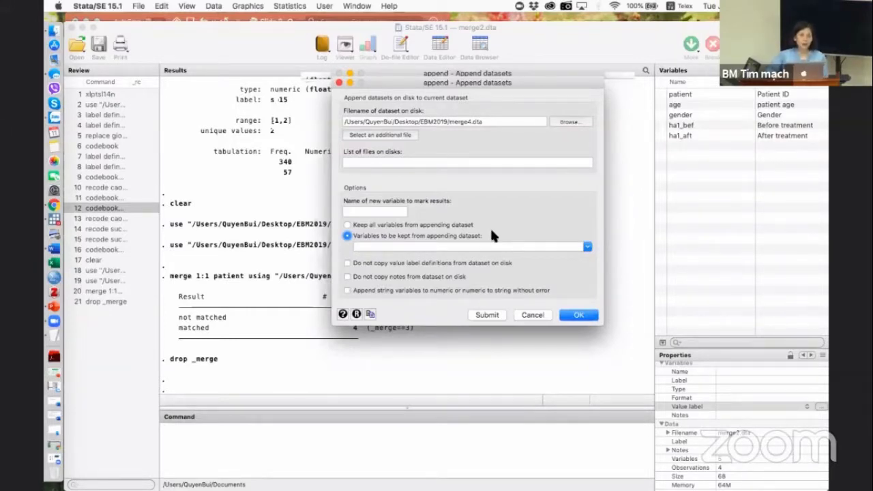
left_click(587, 246)
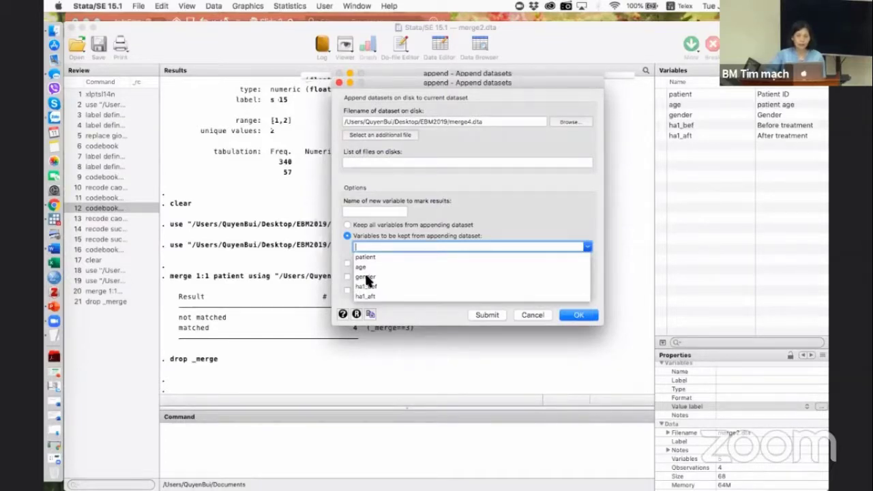
left_click(518, 205)
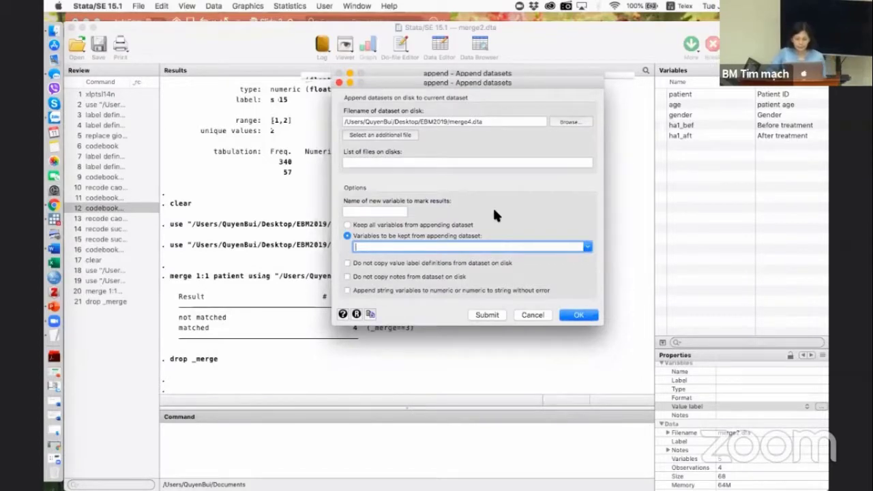
left_click(577, 315)
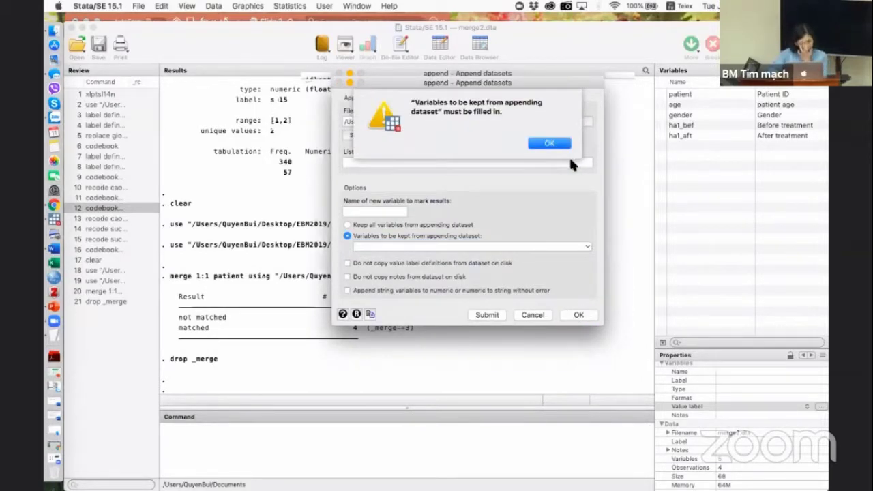
left_click(548, 143)
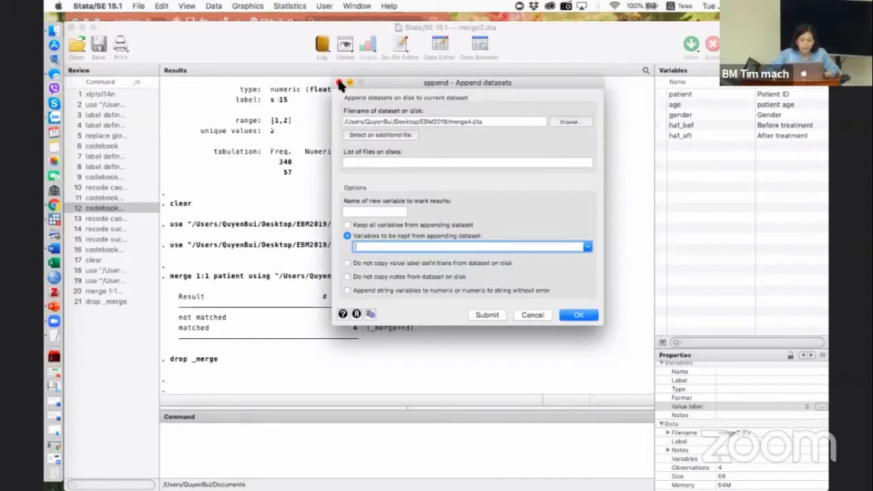
left_click(587, 247)
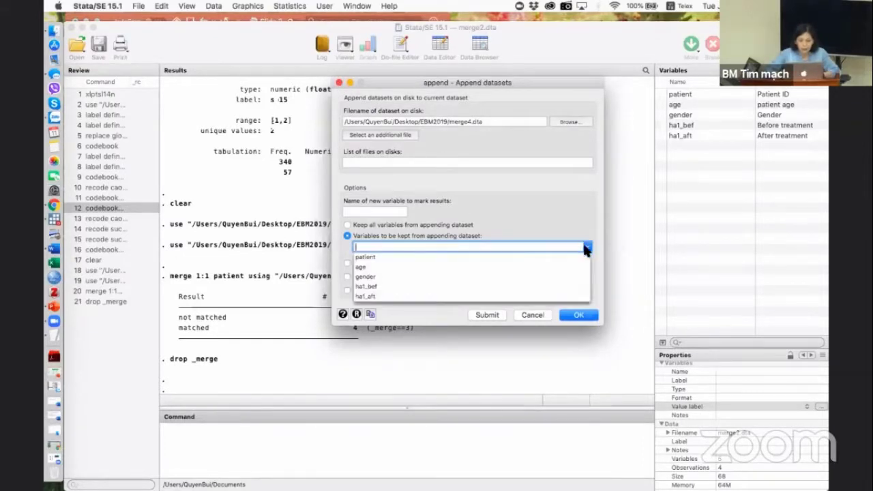
left_click(520, 219)
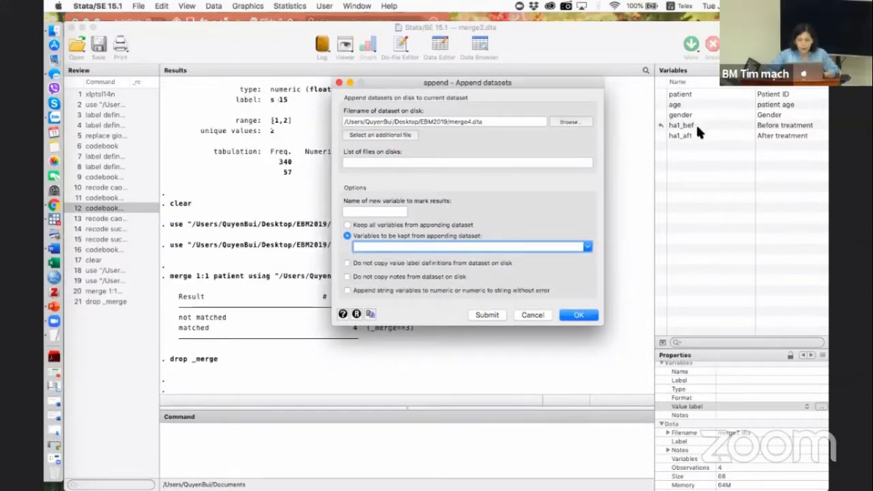
Specify patient, age and gender as the variables kept from merge4.dta and run the append.
left_click(585, 246)
left_click(368, 256)
left_click(586, 247)
left_click(365, 268)
left_click(588, 247)
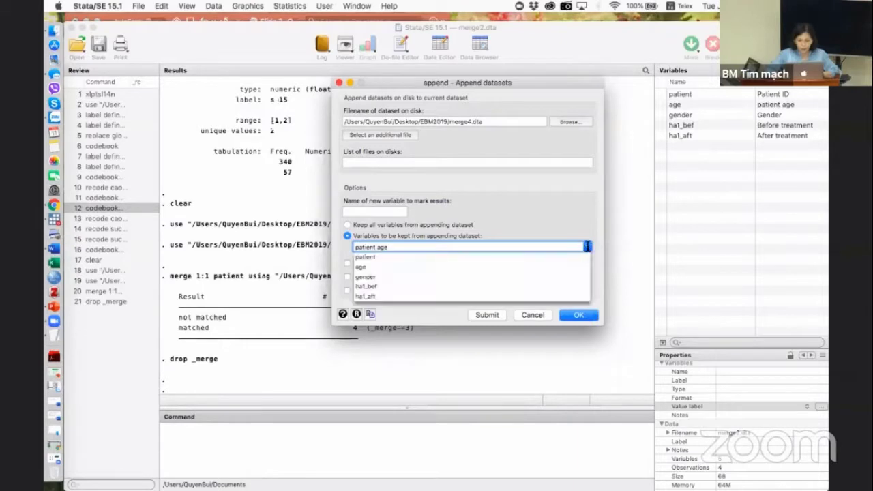
left_click(372, 277)
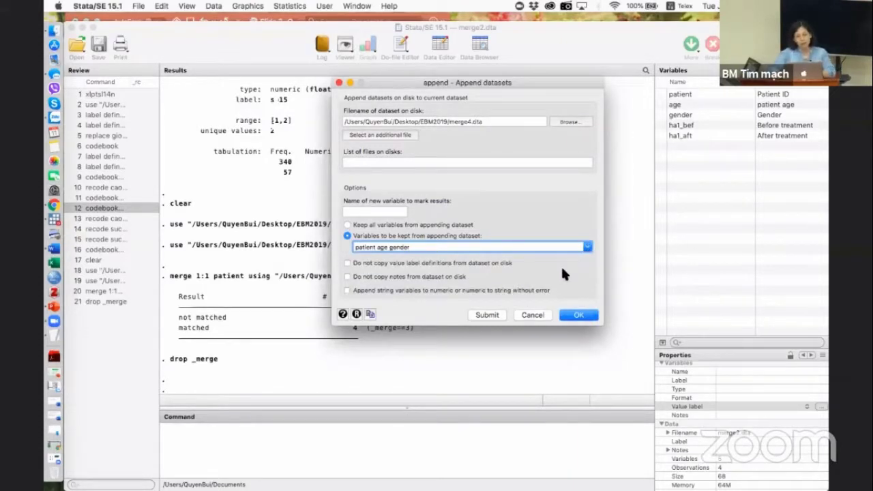
left_click(570, 317)
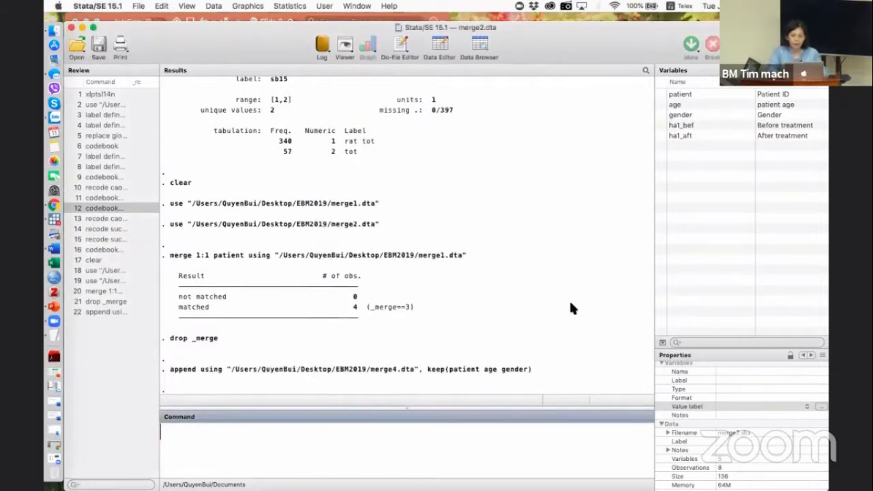
Examine the ha1_bef and ha1_aft values of the appended patients E to H in the Data Editor.
left_click(438, 44)
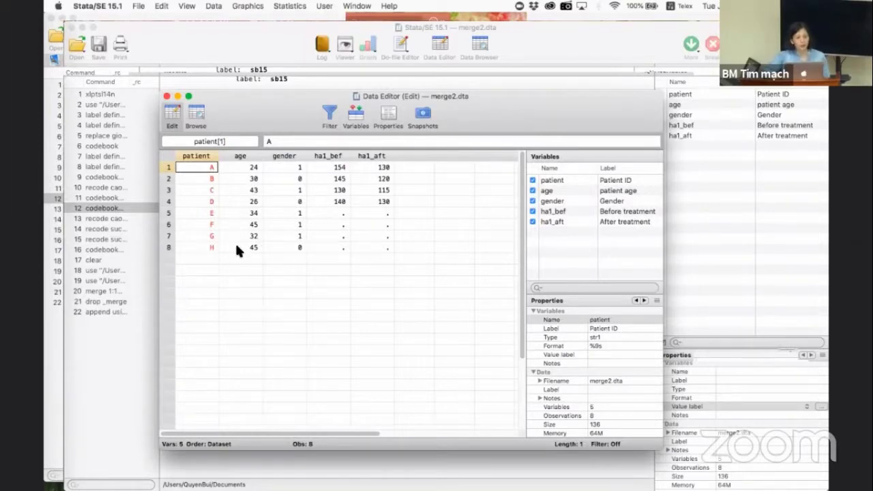
left_click(342, 213)
left_click(370, 211)
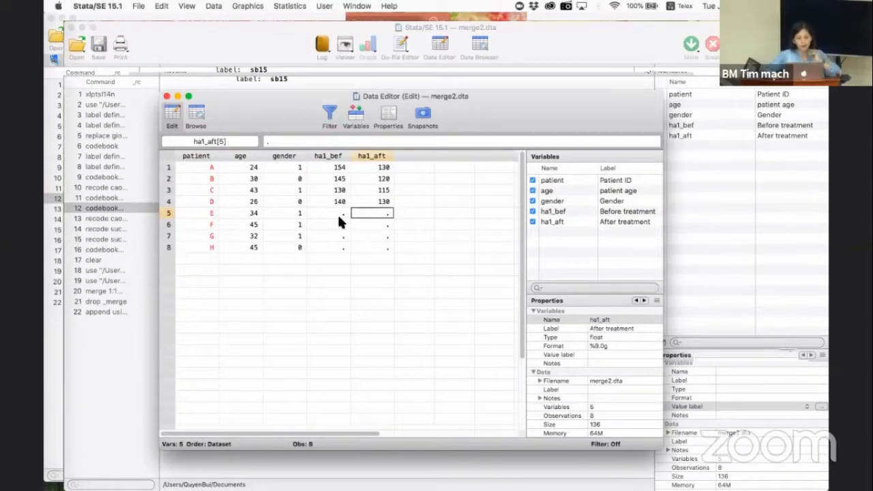
left_click(340, 214)
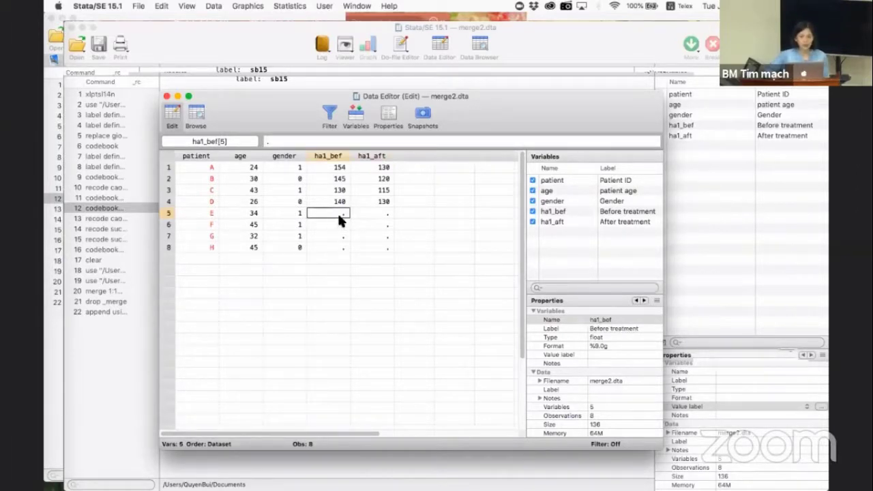
left_click(366, 213)
left_click(331, 225)
left_click(350, 234)
left_click(326, 235)
left_click(352, 249)
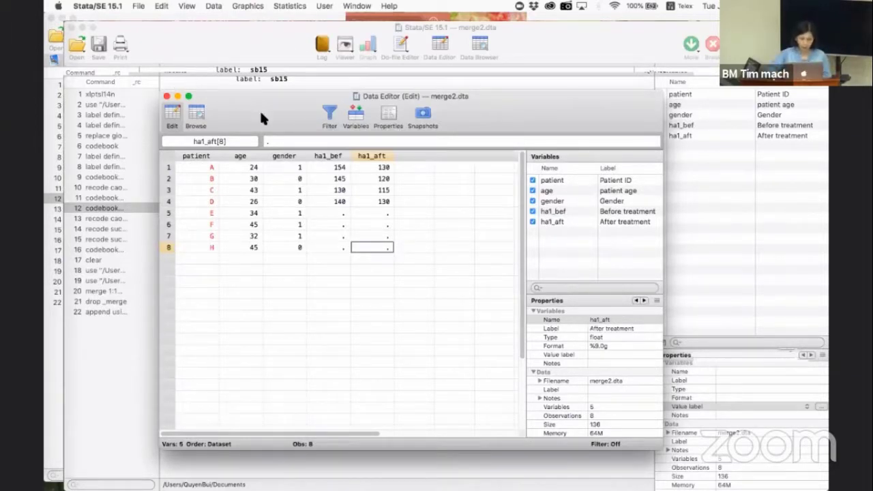
Return to the main Stata window and clear the recalled codebook suckhoe command without running it.
left_click(132, 377)
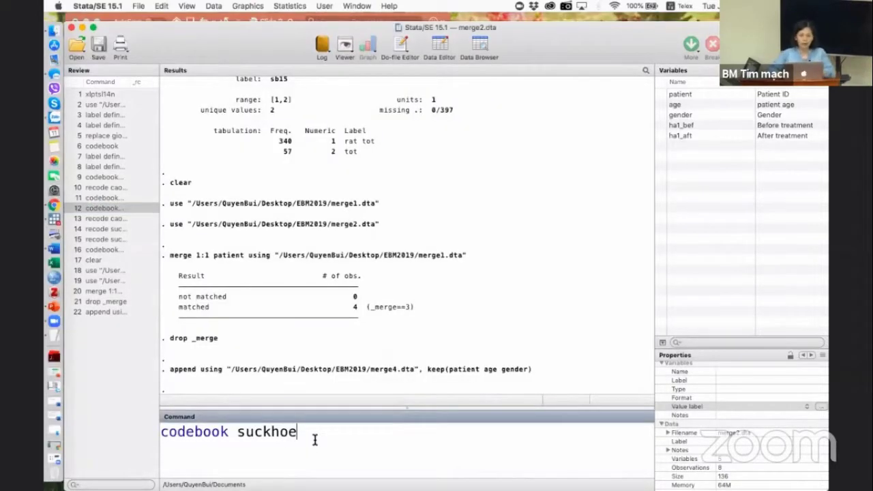
triple_click(159, 435)
key("BackSpace")
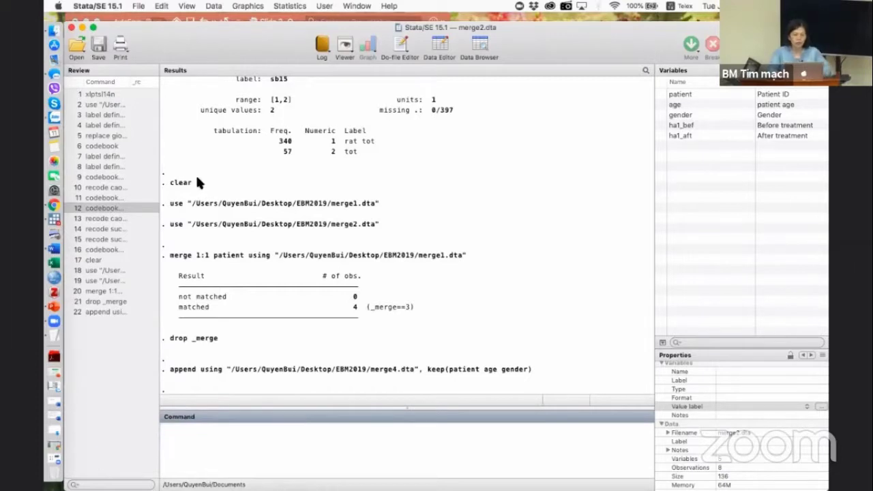
left_click(98, 45)
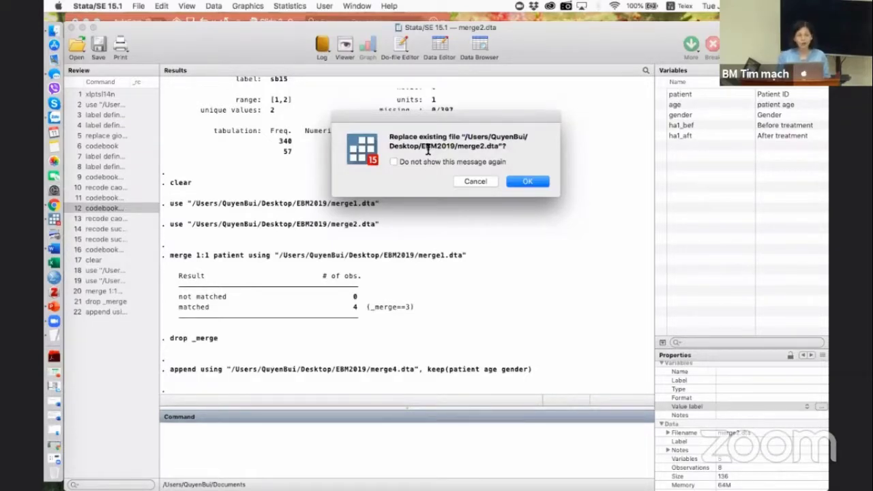
left_click(475, 181)
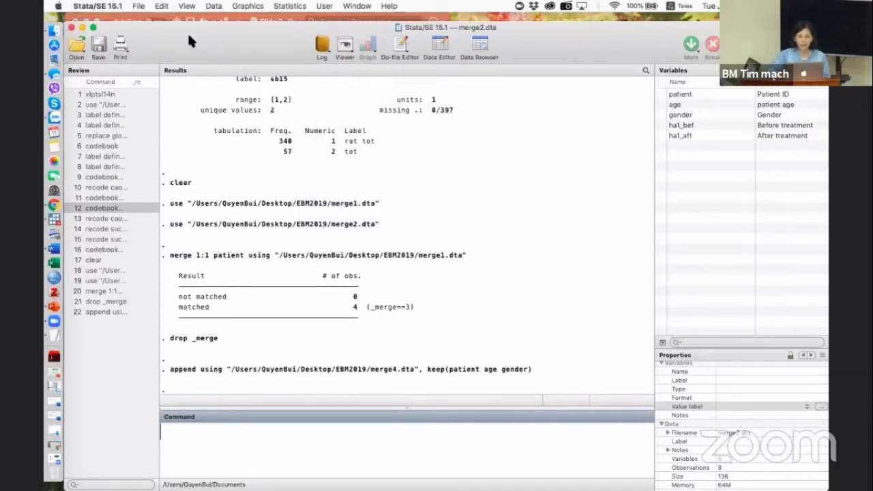
left_click(138, 6)
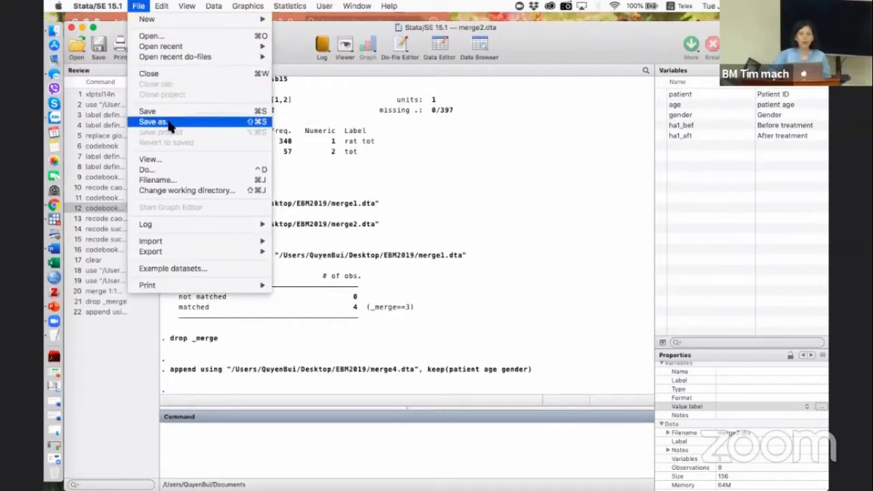
left_click(301, 33)
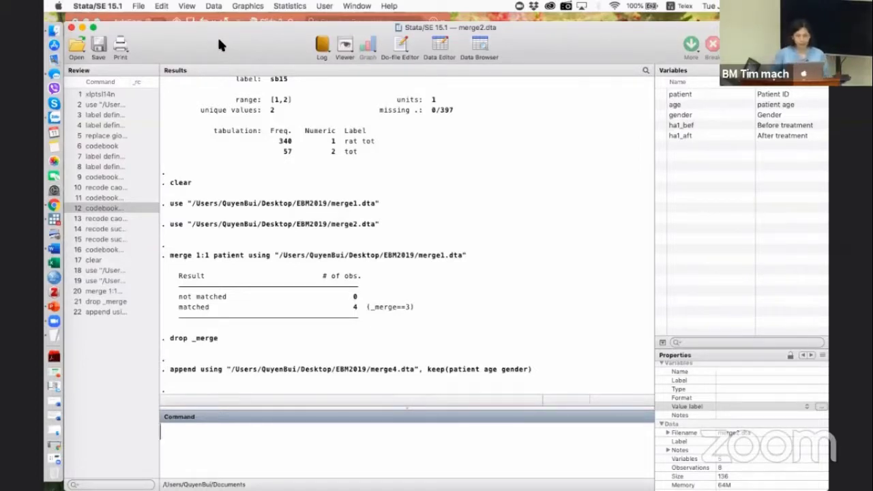
left_click(323, 5)
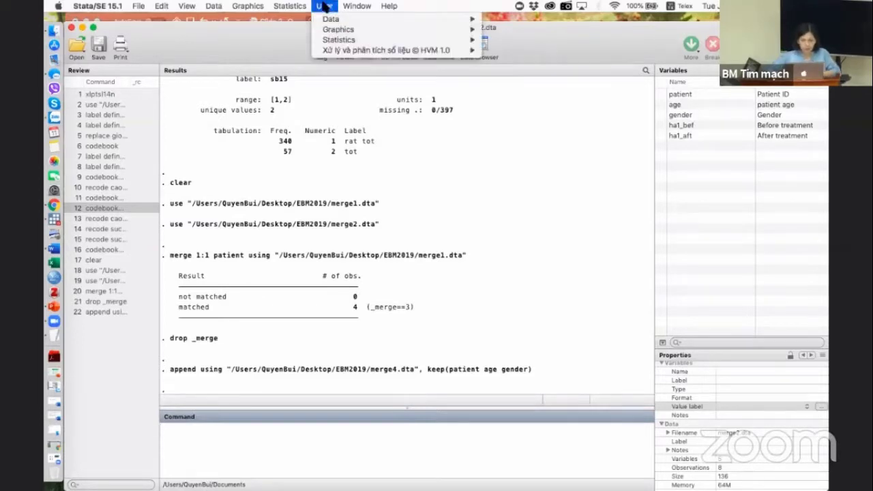
mouse_move(380, 52)
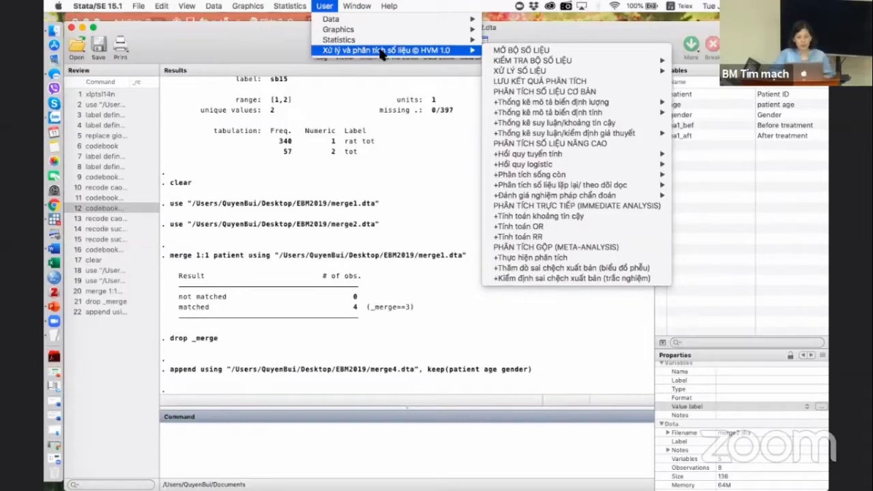
left_click(54, 307)
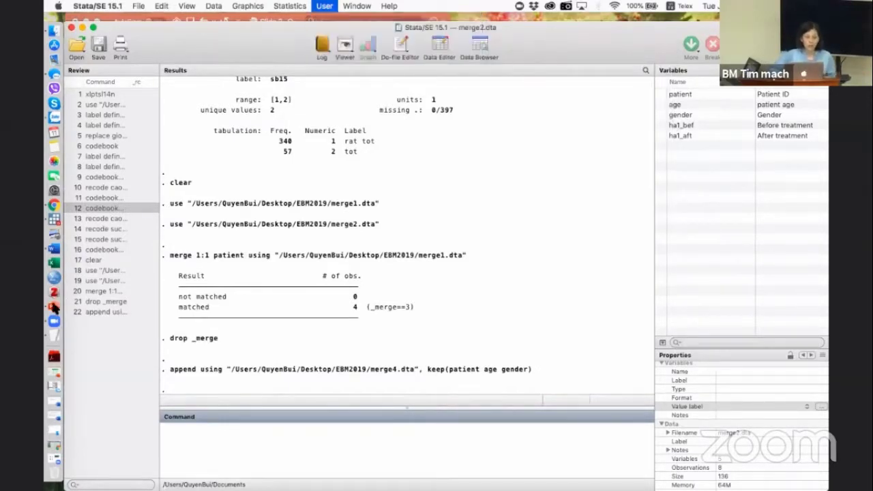
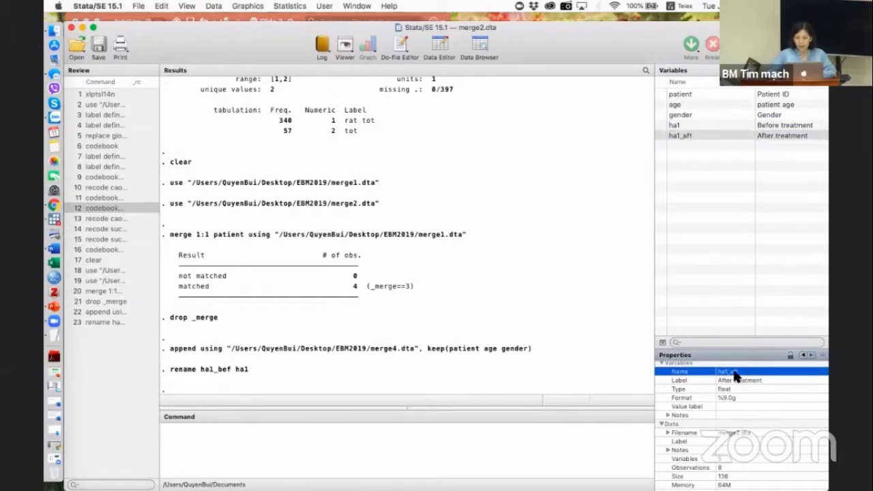
Rename the variable ha1_aft as ha2.
left_click(745, 374)
left_click(743, 372)
key("BackSpace")
key("BackSpace")
key("BackSpace")
key("BackSpace")
key("BackSpace")
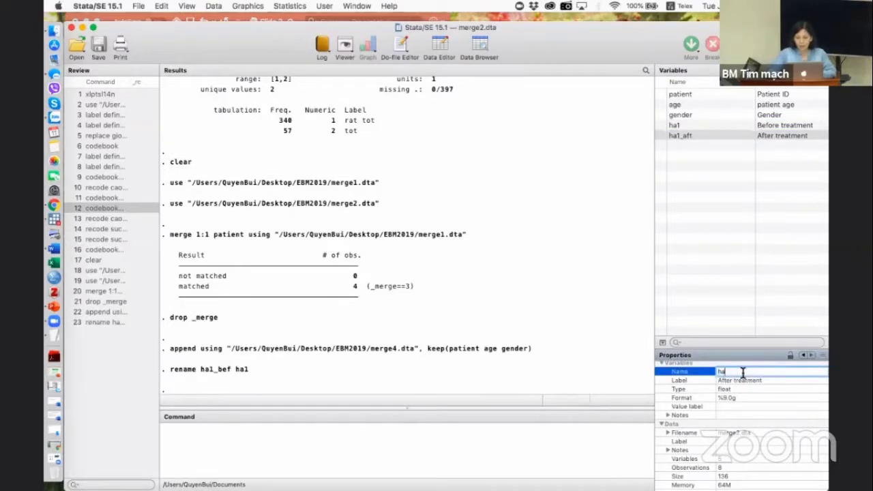
type("2")
key("Return")
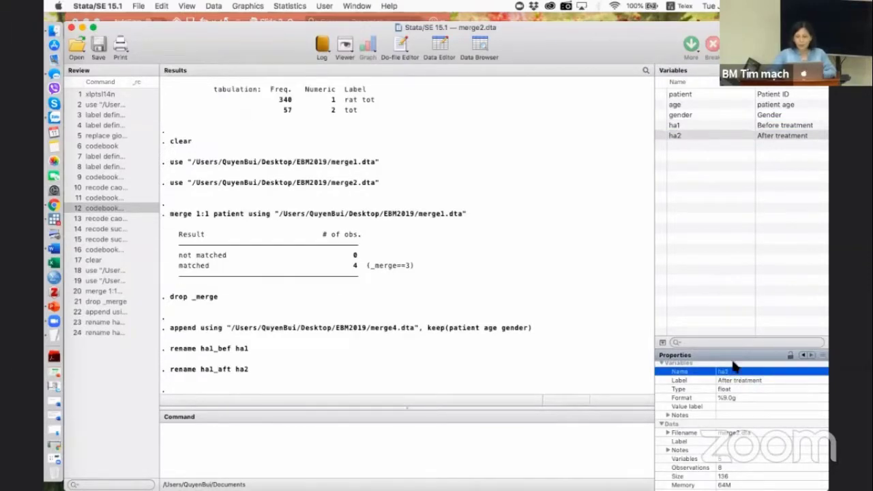
Open the dataset in the Data Editor to check the renamed ha1 and ha2 columns.
left_click(508, 455)
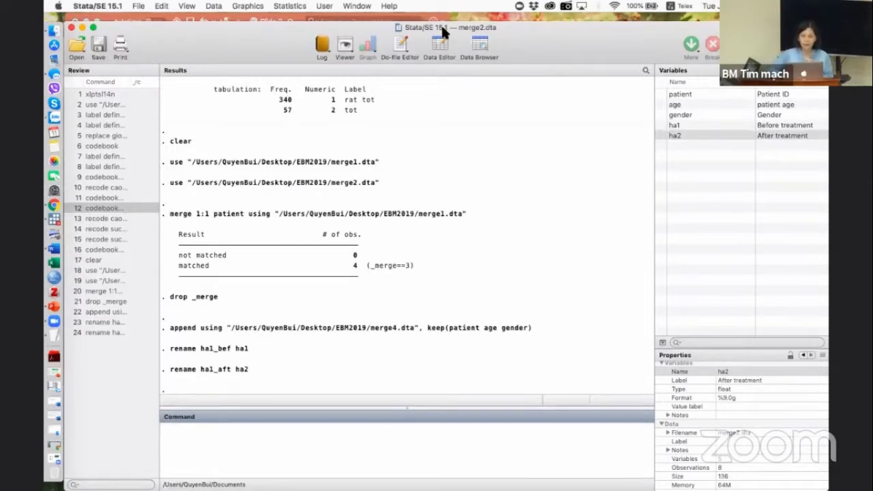
left_click(435, 50)
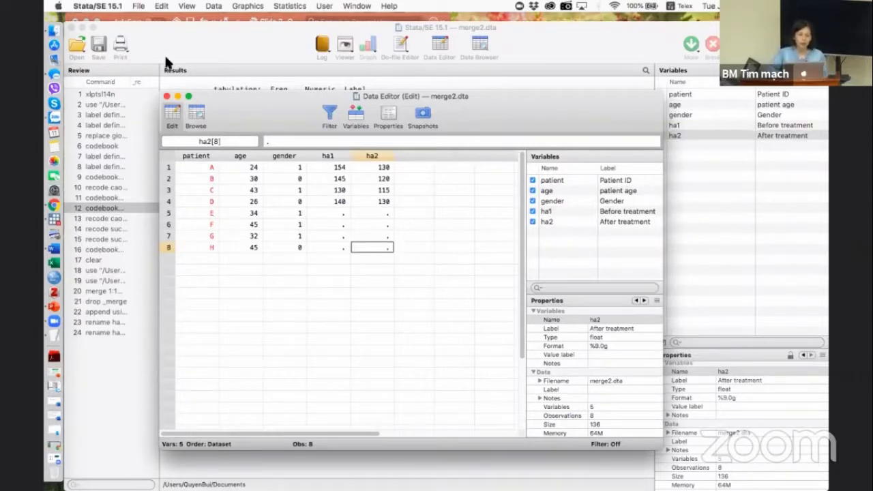
Close the Data Editor and return to the main Stata window.
left_click(166, 97)
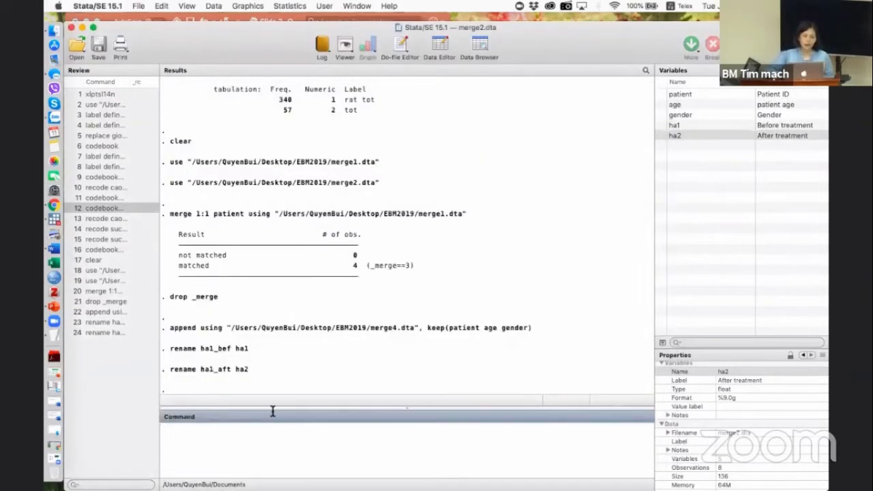
left_click(329, 7)
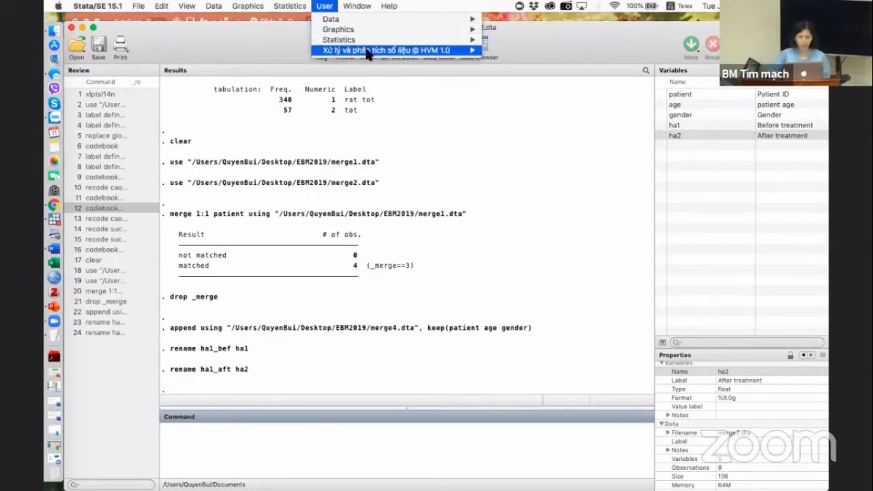
mouse_move(367, 53)
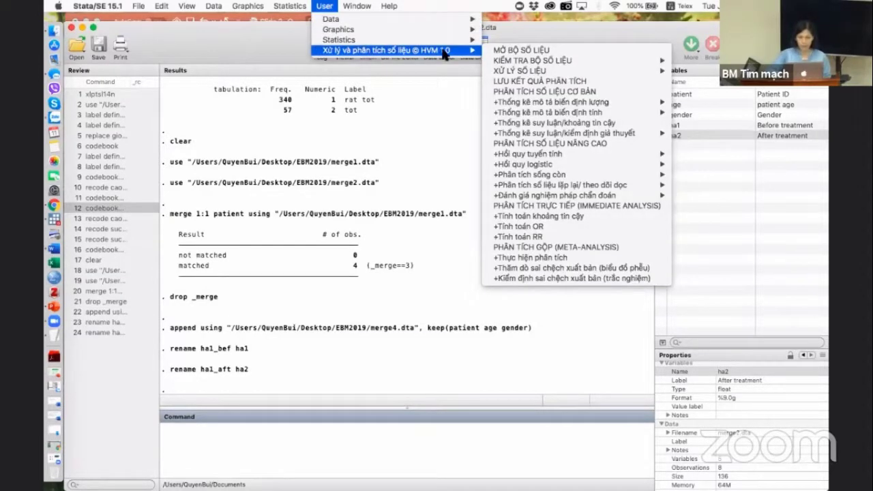
mouse_move(604, 71)
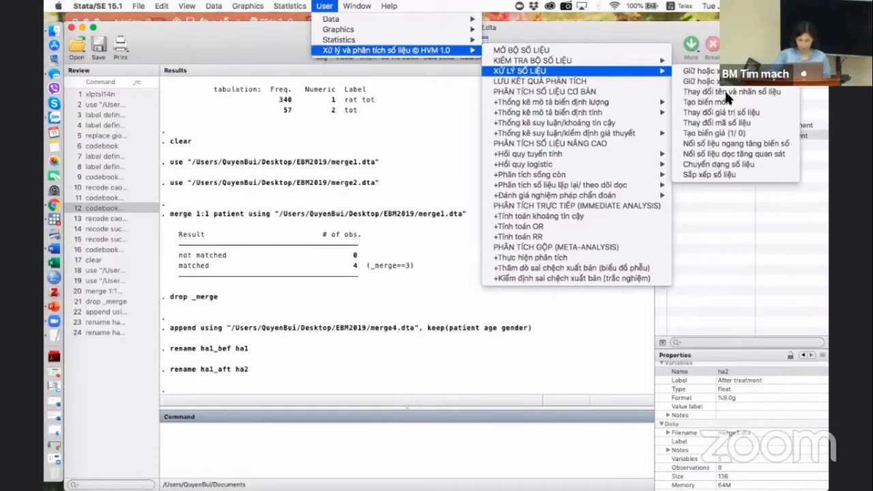
left_click(721, 165)
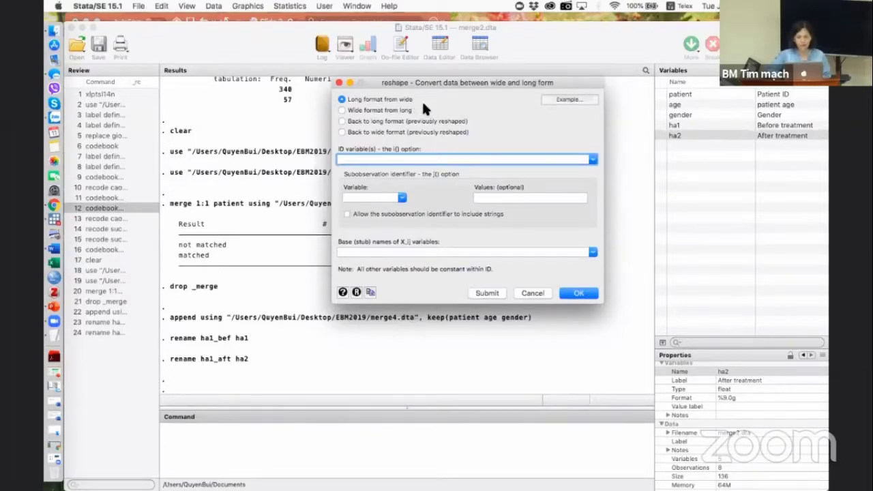
left_click(592, 159)
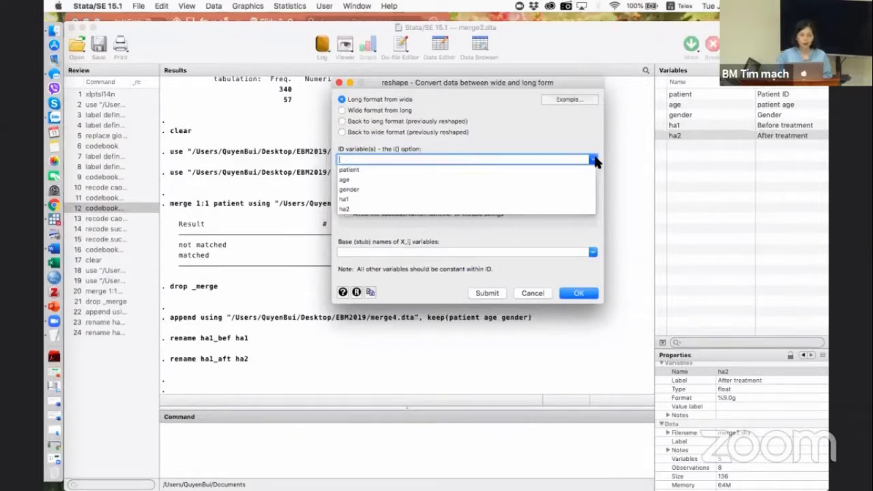
left_click(355, 168)
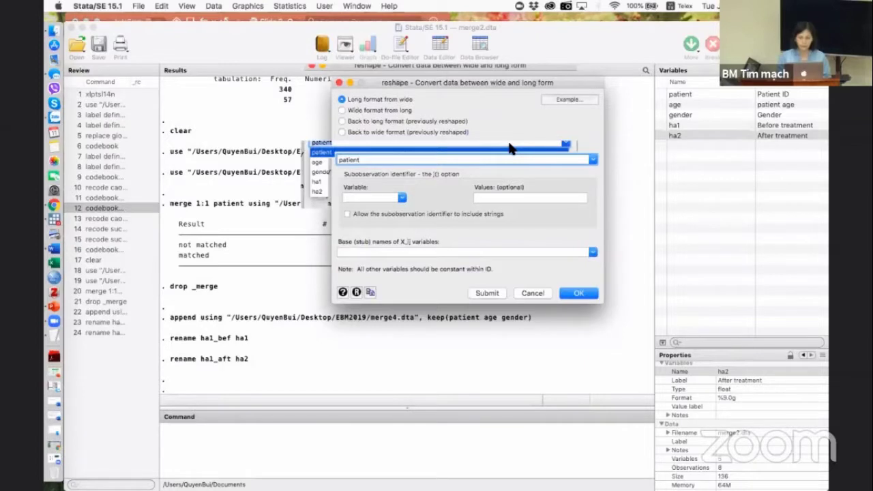
left_click(401, 197)
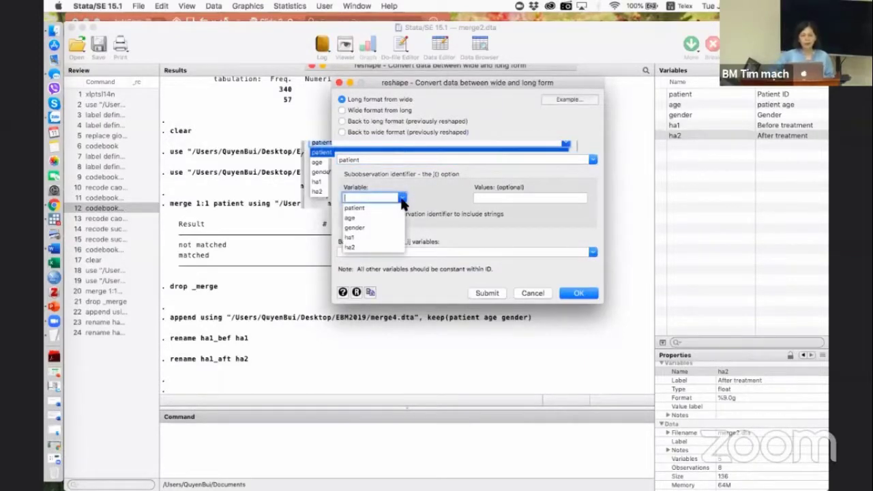
left_click(353, 236)
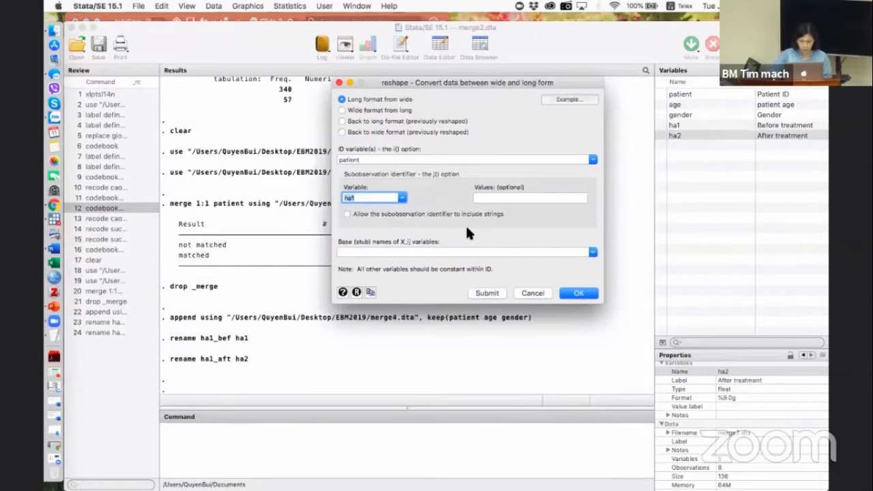
left_click(364, 197)
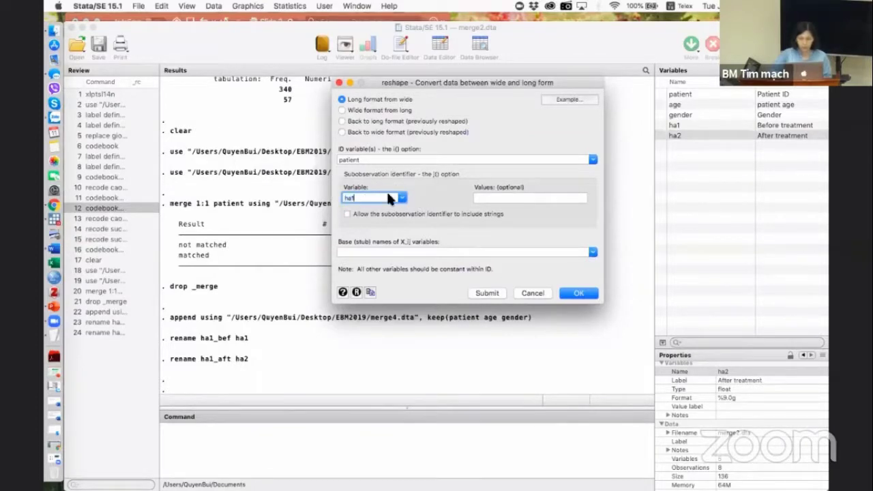
left_click(592, 253)
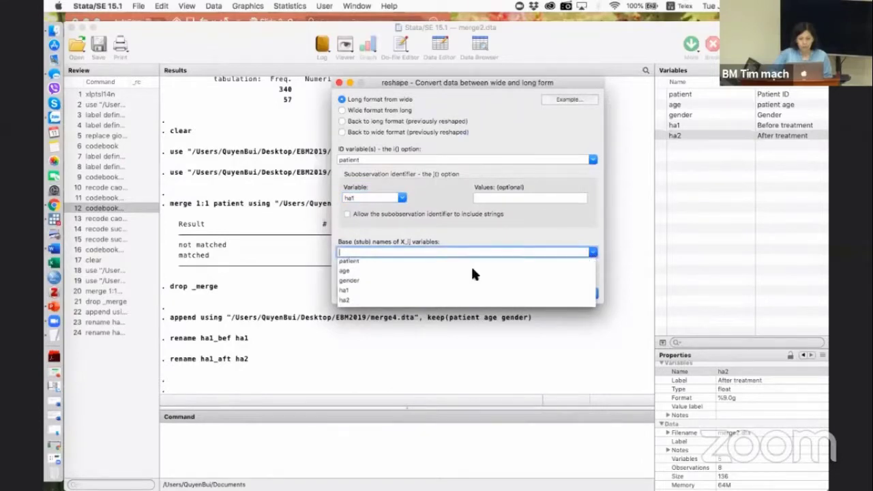
left_click(402, 198)
left_click(401, 198)
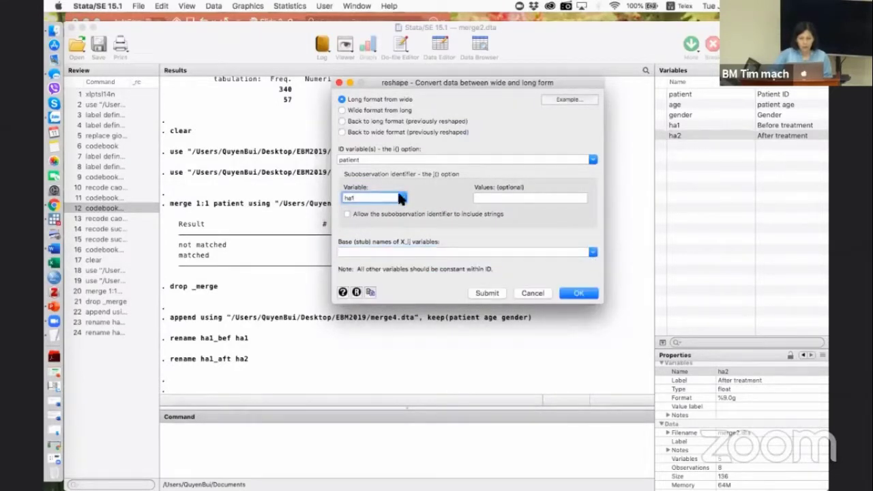
left_click(401, 197)
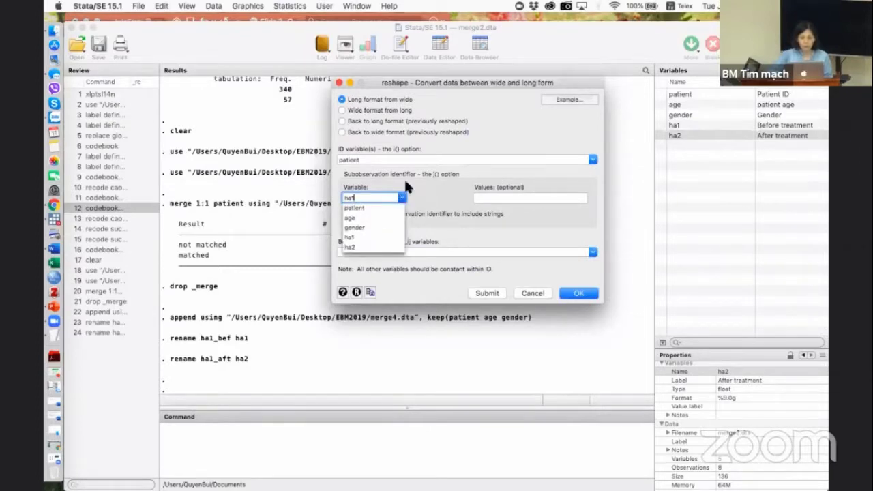
key("BackSpace")
key("BackSpace")
key("BackSpace")
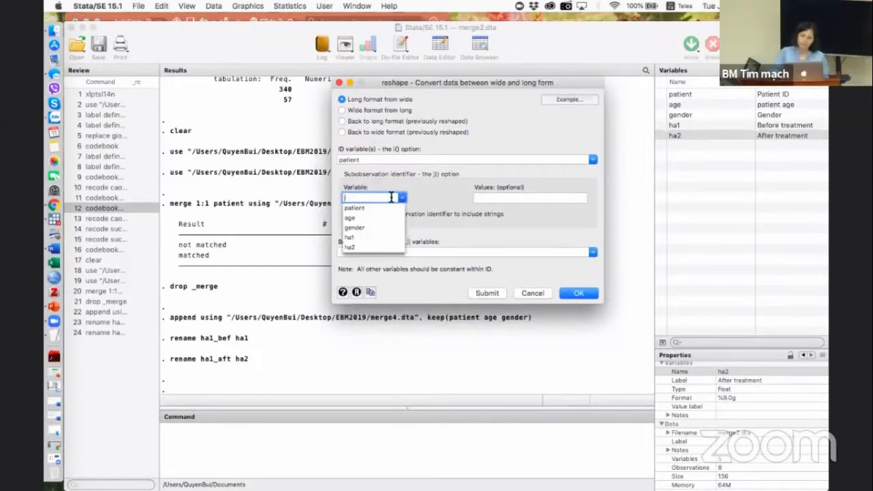
left_click(434, 218)
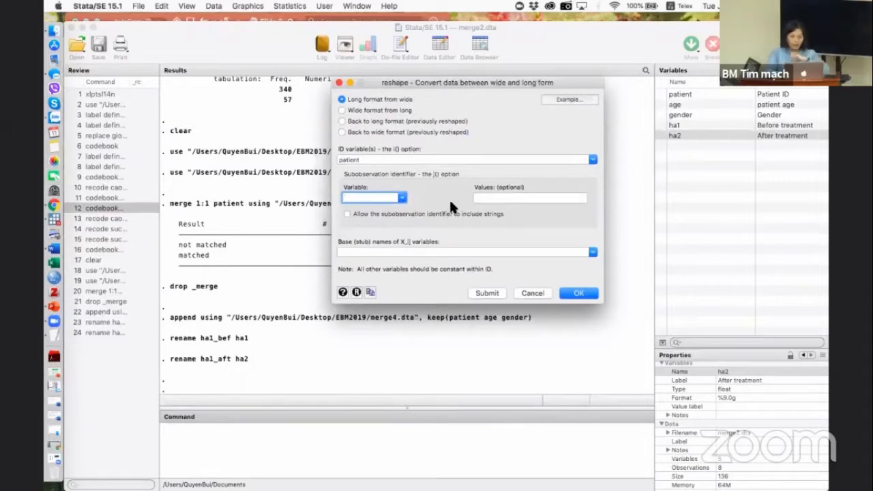
left_click(481, 200)
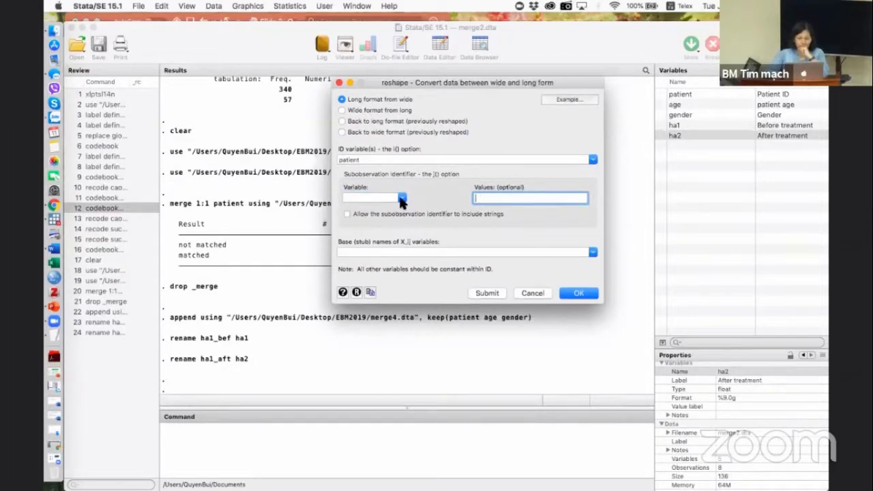
left_click(370, 254)
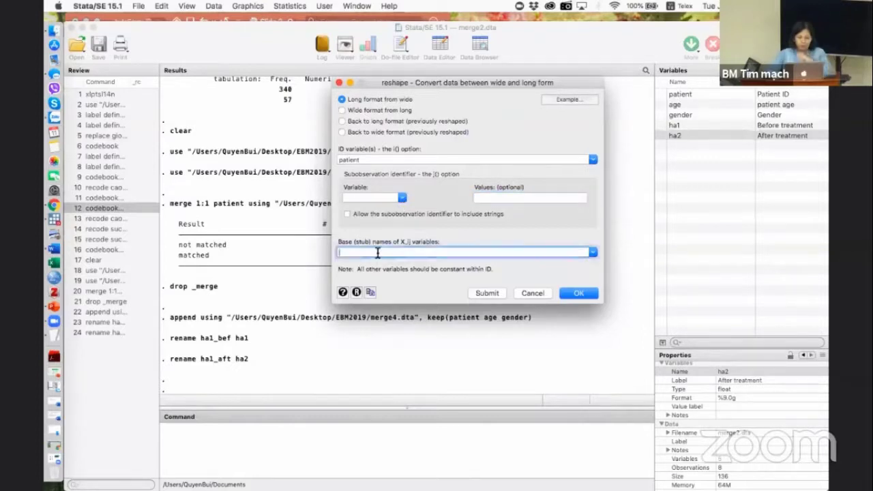
left_click(593, 252)
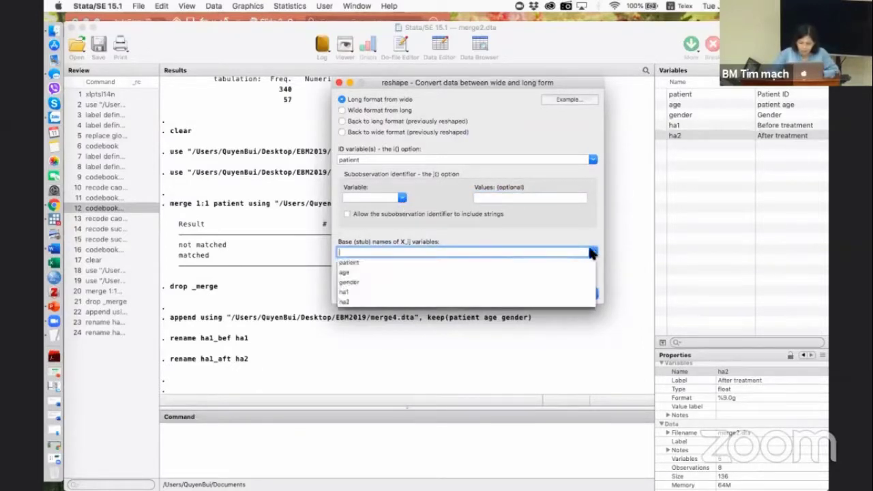
key("Escape")
key("Escape")
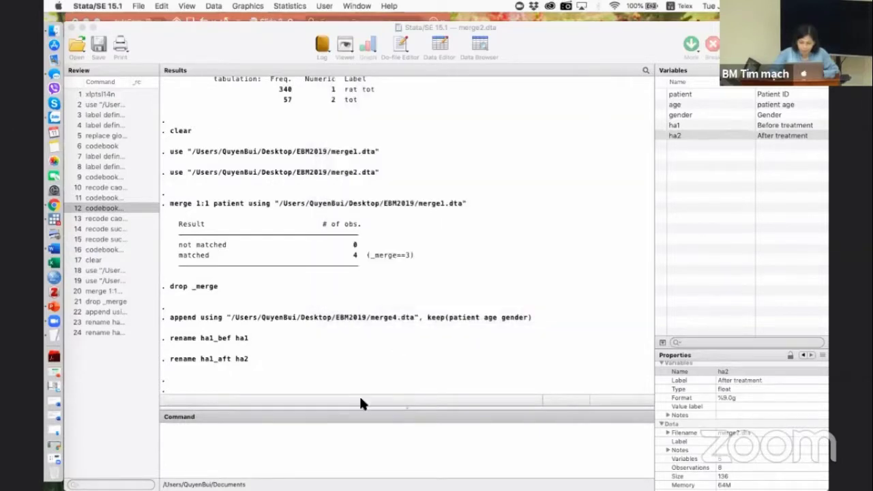
Start a reshape long command with ha as the stub name of the blood-pressure variables.
left_click(294, 438)
type("res")
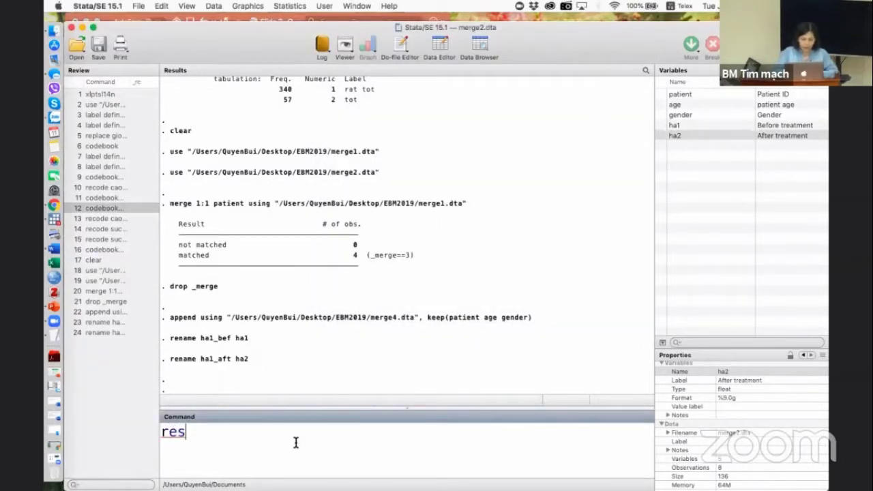
type("hape")
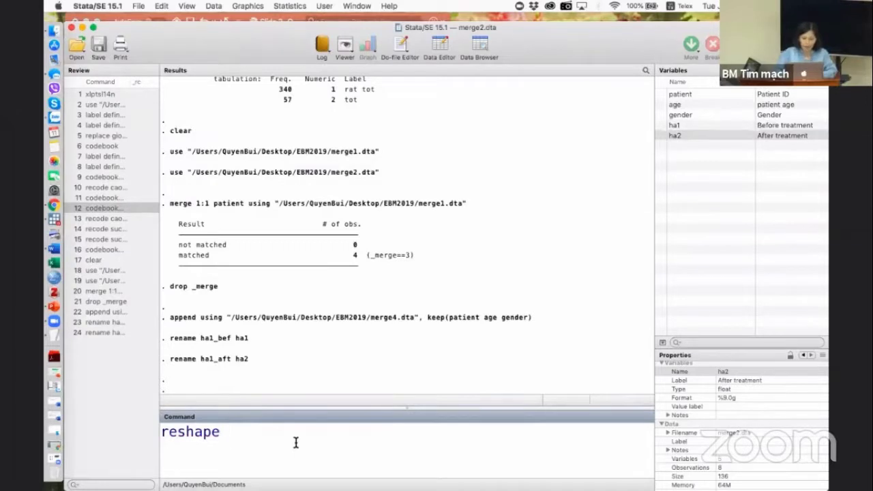
type(" ling")
key("BackSpace")
key("BackSpace")
key("BackSpace")
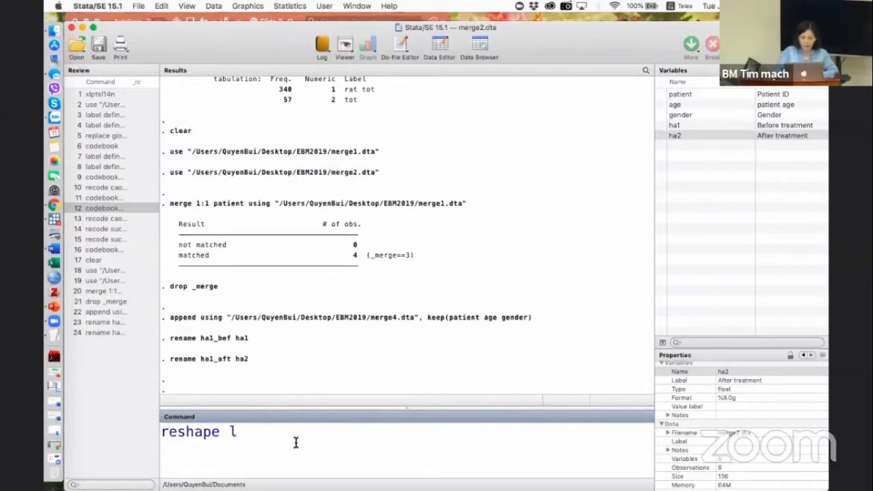
type("ong ")
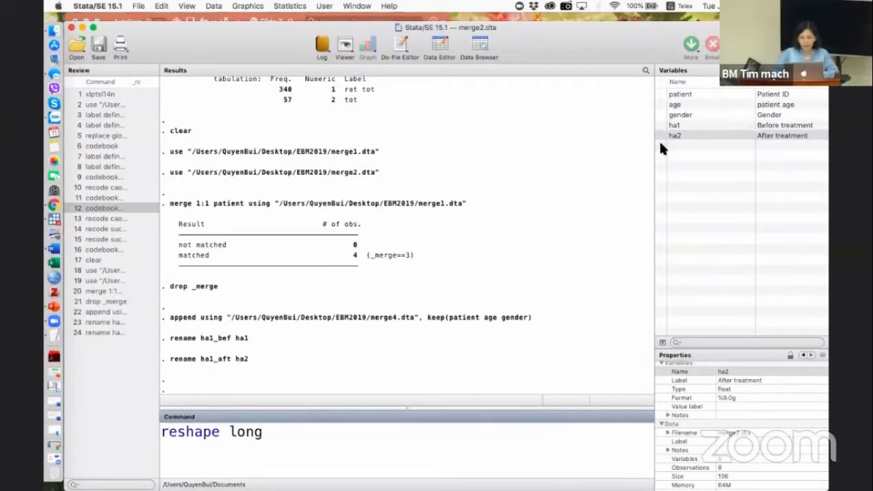
type("ha")
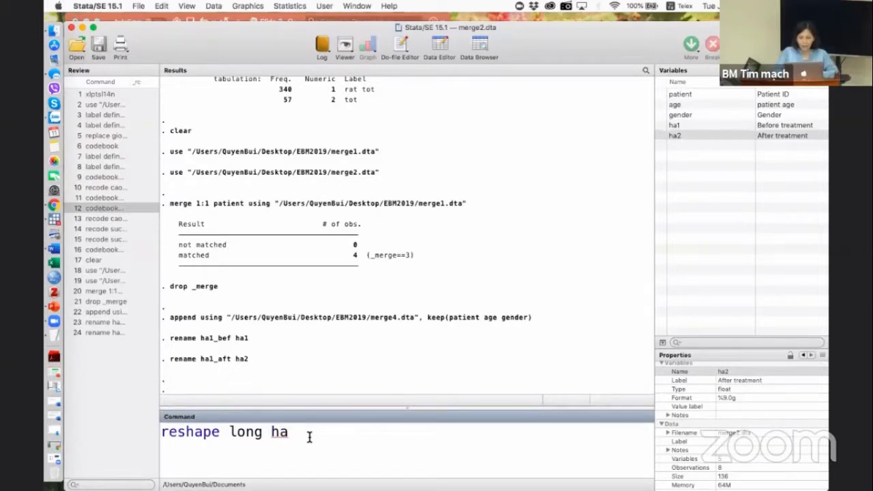
Complete the reshape command with the options i(patient) and j(time), and run it.
type(", i*")
key("BackSpace")
type("(")
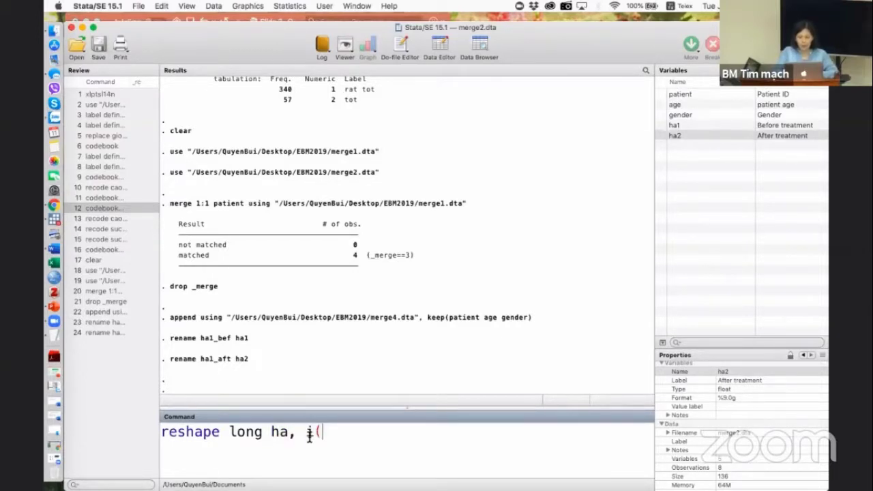
double_click(665, 94)
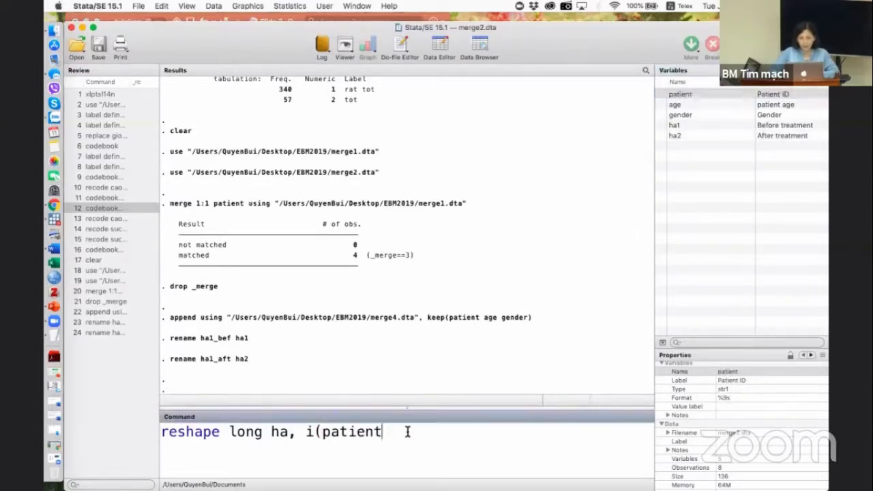
type(") j(")
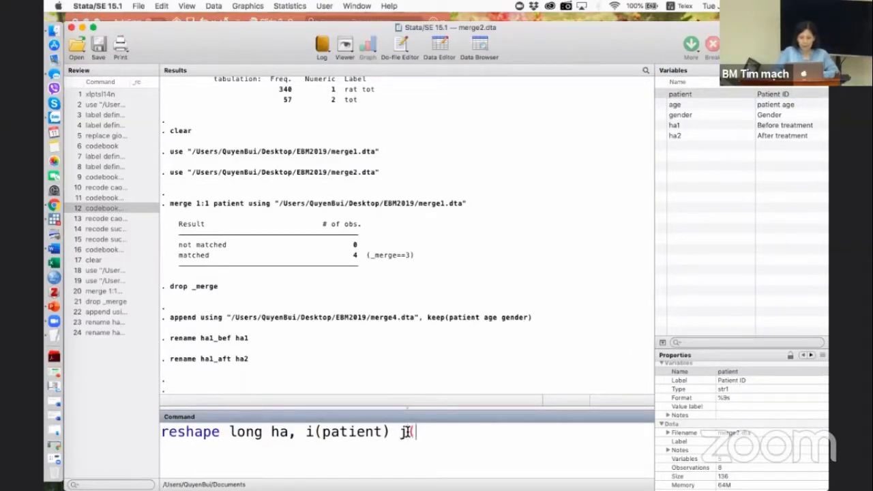
type("t")
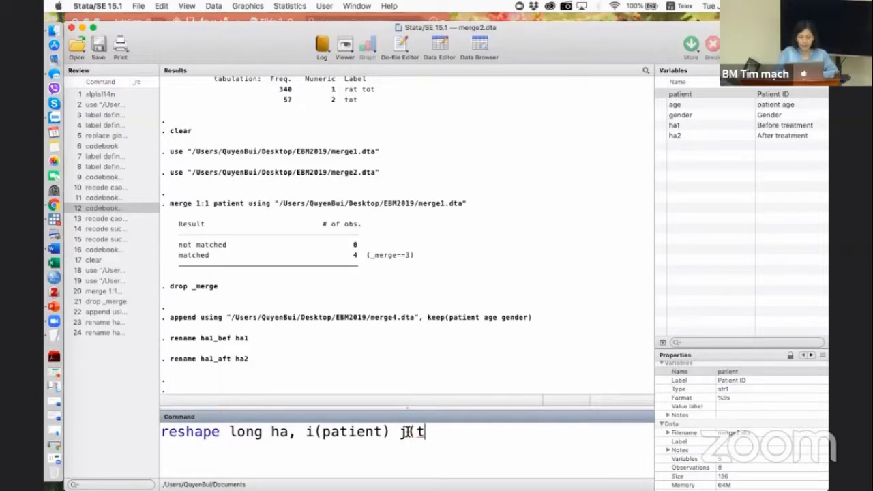
type("ime)")
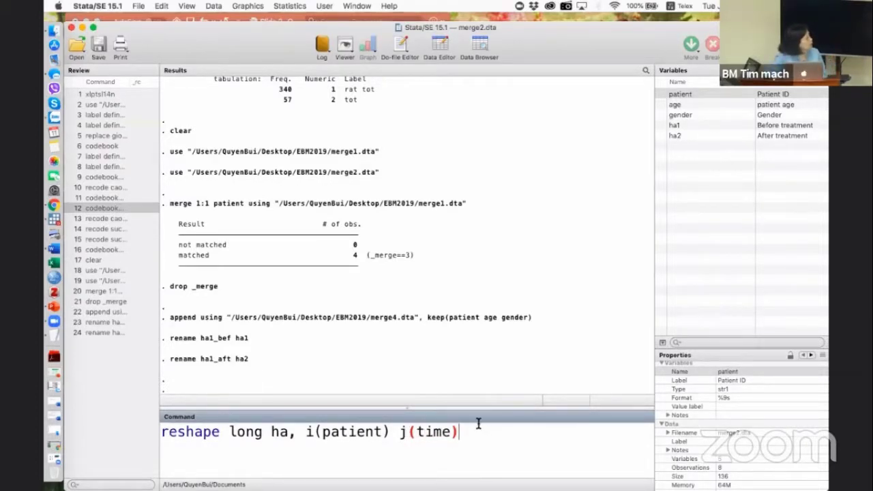
left_click_drag(458, 432, 419, 437)
left_click(411, 444)
double_click(411, 444)
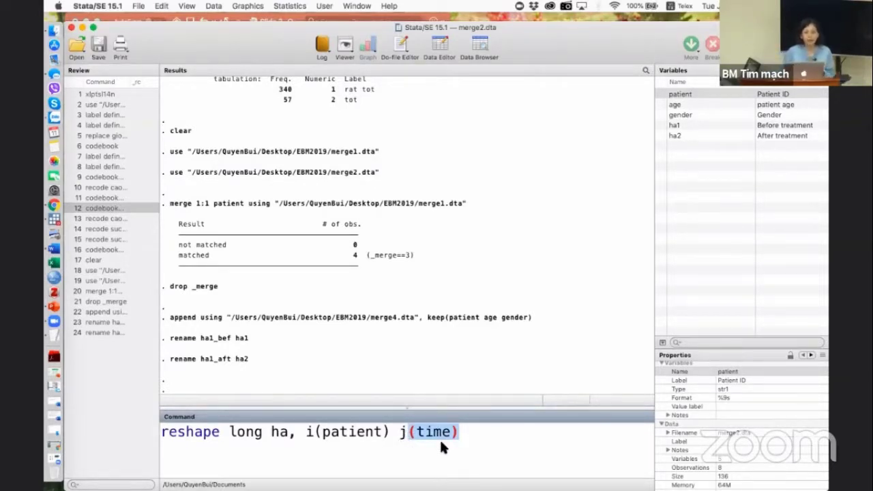
key("Return")
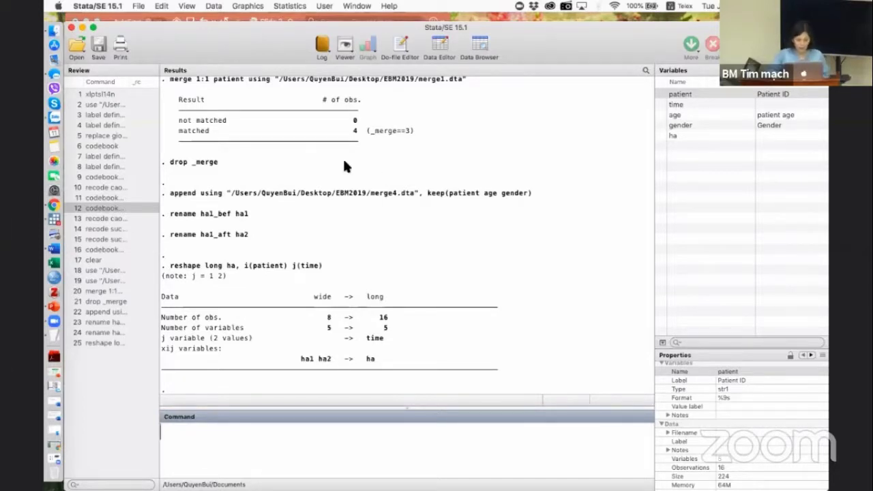
Open the reshaped dataset in the Data Editor and examine patient A's two rows and the time column.
left_click(440, 57)
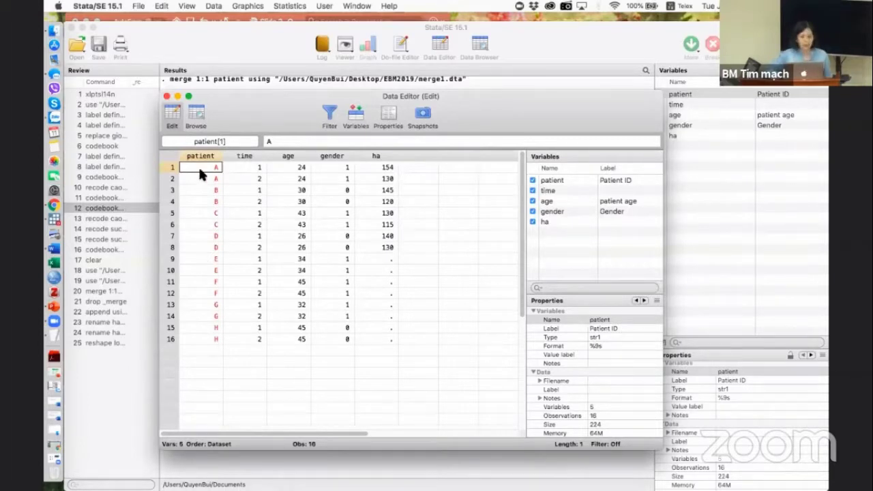
left_click(170, 167)
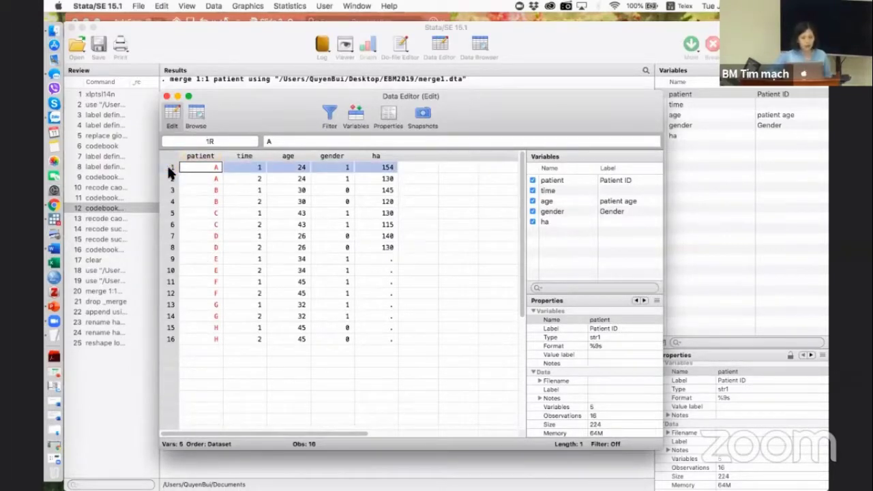
key("shift+Down")
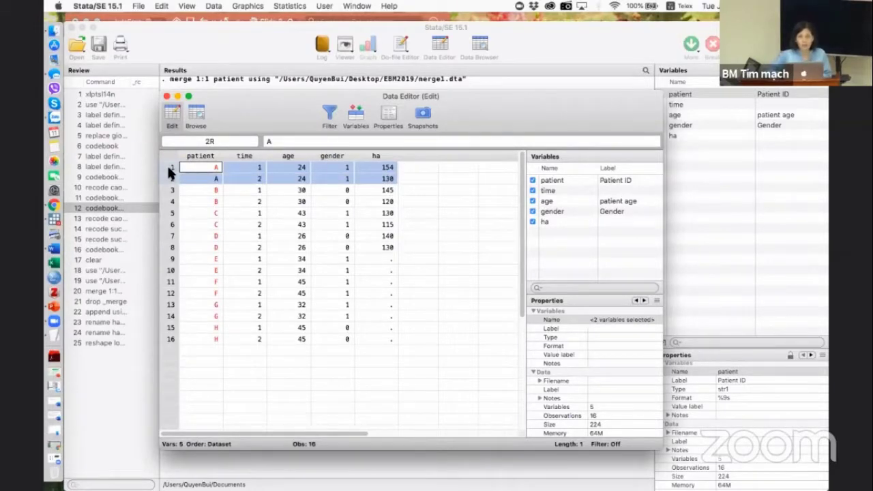
left_click(250, 168)
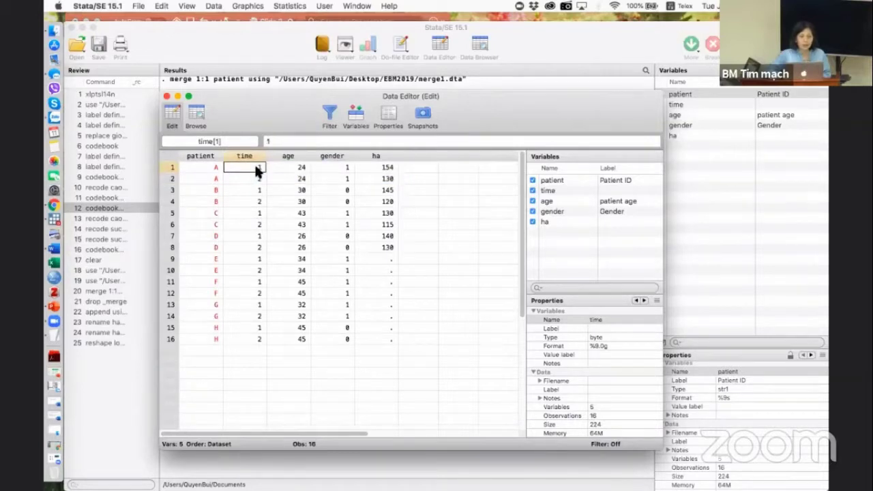
Examine the time column against the ha column, including the two time values of patients A and B.
left_click(251, 178)
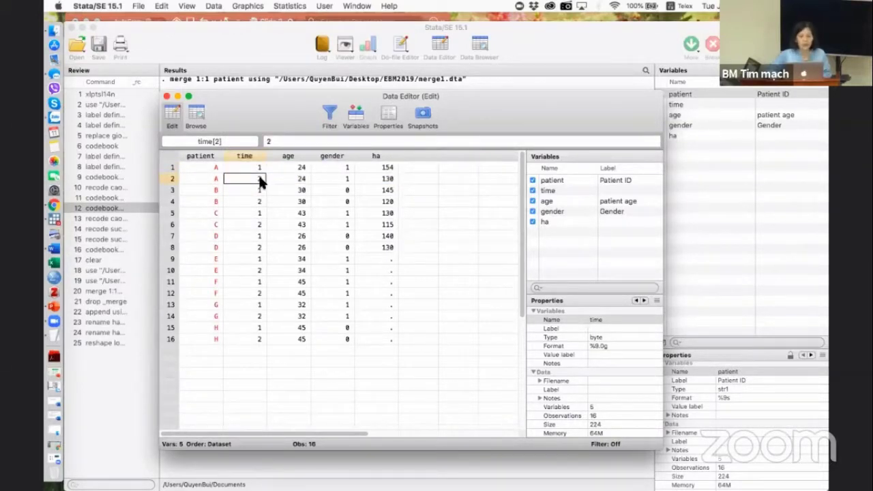
left_click(251, 156)
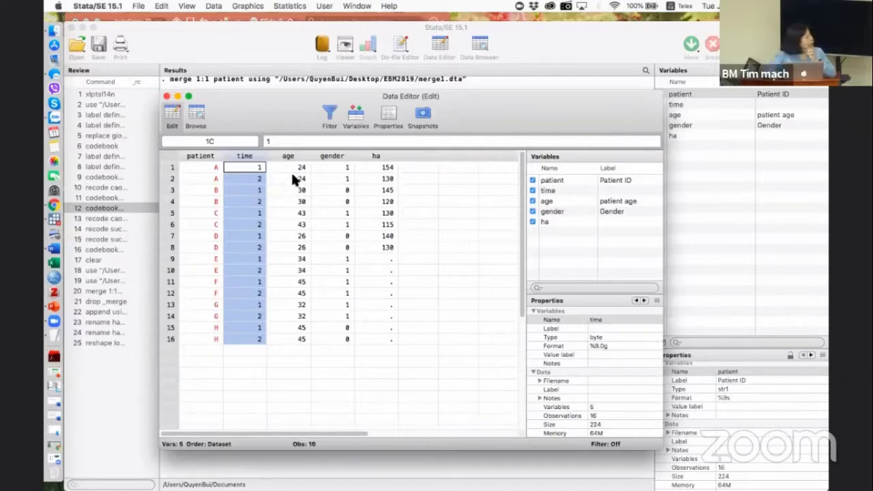
left_click(360, 160)
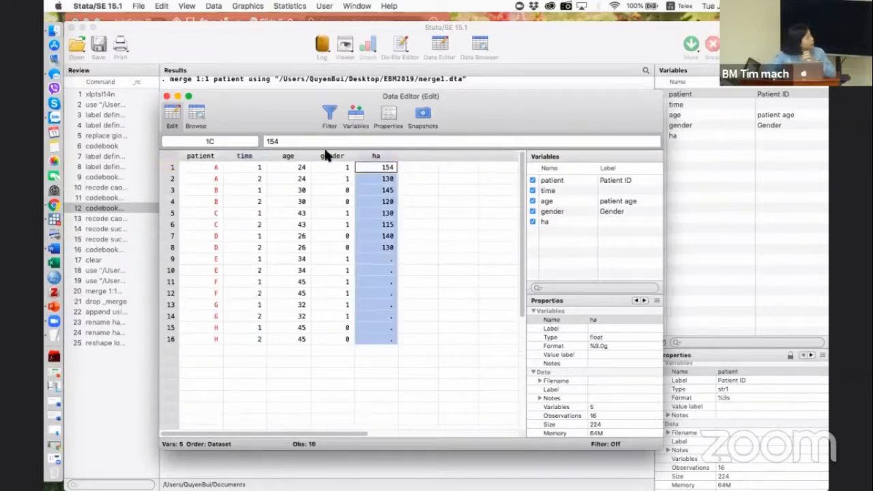
left_click(245, 189)
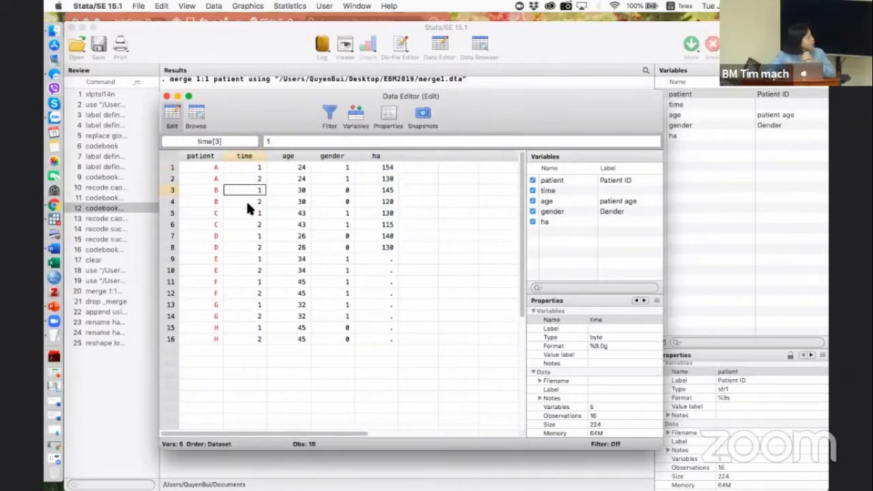
left_click(246, 201)
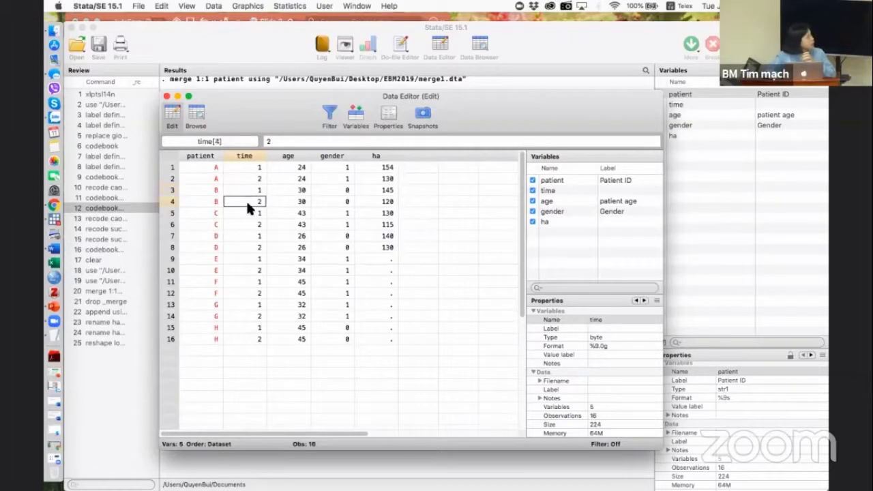
Examine the age column and compare the age and gender values in patient A's two rows.
left_click(292, 156)
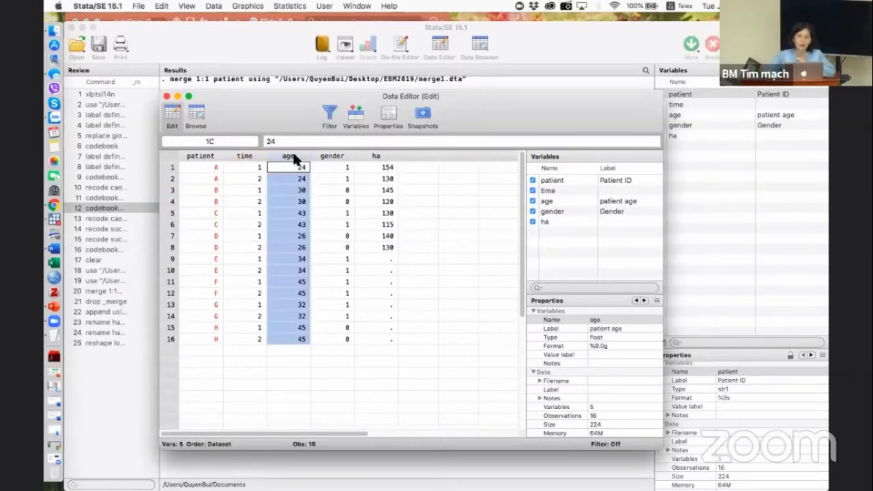
left_click(285, 168)
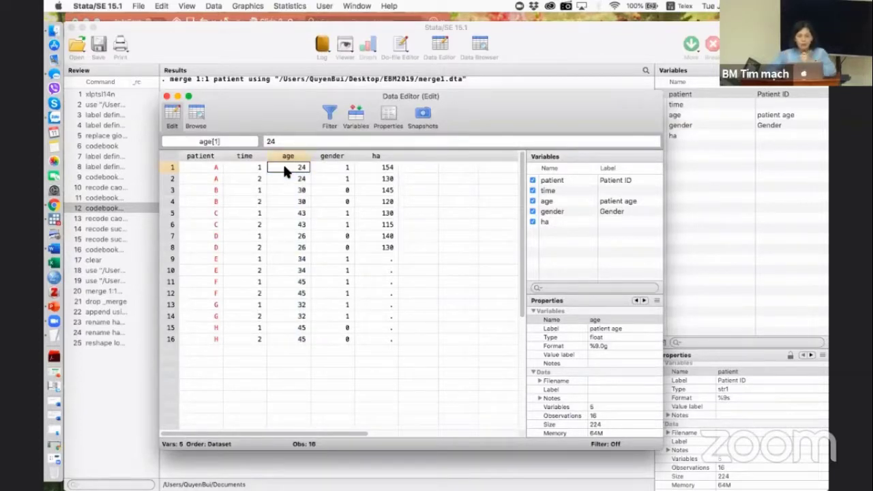
left_click(170, 168)
left_click_drag(170, 167, 168, 177)
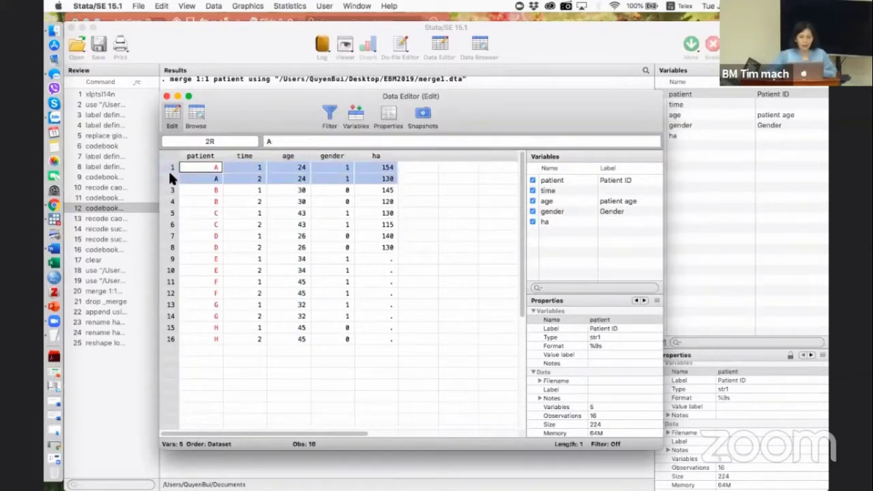
left_click(291, 167)
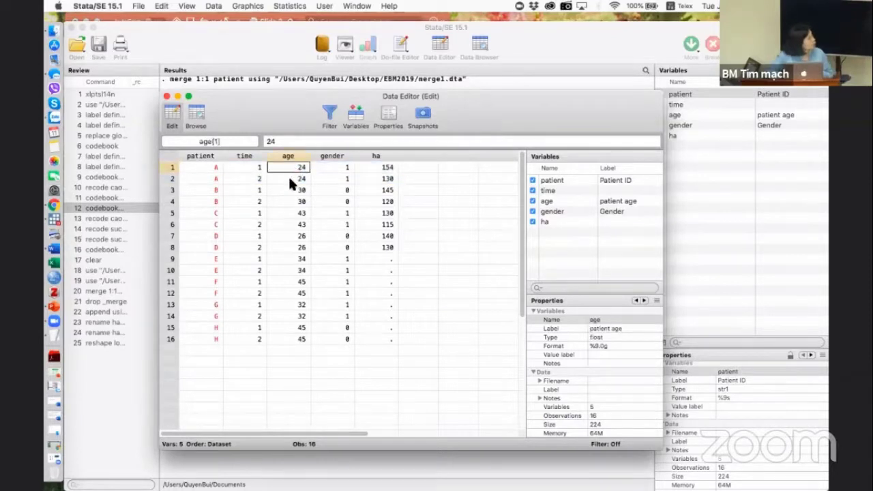
left_click(289, 179)
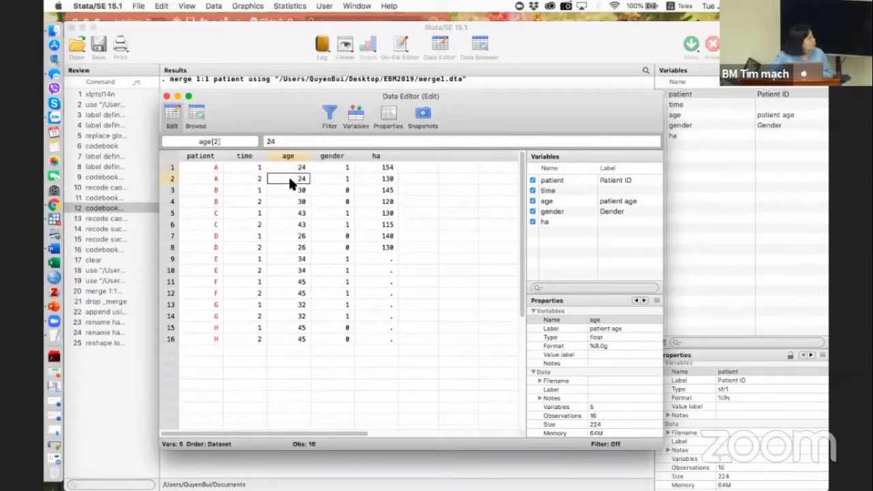
left_click(330, 181)
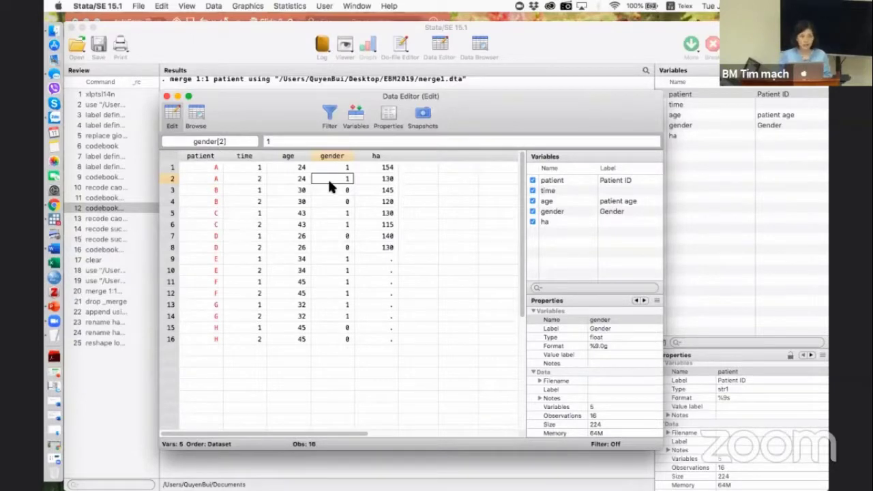
Examine the ha column and patient A's blood-pressure values at both time points.
left_click(369, 168)
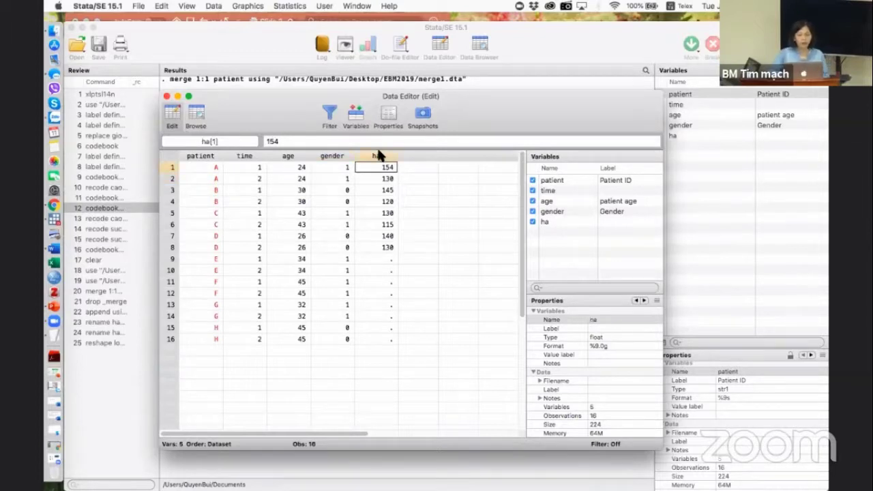
left_click(379, 156)
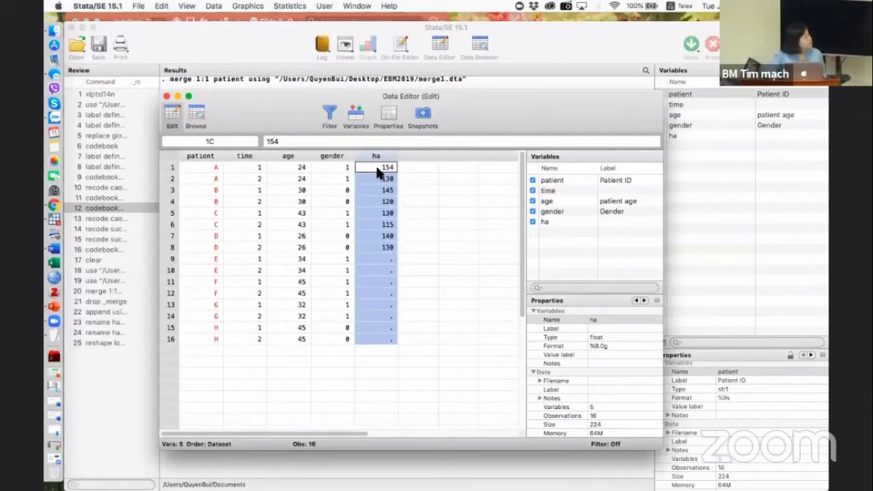
left_click(366, 170)
left_click(367, 179)
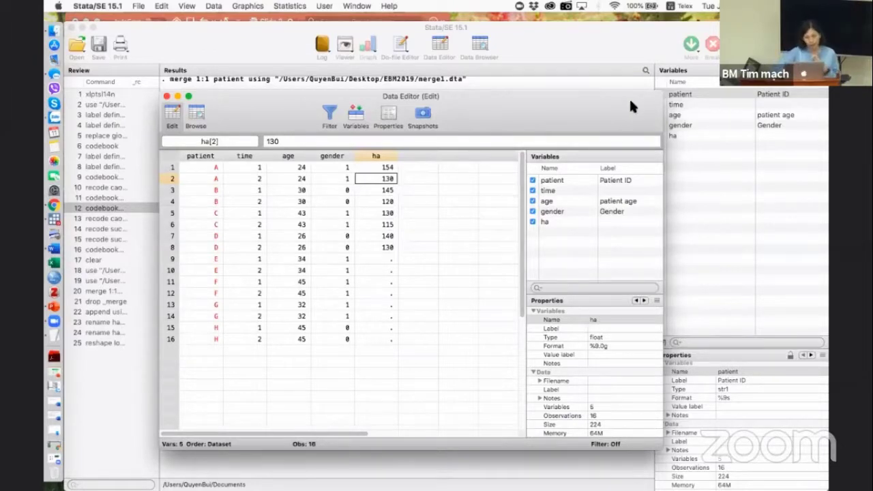
Return to the main Stata window and clear the leftover codebook suckhoe command.
left_click(149, 291)
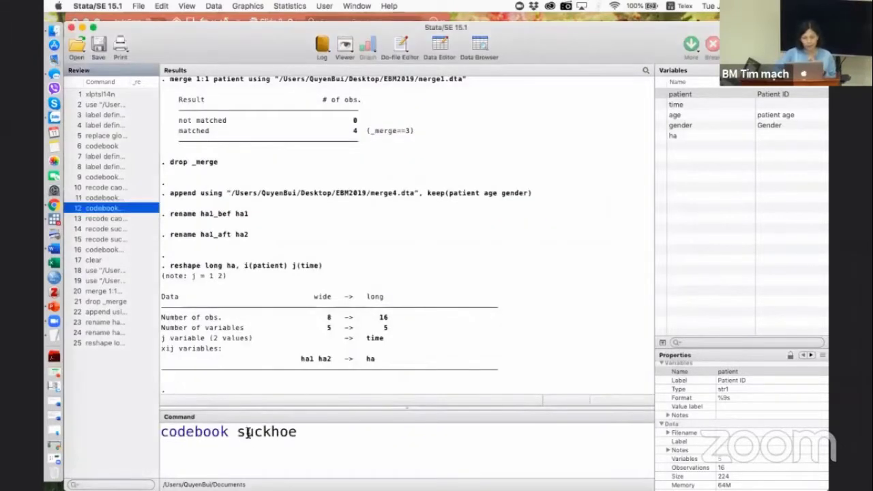
left_click(302, 439)
key("BackSpace")
key("BackSpace")
key("BackSpace")
key("BackSpace")
key("BackSpace")
key("BackSpace")
key("BackSpace")
key("BackSpace")
key("BackSpace")
key("BackSpace")
key("BackSpace")
key("BackSpace")
key("BackSpace")
key("BackSpace")
key("BackSpace")
key("BackSpace")
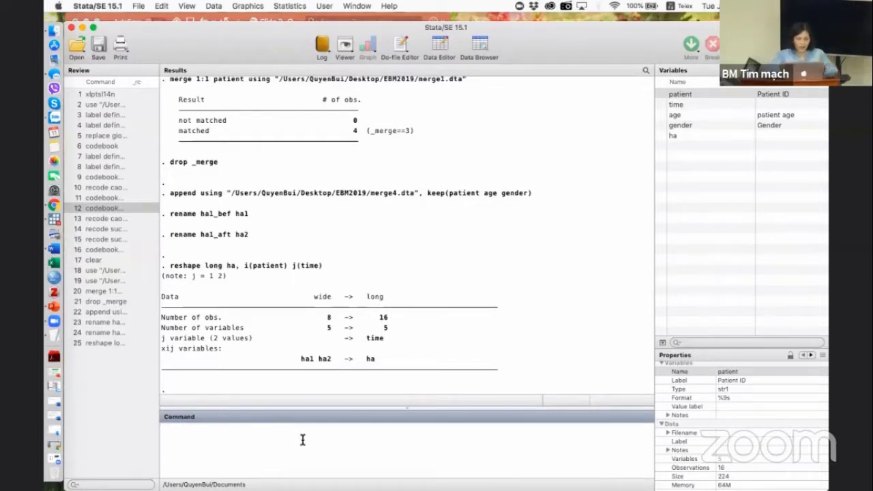
Run reshape wide to convert the dataset back to wide format.
type("re")
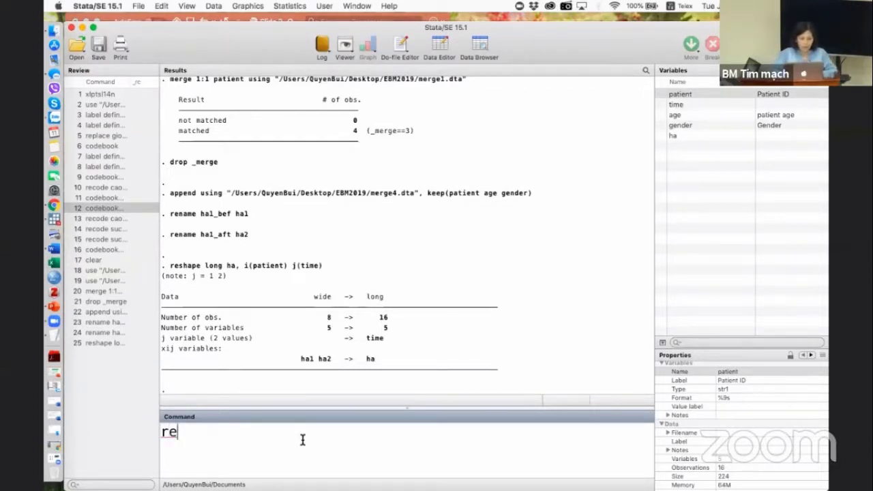
type("sh")
key("BackSpace")
type("sh")
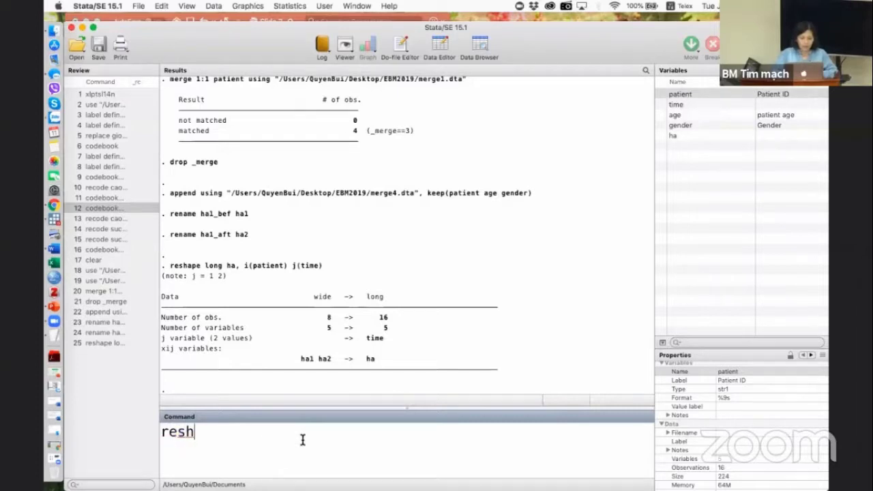
type("ape ")
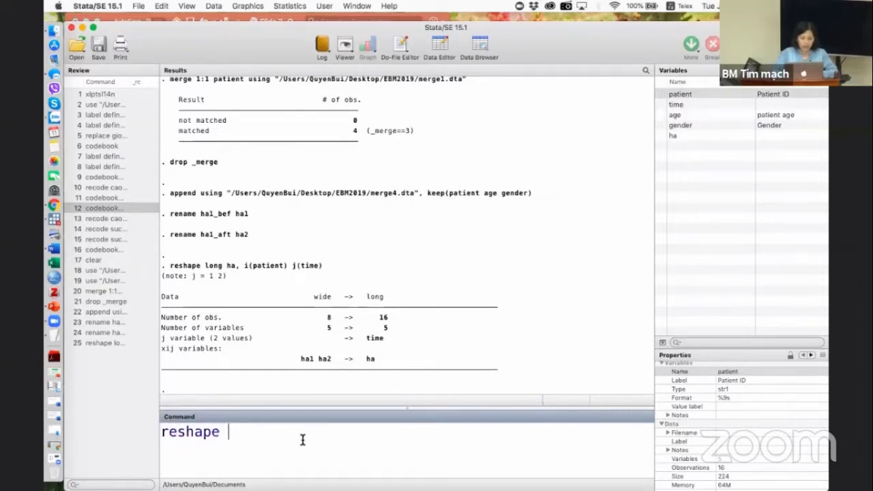
type("w")
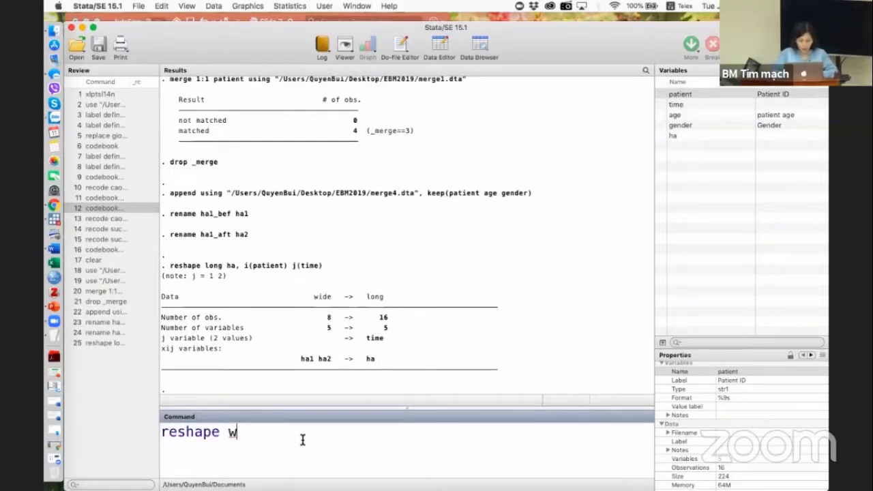
type("ifr")
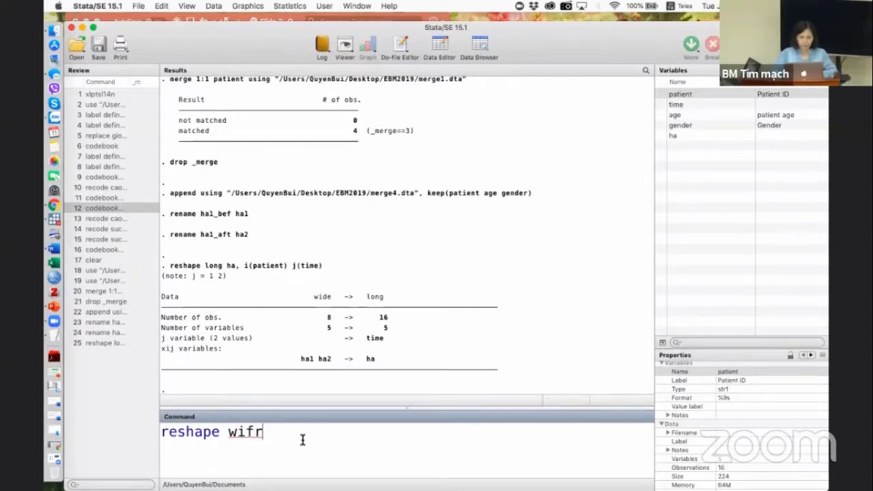
key("BackSpace")
key("BackSpace")
type("de")
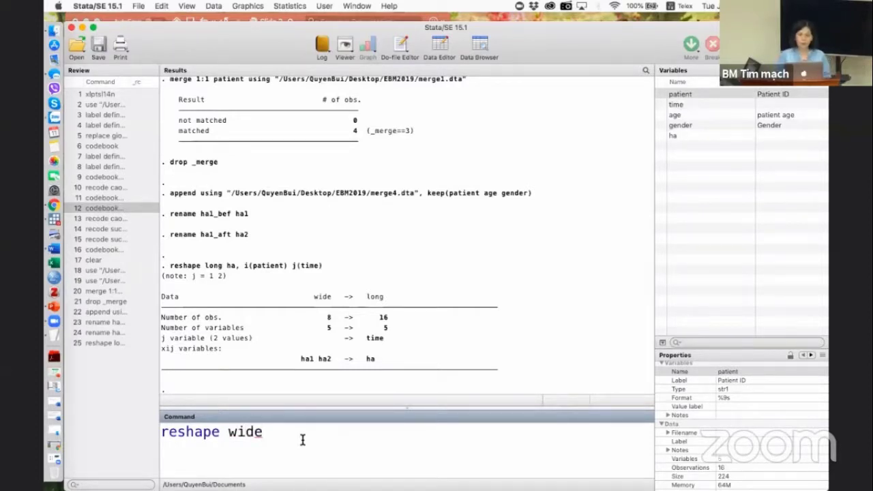
key("Return")
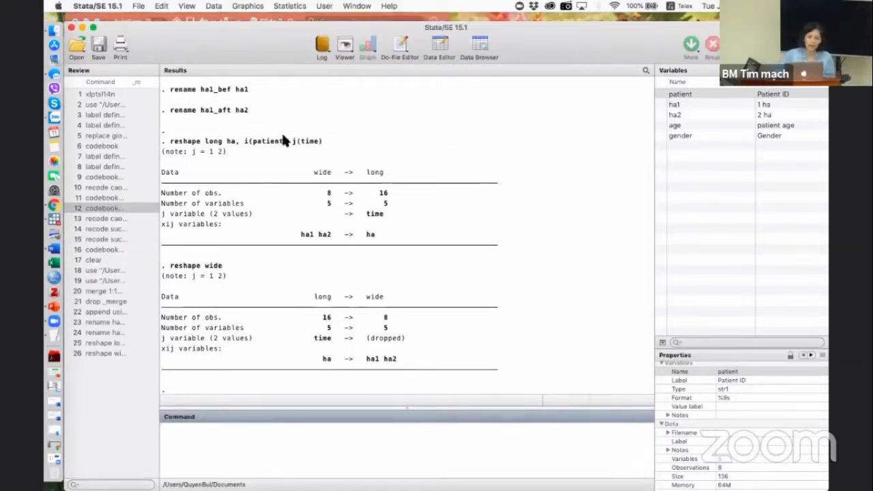
Open the wide dataset in the Data Editor and examine the patient, ha1, ha2, age and gender columns.
left_click(442, 42)
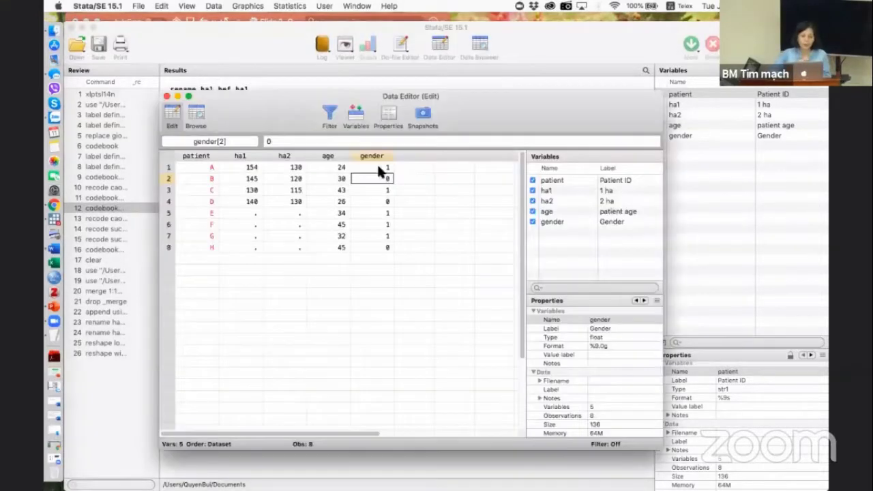
left_click(194, 249)
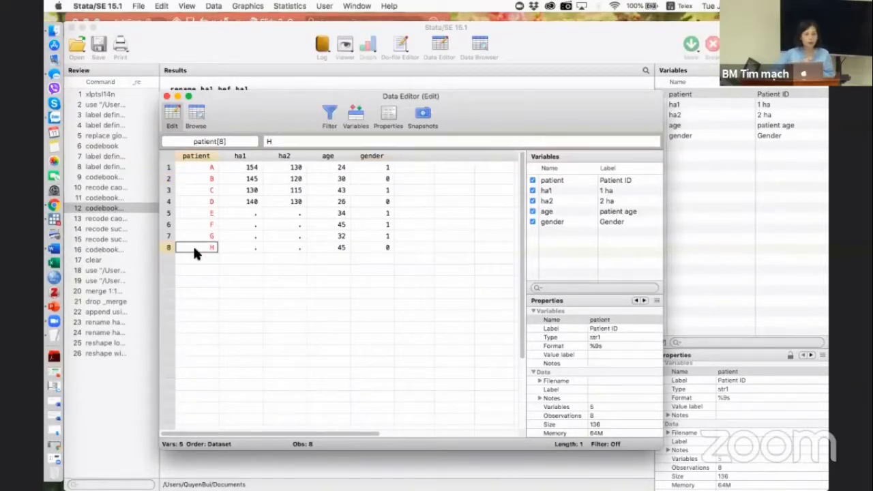
left_click(251, 168)
left_click(248, 202)
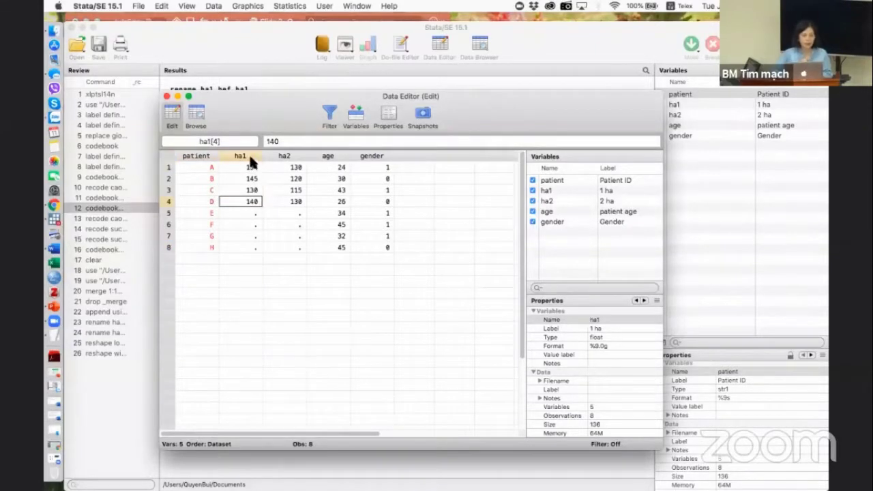
left_click(249, 157)
left_click(284, 156)
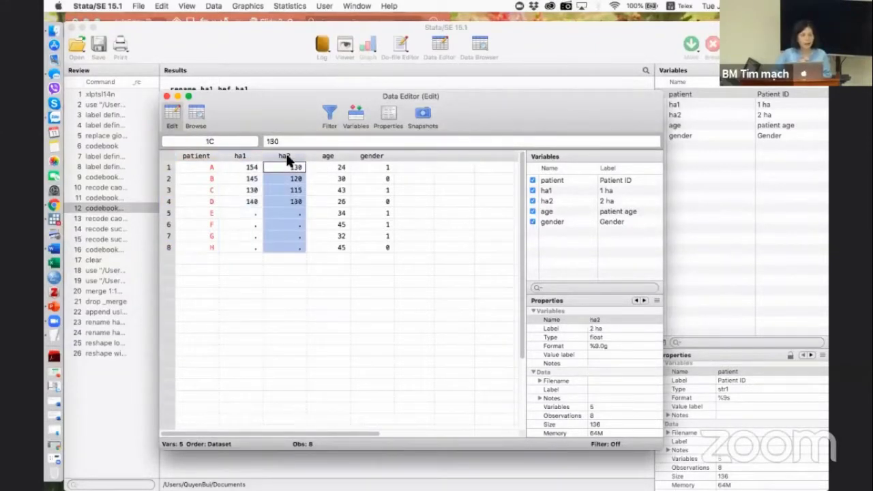
left_click(328, 157)
left_click(369, 157)
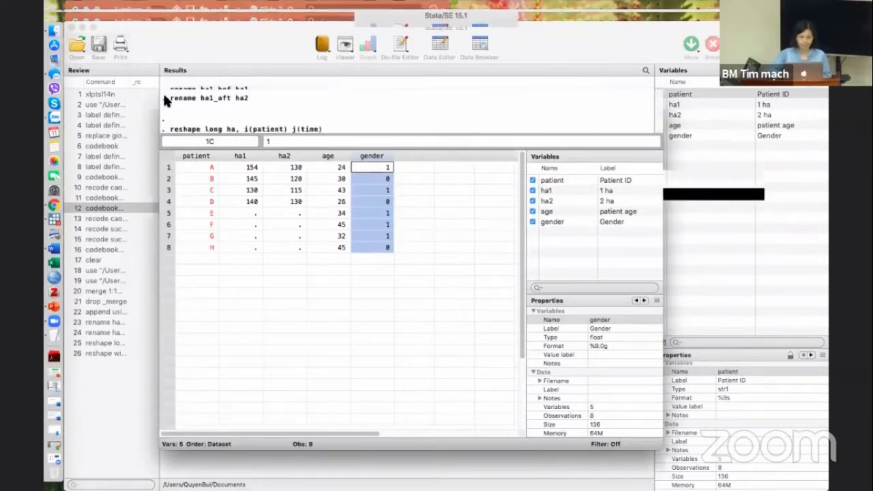
Close the Data Editor and review the output of the merge, append, rename and reshape commands.
left_click(165, 97)
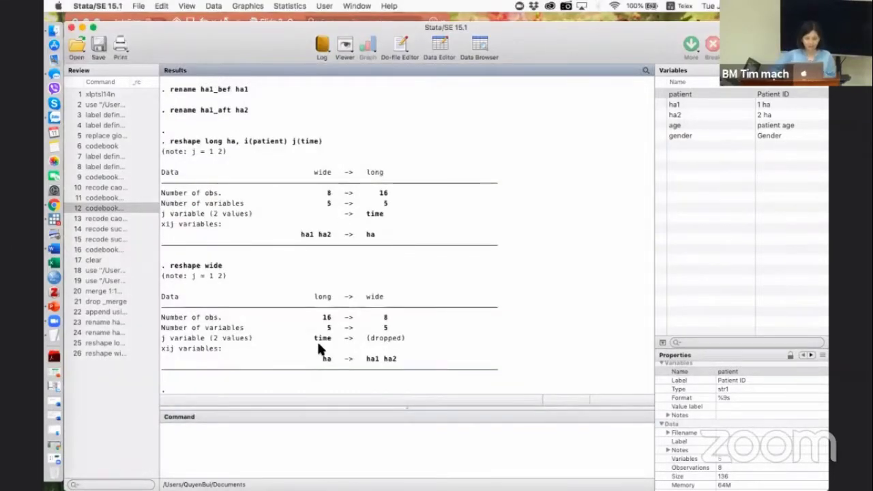
scroll(317, 340, "up", 5)
scroll(318, 345, "up", 2)
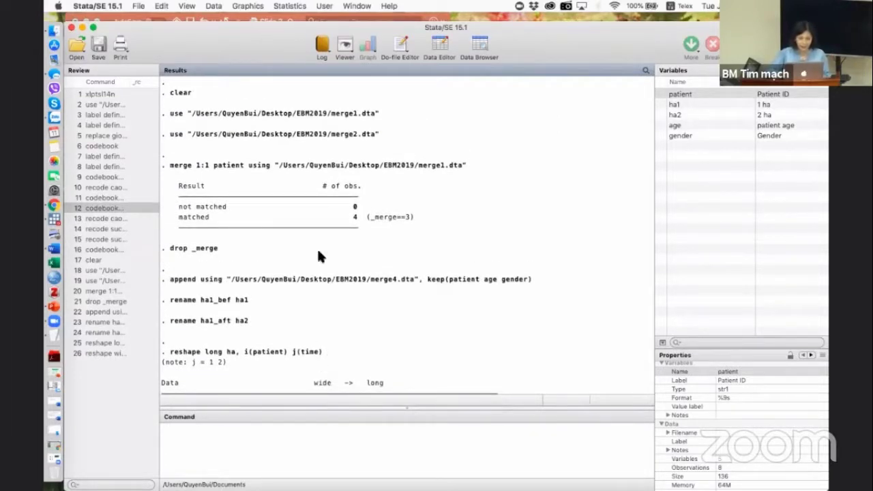
scroll(317, 253, "down", 6)
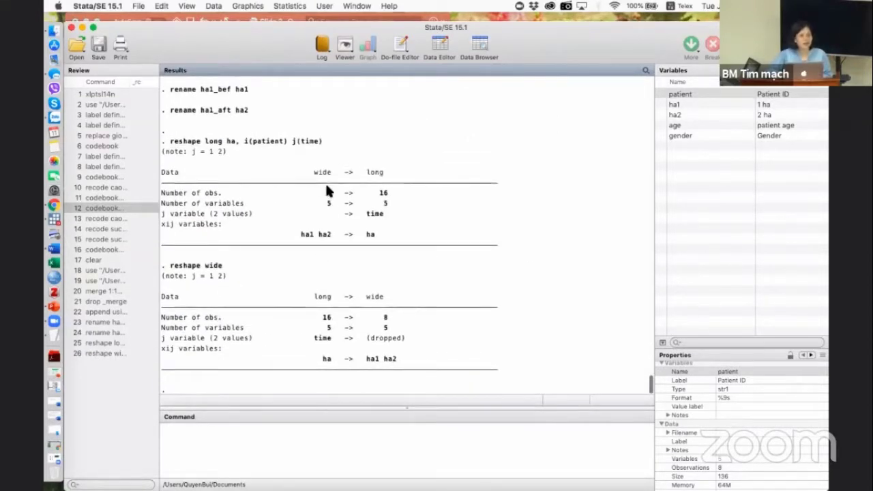
scroll(326, 191, "up", 1)
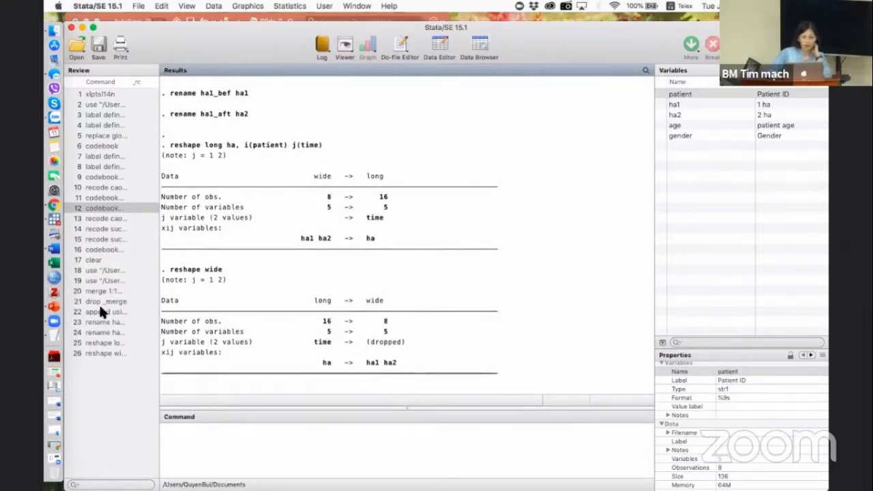
Switch to the PowerPoint presentation, zoom out on slide 19 and widen the window to show the wide-to-long diagram.
left_click(54, 306)
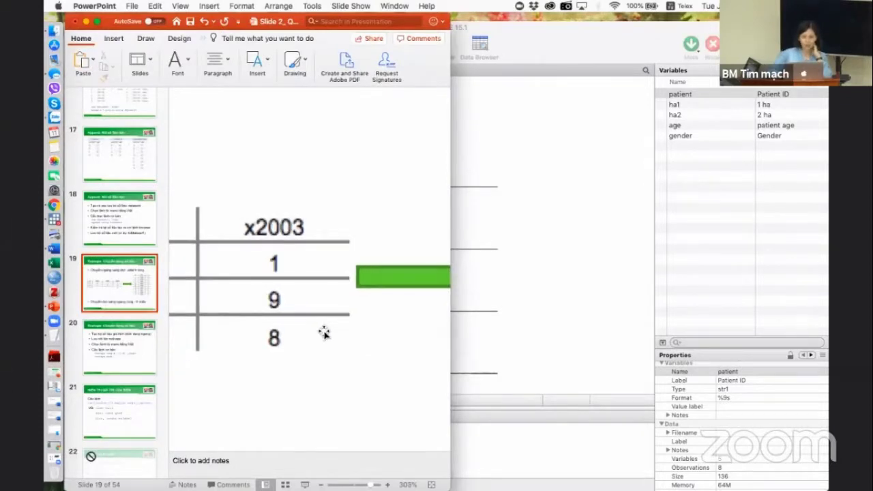
scroll(324, 332, "down", 3)
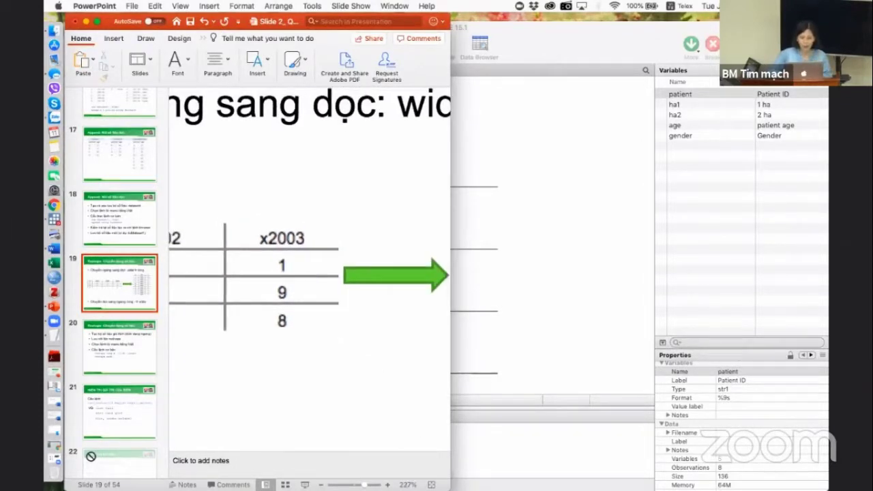
left_click_drag(450, 489, 828, 489)
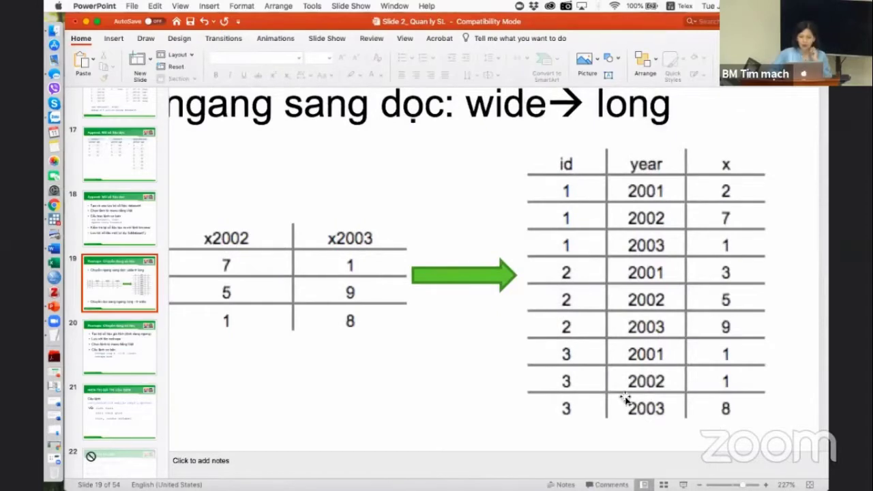
Review the wide-to-long diagram on slide 19 and the merge and append examples on slides 16 to 18.
scroll(625, 399, "down", 4)
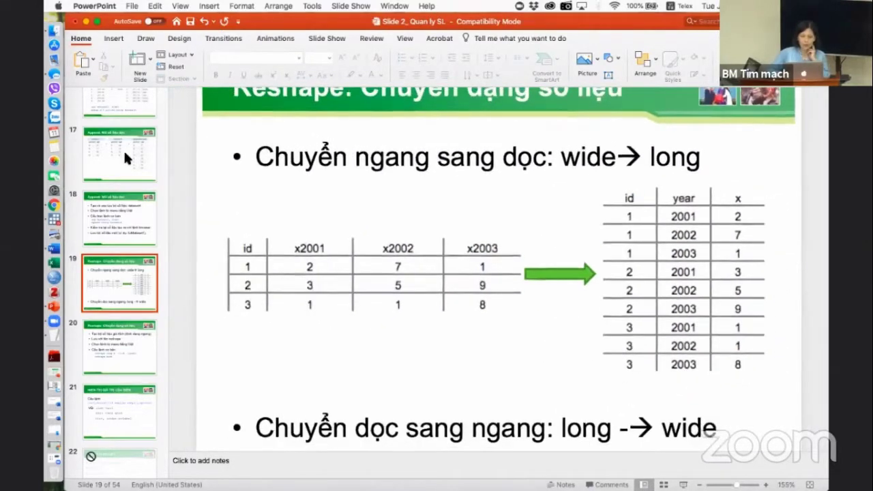
left_click(124, 154)
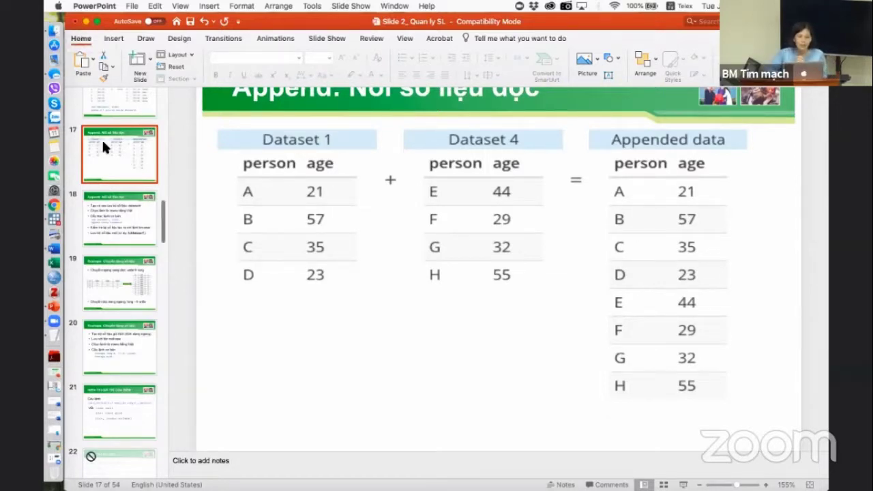
scroll(129, 158, "up", 3)
left_click(126, 173)
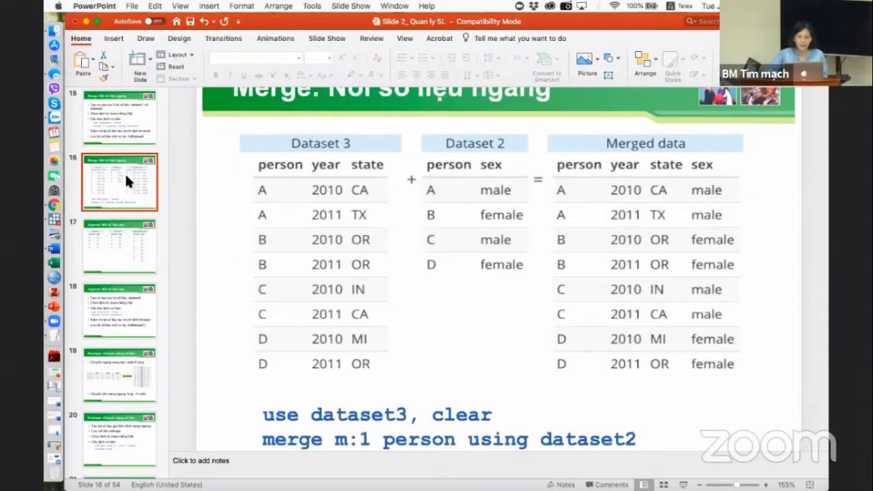
scroll(223, 341, "down", 1)
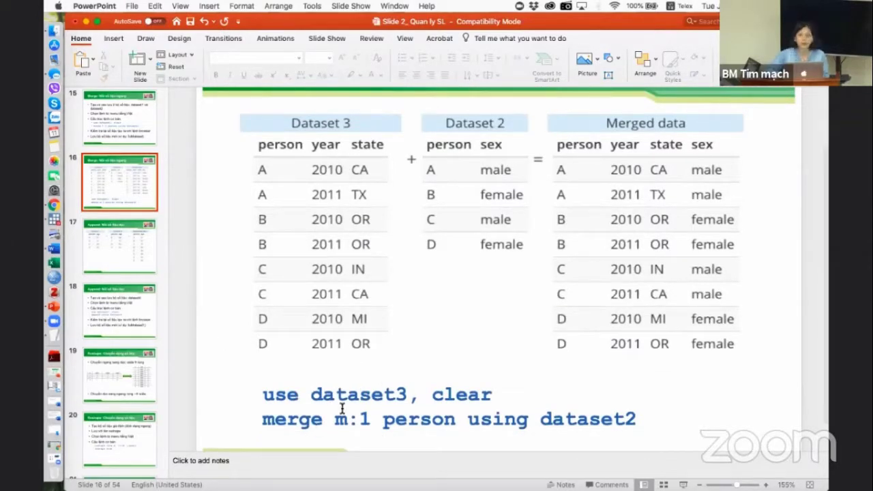
scroll(344, 411, "down", 2)
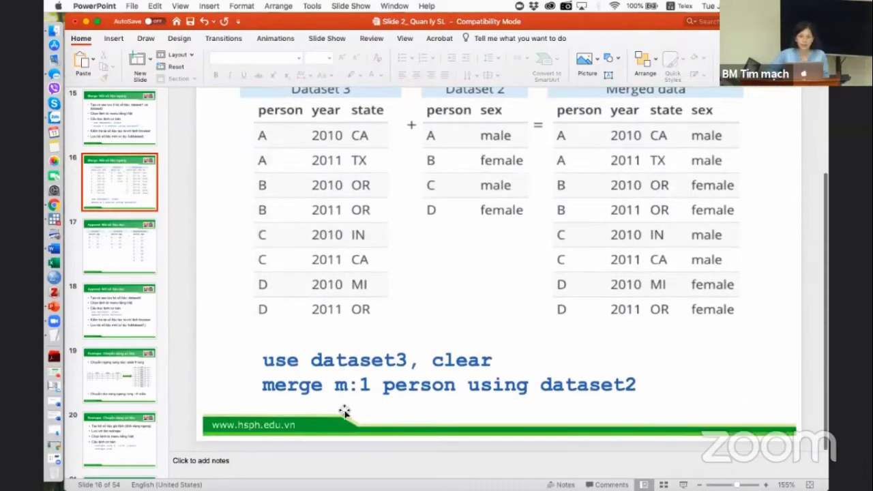
left_click(111, 242)
left_click(114, 308)
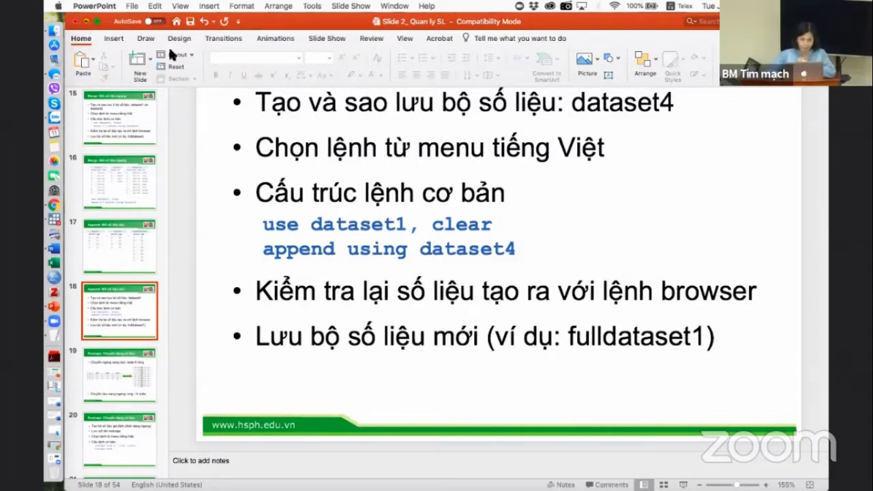
Switch to Stata and open the reshape dialog from the Vietnamese data-processing commands.
key("super+m")
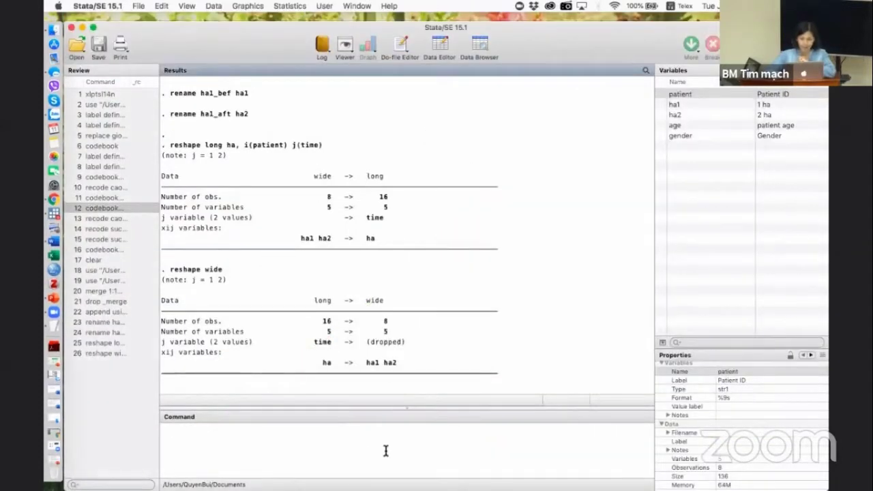
left_click(385, 450)
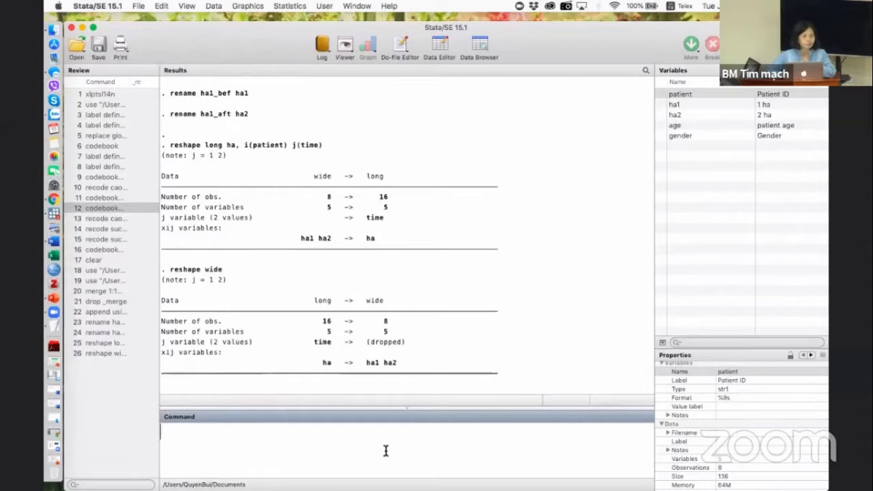
left_click(326, 6)
mouse_move(349, 53)
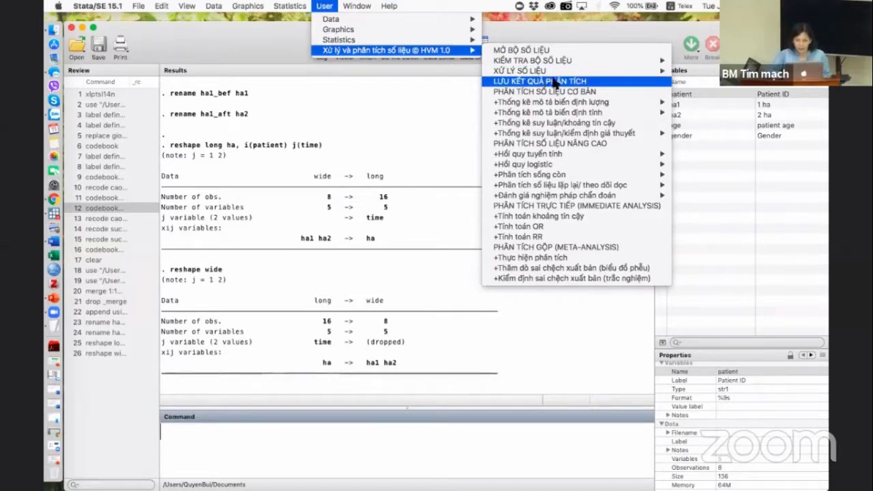
mouse_move(569, 74)
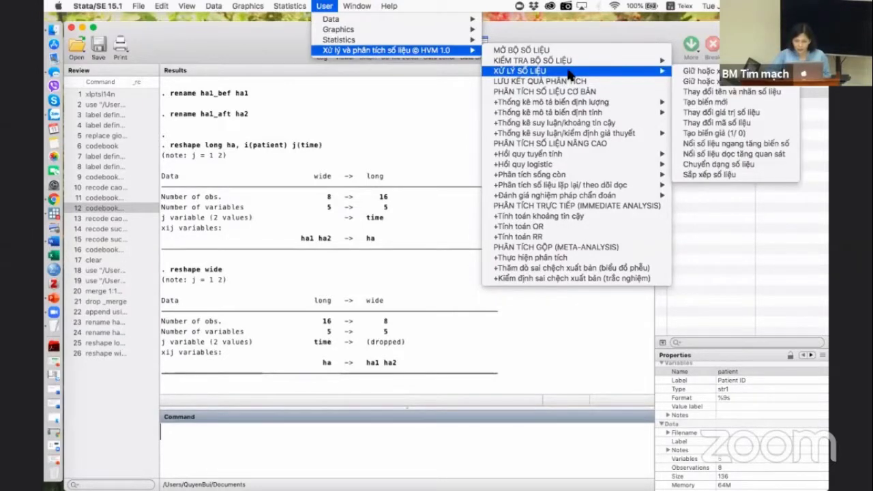
left_click(703, 163)
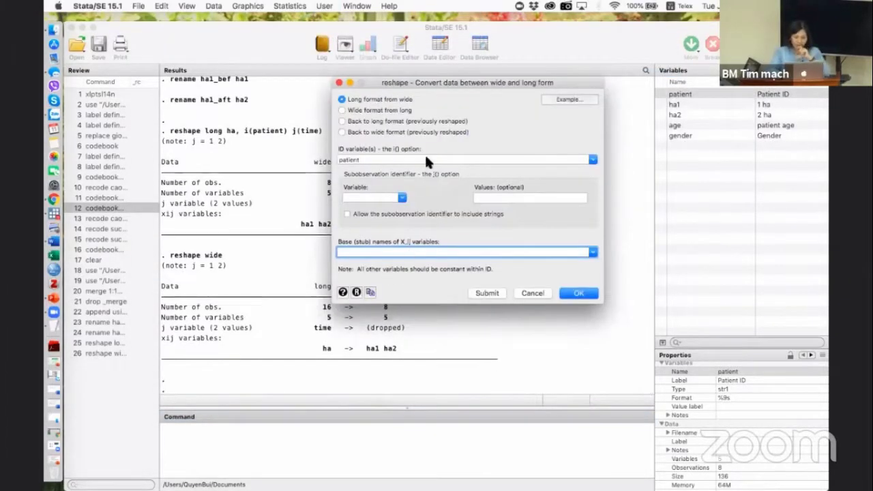
Set the base (stub) names of the X_ij variables to ha1 and ha2 for the wide-to-long conversion.
left_click(402, 197)
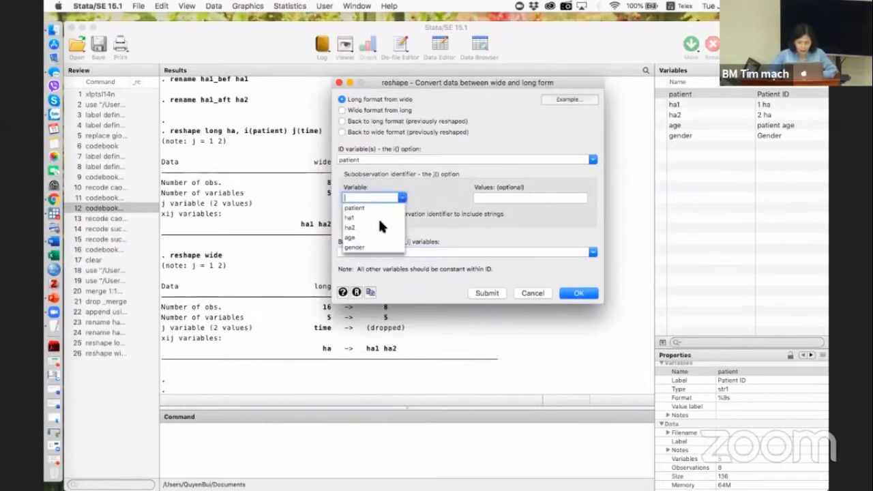
scroll(380, 221, "down", 1)
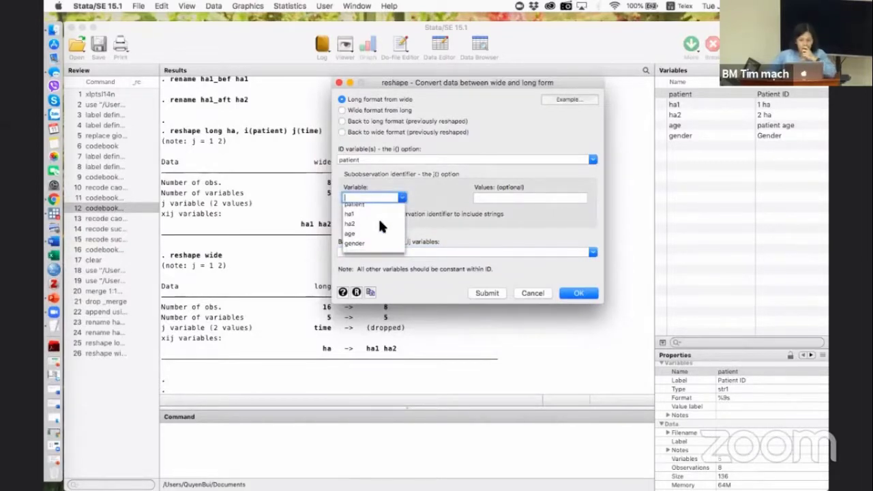
scroll(380, 225, "up", 1)
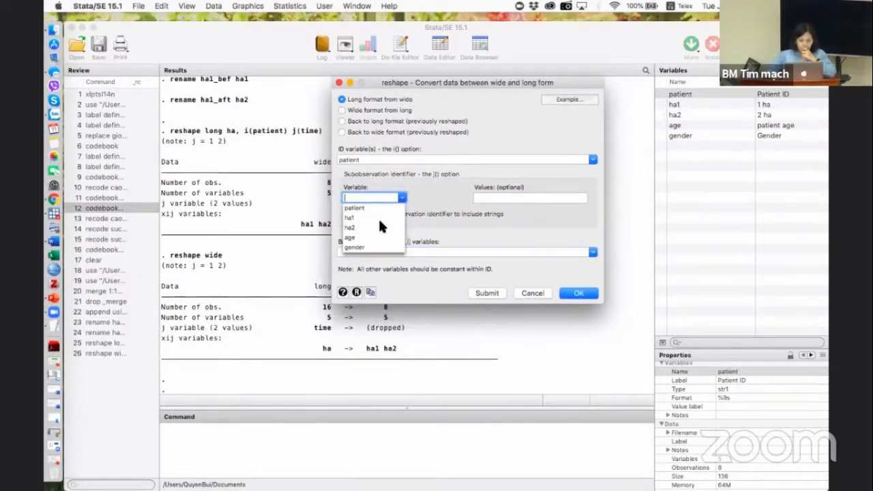
left_click(432, 190)
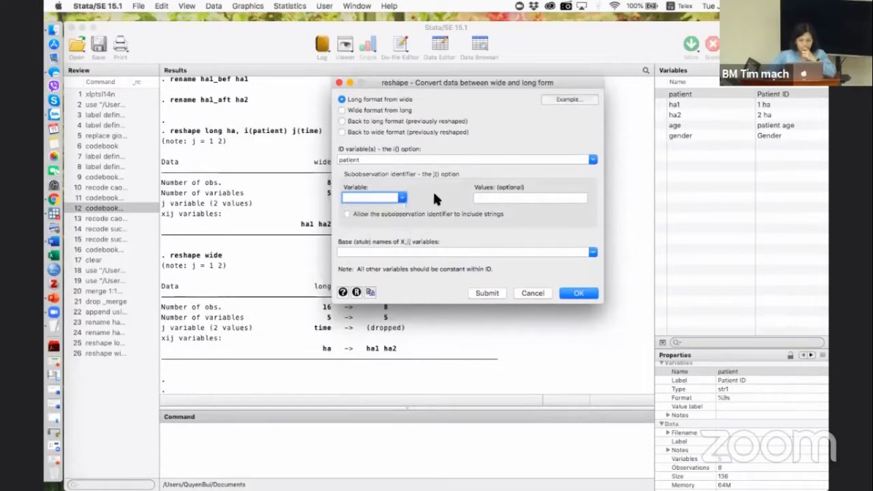
left_click(423, 249)
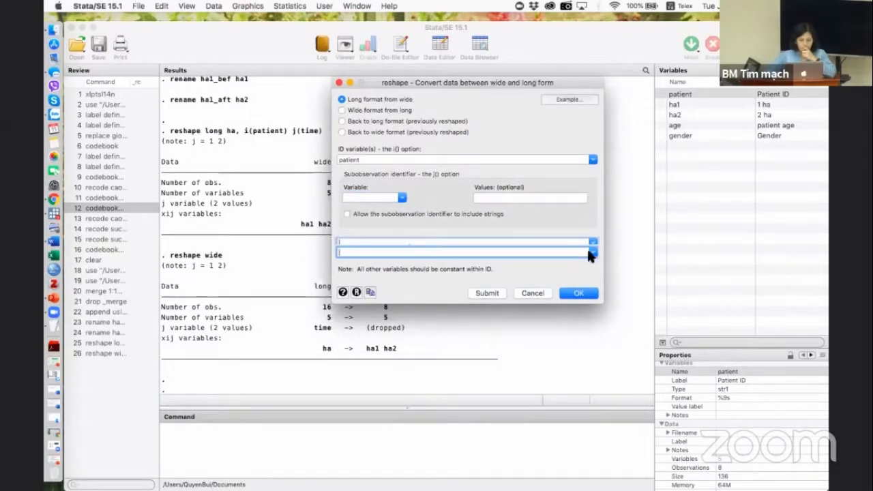
left_click(593, 252)
left_click(343, 272)
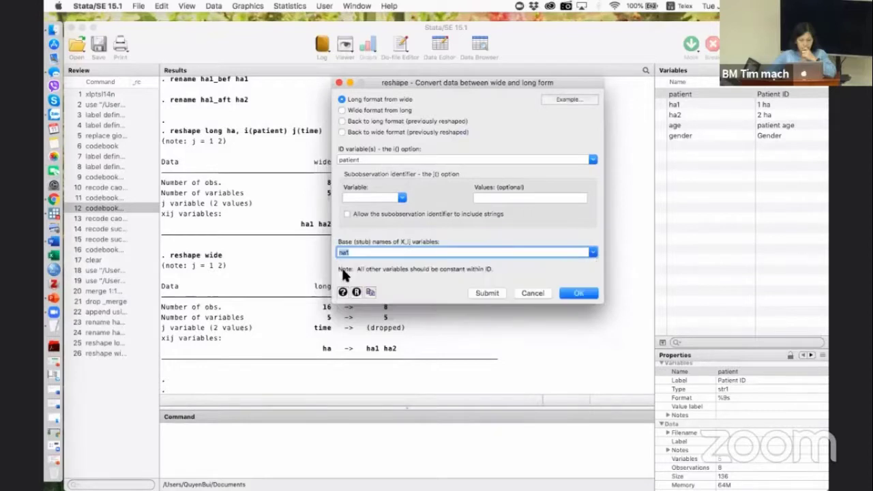
left_click(592, 252)
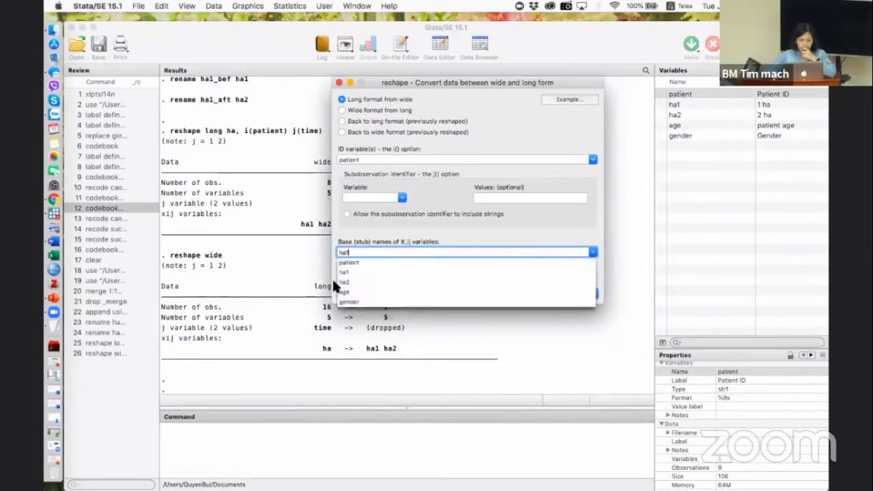
left_click(348, 282)
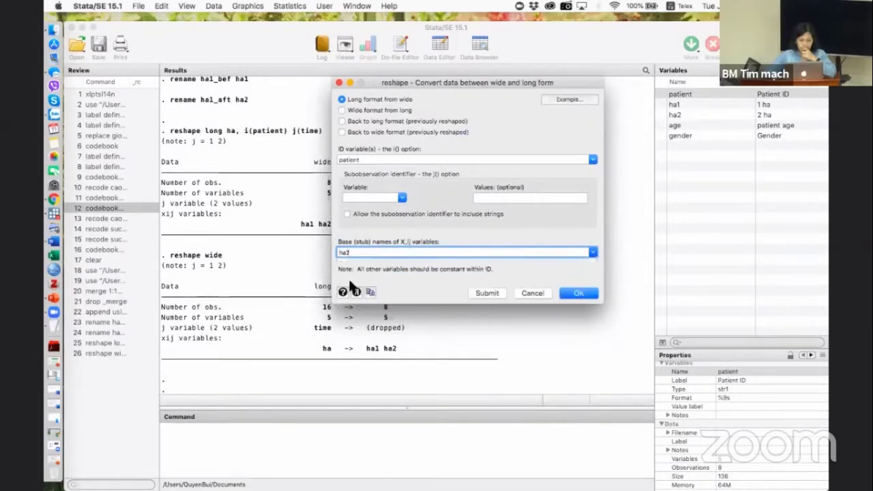
Enter time as the optional values of the subobservation identifier and try to submit the reshape.
left_click(497, 198)
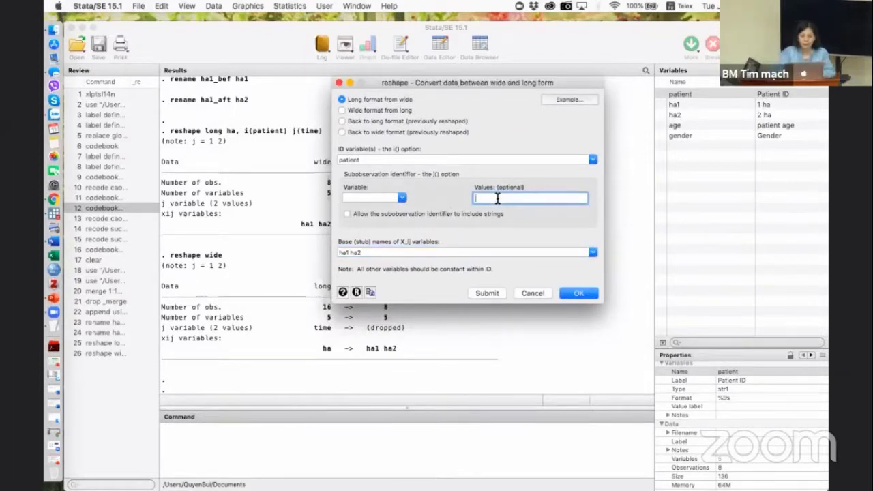
type("time")
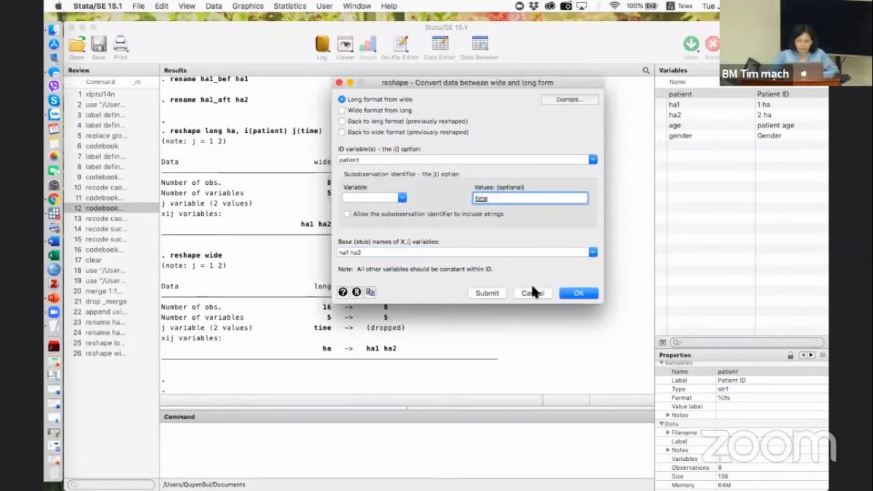
left_click(493, 293)
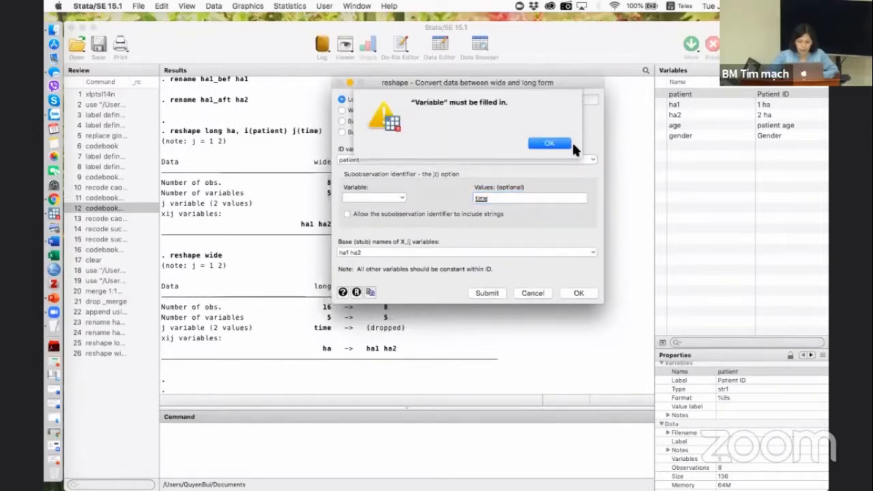
left_click(546, 143)
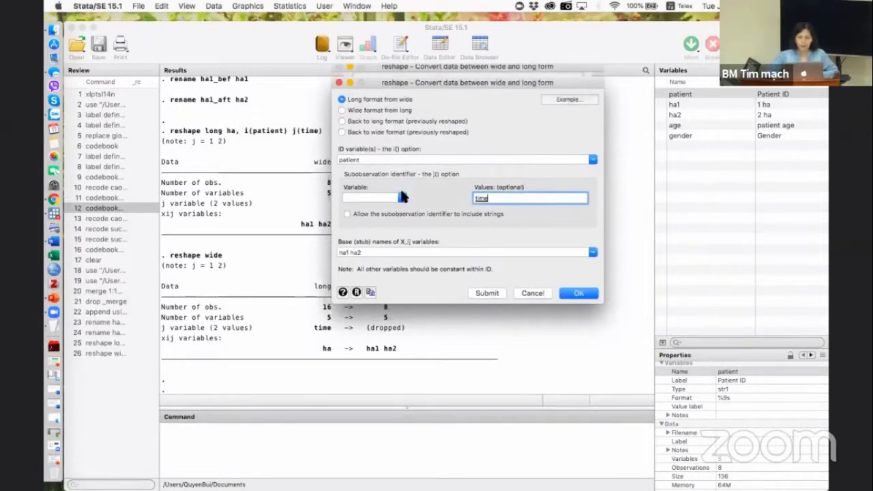
Try to run the reshape with ha1 as the subobservation identifier variable, and close the dialog.
left_click(401, 198)
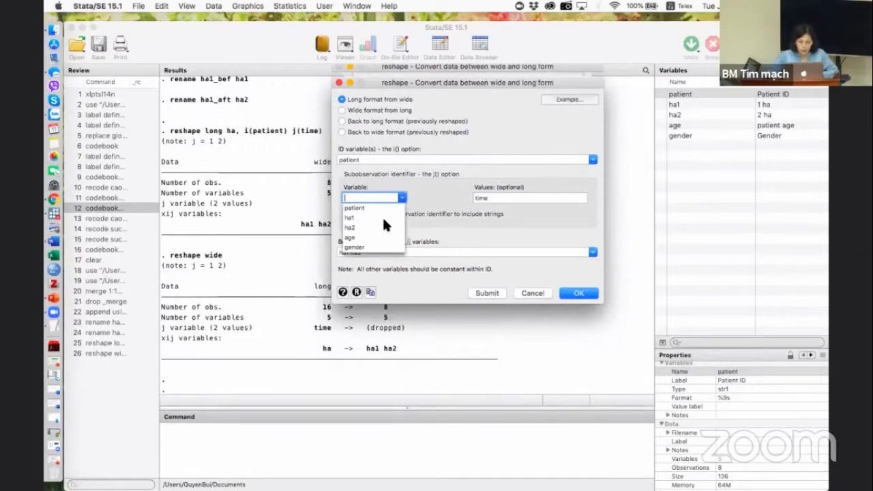
scroll(382, 215, "down", 1)
left_click(356, 214)
left_click(403, 197)
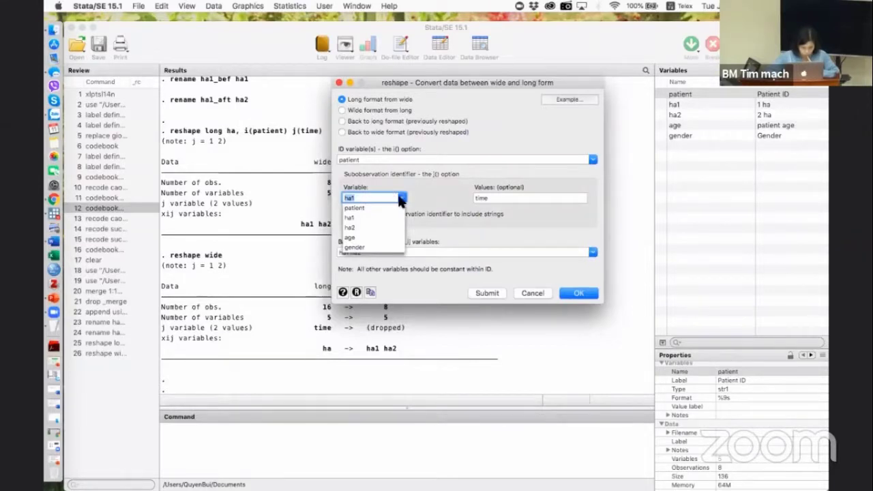
left_click(420, 196)
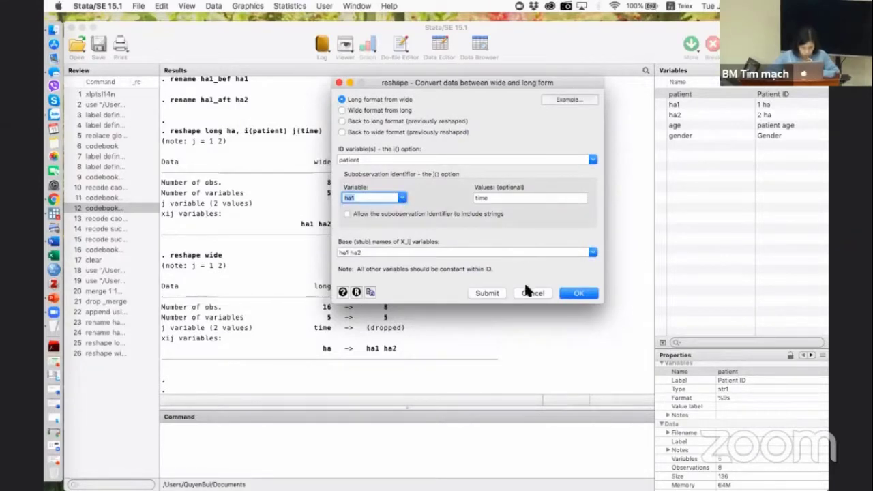
left_click(493, 291)
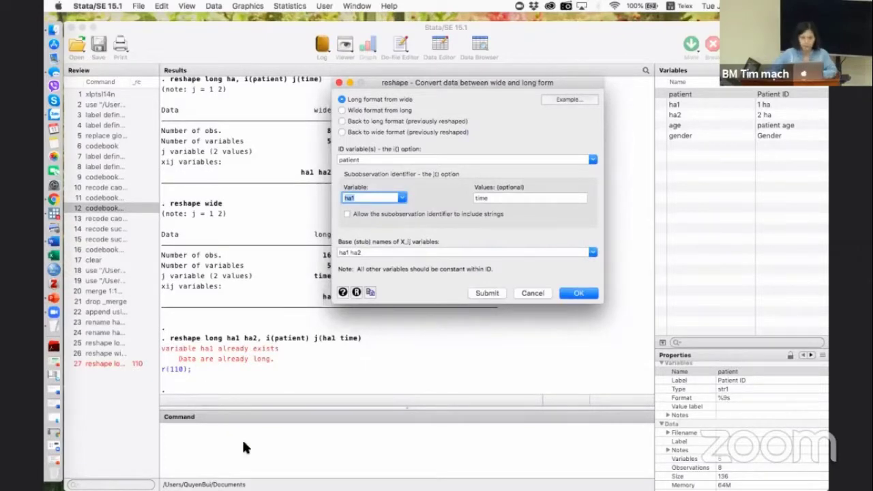
left_click(521, 295)
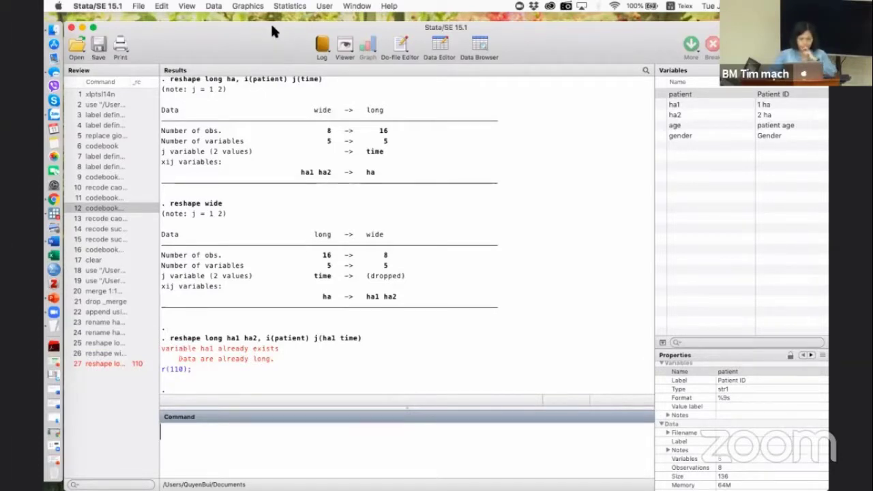
Reopen the reshape dialog and set the subobservation identifier variable to ha.
left_click(331, 7)
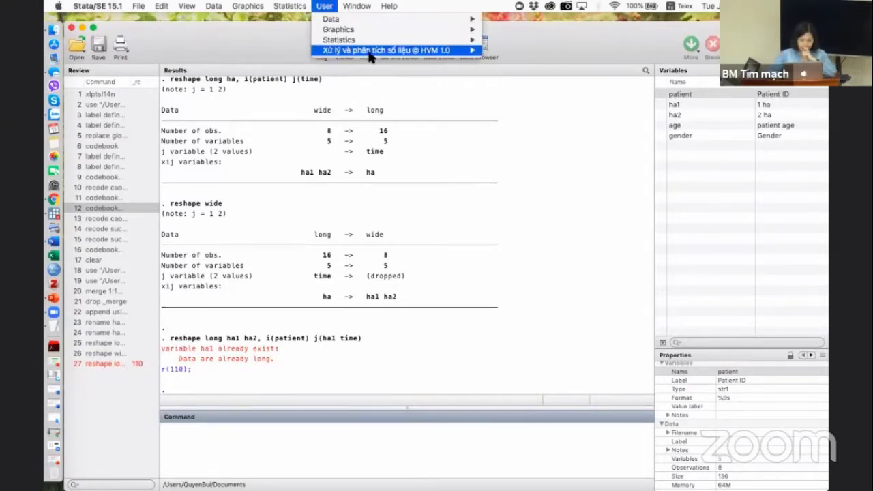
mouse_move(436, 50)
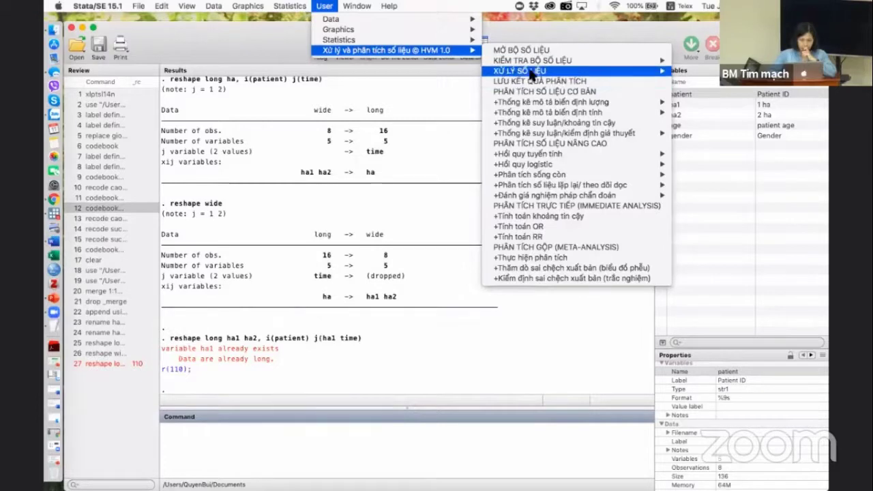
mouse_move(586, 71)
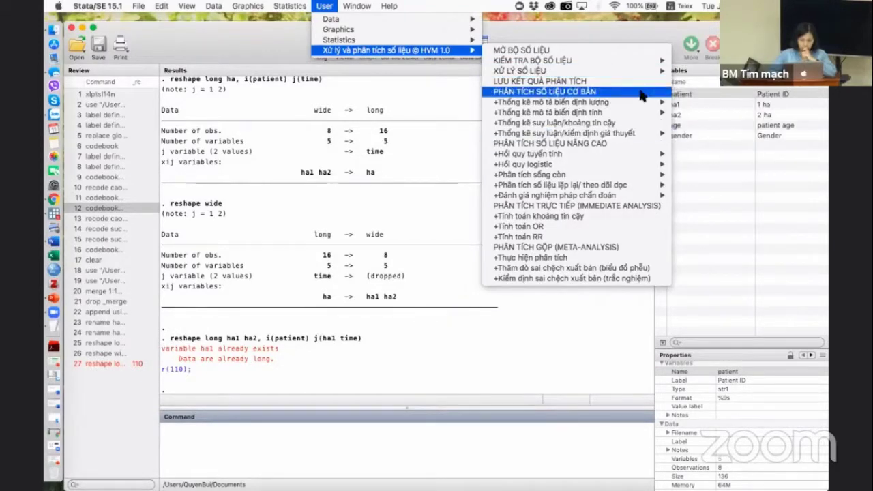
left_click(710, 166)
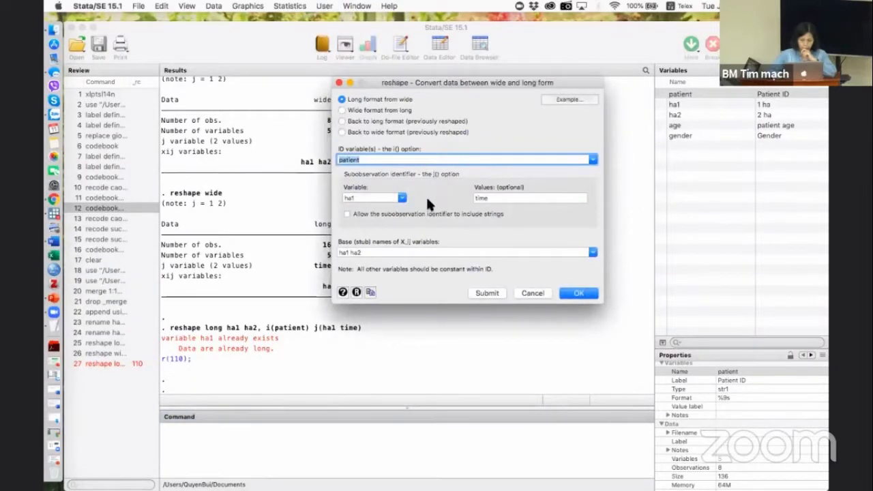
left_click(401, 198)
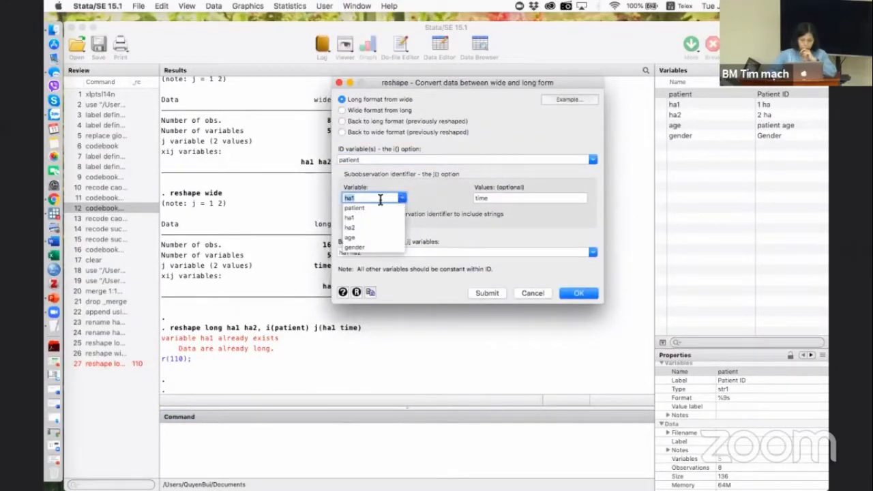
key("BackSpace")
type("ha")
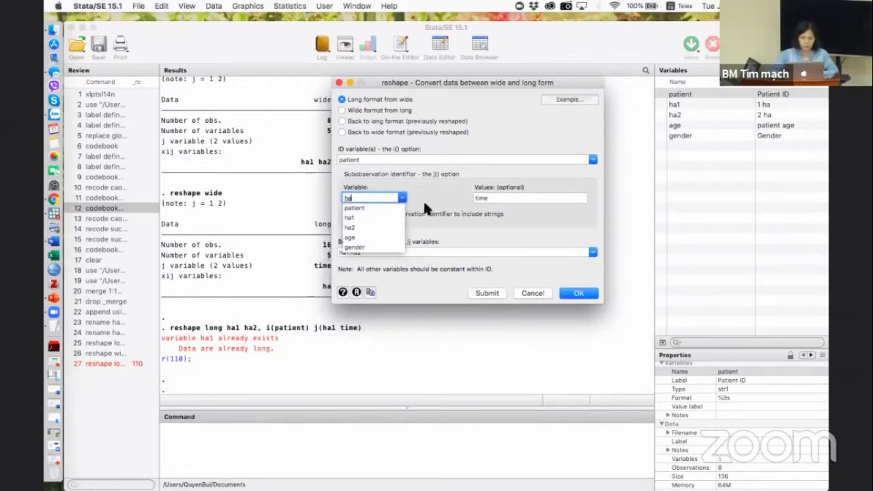
key("Return")
left_click(523, 198)
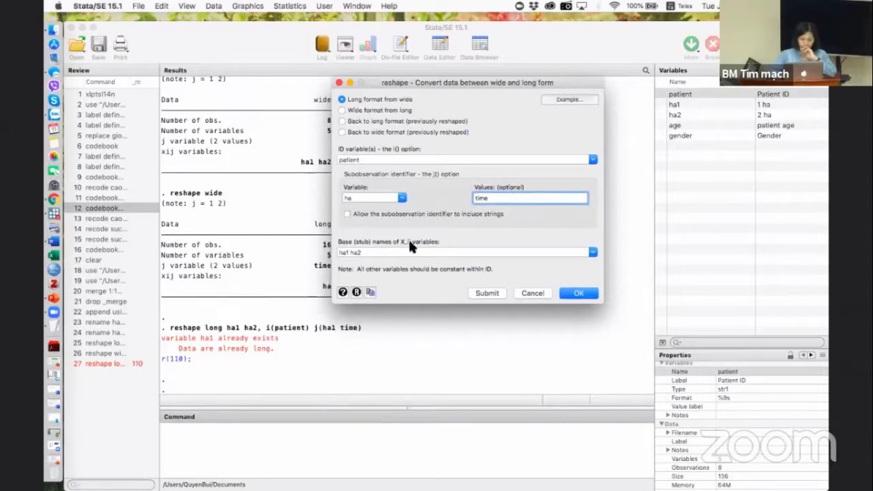
Set the base (stub) name of the X_ij variables to ha and try to submit the wide-to-long reshape.
left_click(376, 253)
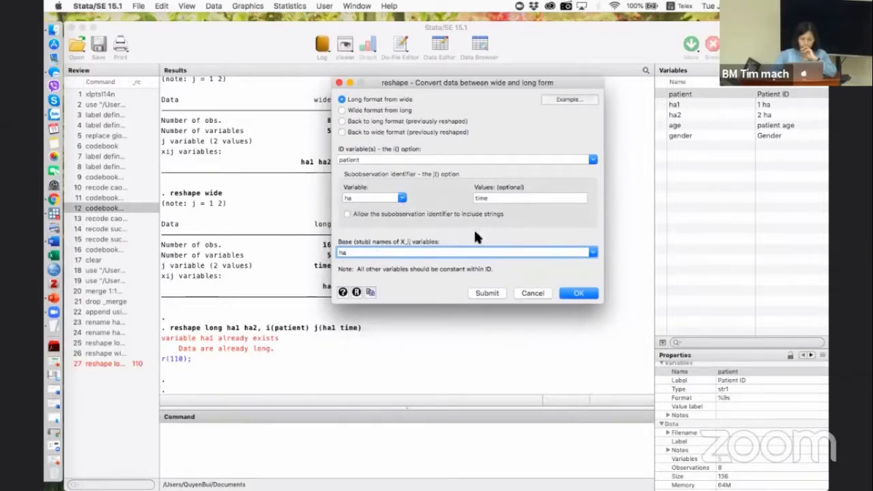
left_click(492, 292)
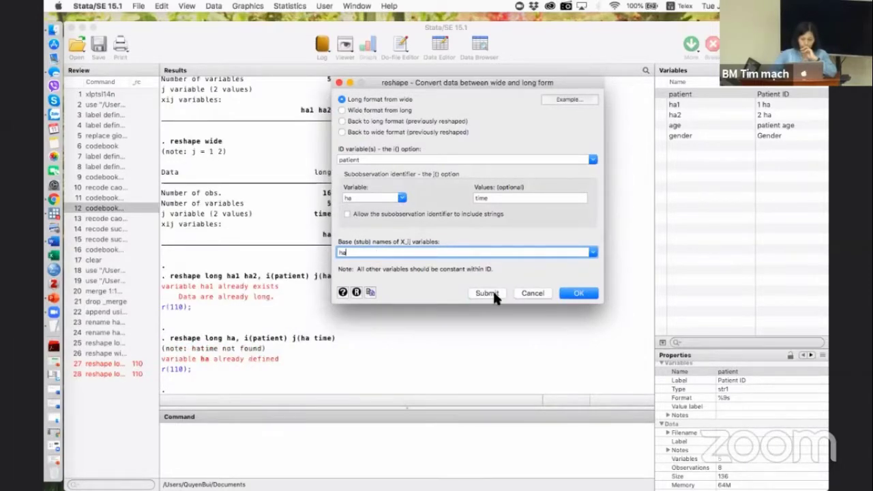
Try to delete the variable ha from the dataset with the command drop ha.
left_click(323, 452)
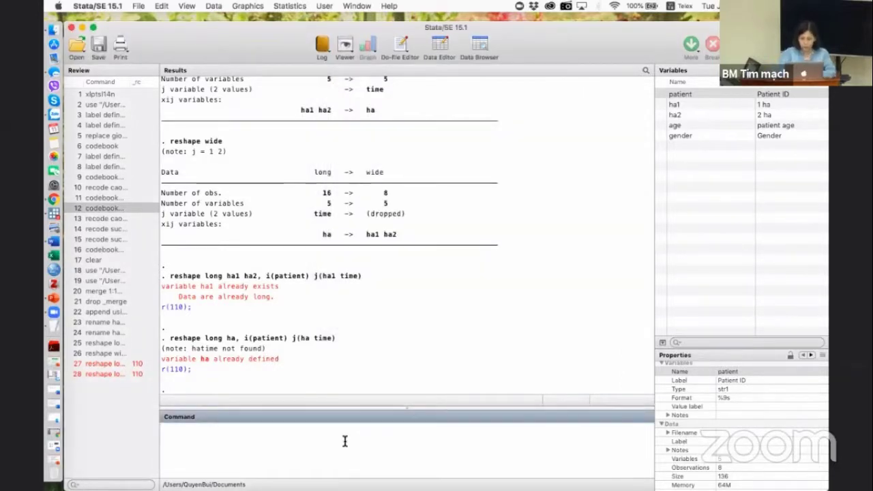
type("dr")
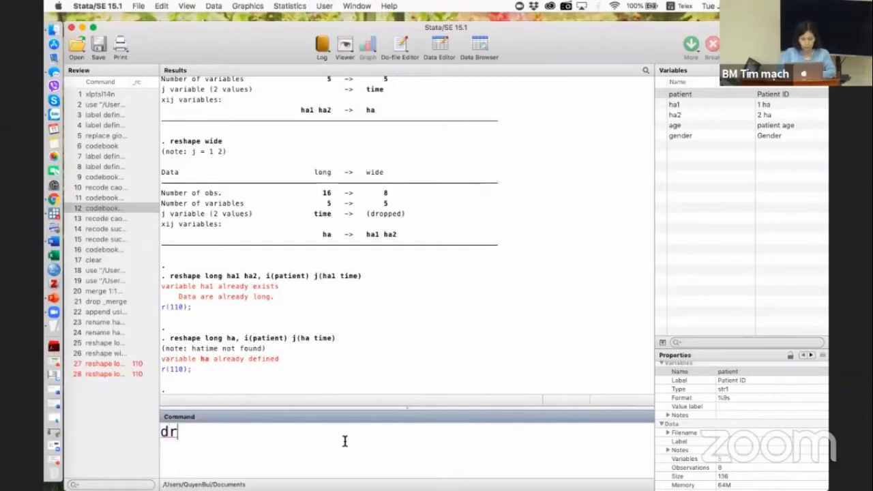
type("op ")
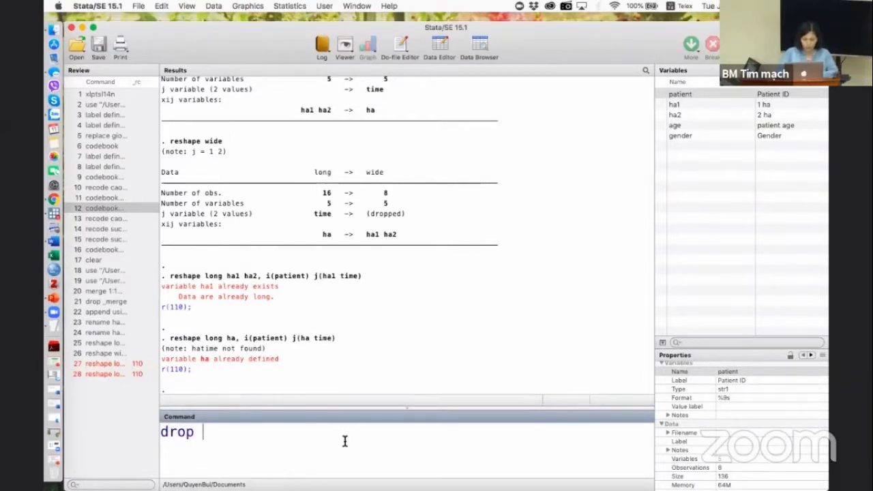
type("ha")
key("Return")
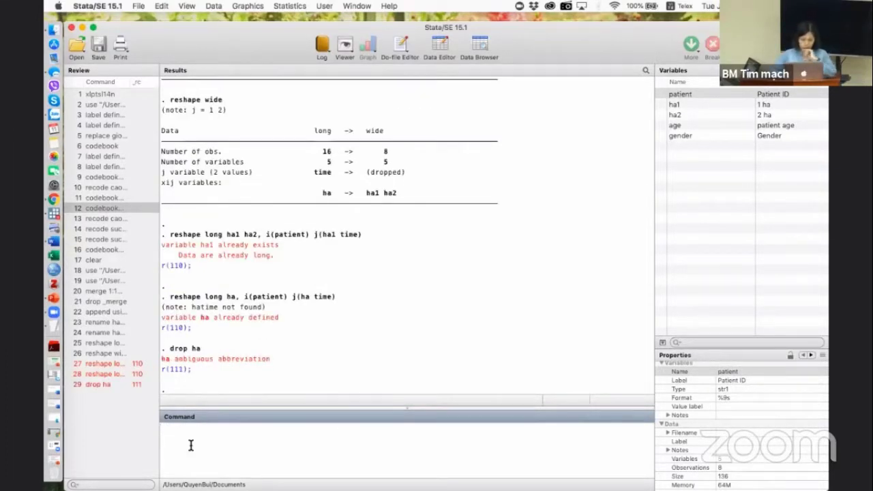
Reopen the wide/long reshape dialog and set the base (stub) names of the X_ij variables to ha1 ha2.
left_click(115, 373)
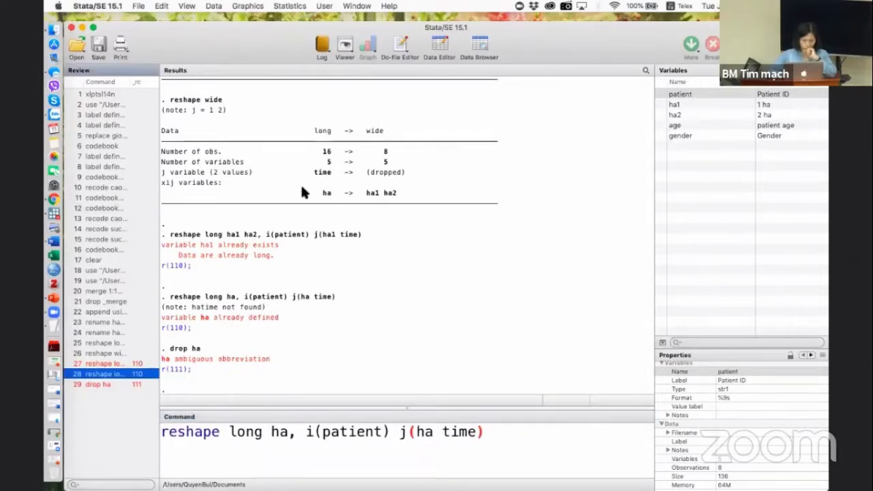
left_click(324, 6)
mouse_move(458, 53)
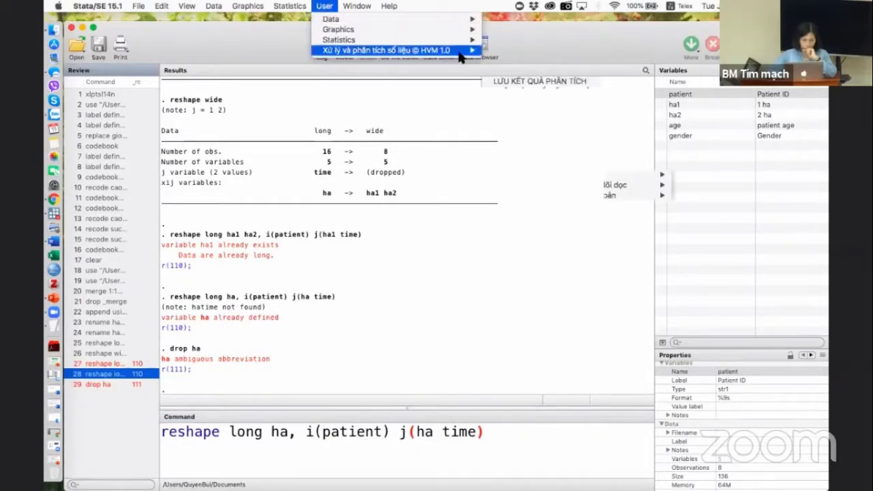
mouse_move(554, 72)
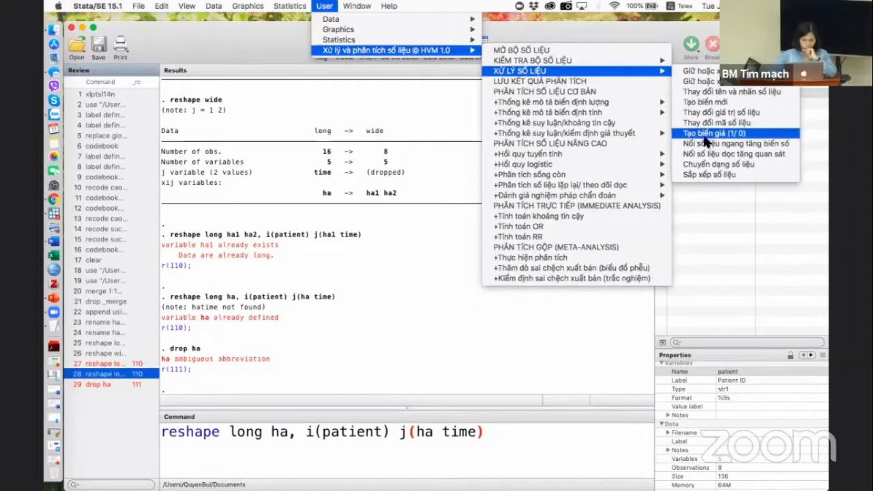
left_click(703, 166)
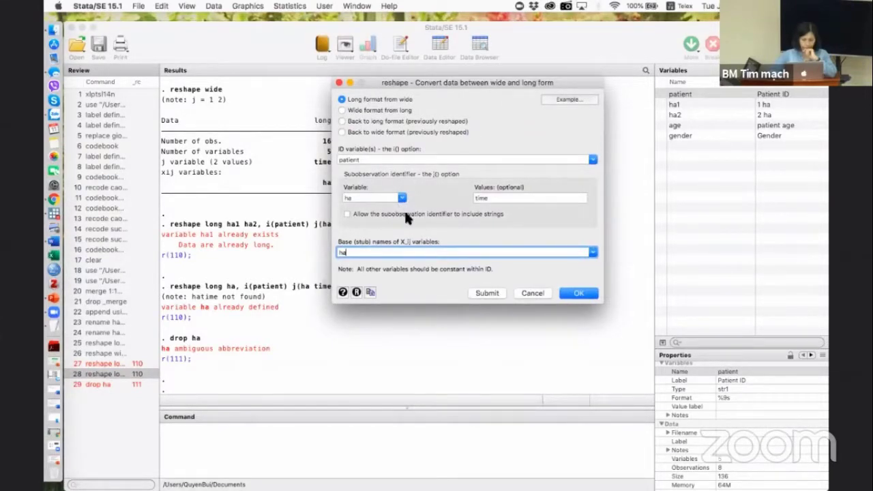
type("1")
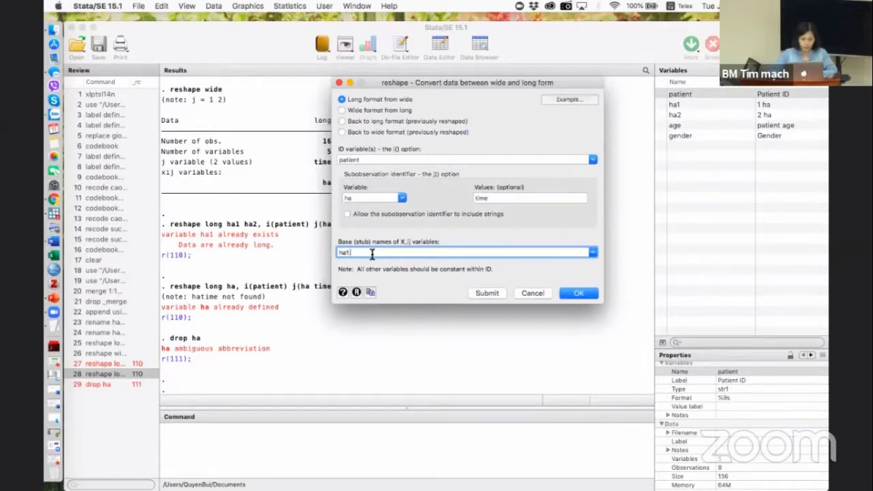
type(" ha2")
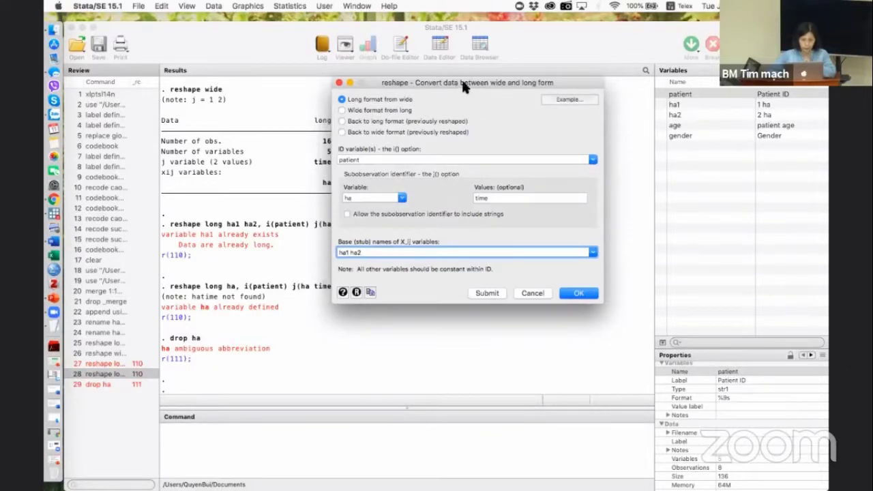
Clear the subobservation identifier variable and the base (stub) names of the X_ij variables in the reshape dialog.
left_click_drag(463, 85, 527, 83)
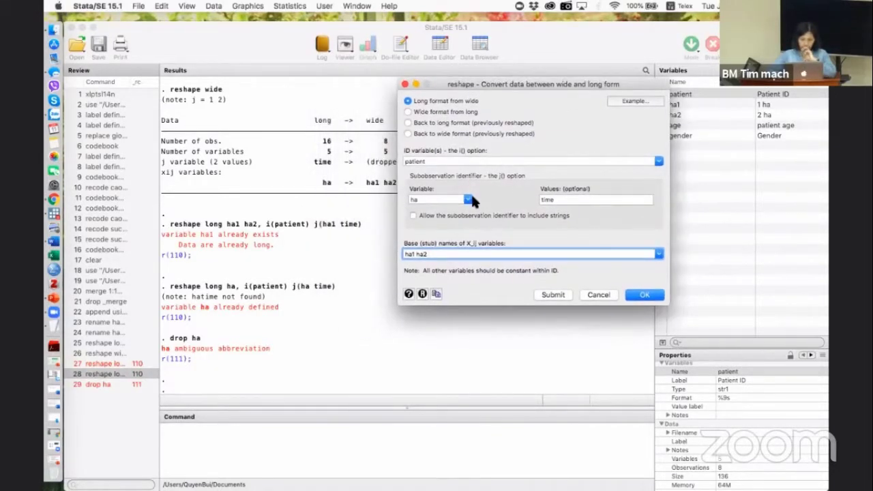
left_click(422, 199)
key("BackSpace")
key("BackSpace")
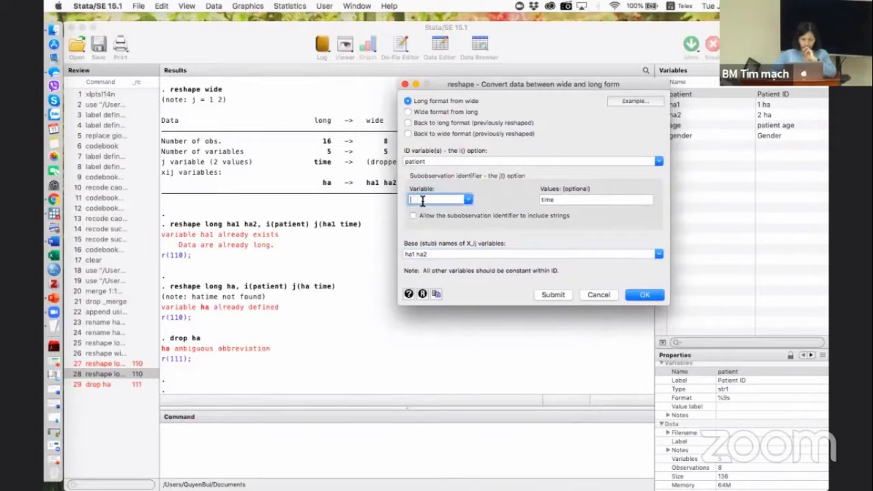
left_click(429, 252)
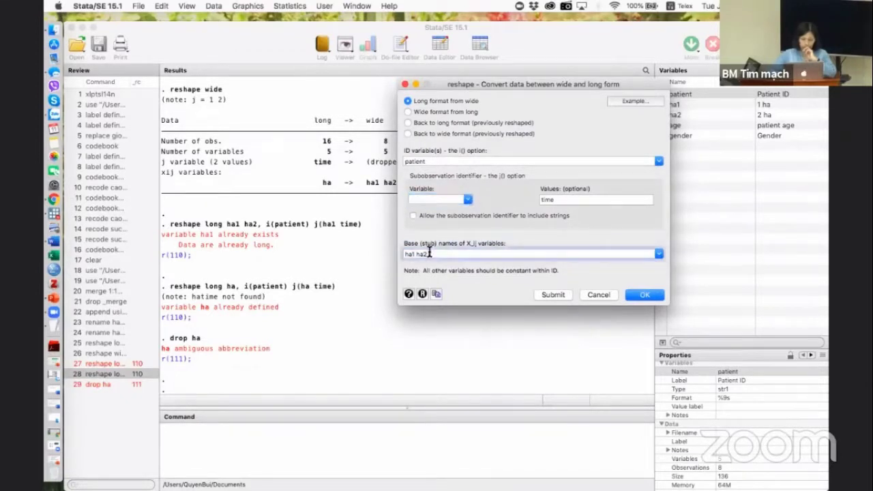
key("BackSpace")
key("BackSpace")
key("BackSpace")
key("BackSpace")
key("BackSpace")
key("BackSpace")
key("BackSpace")
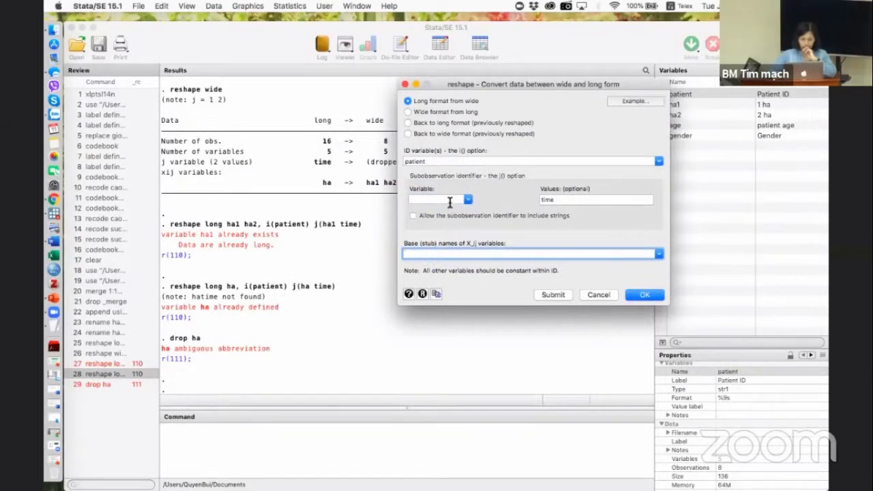
Set the subobservation identifier variable to ha1 ha2 and try to submit the long-format reshape.
left_click(447, 199)
type("ha 1")
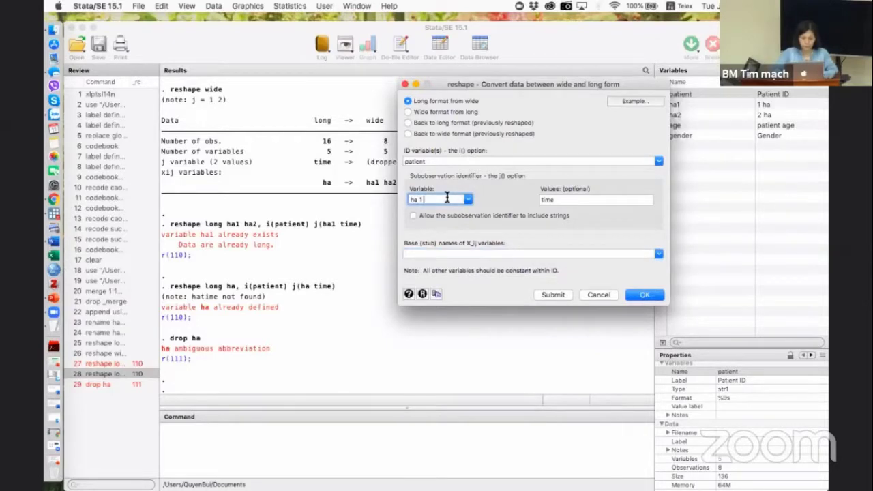
key("BackSpace")
key("BackSpace")
type("1 ha")
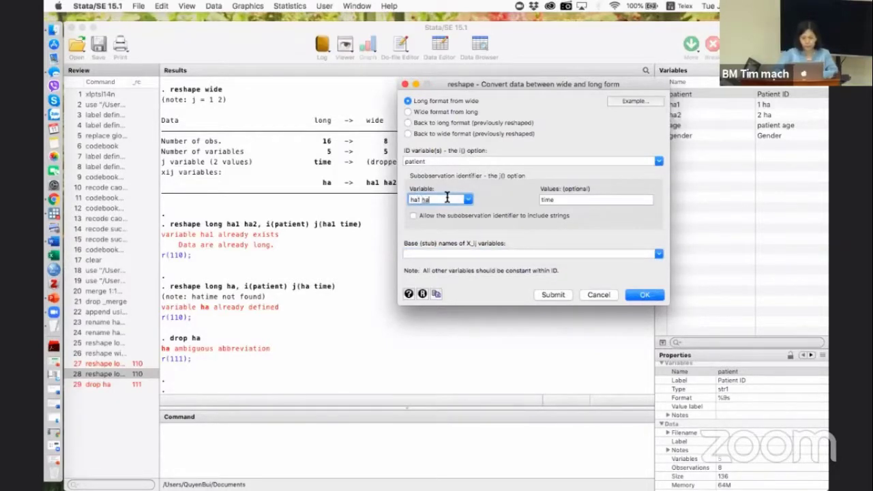
type("2")
left_click(564, 294)
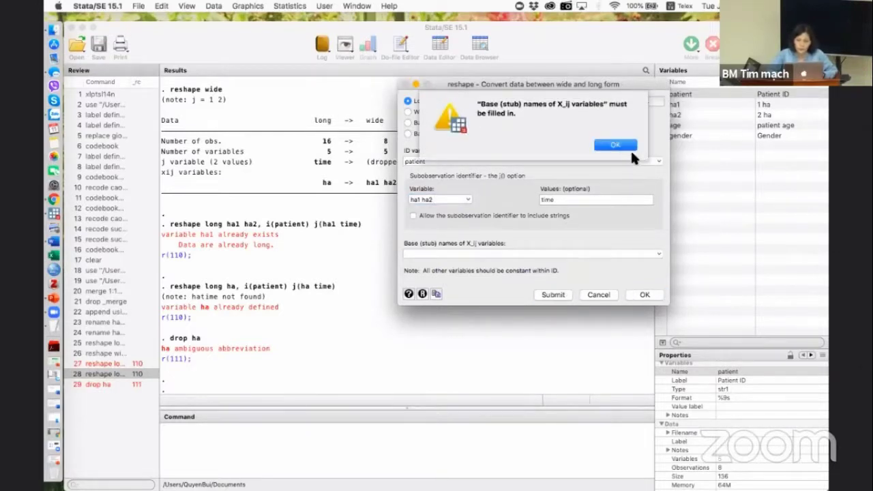
left_click(615, 145)
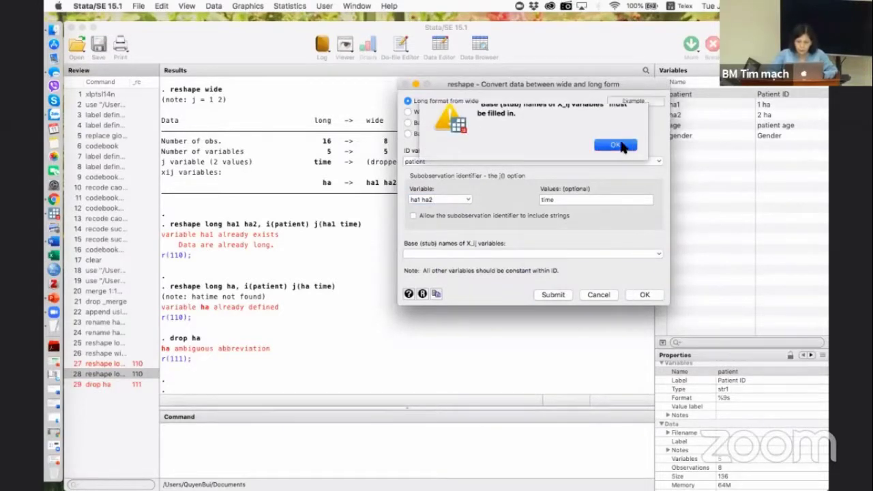
Set the base stub name to time, clear the optional values, and submit the long-format reshape.
left_click(488, 253)
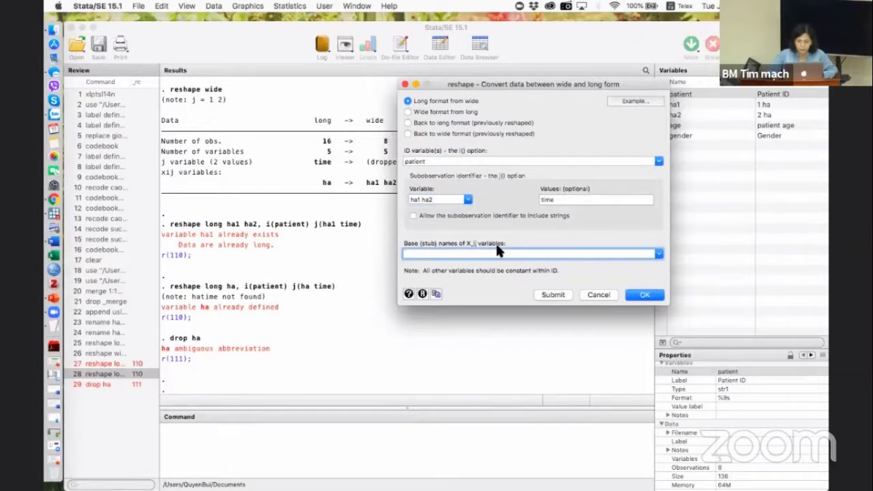
type("time")
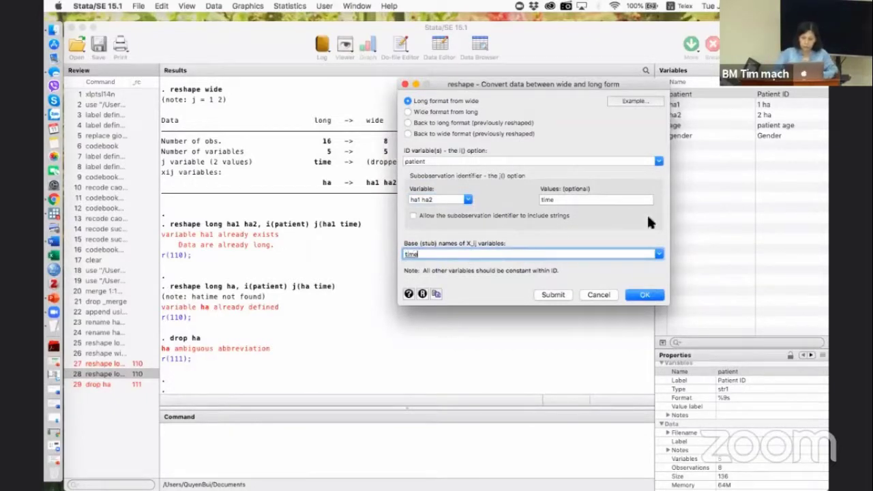
left_click(566, 199)
key("BackSpace")
key("BackSpace")
key("BackSpace")
key("BackSpace")
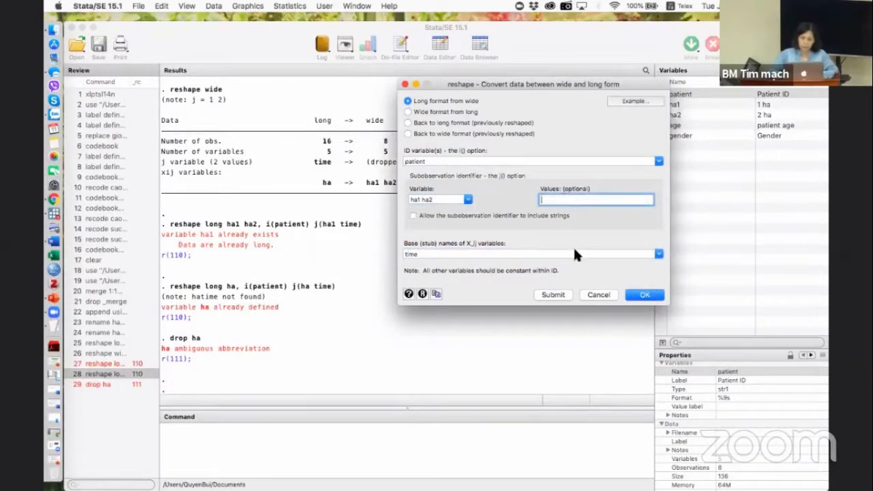
left_click(553, 294)
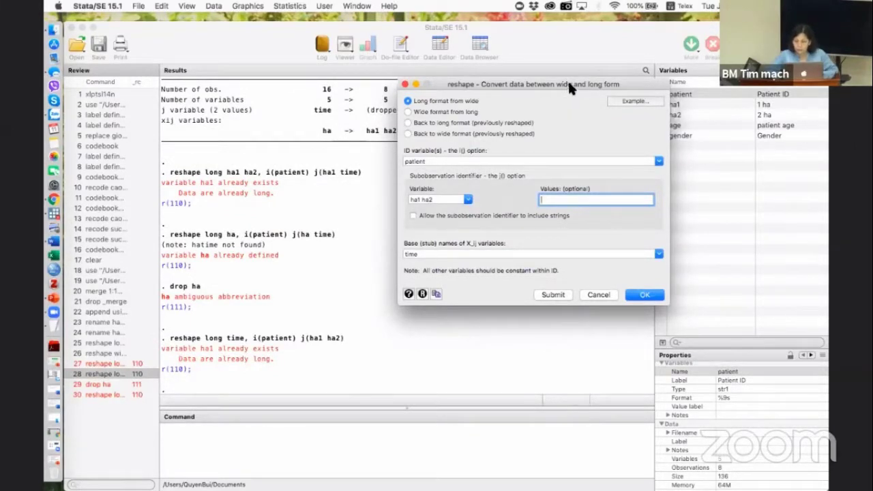
Try to reshape the data to wide format from long with the same settings, and close the reshape dialog.
left_click_drag(568, 79, 420, 100)
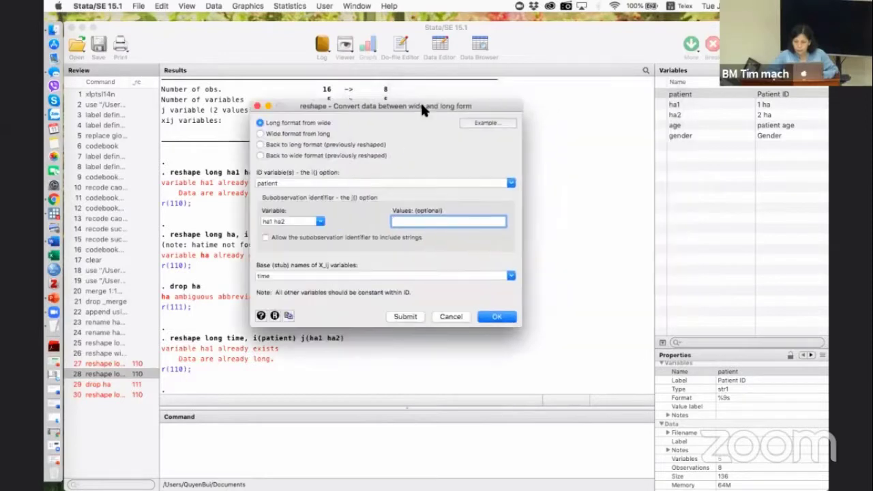
left_click(288, 277)
left_click(288, 134)
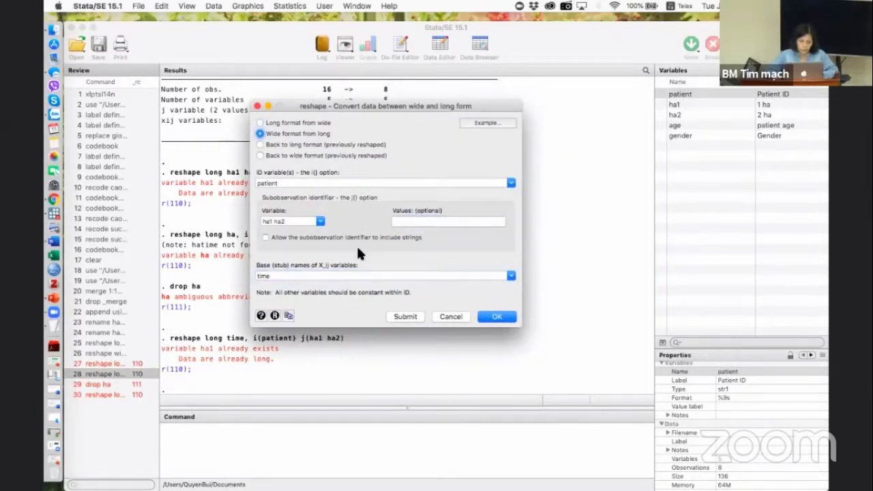
left_click(405, 315)
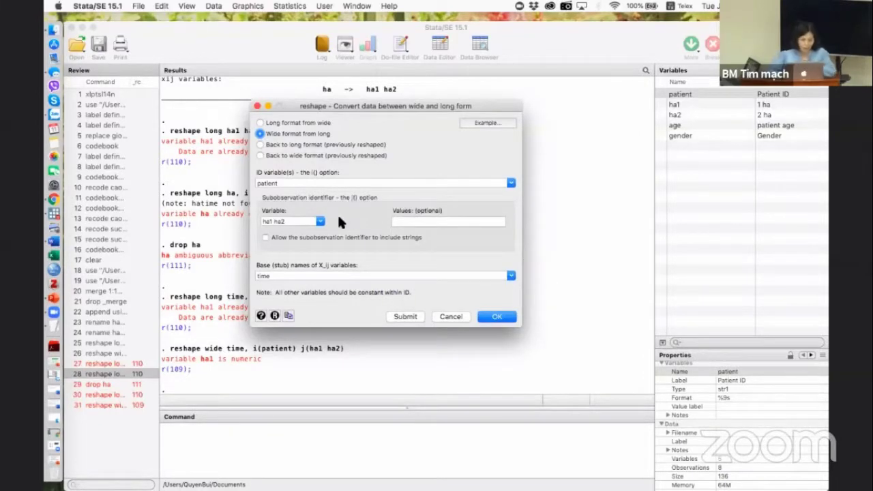
left_click(257, 107)
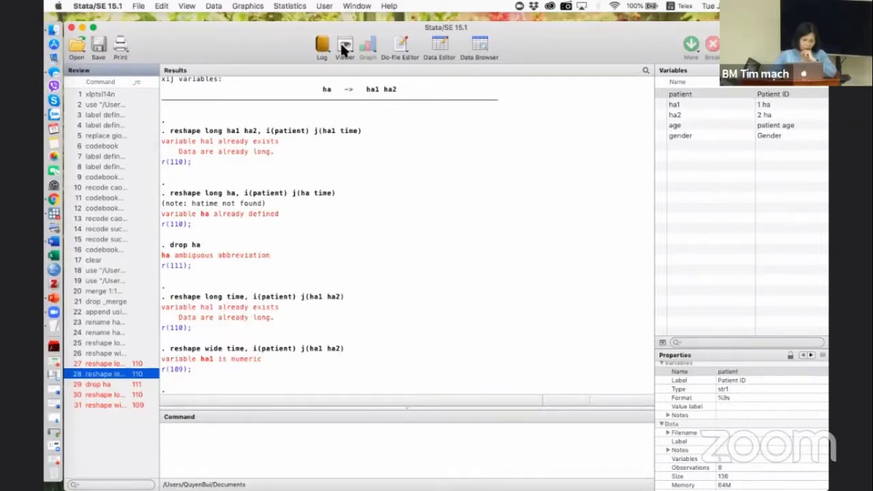
Reopen the reshape dialog and set the base stub name of the X_ij variables to ha.
left_click(324, 6)
mouse_move(380, 45)
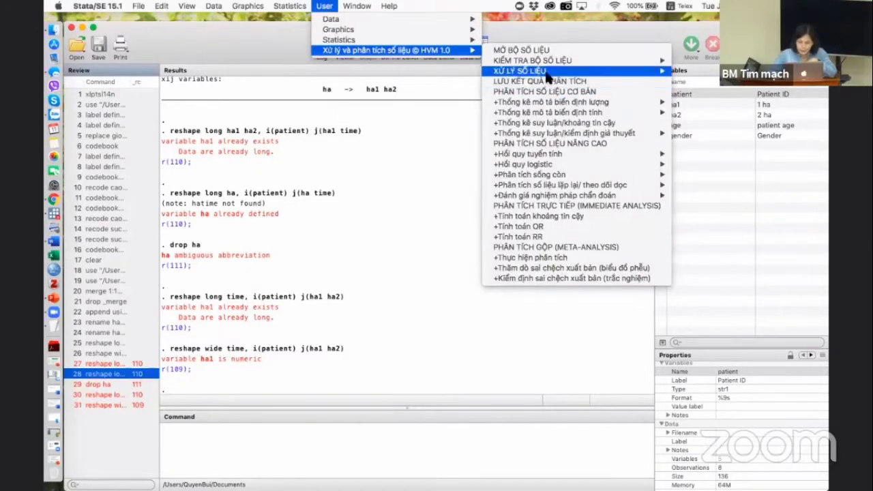
mouse_move(645, 70)
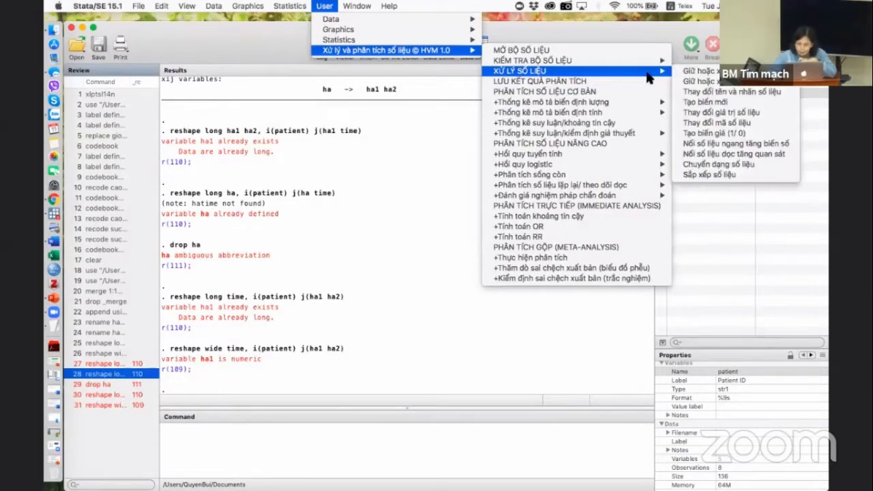
left_click(709, 164)
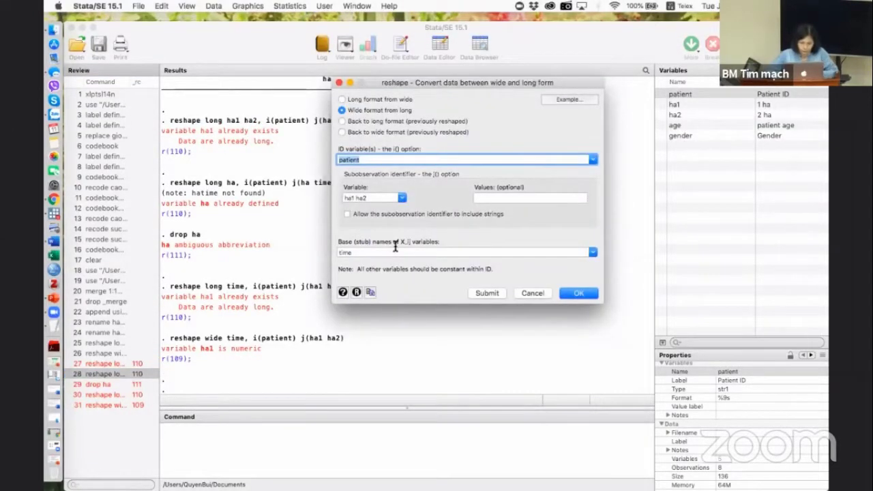
left_click(365, 249)
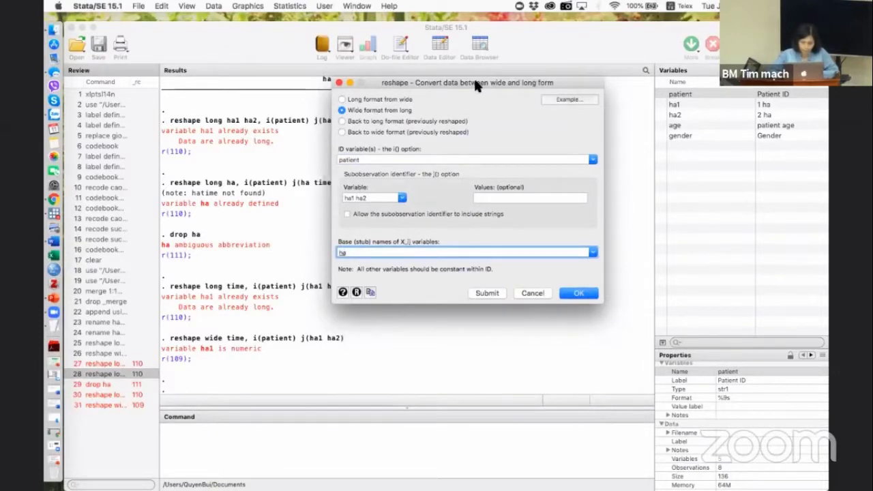
left_click_drag(474, 77, 545, 75)
Replace the subobservation identifier variable with time and try to submit the wide-format reshape.
left_click(452, 195)
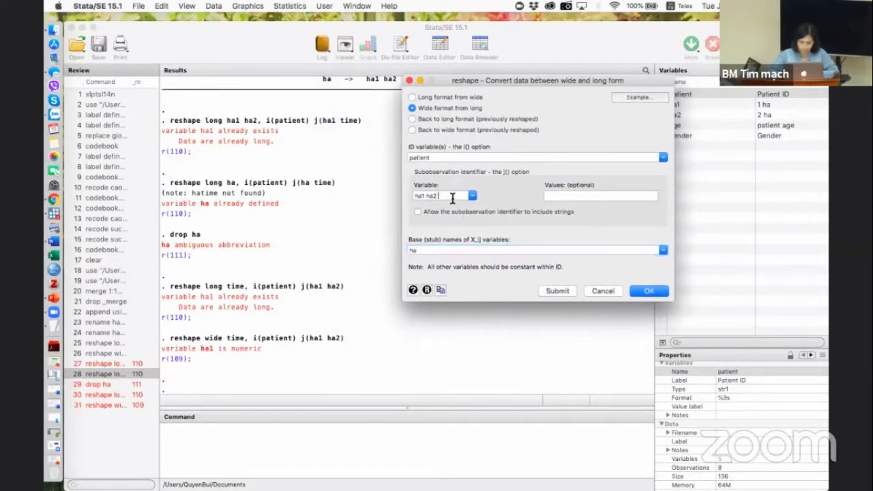
key("BackSpace")
key("BackSpace")
key("BackSpace")
key("BackSpace")
key("BackSpace")
key("BackSpace")
key("BackSpace")
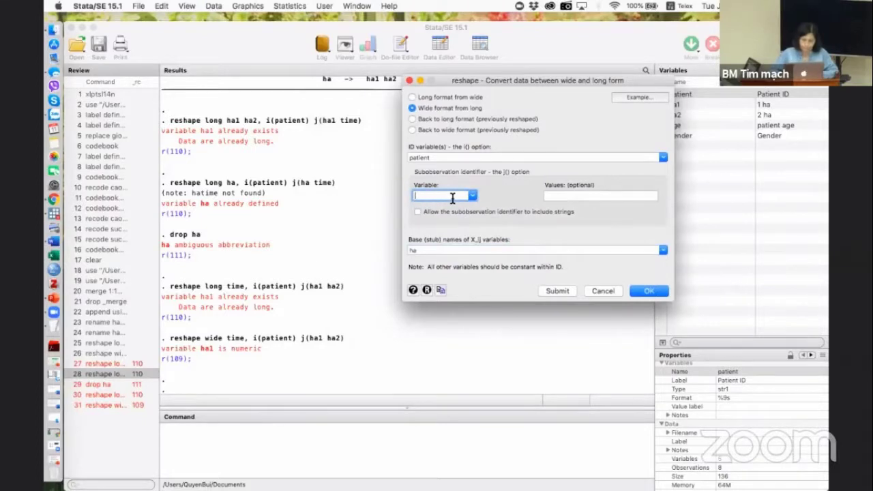
type("time")
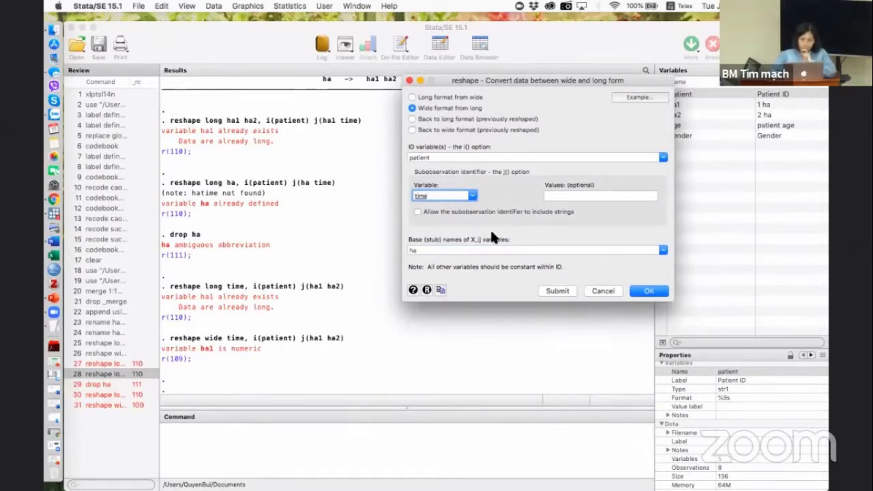
left_click(561, 291)
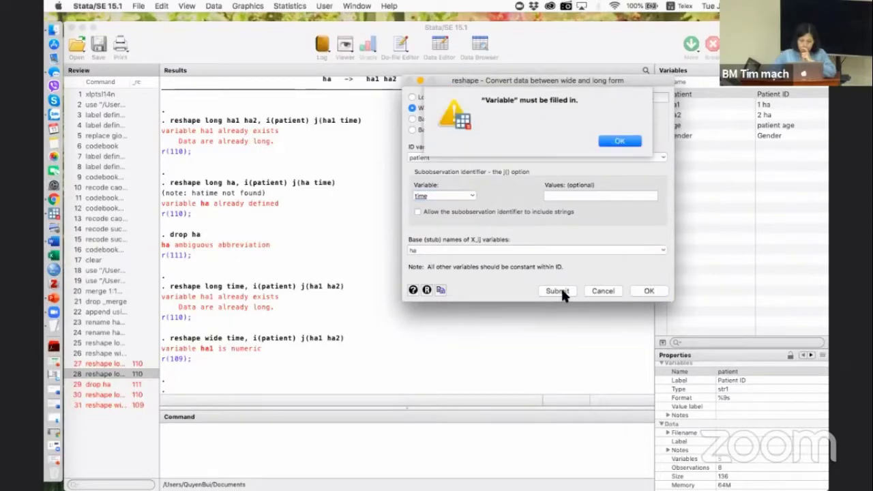
left_click(618, 143)
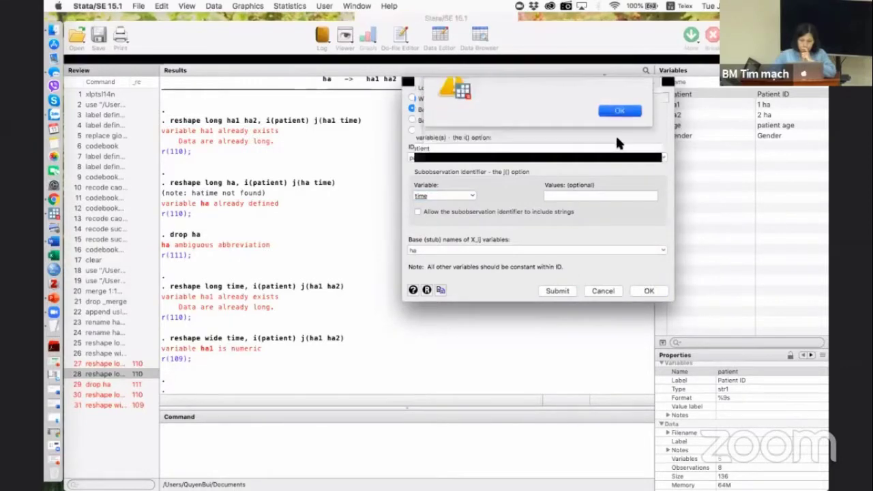
Allow the subobservation identifier to include strings, re-enter time as its variable, and cancel the reshape.
left_click(491, 208)
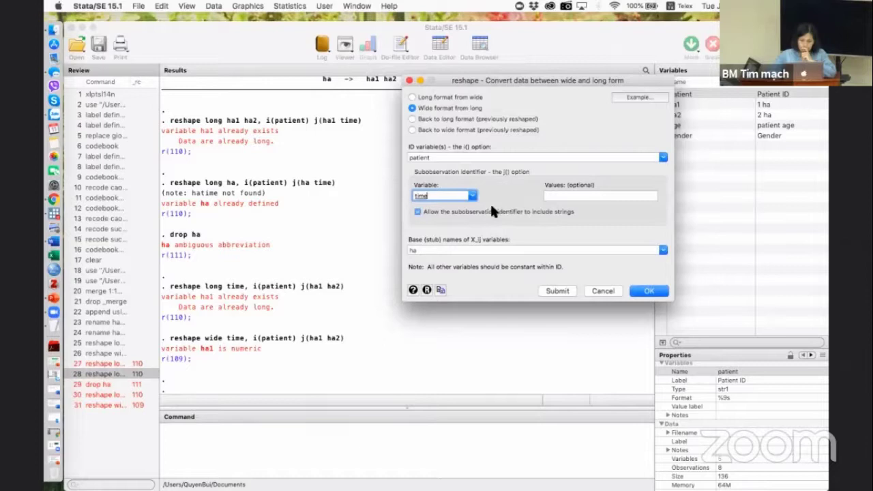
left_click(436, 196)
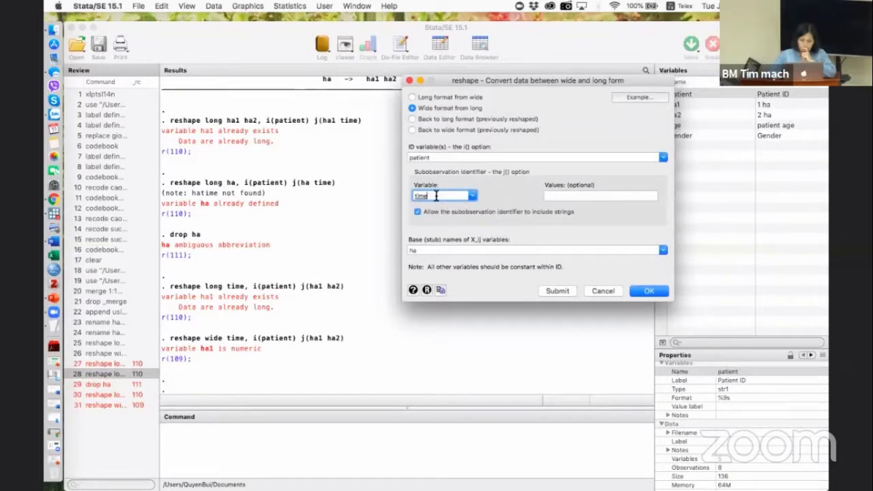
key("BackSpace")
key("BackSpace")
key("BackSpace")
key("BackSpace")
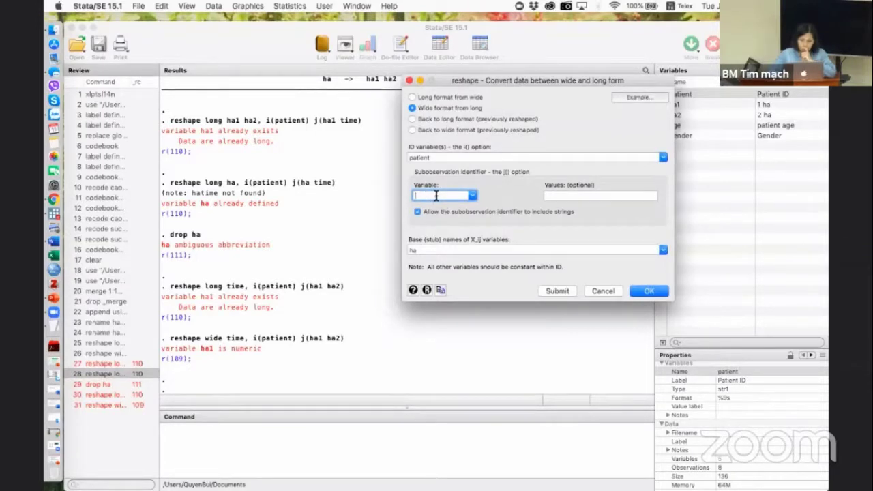
left_click(473, 196)
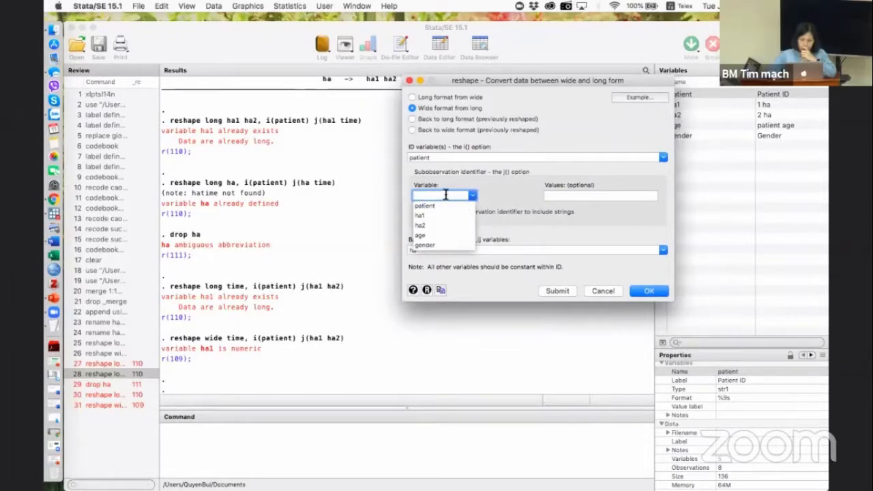
type("time")
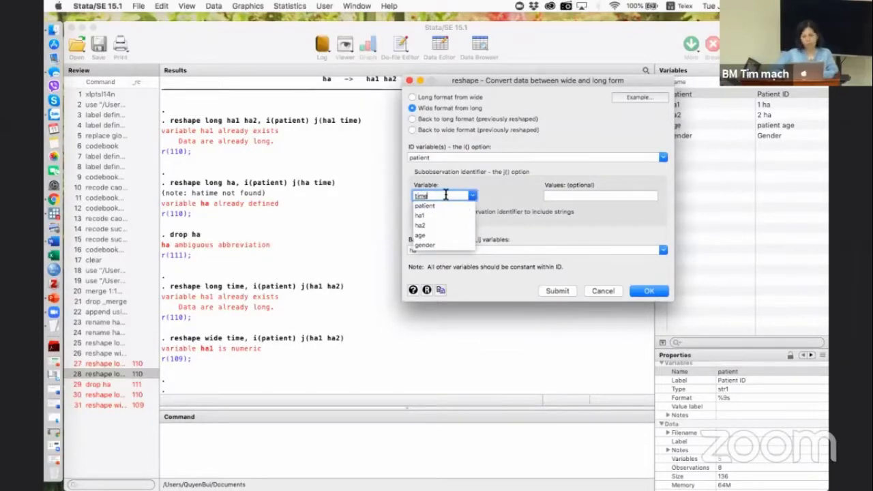
key("Return")
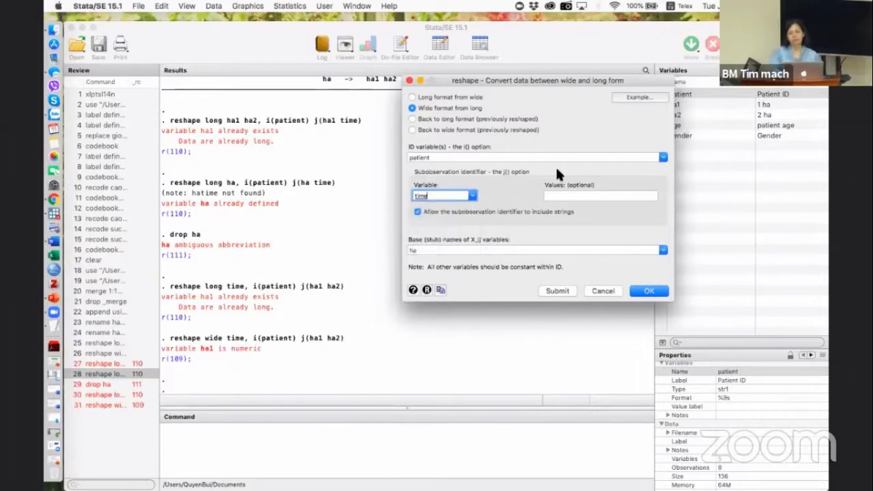
left_click(600, 291)
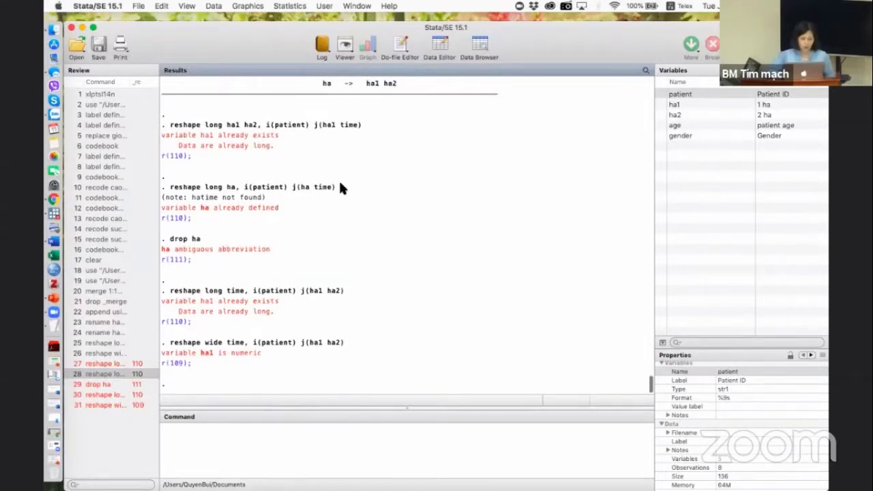
Recall the earlier commands rename ha1_bef ha1 and reshape wide from the command history.
scroll(338, 179, "up", 1)
left_click(102, 321)
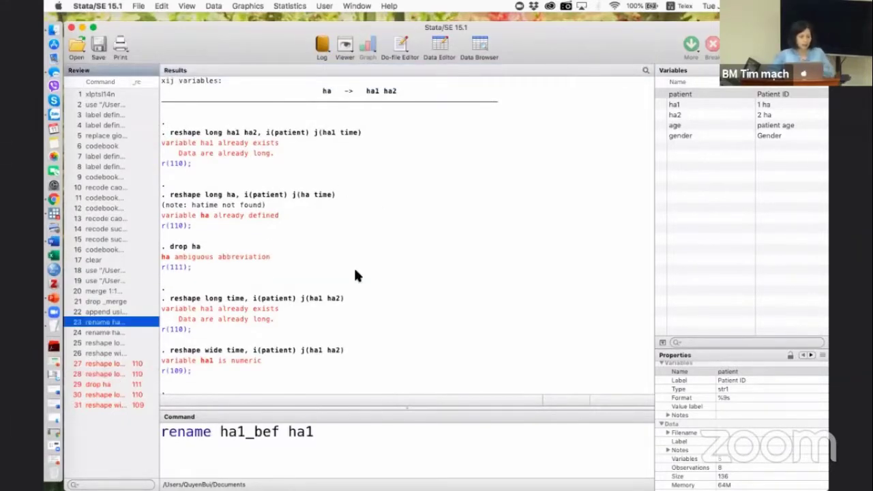
left_click(102, 351)
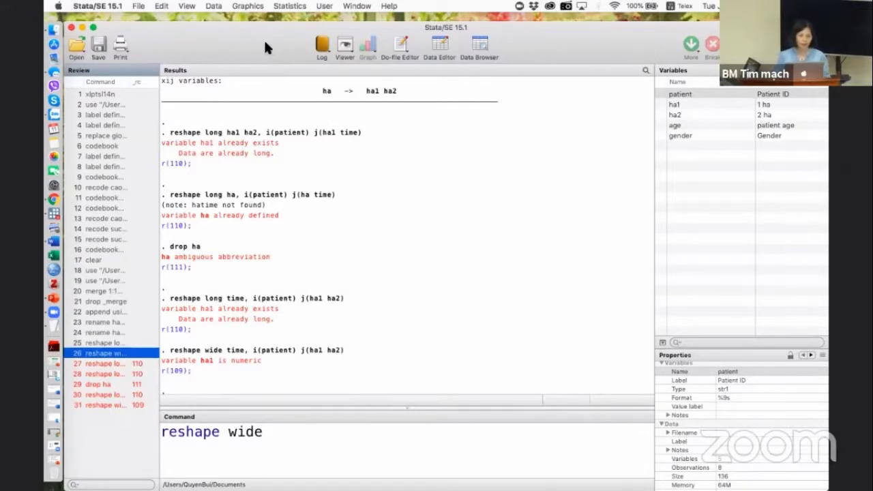
left_click(328, 7)
mouse_move(325, 6)
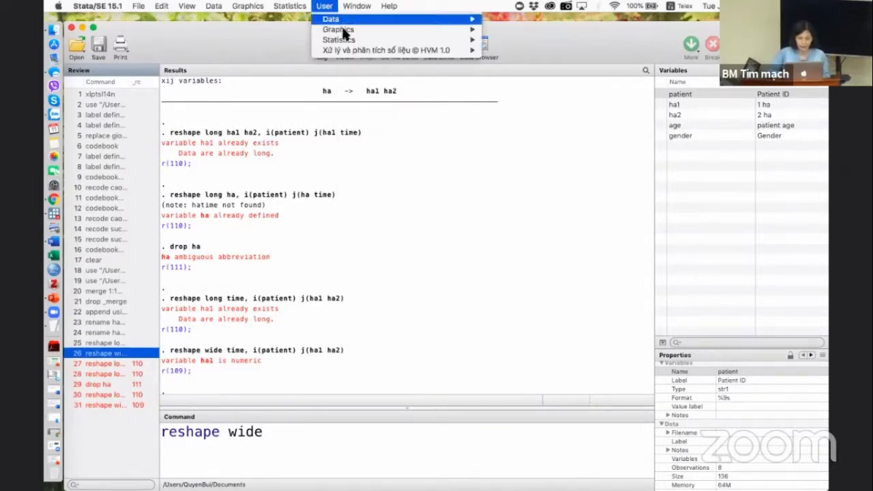
mouse_move(348, 52)
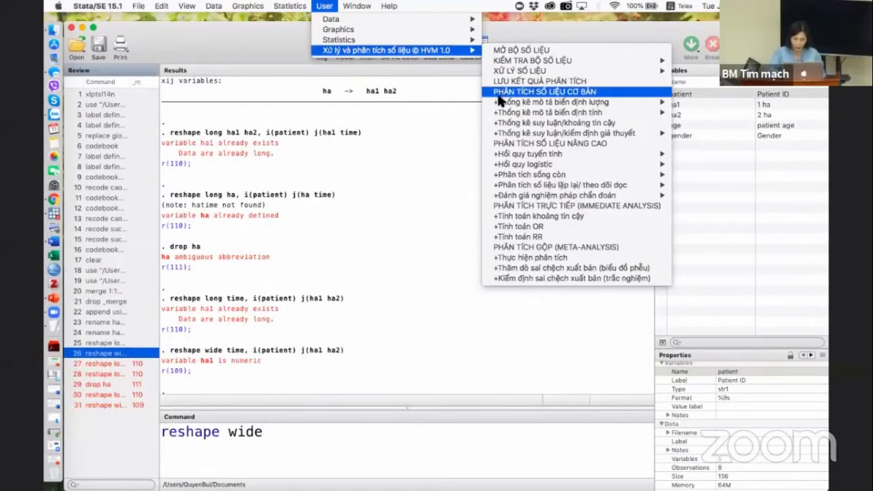
mouse_move(255, 8)
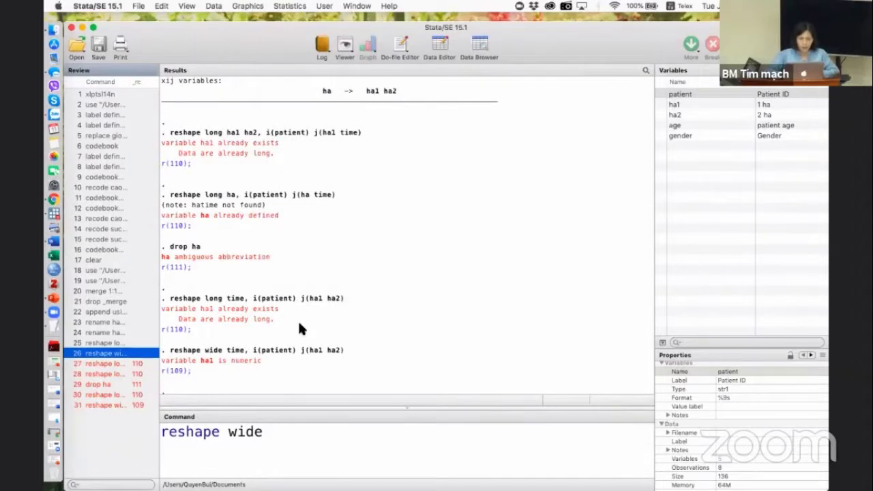
Replace the recalled command with clear and run it to remove the dataset from memory.
left_click_drag(277, 432, 132, 426)
type("C")
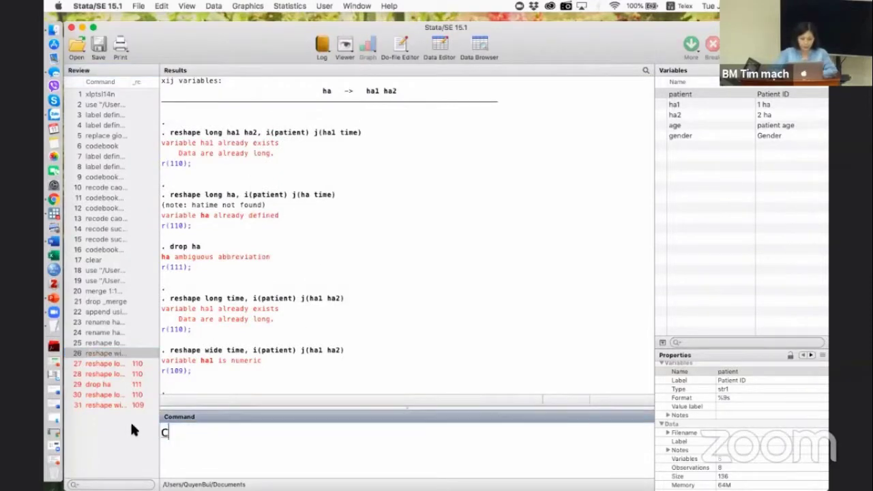
type("lear")
key("Return")
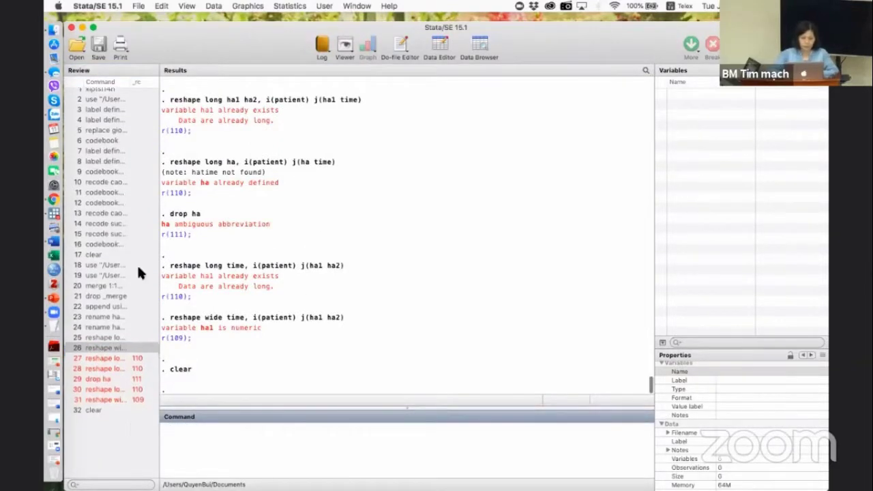
Recall the earlier use command for sl7_huyetap.dta from the command history and run it to load the dataset.
scroll(111, 175, "up", 1)
left_click(109, 111)
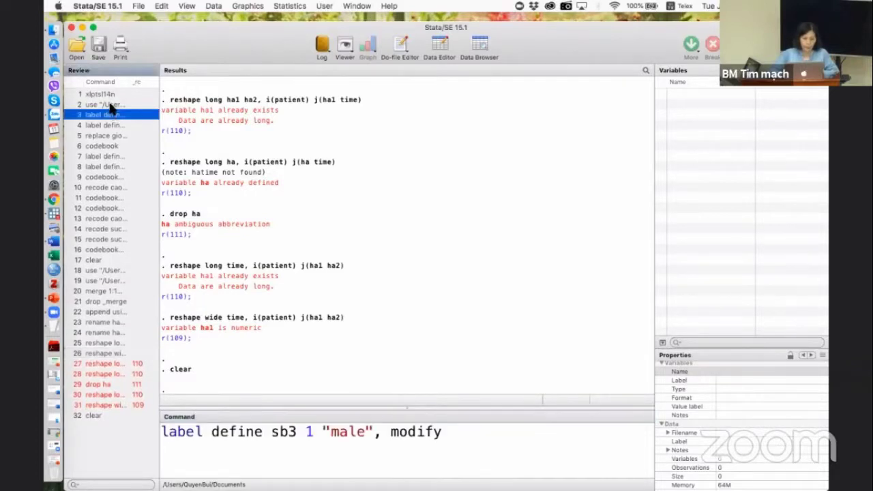
left_click(113, 105)
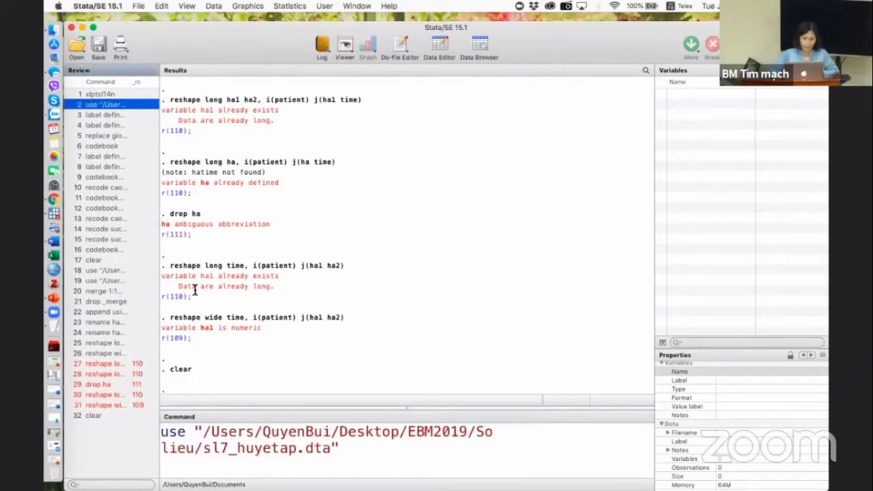
key("Return")
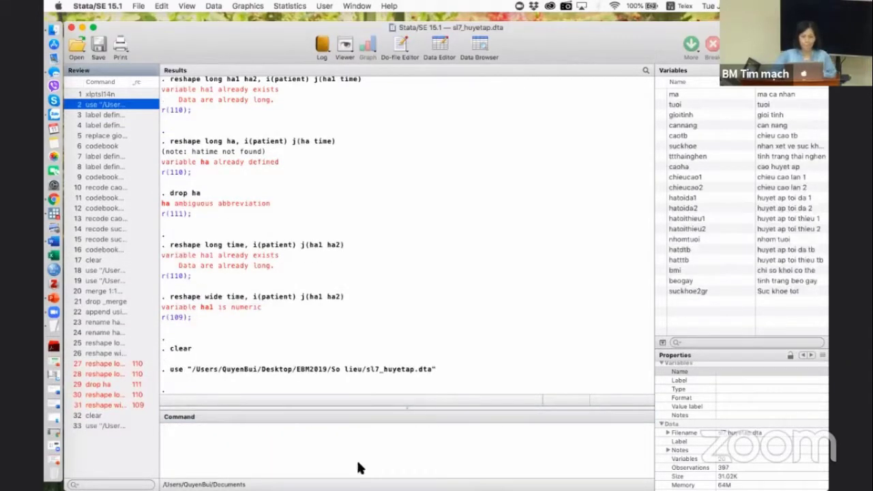
left_click(304, 451)
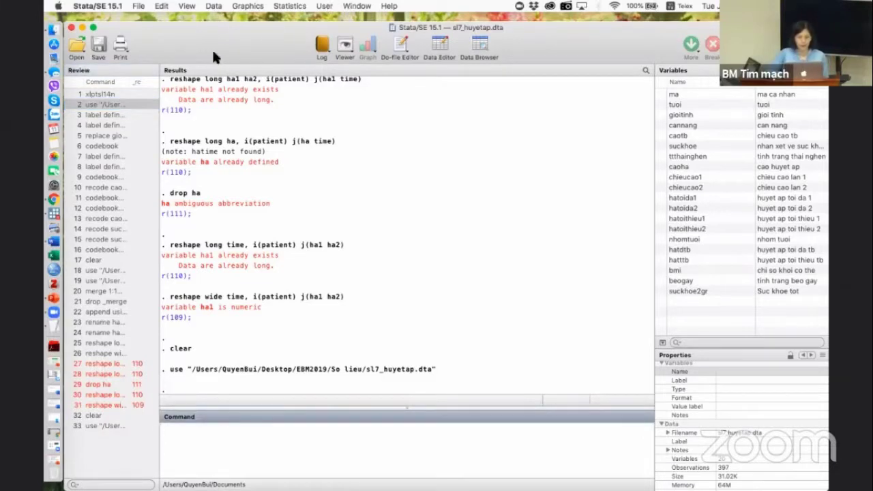
Open Slide 3_Thon...ke co ban.ppt from the Presentation folder on the Desktop in PowerPoint and start its slide show.
left_click(324, 7)
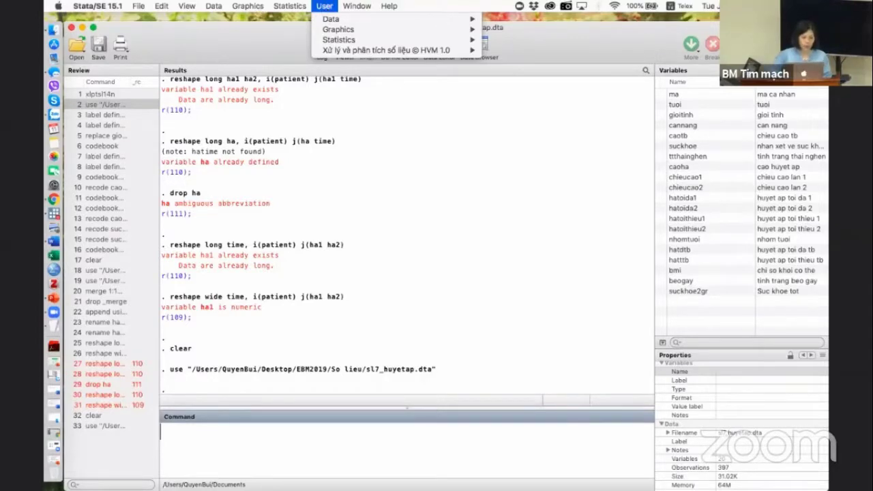
left_click(54, 30)
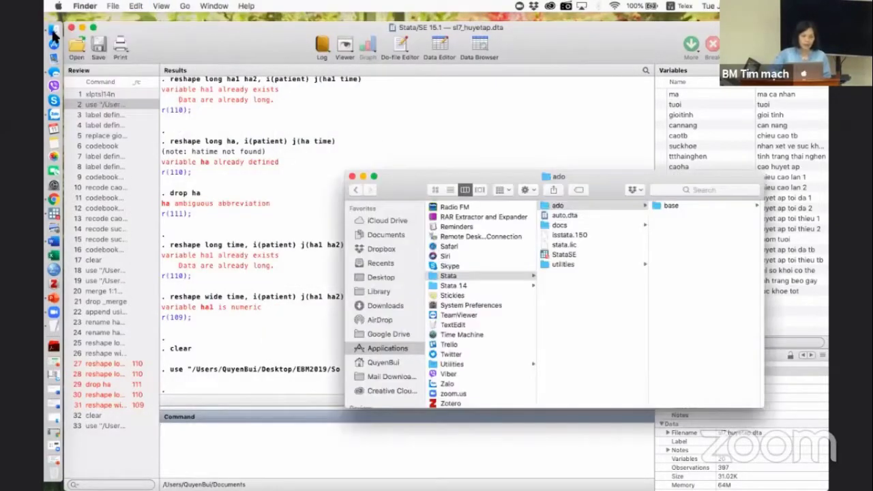
left_click(381, 277)
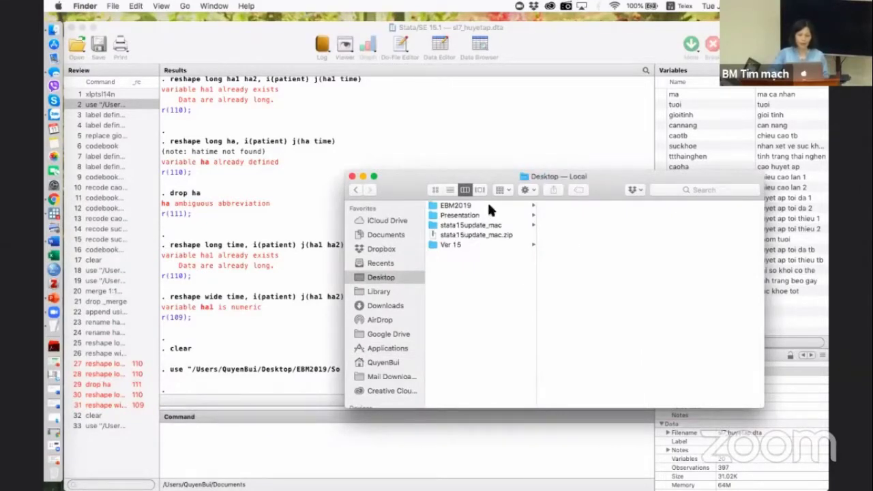
left_click(470, 216)
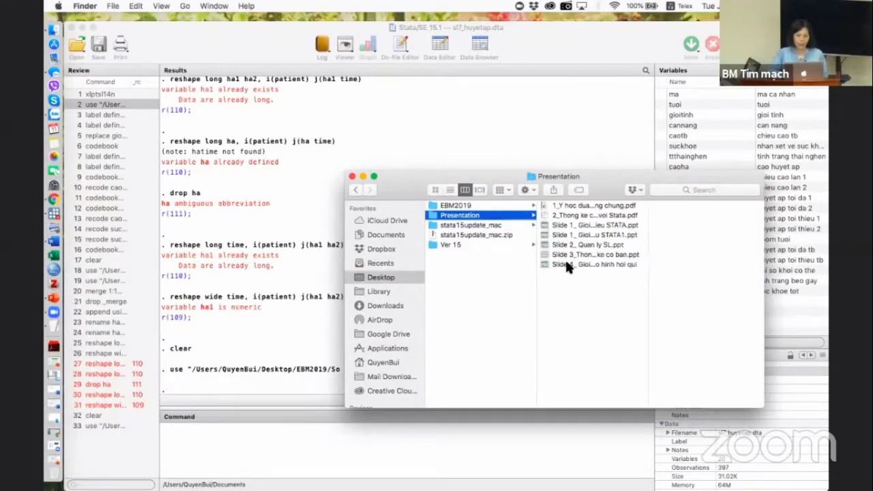
double_click(573, 256)
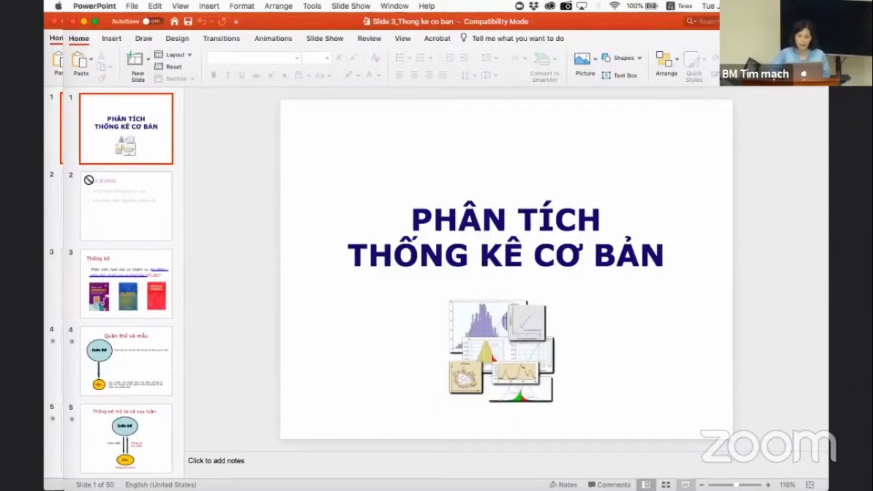
key("super+shift+Return")
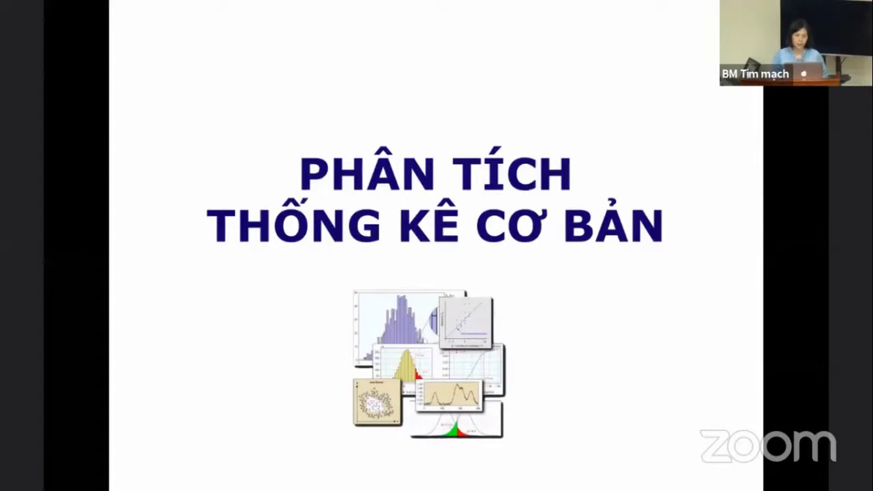
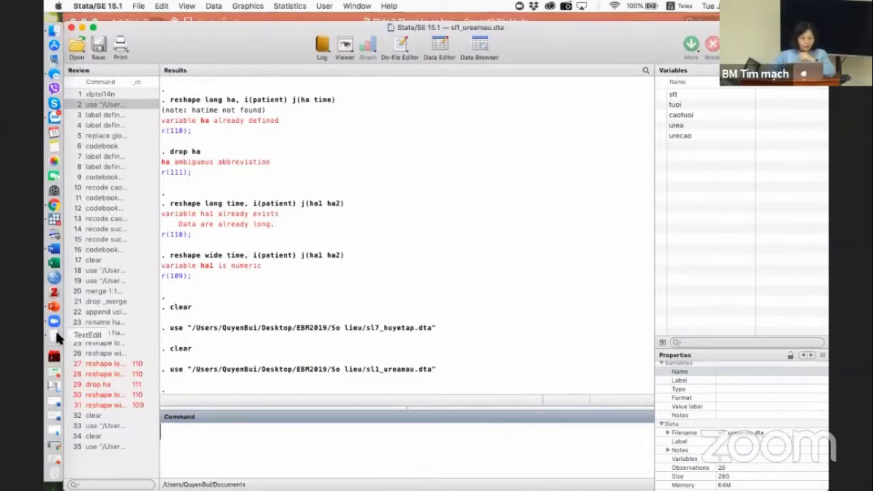
Switch to PowerPoint and show the sl1_ureamau exercise slide full screen to read its commands, ending the slide show when done.
left_click(54, 307)
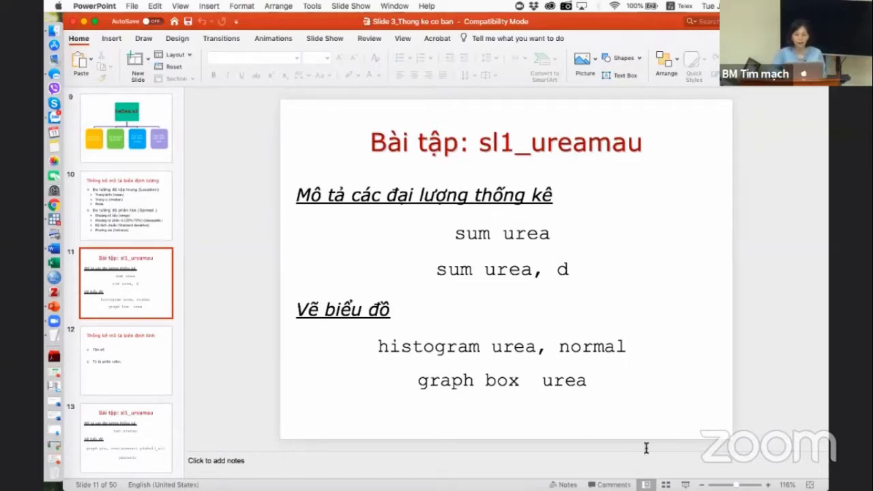
left_click(685, 484)
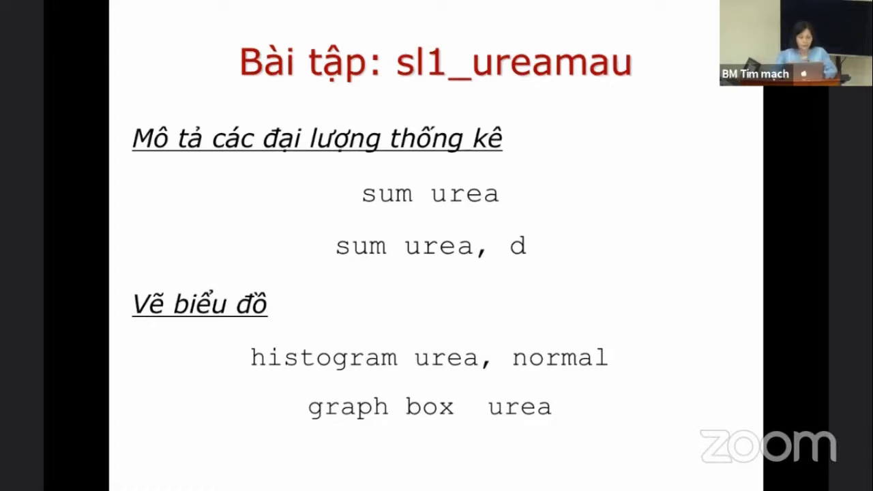
key("Escape")
Switch to Stata and run sum urea to get the basic summary statistics of the urea variable.
left_click(54, 235)
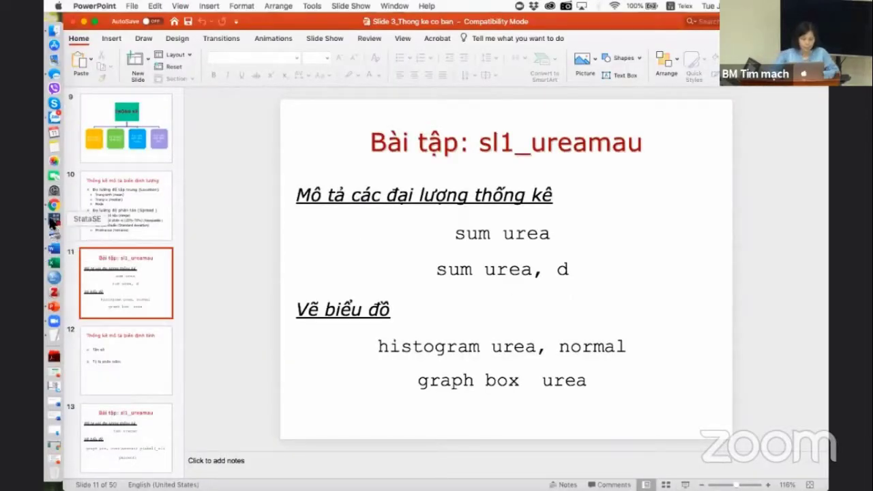
type("sum")
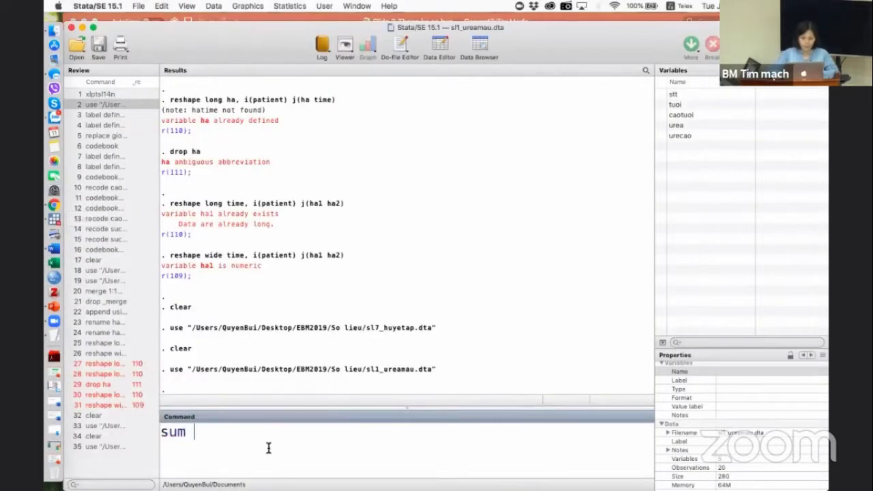
double_click(656, 124)
left_click(398, 425)
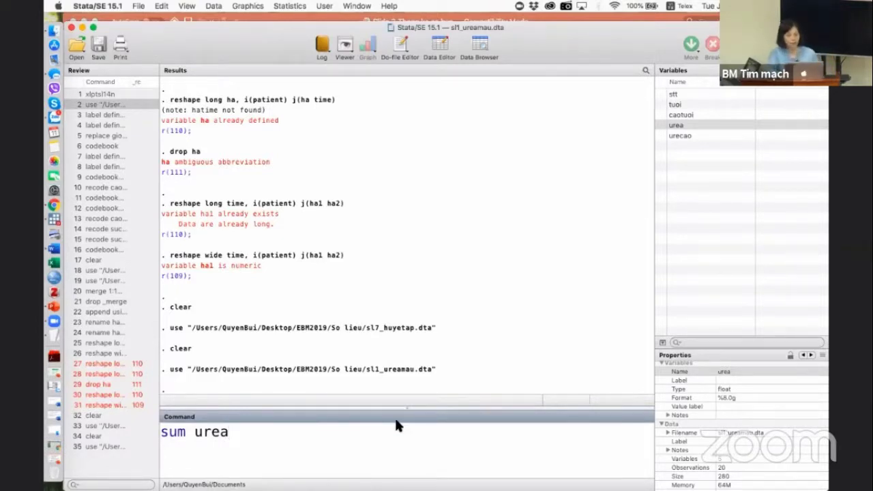
key("Return")
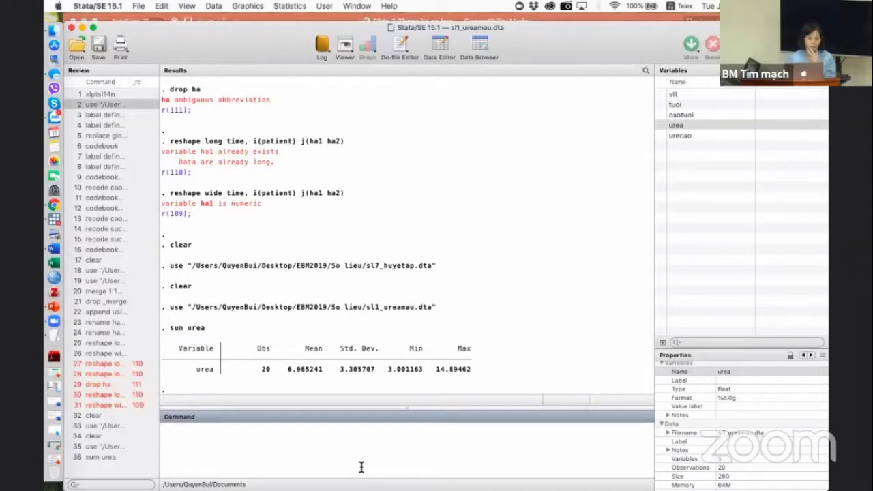
Recall the sum urea command, add the detail option as sum urea, d, and run it.
left_click(100, 455)
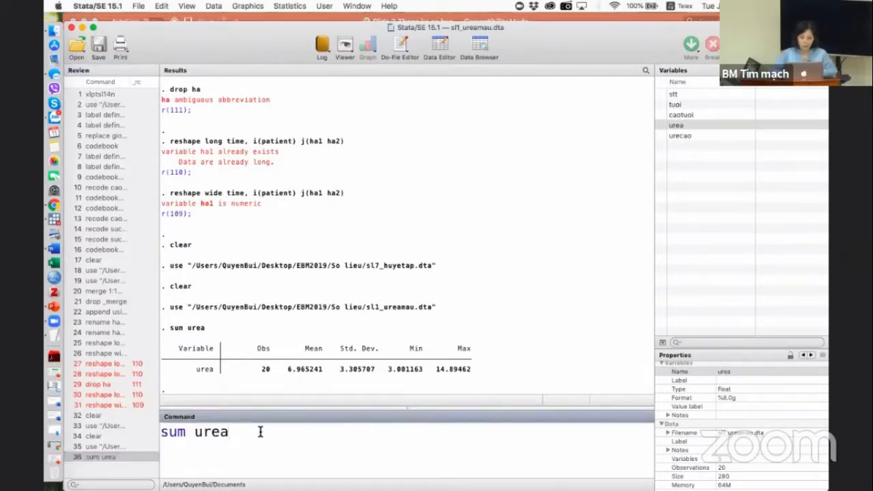
type(", d")
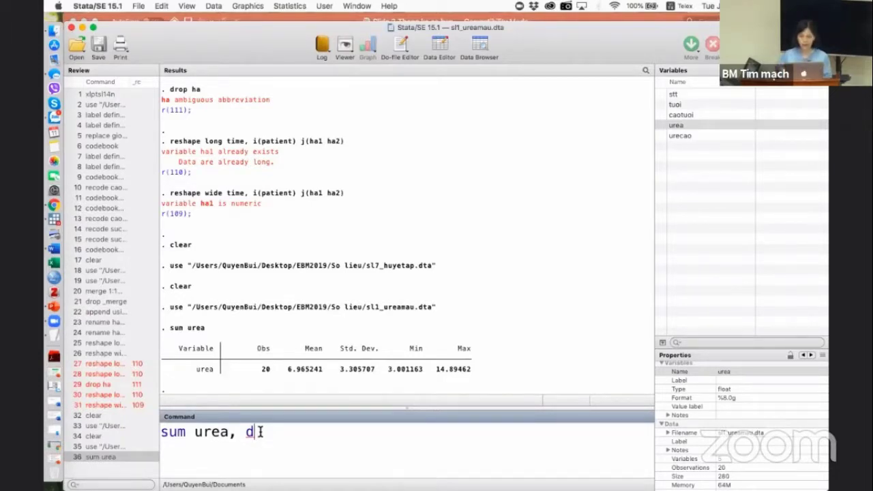
key("Return")
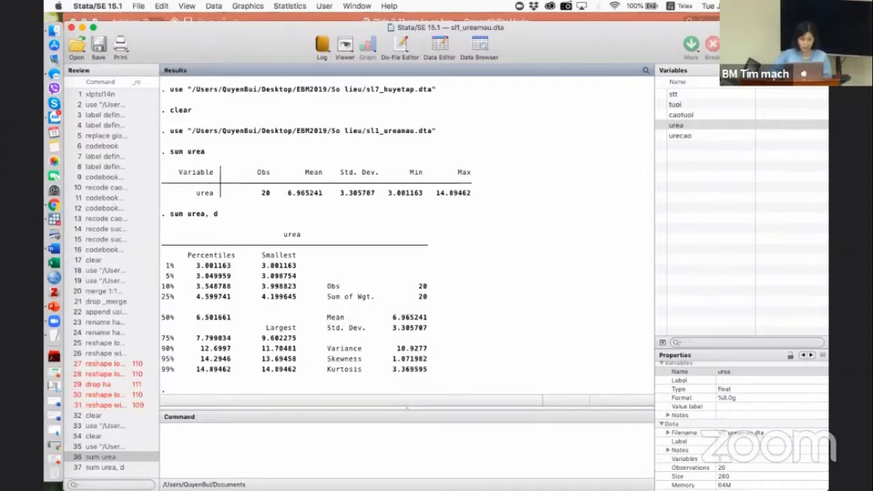
Summarize urea with standard display through the summarize dialog, and rerun the earlier sum urea command for comparison.
left_click(325, 5)
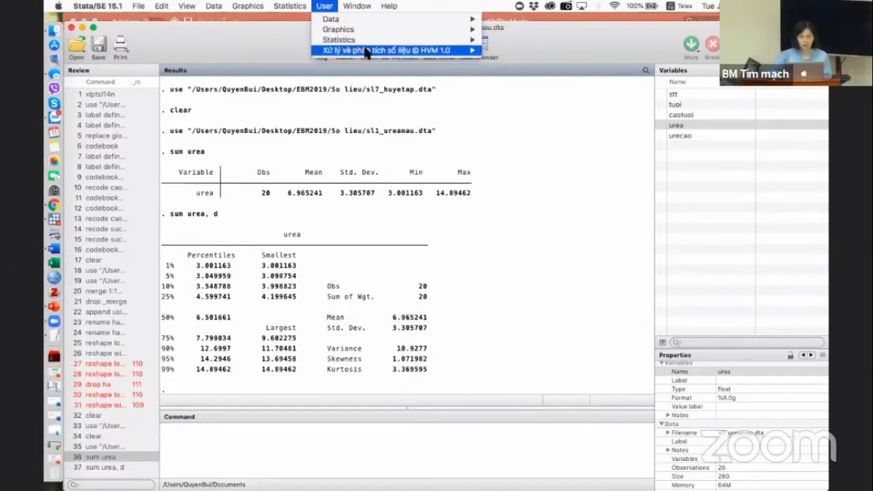
mouse_move(366, 53)
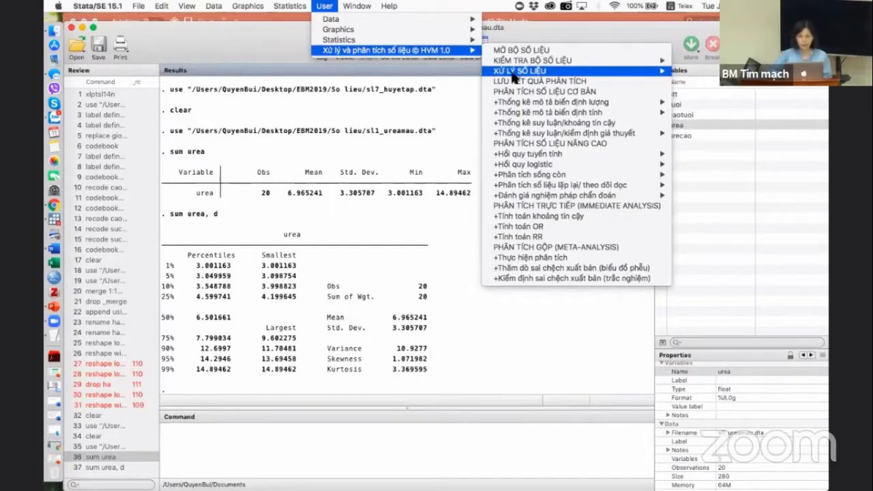
mouse_move(524, 103)
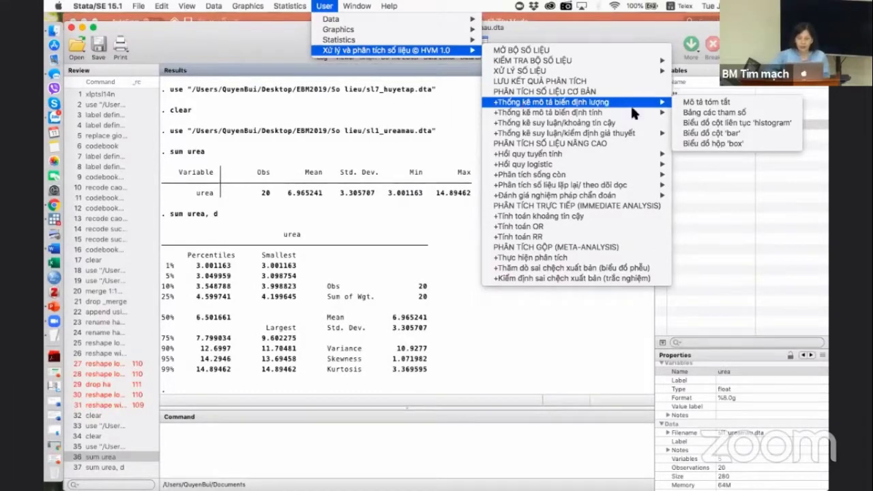
left_click(691, 104)
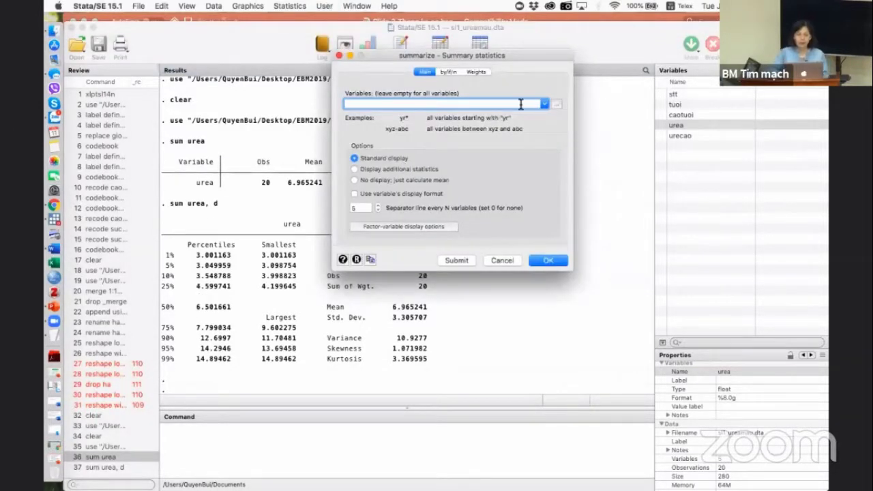
left_click(543, 105)
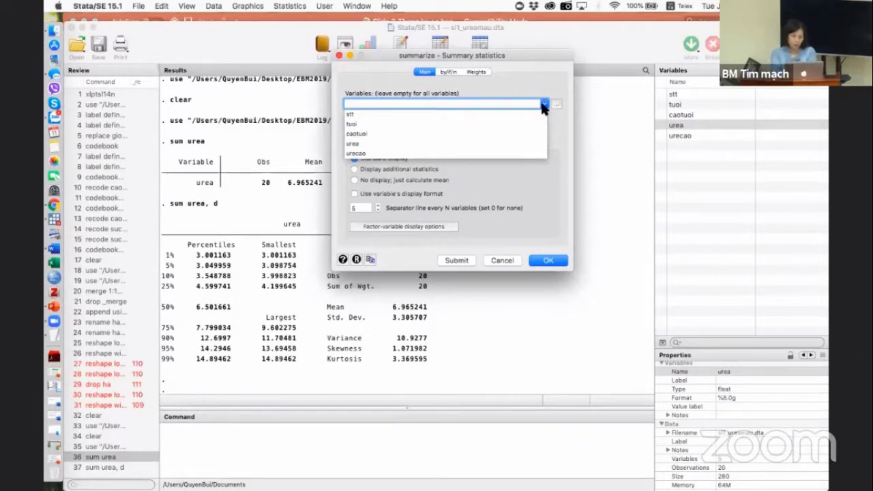
left_click(352, 143)
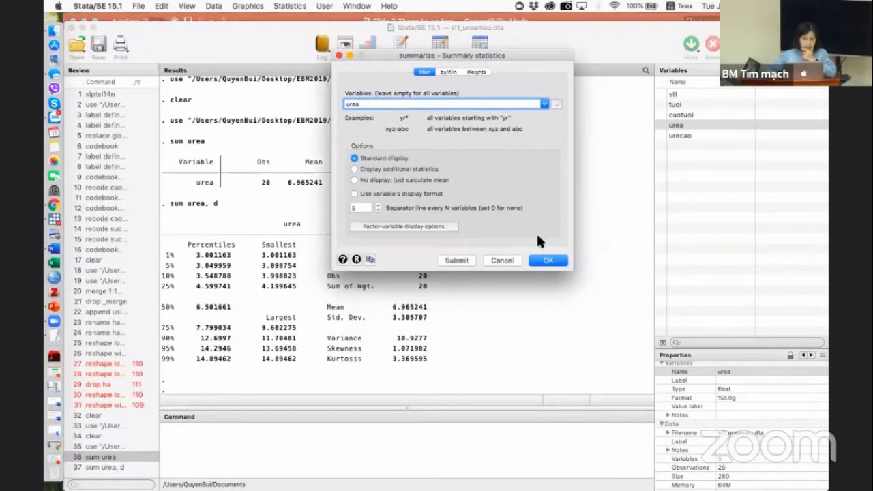
left_click(545, 260)
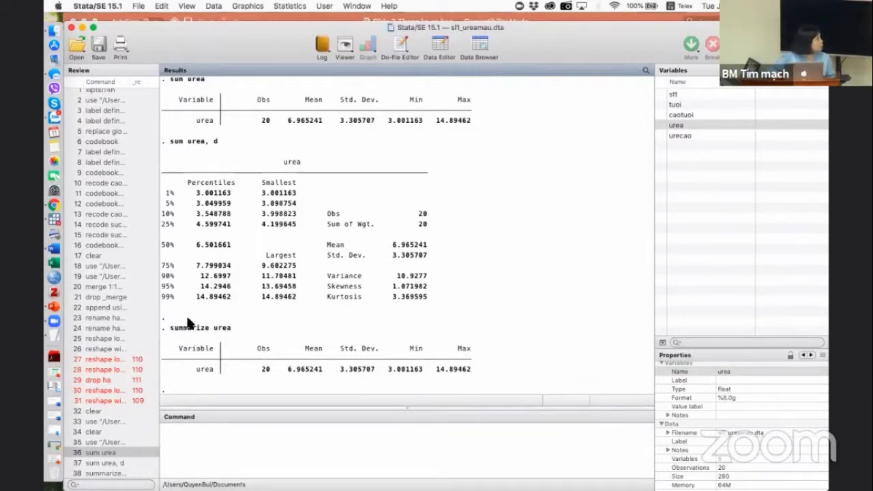
left_click(107, 452)
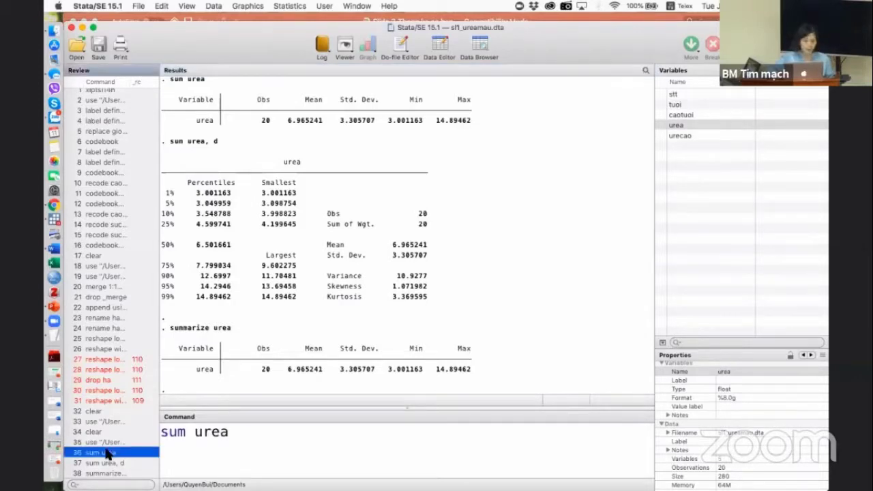
key("Return")
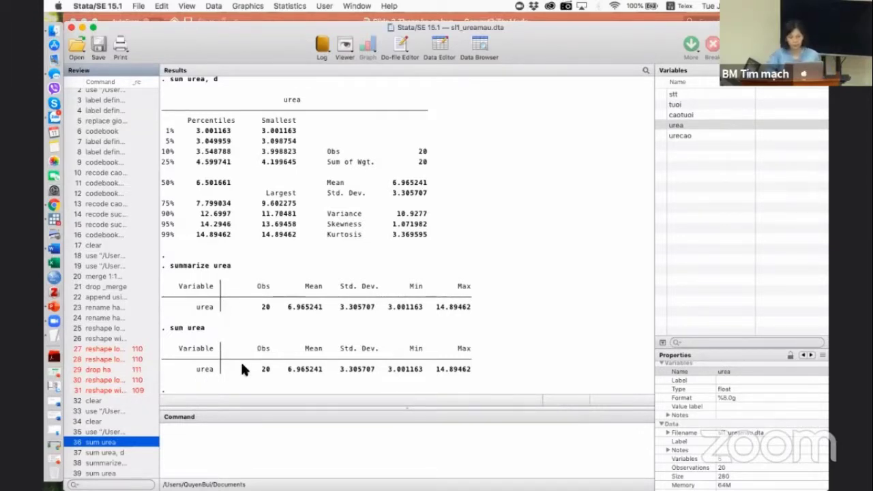
Produce a compact summary statistics table (tabstat) for urea with the default statistic, using the custom menu for quantitative variables.
left_click(329, 6)
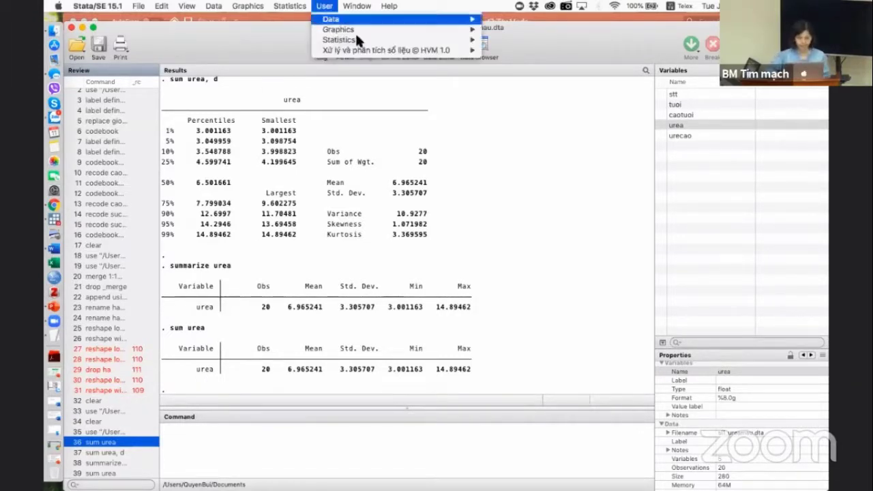
mouse_move(423, 50)
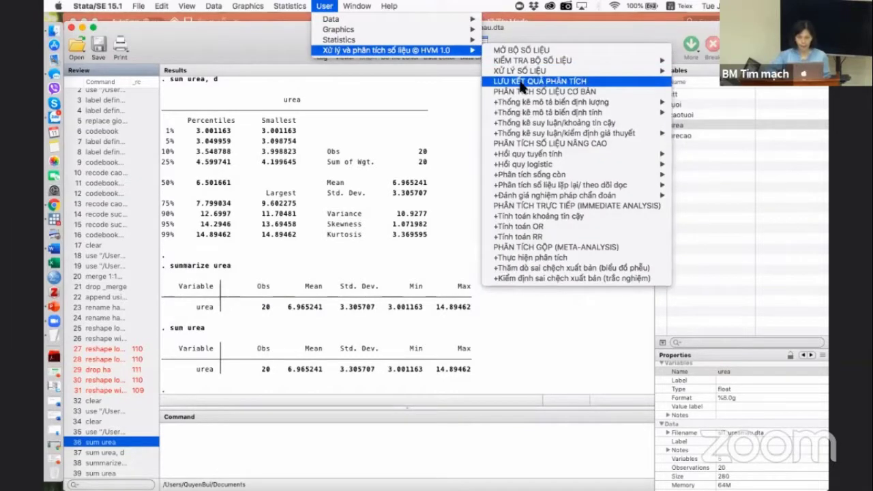
mouse_move(530, 102)
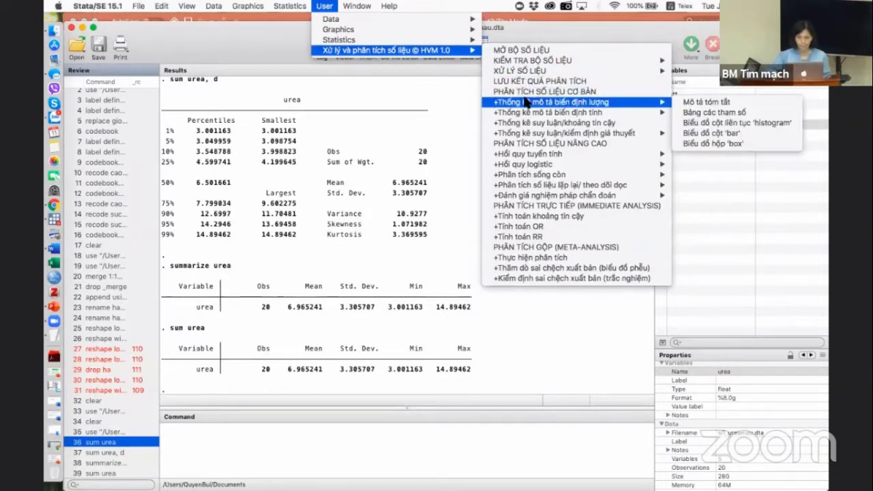
left_click(702, 118)
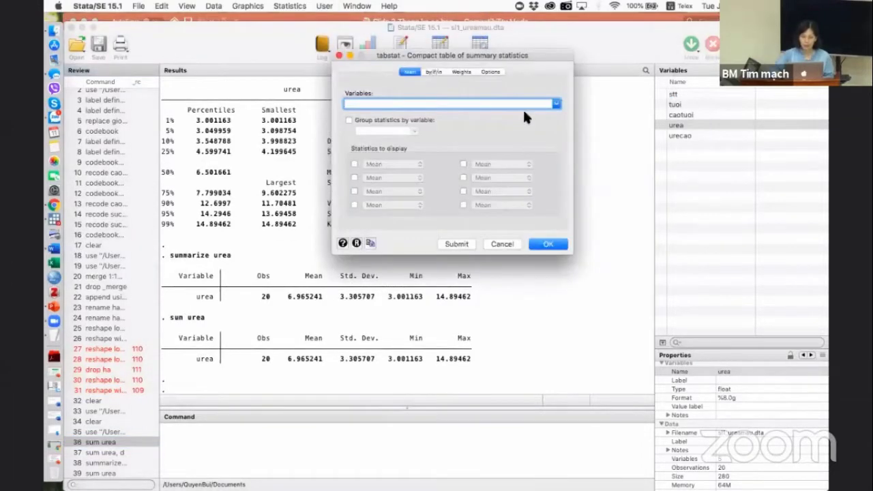
left_click(557, 104)
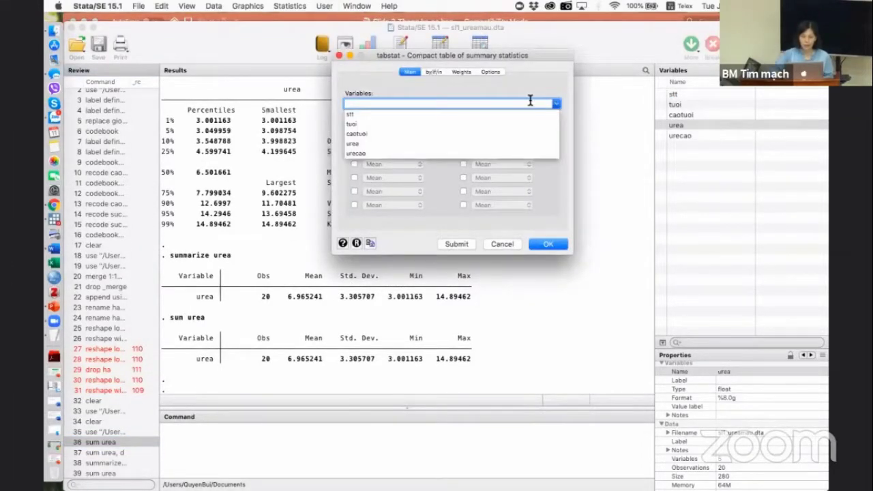
left_click(354, 144)
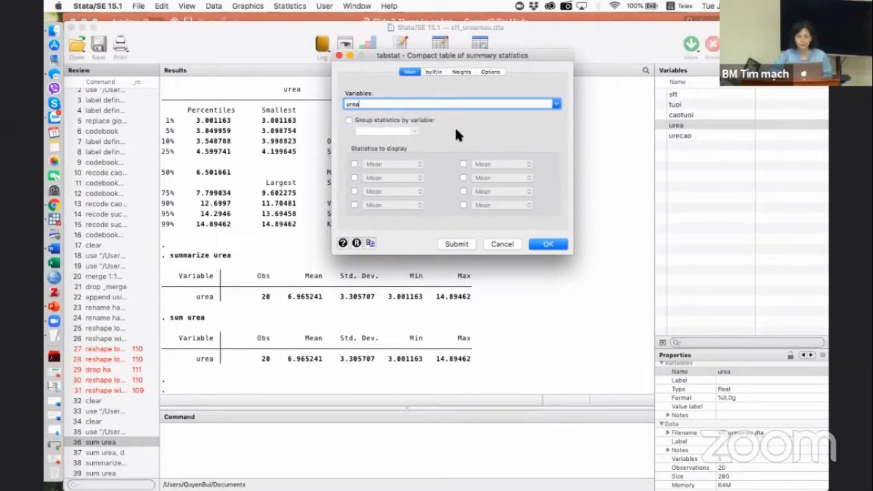
left_click(542, 245)
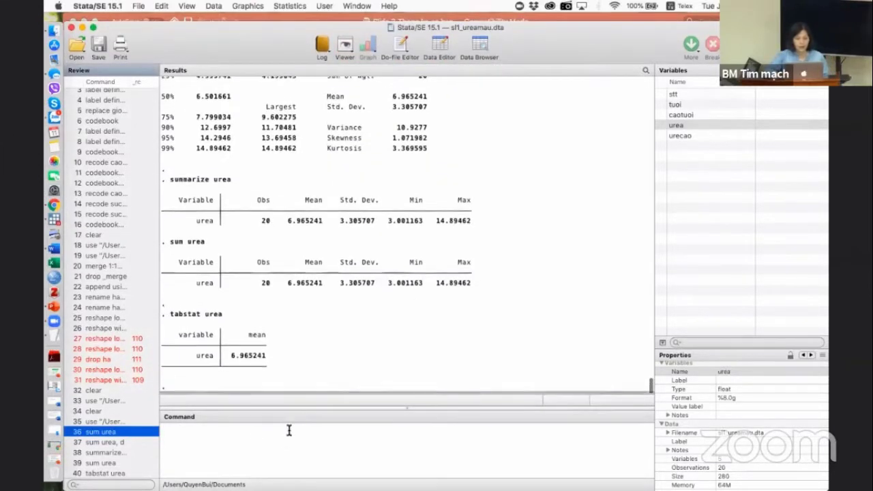
left_click(285, 441)
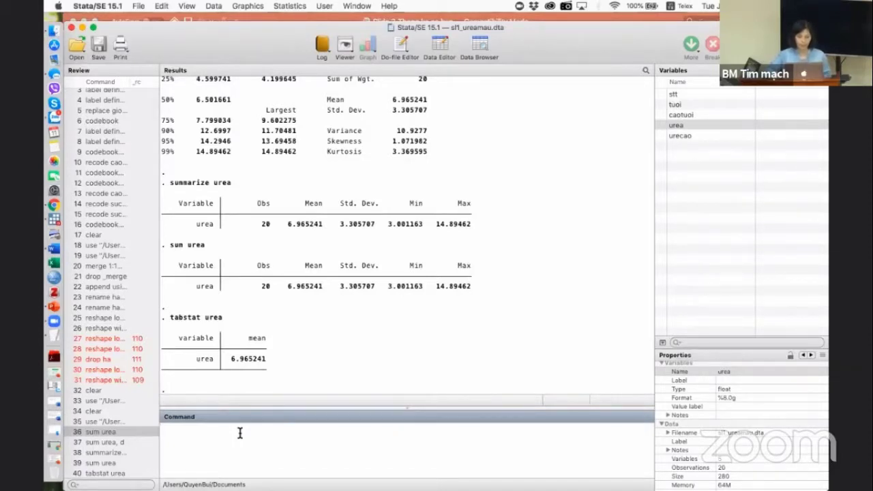
Summarize urea with standard display, repeating the command by groups of caotuoi through the summarize dialog.
left_click(327, 6)
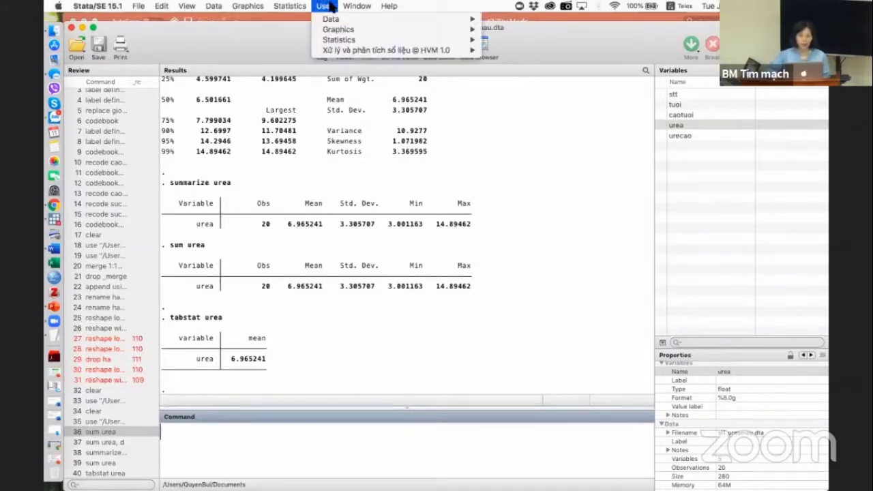
mouse_move(360, 54)
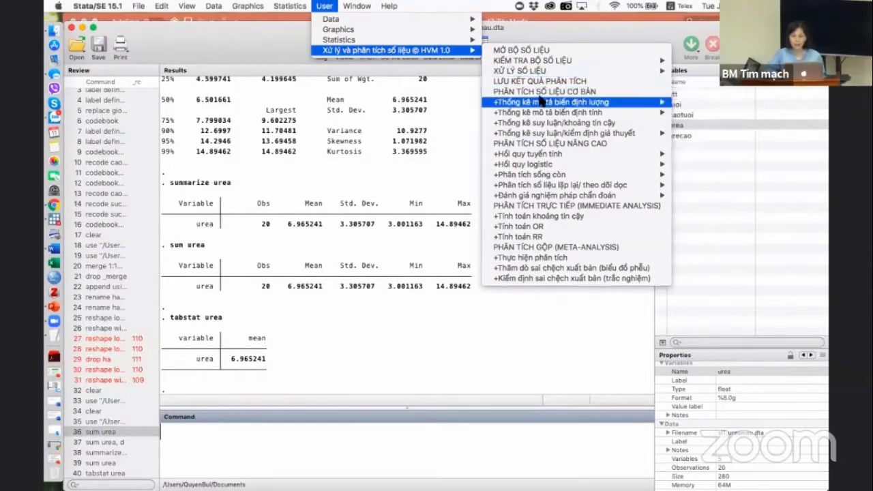
mouse_move(541, 100)
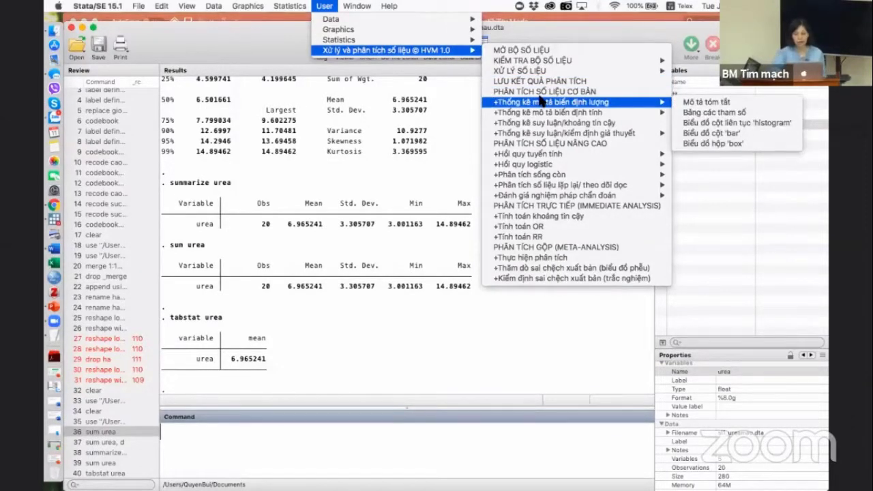
left_click(691, 104)
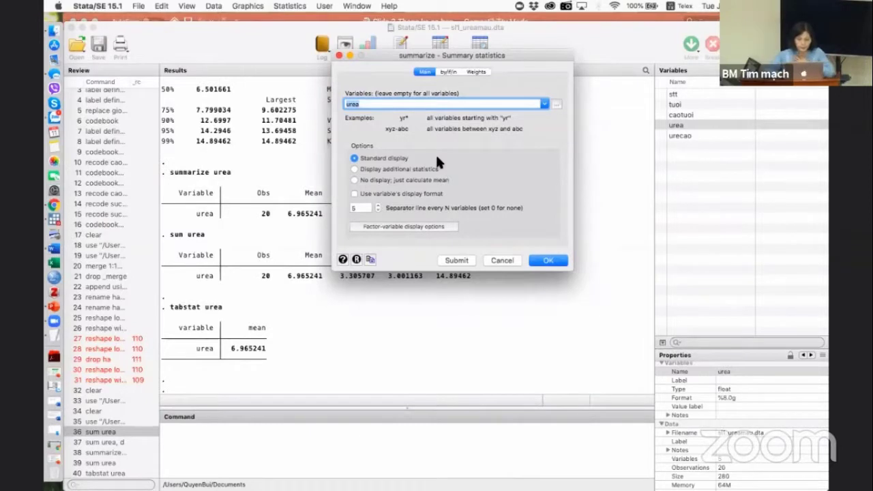
left_click(446, 72)
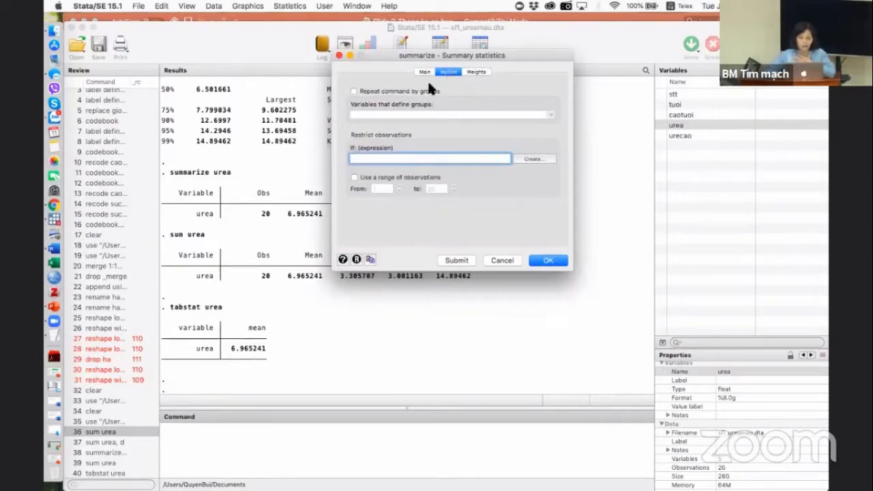
left_click(380, 88)
left_click(550, 117)
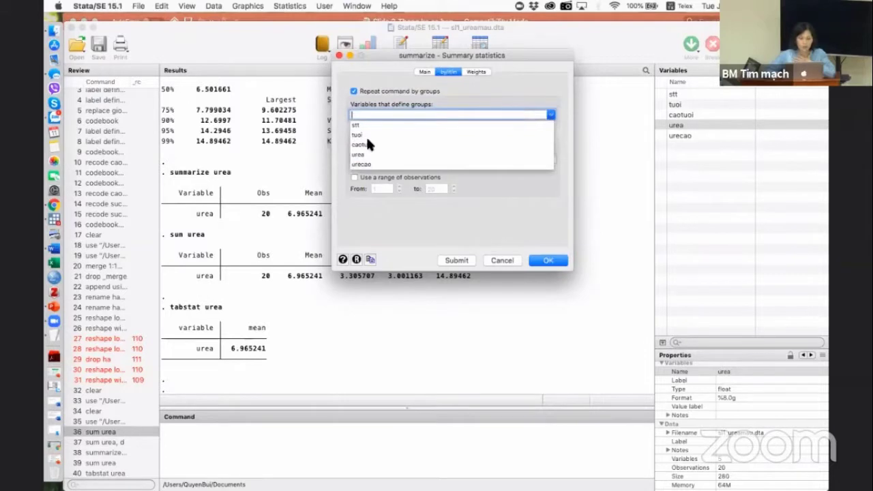
left_click(356, 146)
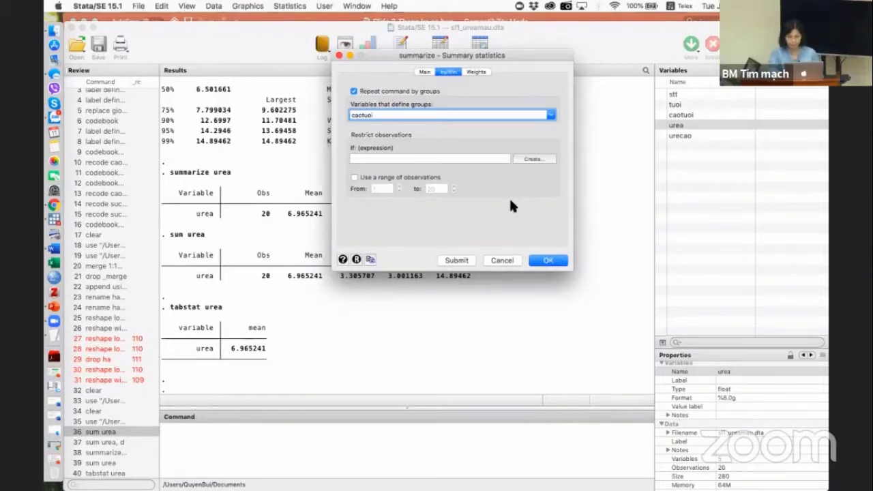
left_click(546, 260)
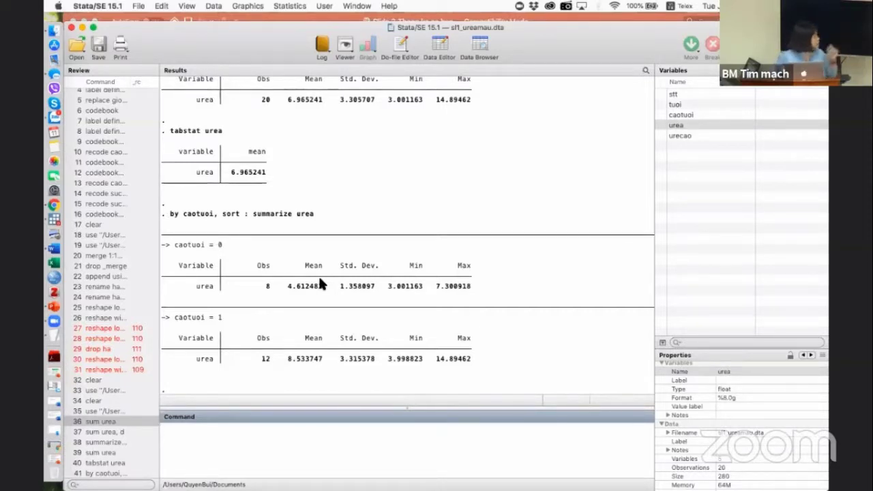
left_click(183, 214)
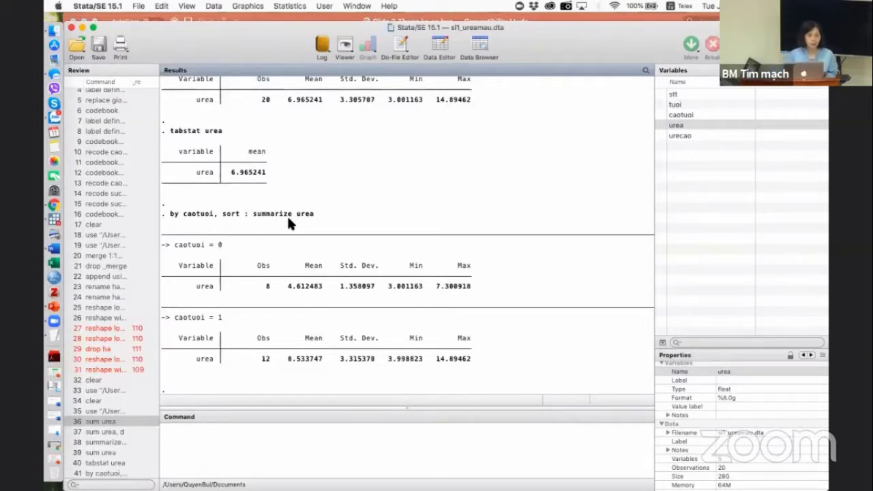
Create a histogram of the continuous variable urea with density on the Y axis.
left_click(326, 6)
mouse_move(364, 52)
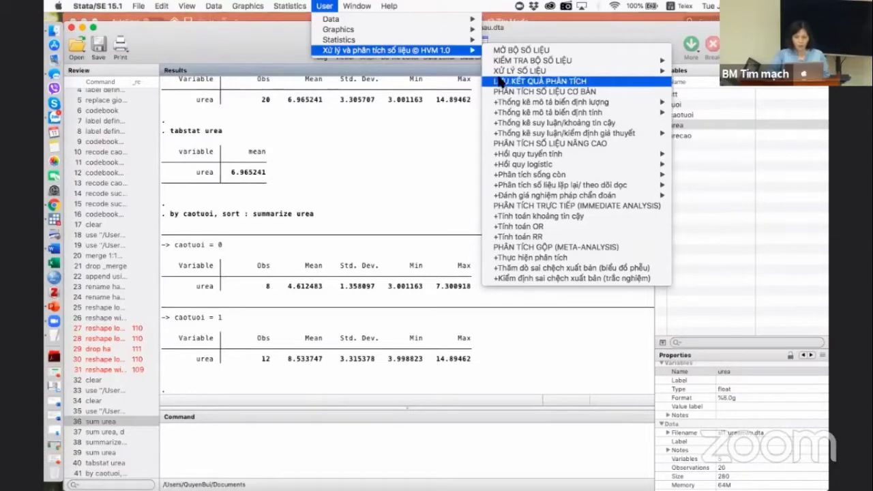
mouse_move(547, 104)
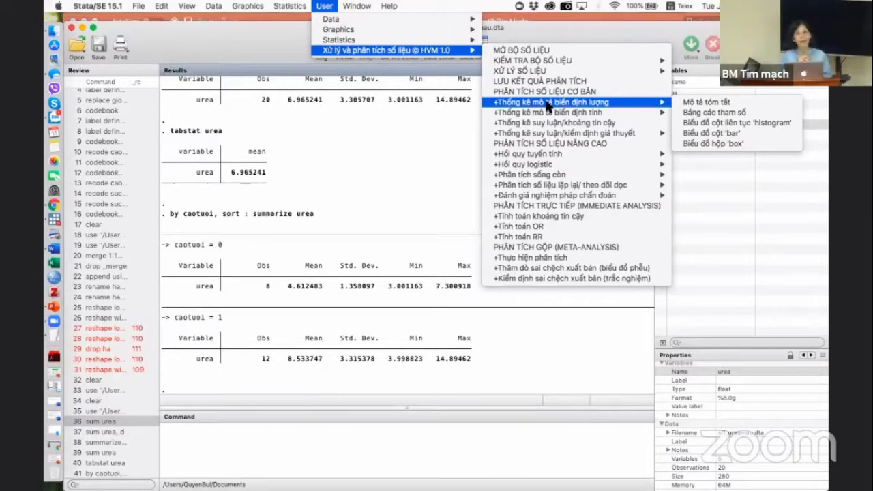
left_click(716, 124)
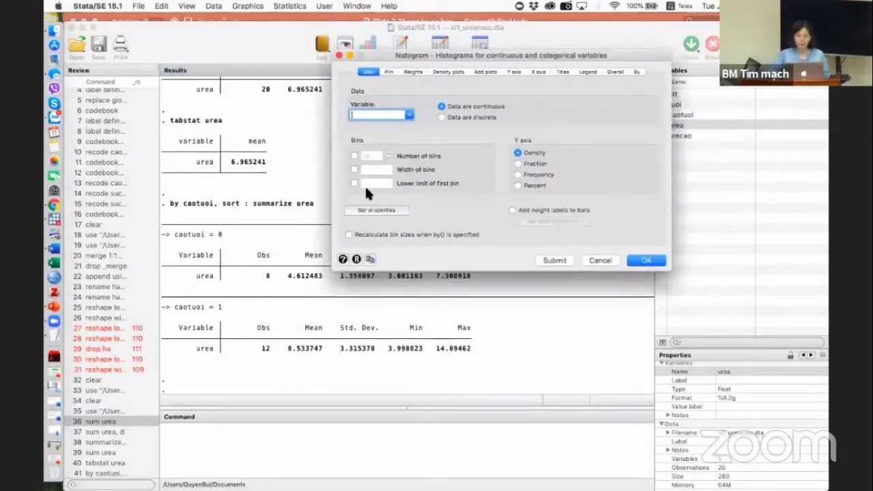
left_click(409, 116)
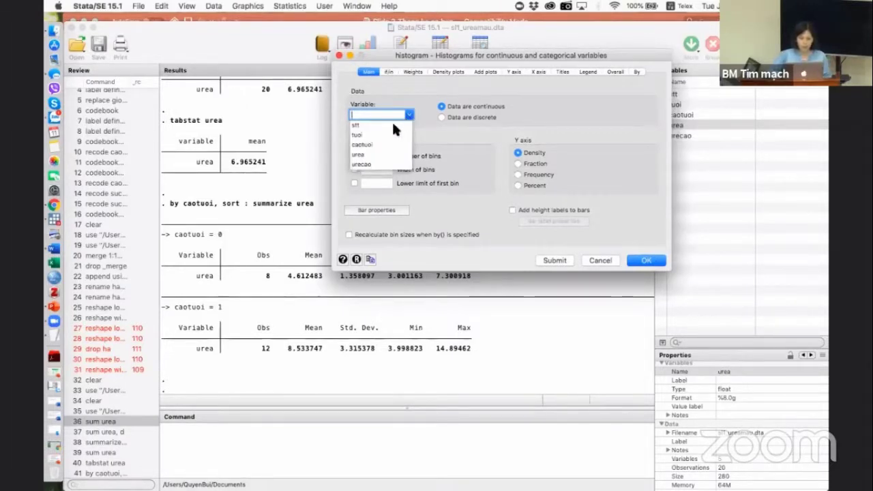
left_click(368, 154)
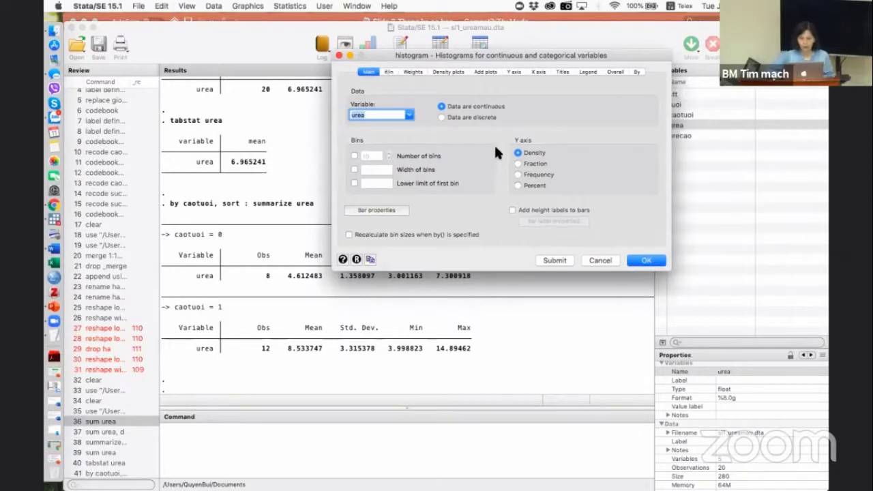
left_click(563, 258)
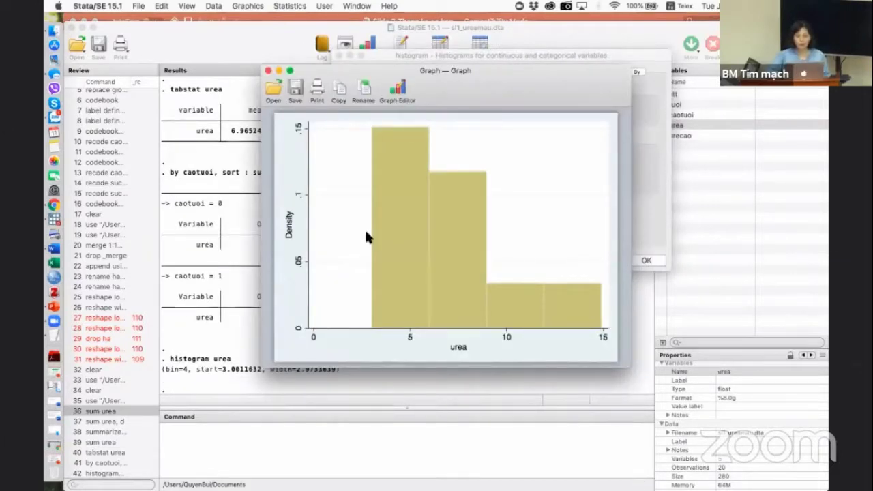
Edit the histogram in the Graph Editor and set the x-axis title text to "Lượng Urê máu".
left_click(399, 92)
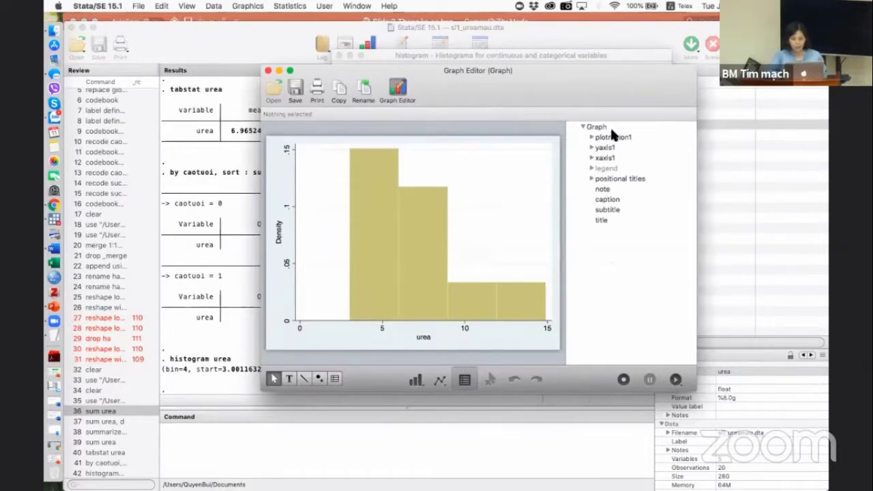
left_click(600, 209)
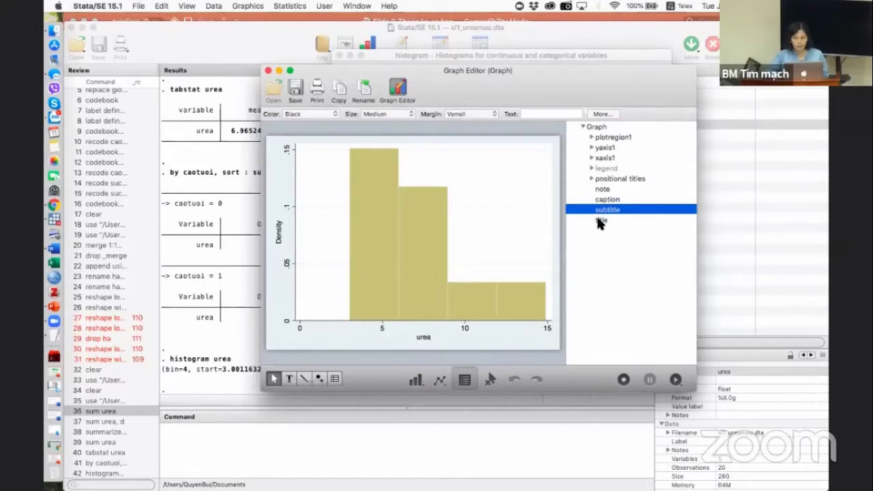
left_click(599, 221)
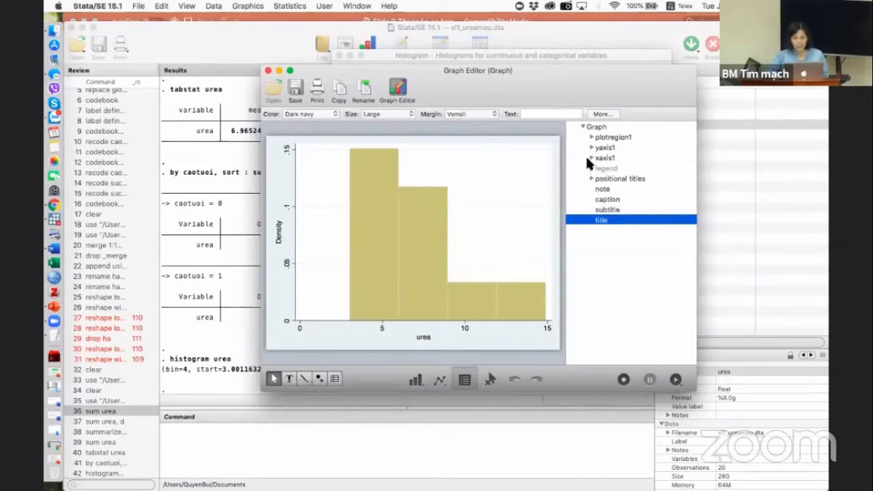
left_click(590, 157)
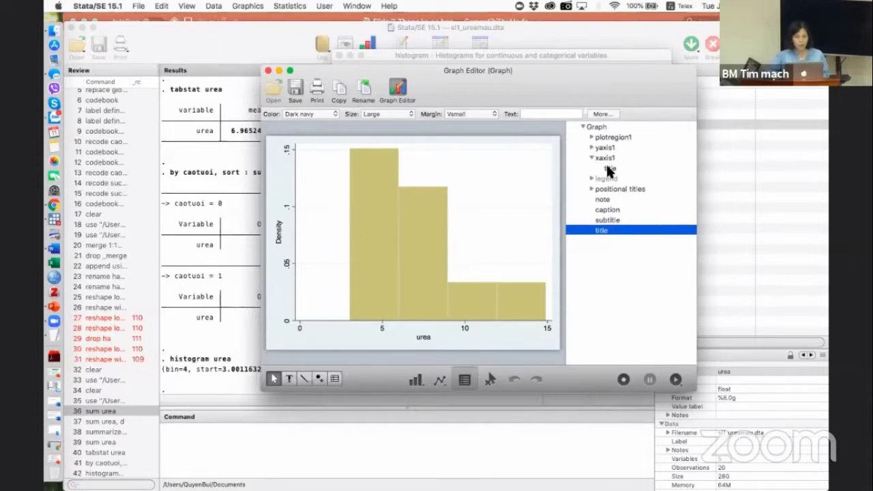
left_click(591, 146)
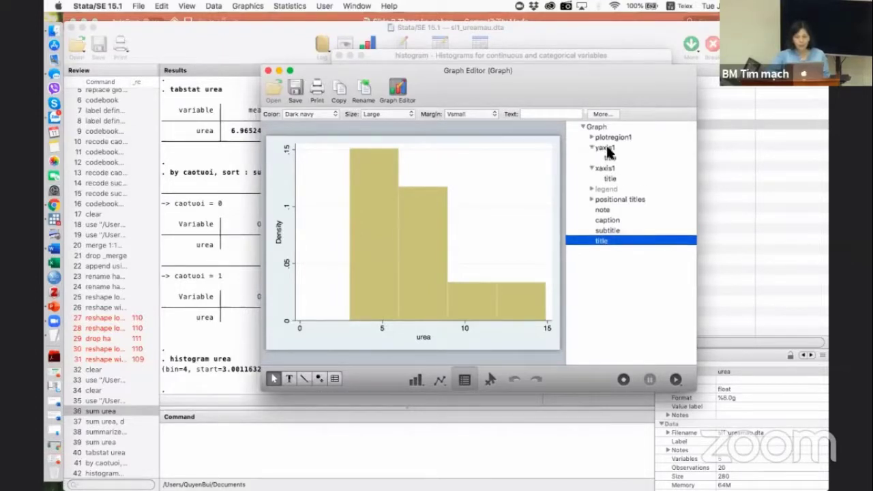
left_click(610, 178)
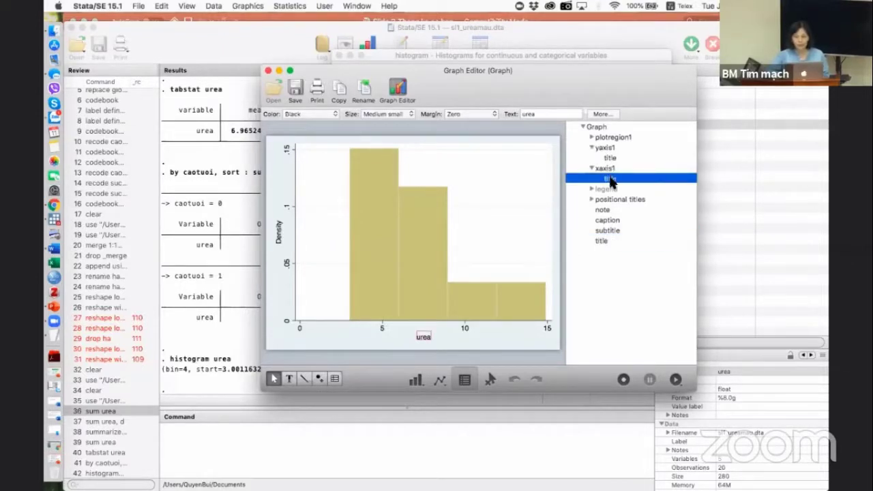
left_click(548, 114)
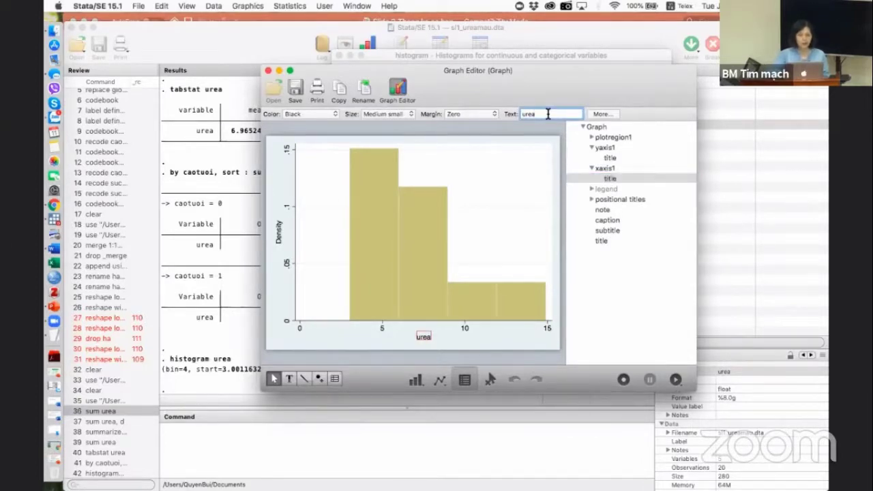
key("BackSpace")
key("BackSpace")
key("BackSpace")
key("BackSpace")
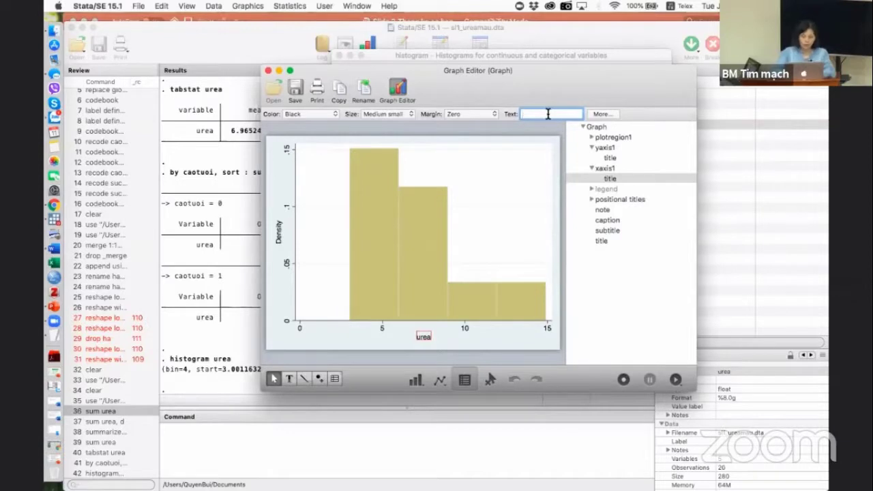
type("Lượng ur")
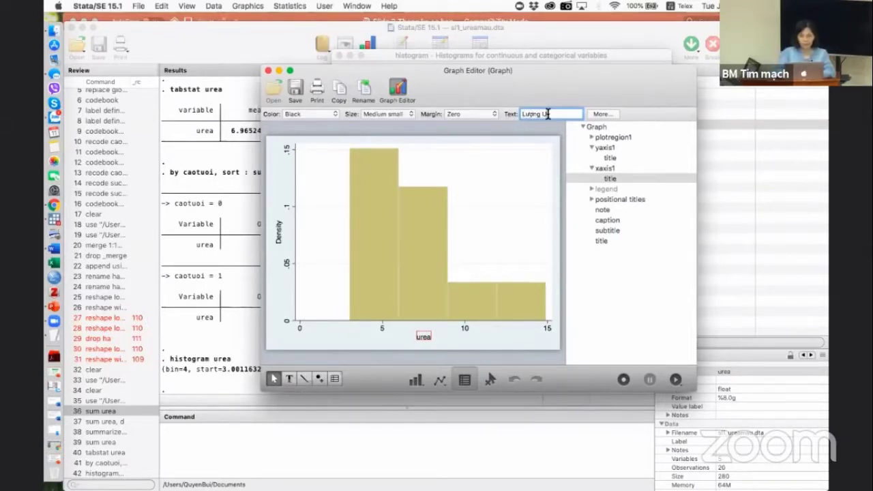
type("ê máu")
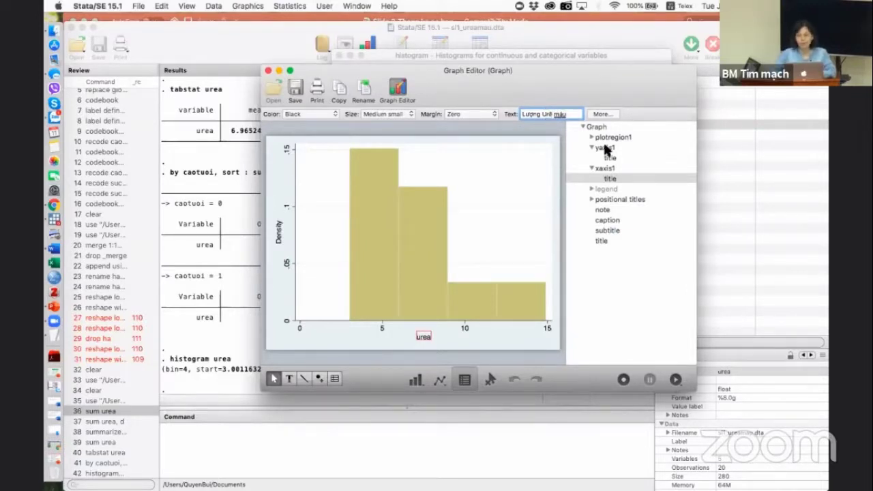
key("Return")
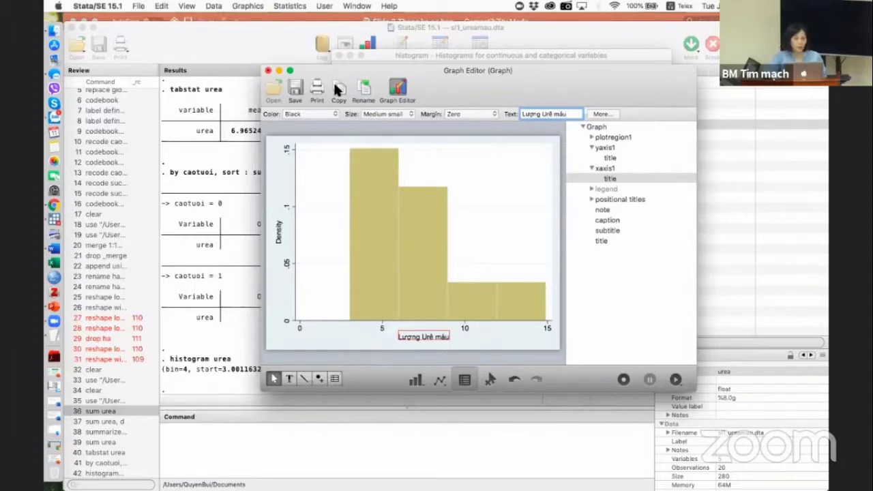
Switch to Word and paste the copied histogram into the blank area below the text in the Huong dan cai dat Stata 14 document.
left_click(54, 251)
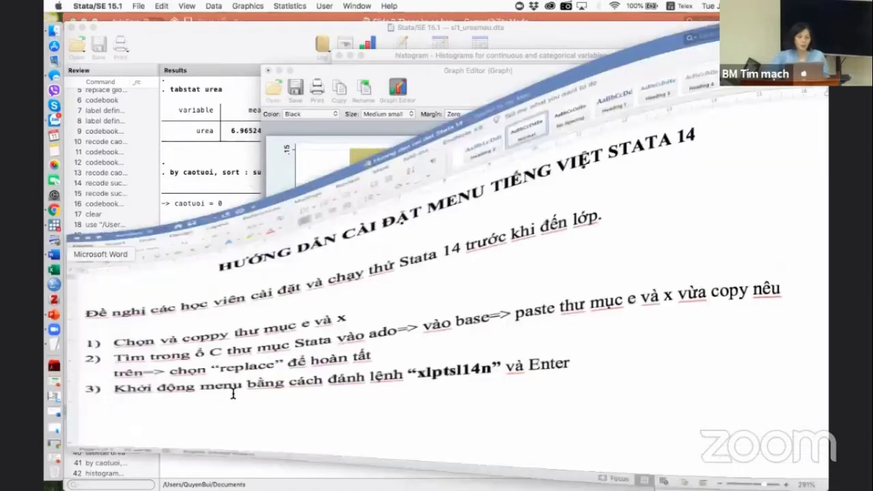
scroll(301, 206, "down", 5)
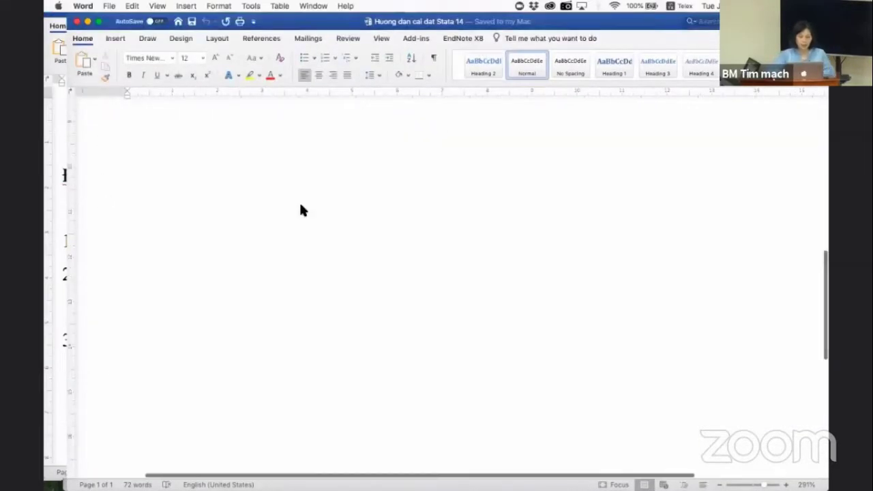
right_click(300, 205)
left_click(302, 209)
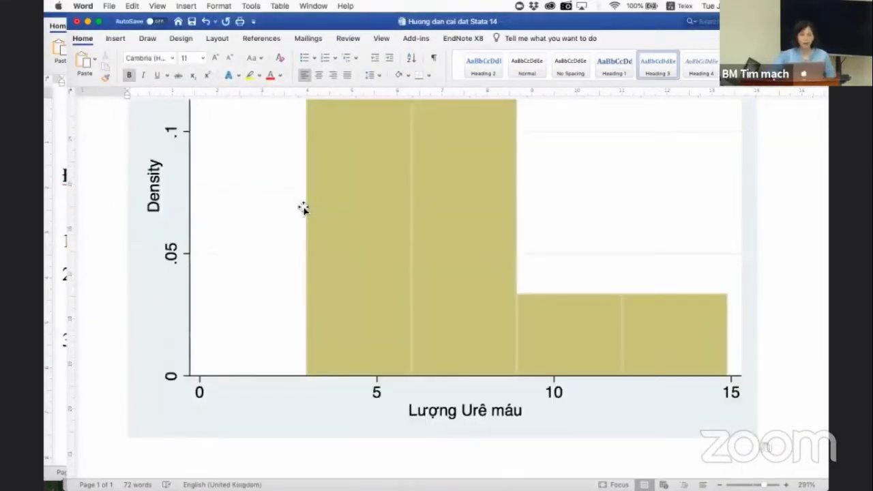
Resize the pasted histogram to be narrower and shorter, about 9 ruler units wide and 7 high.
left_click(157, 258)
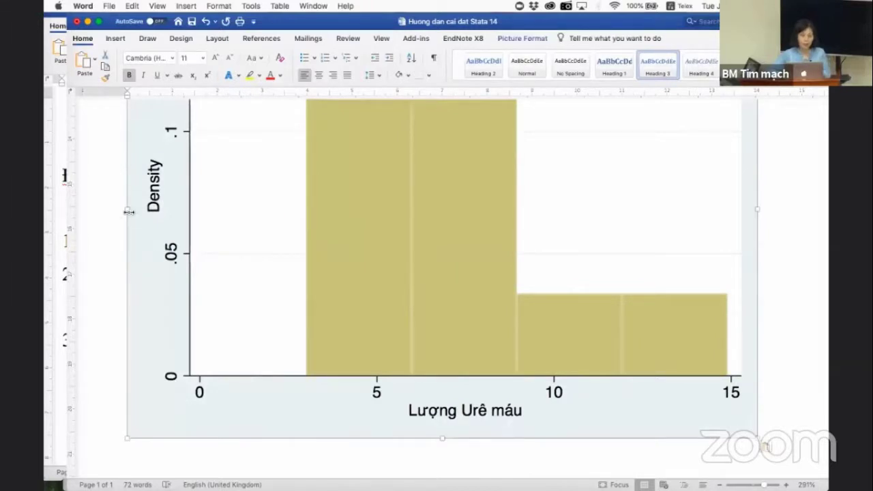
left_click_drag(130, 213, 246, 207)
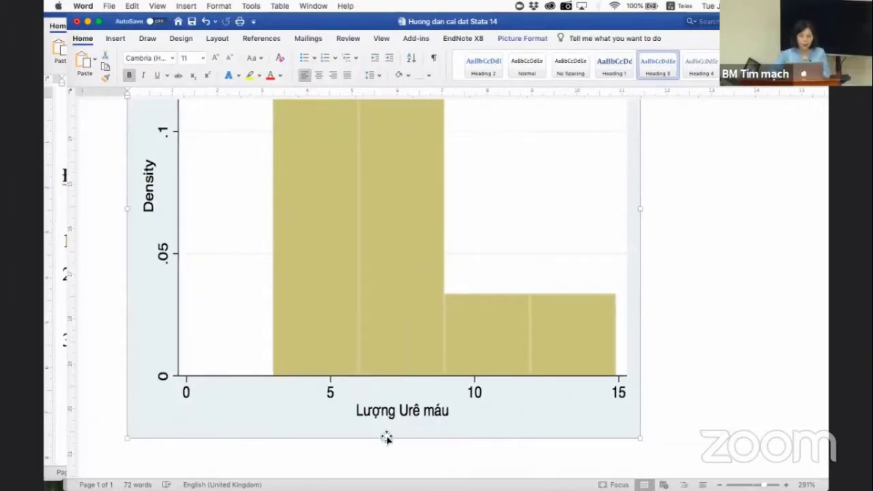
left_click_drag(384, 437, 394, 302)
scroll(543, 230, "up", 3)
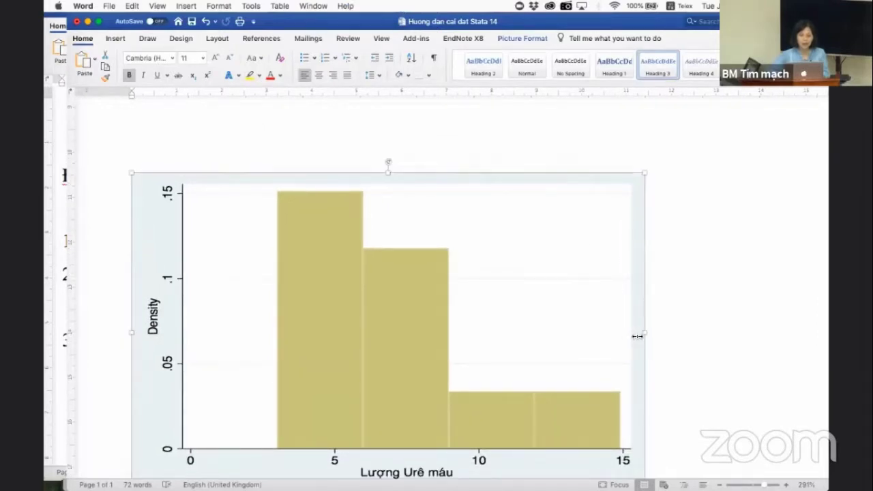
left_click_drag(645, 333, 548, 337)
left_click(609, 329)
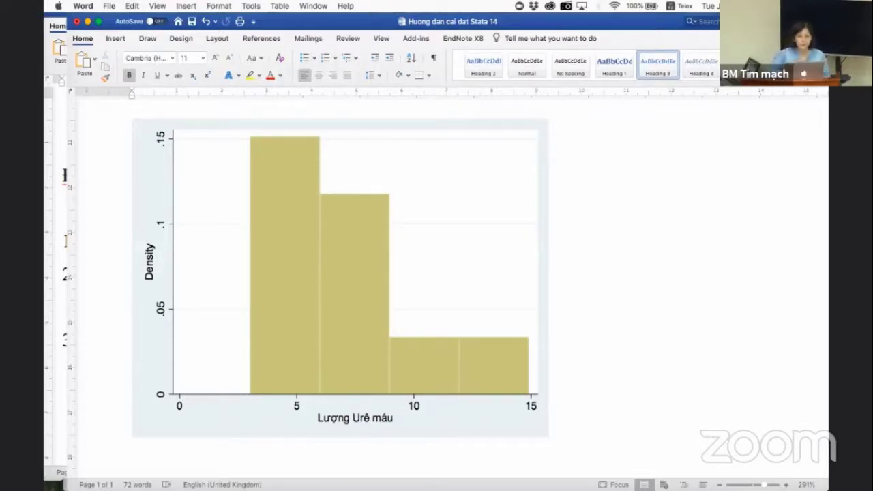
Return to Stata and close the Graph Editor without saving the changes, along with the graph window and histogram dialog.
left_click(91, 25)
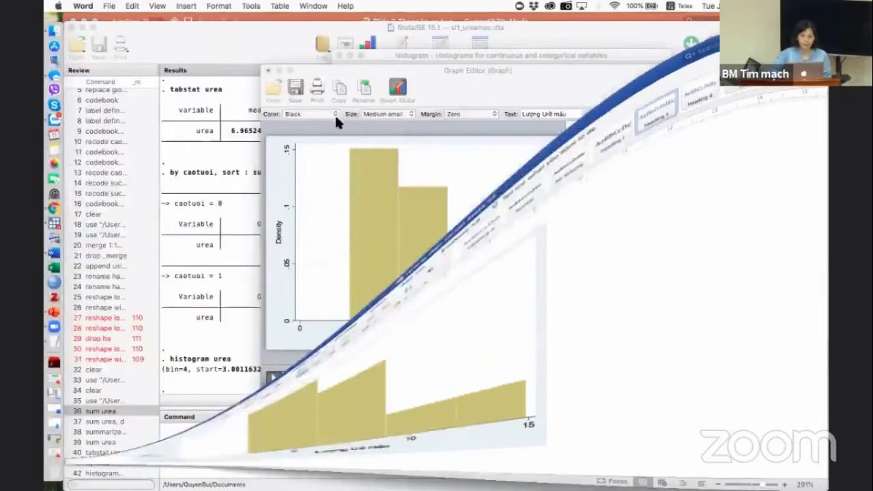
left_click(435, 86)
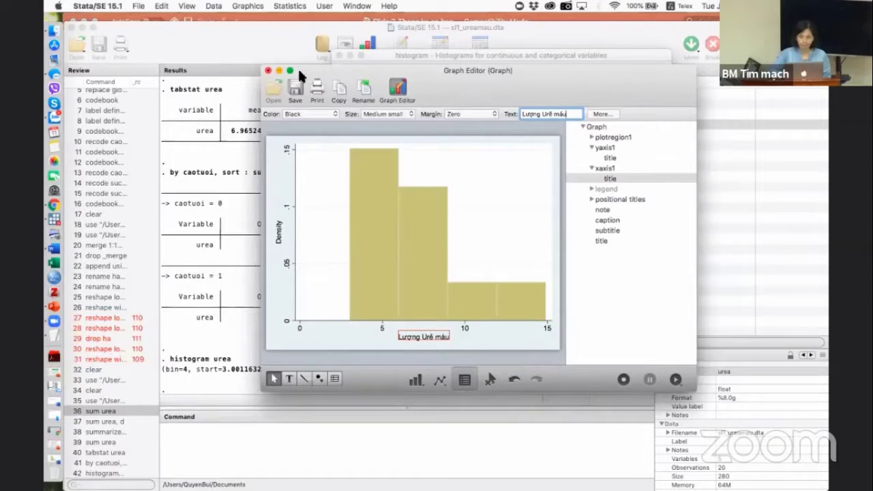
left_click(268, 70)
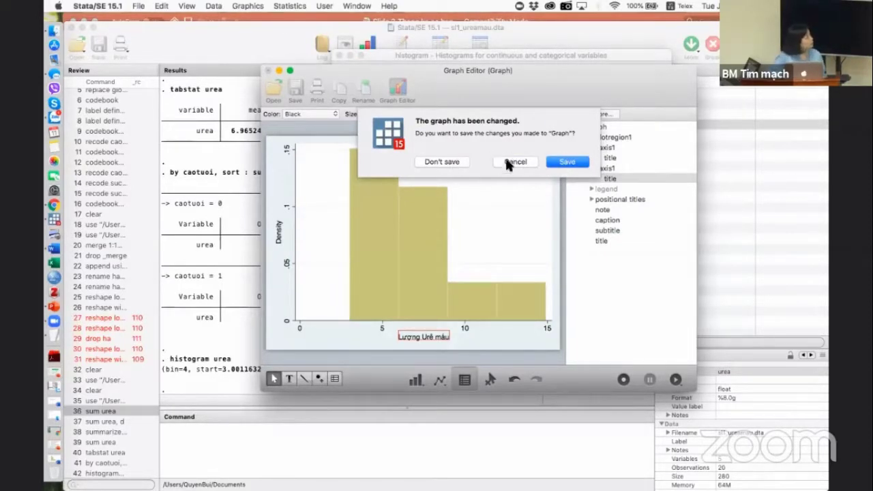
left_click(454, 162)
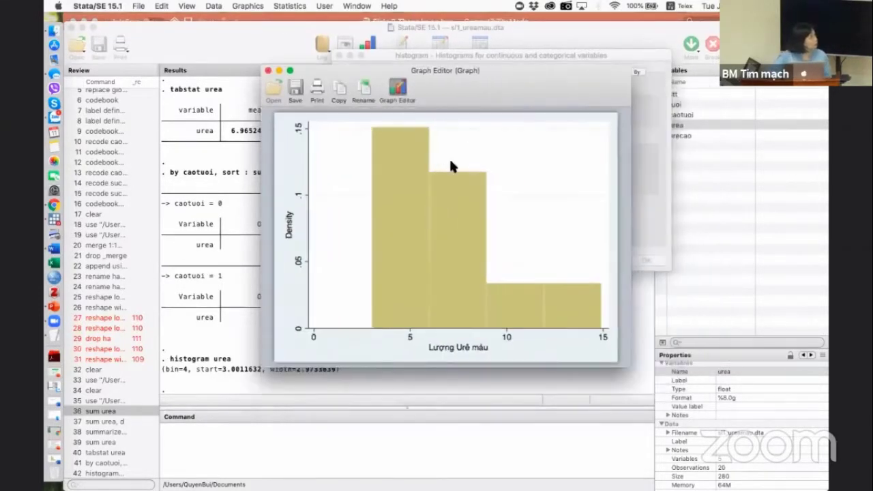
left_click(339, 55)
scroll(465, 198, "down", 2)
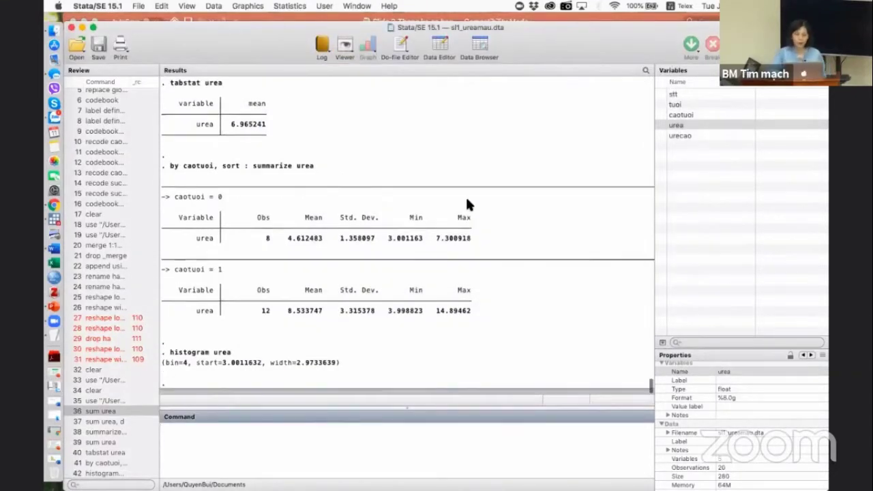
Try to draw the urea histogram with the abbreviated command his urea.
left_click(185, 360)
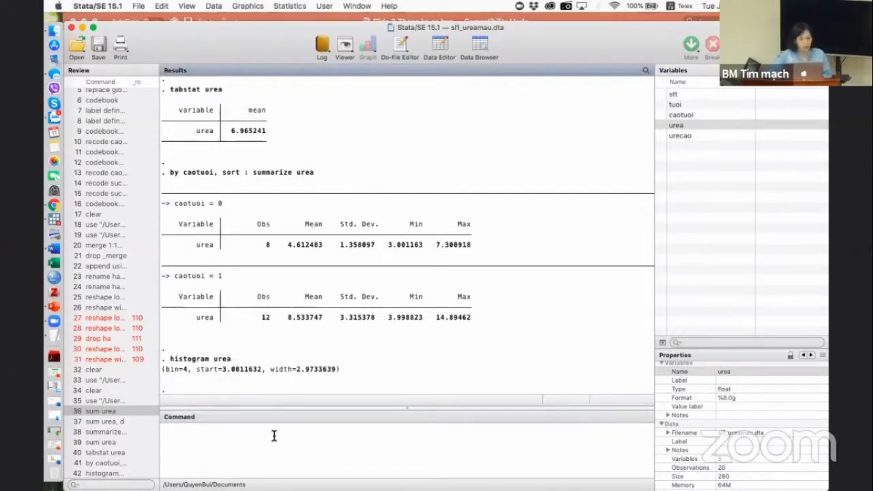
left_click(253, 455)
type("his")
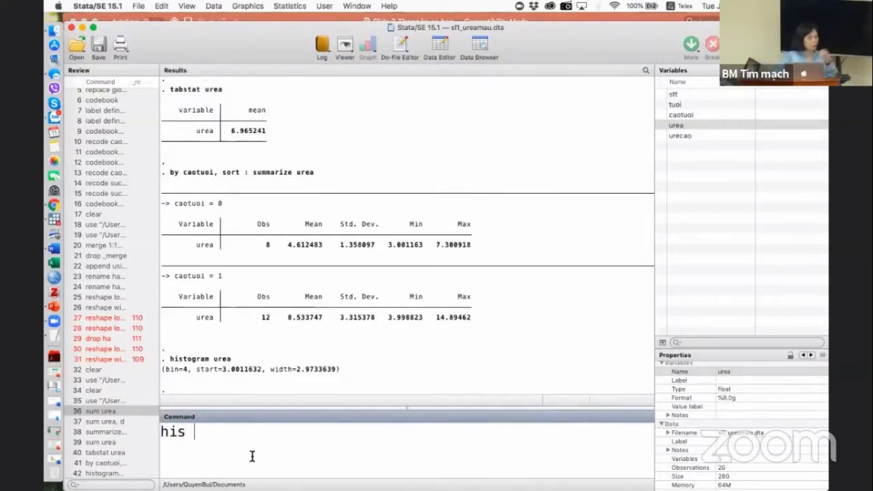
left_click(659, 127)
key("Return")
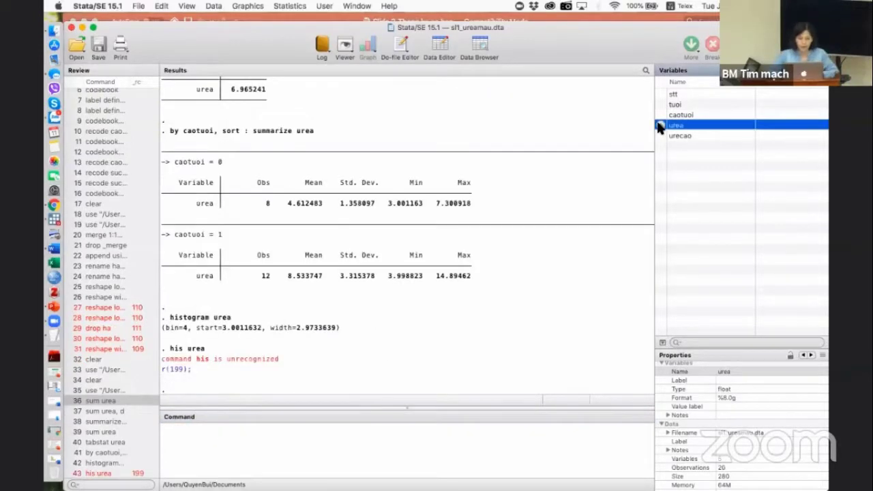
Recall the failed command, correct it to hist urea, run it, and close the resulting graph.
left_click(121, 472)
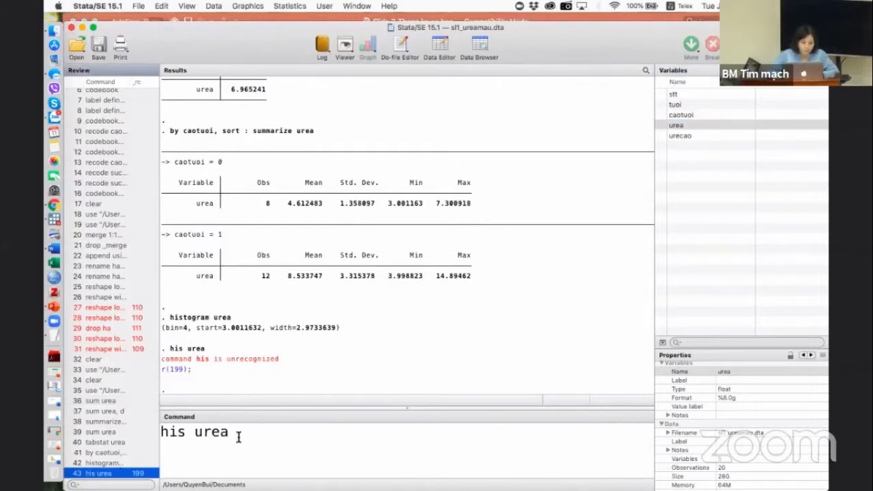
left_click(184, 433)
type("t")
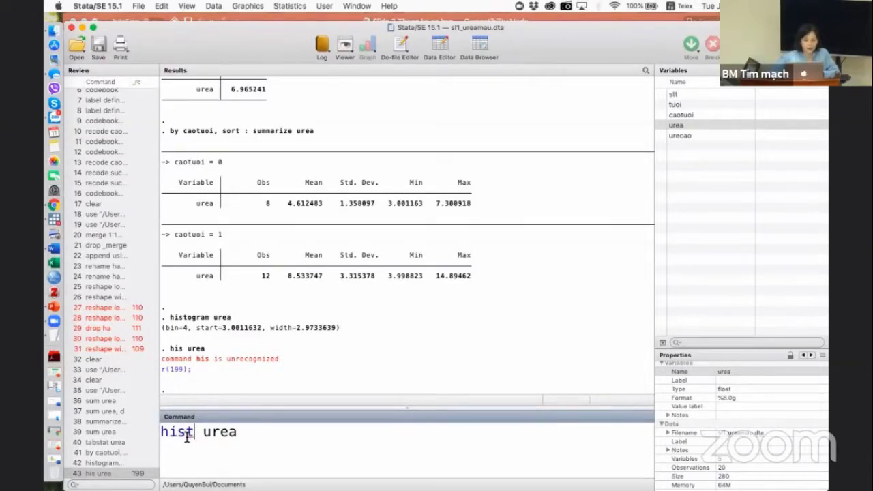
key("BackSpace")
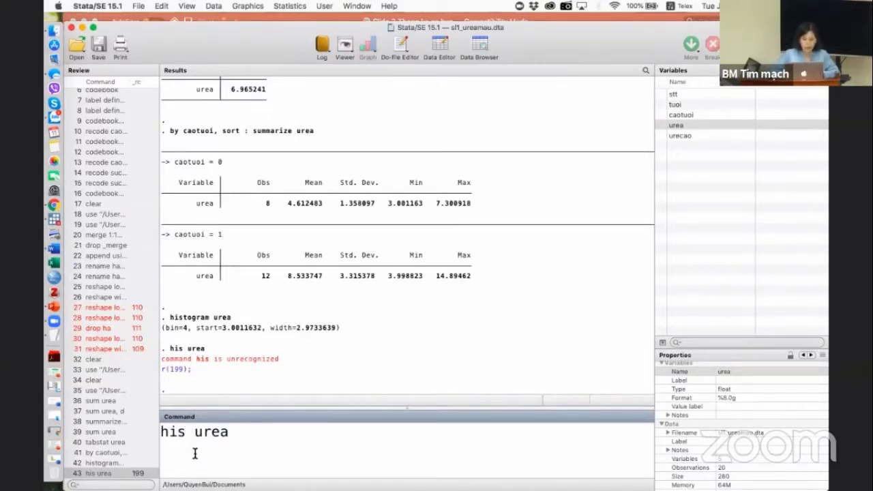
type("t")
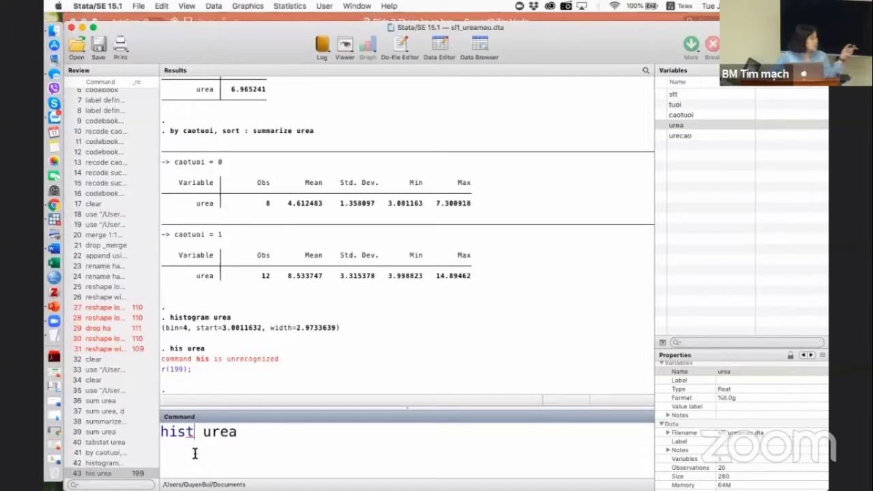
key("Return")
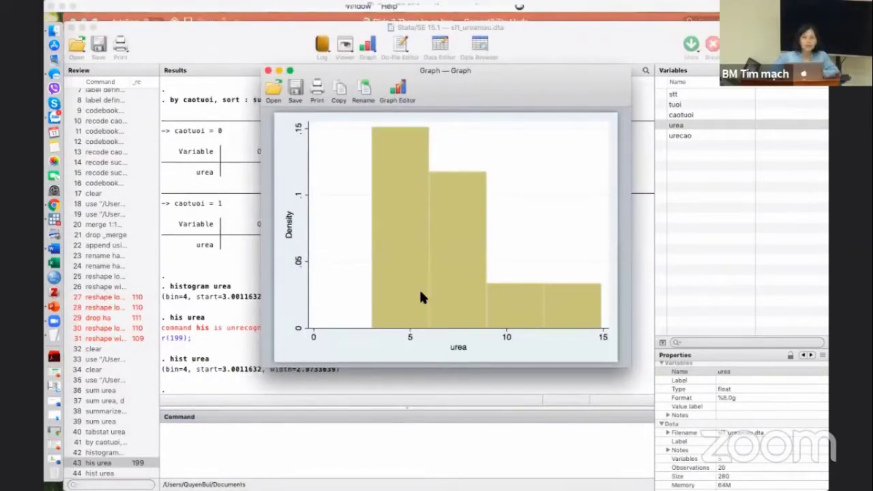
left_click(270, 71)
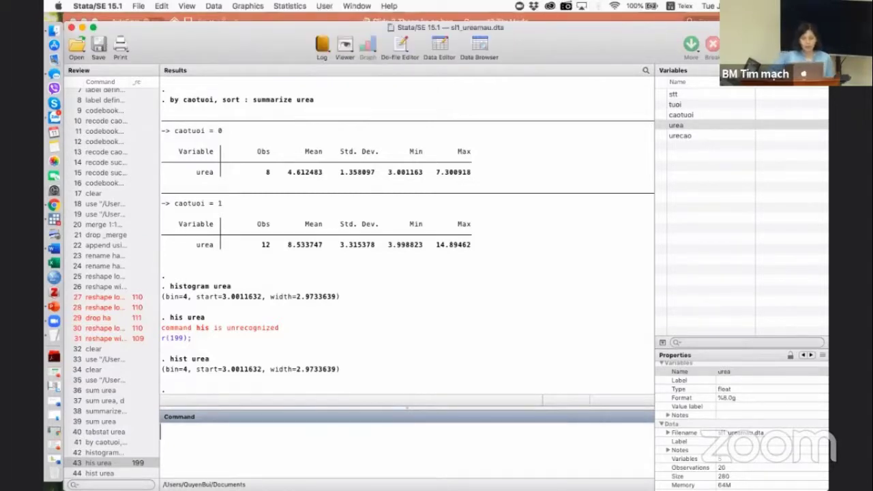
Create a vertical box plot of urea using the custom menu for quantitative variables.
left_click(324, 5)
mouse_move(399, 54)
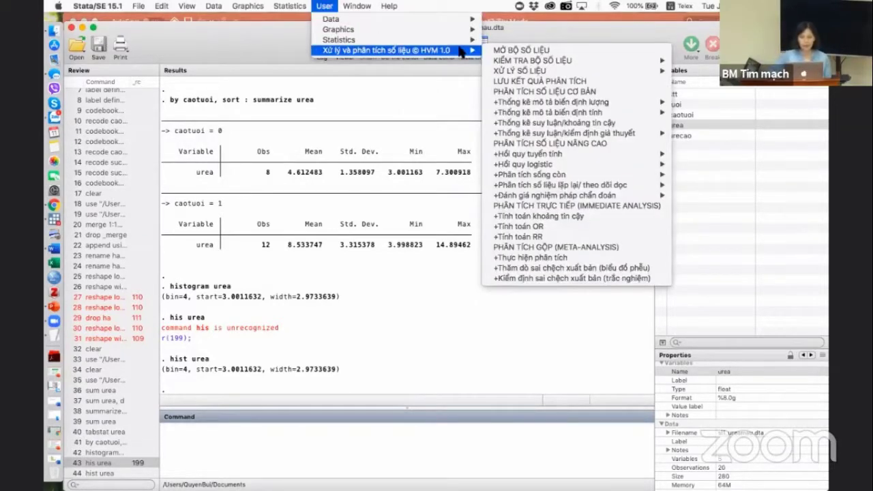
mouse_move(558, 105)
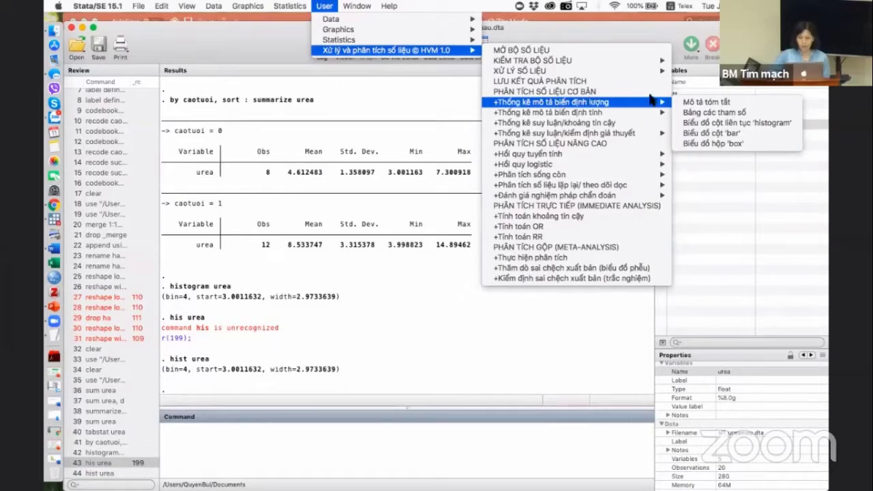
left_click(698, 143)
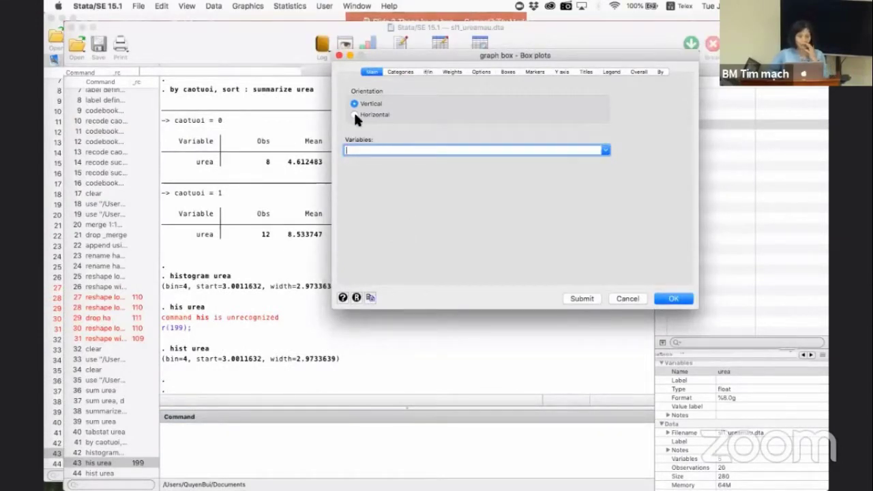
left_click(606, 151)
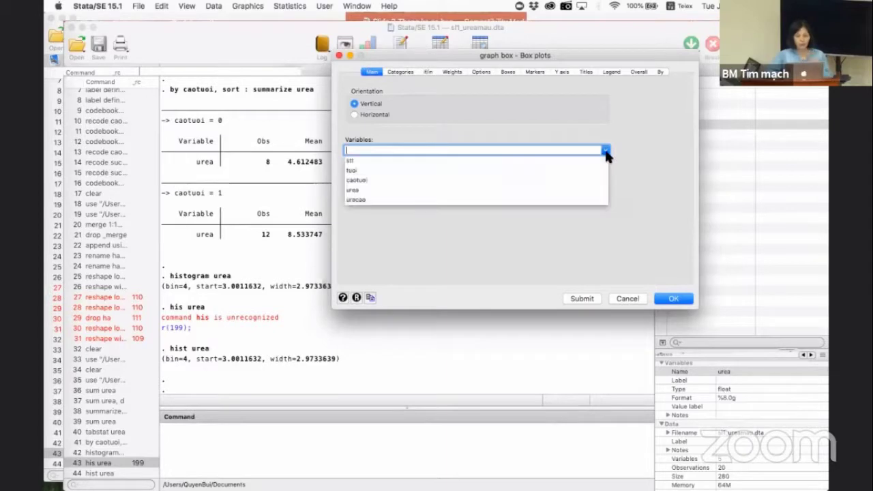
left_click(358, 190)
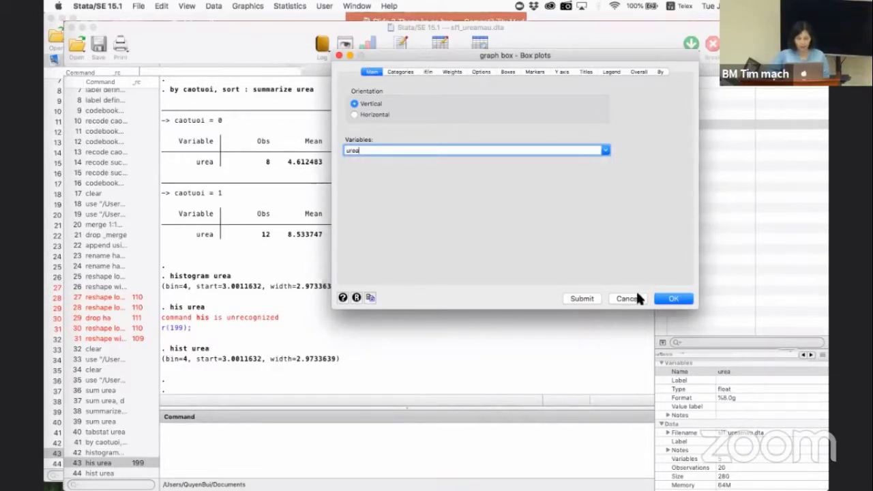
left_click(675, 298)
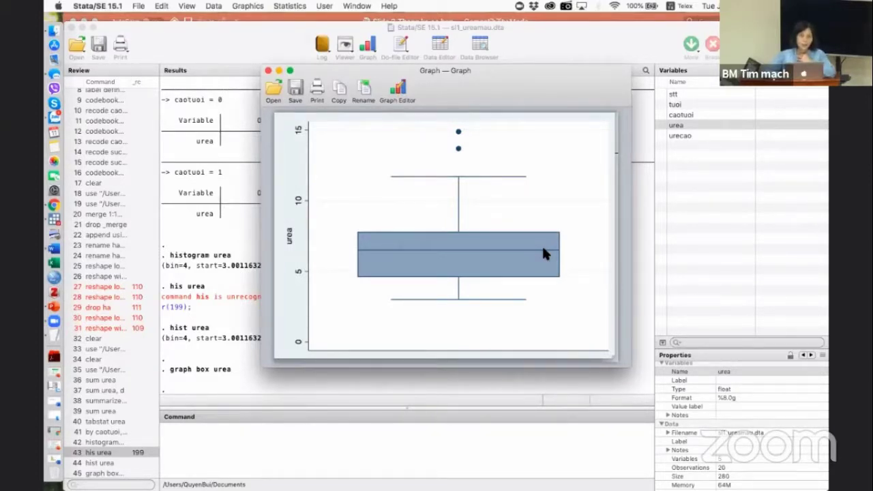
Look up the normal-curve histogram command on slide 11 in PowerPoint and run histogram urea, normal in Stata.
left_click(406, 447)
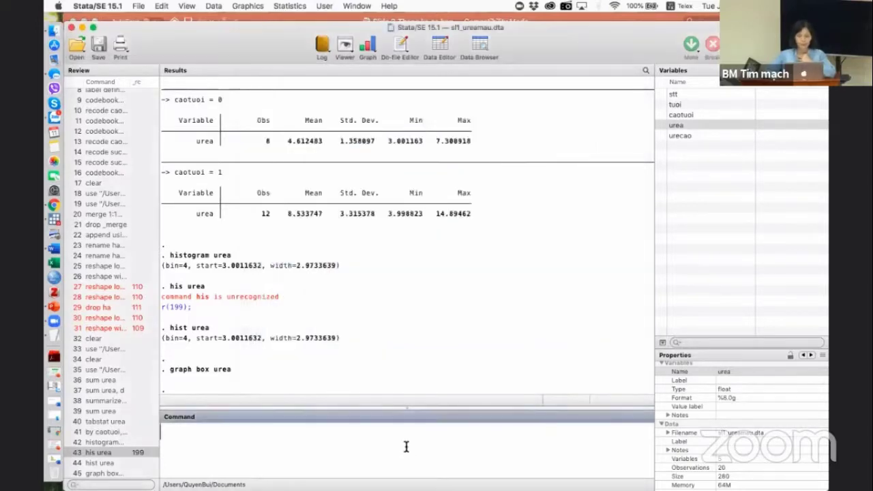
left_click(51, 308)
left_click(477, 337)
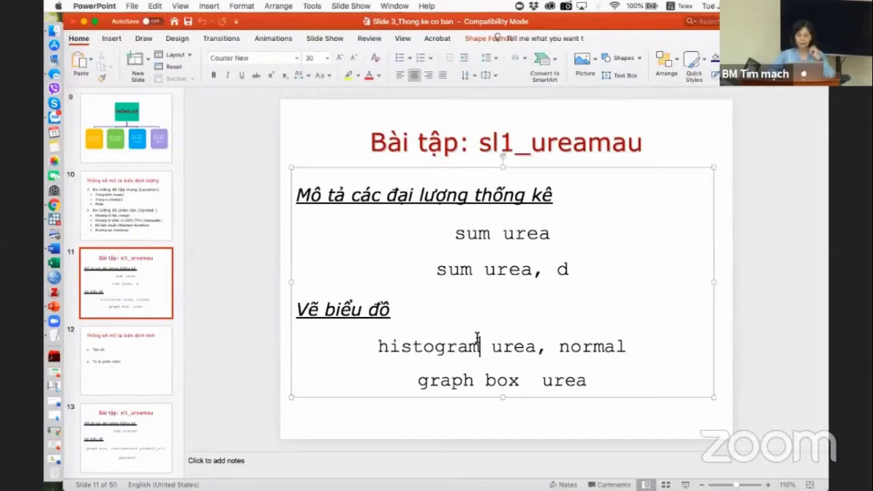
left_click_drag(378, 346, 617, 340)
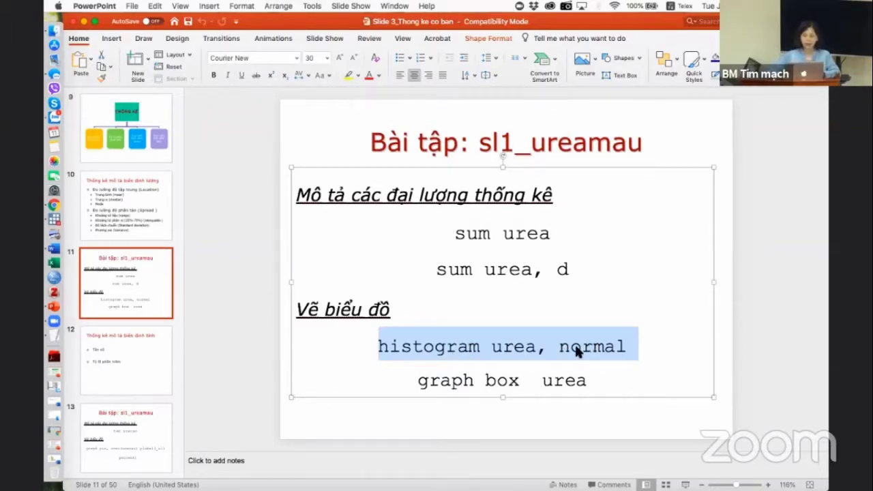
left_click_drag(384, 346, 588, 342)
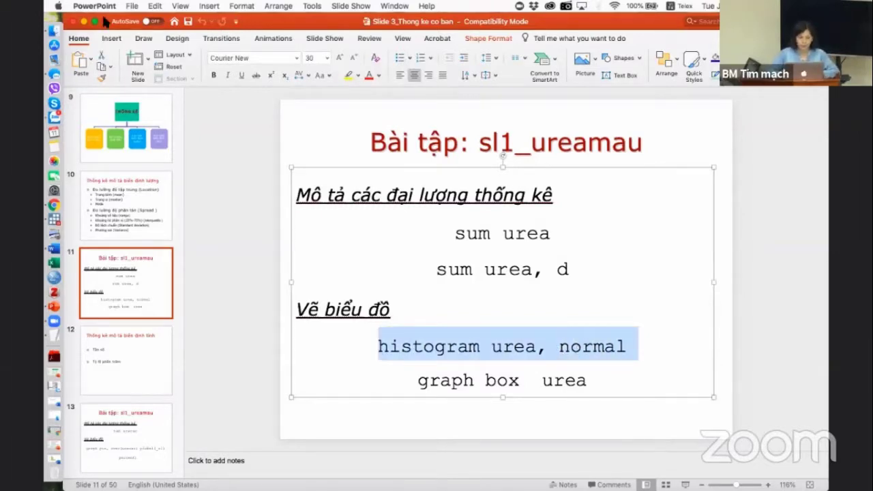
left_click(82, 21)
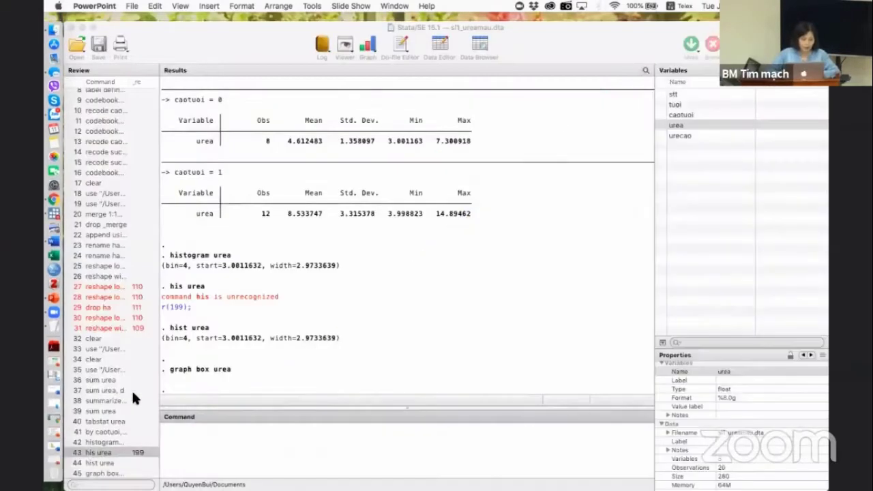
scroll(132, 389, "down", 3)
left_click(111, 443)
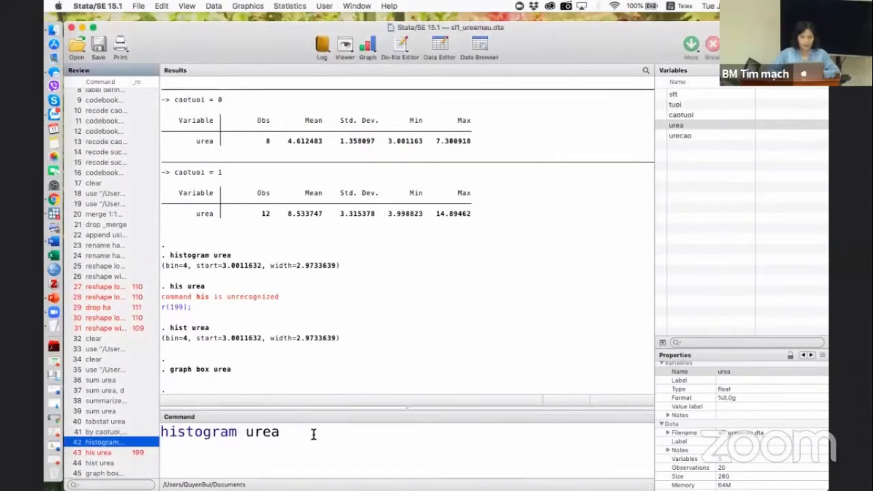
left_click(312, 432)
type(", normal")
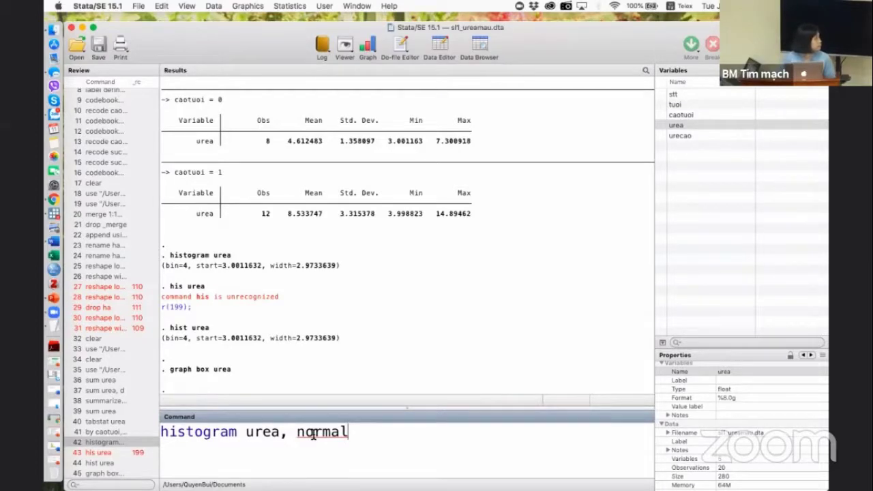
key("Return")
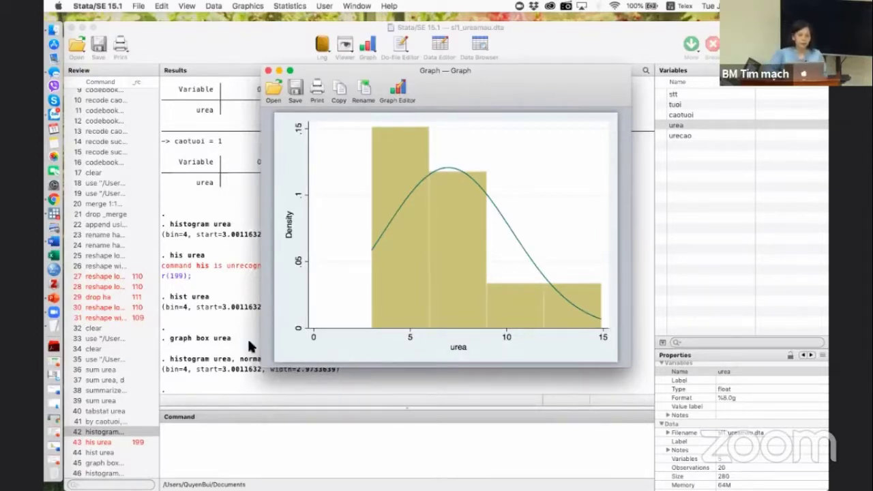
Rerun the earlier graph box urea command from the command history and close the resulting graph.
left_click(212, 341)
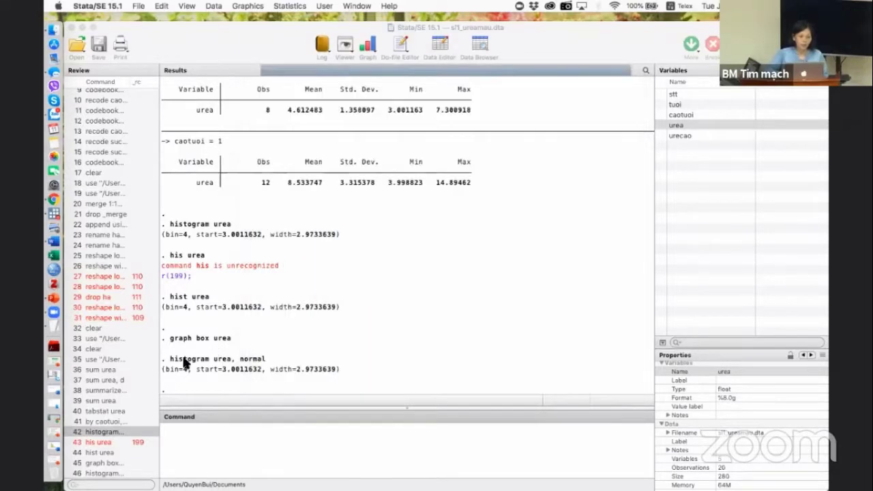
double_click(109, 464)
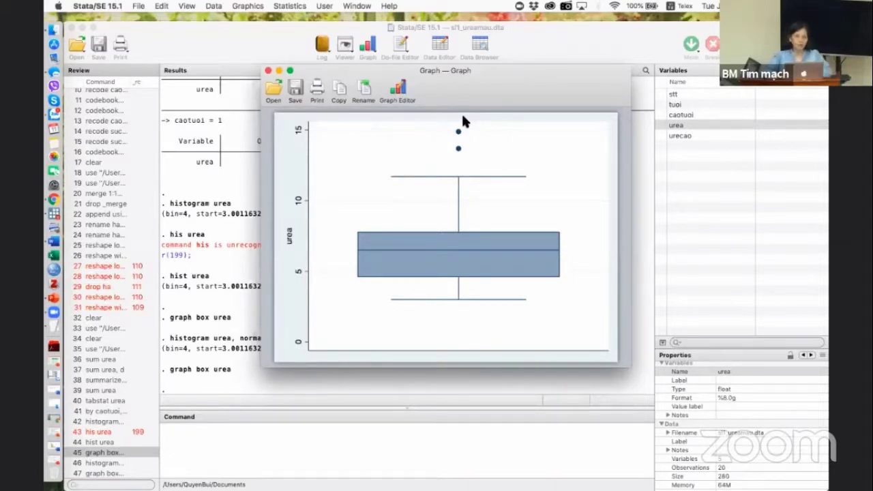
left_click(268, 71)
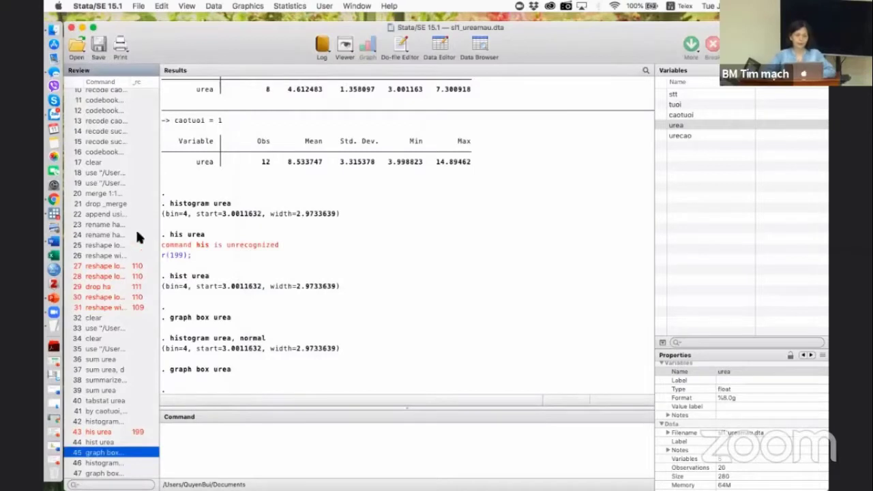
Switch to the Slide 3_Thong ke co ban presentation in PowerPoint and show slide 12 on describing qualitative variables as a slide show.
left_click(53, 299)
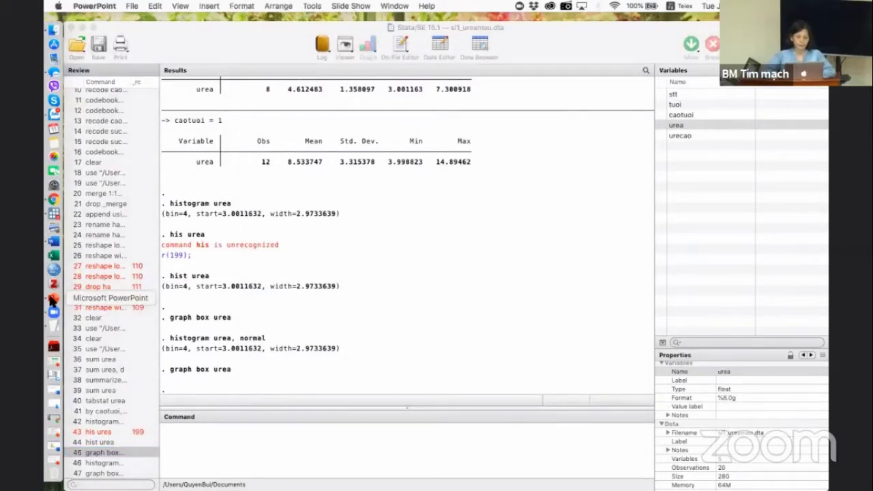
right_click(52, 299)
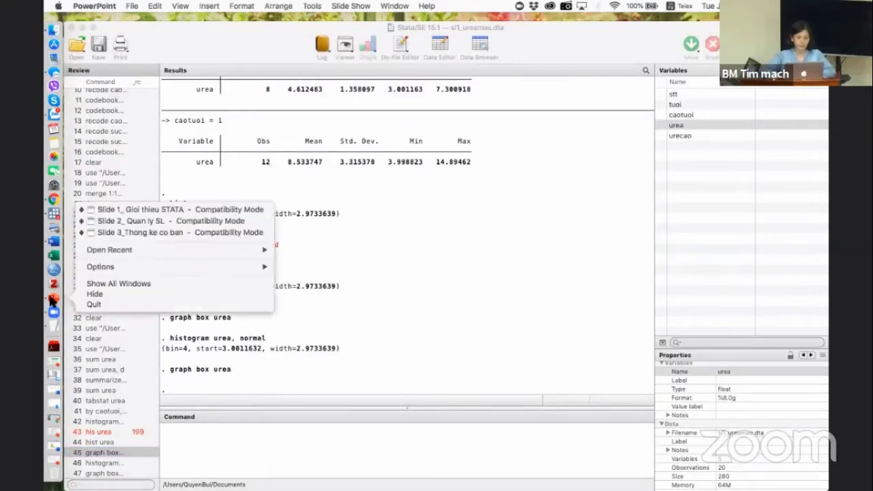
left_click(173, 233)
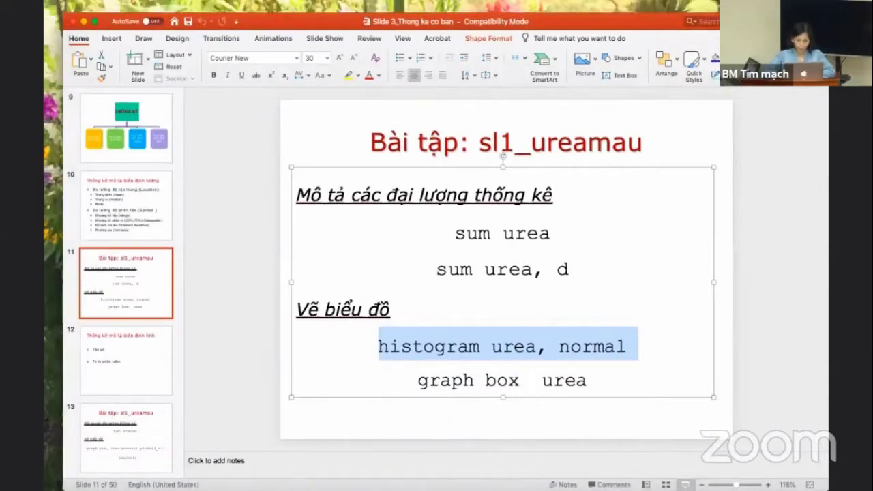
key("super+Return")
key("Right")
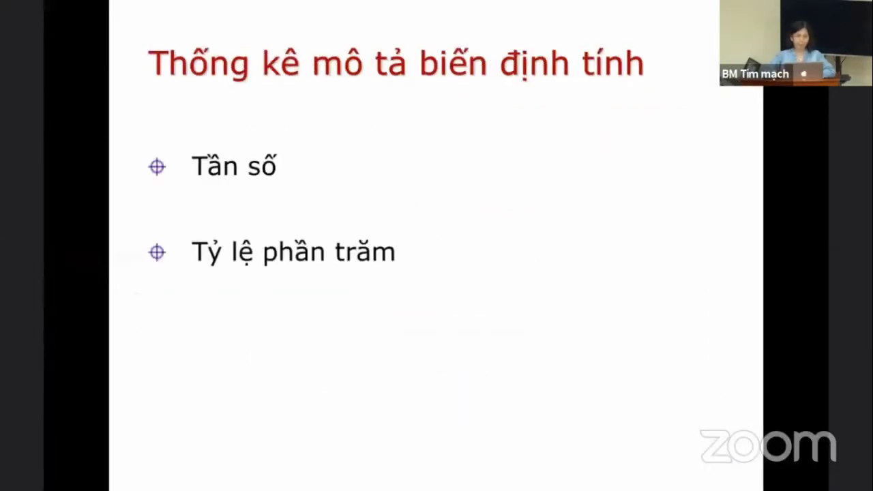
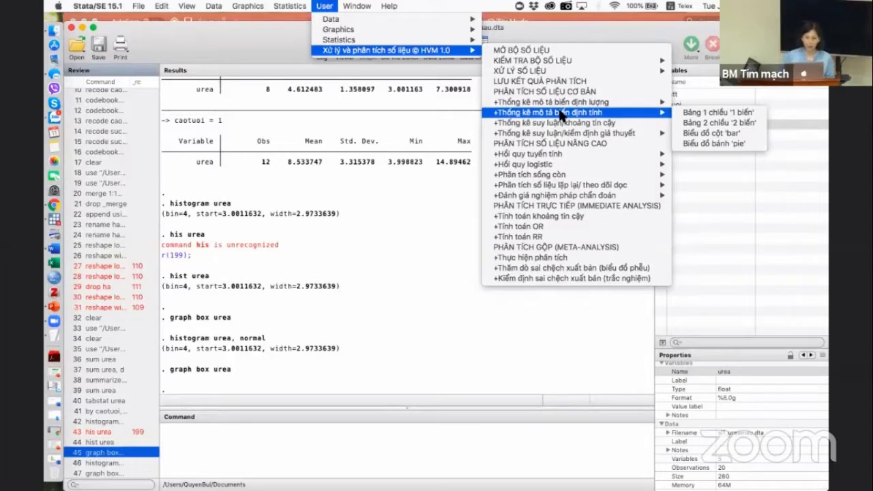
In Stata, produce a one-way frequency table of urecao with the custom one-variable table command for qualitative variables.
left_click(690, 113)
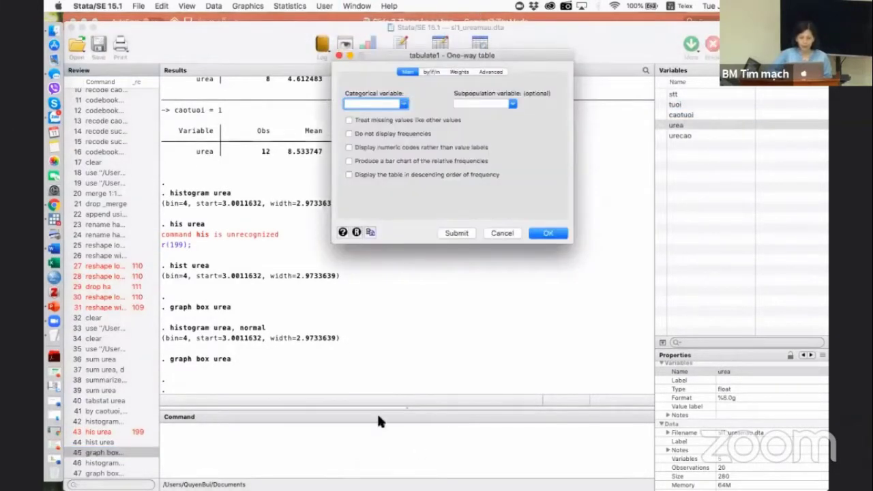
left_click(403, 104)
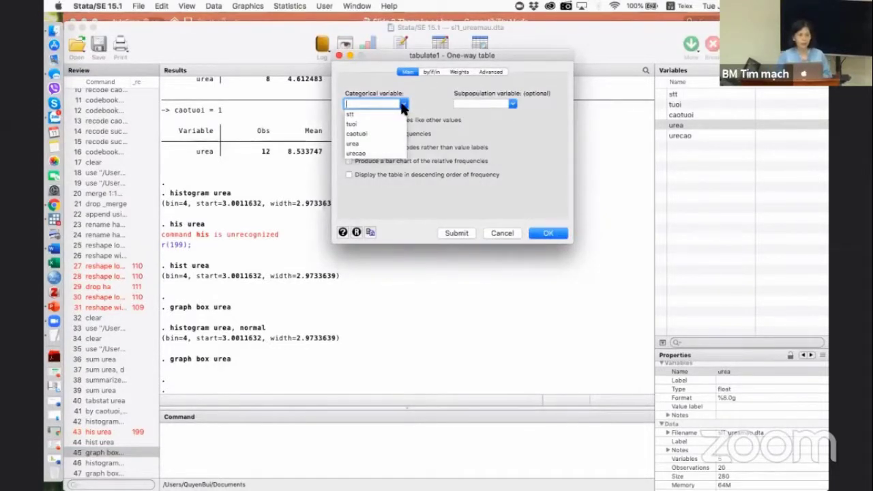
left_click(361, 154)
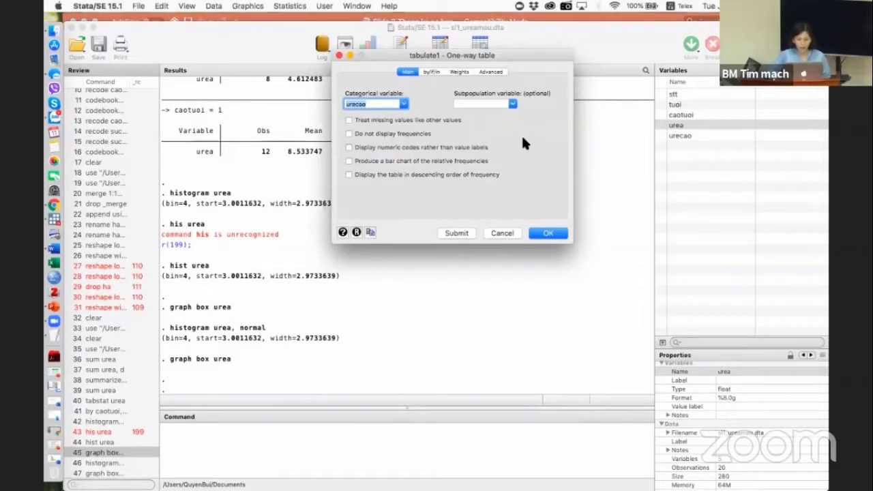
left_click(544, 234)
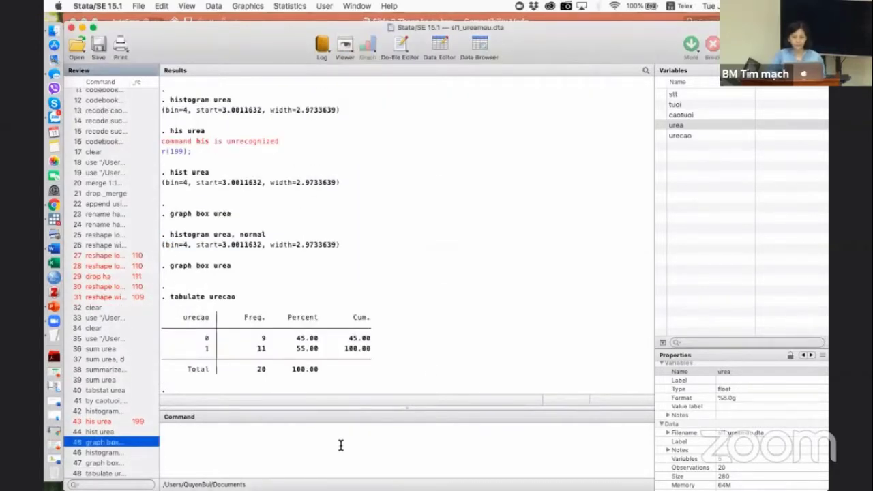
left_click(345, 454)
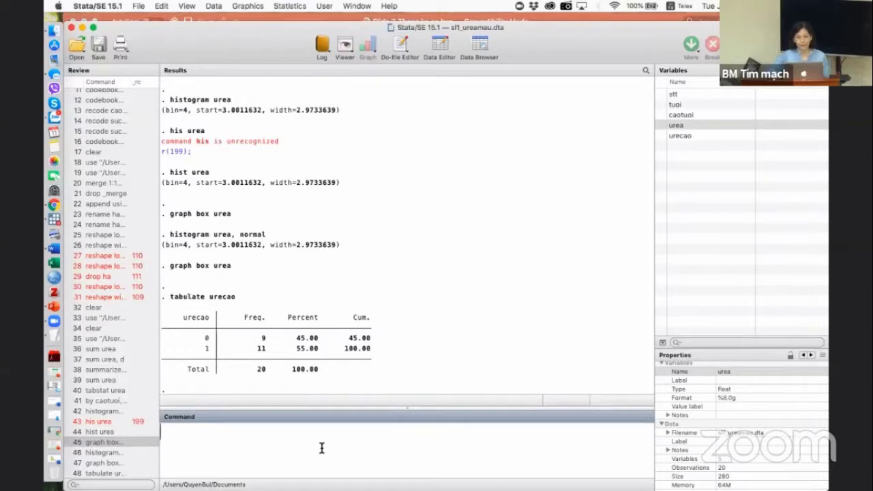
Produce a two-way table with caotuoi as rows and urecao as columns, including Pearson's chi-squared and Fisher's exact test.
left_click(325, 6)
mouse_move(413, 53)
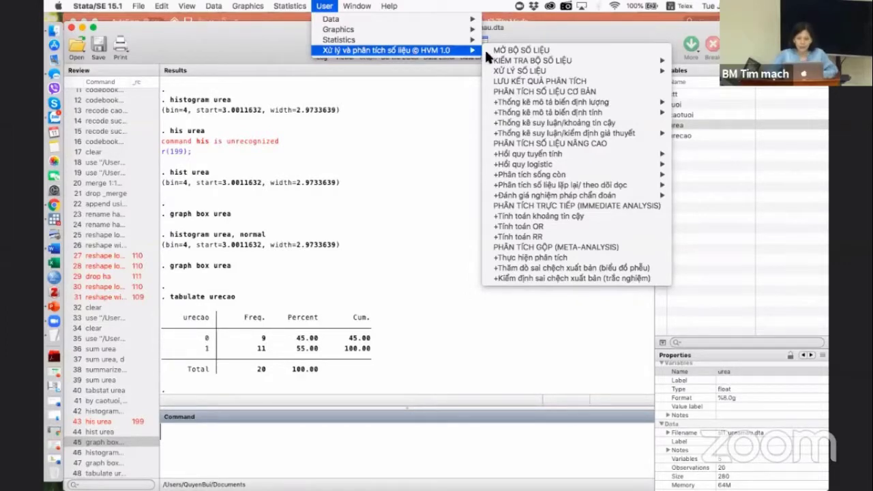
mouse_move(565, 117)
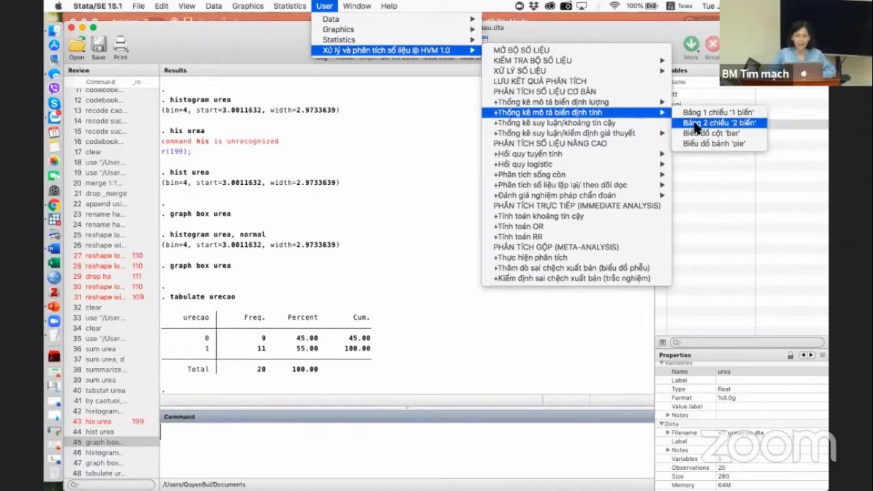
left_click(716, 123)
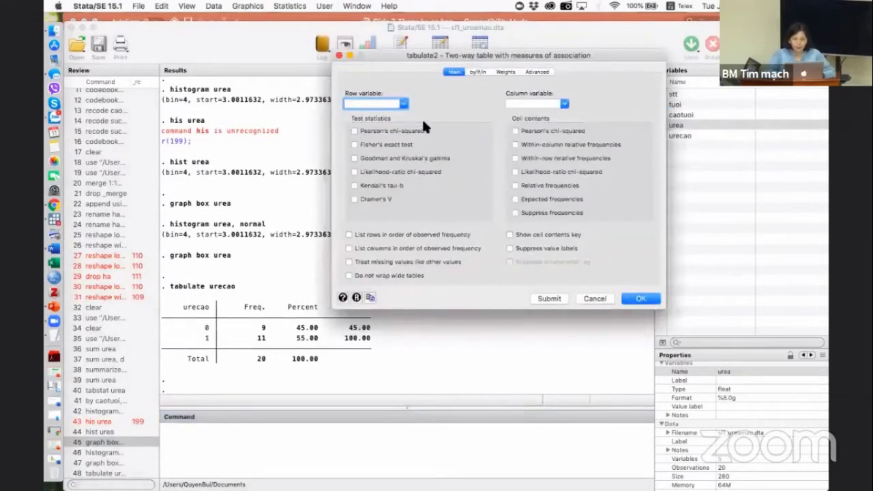
left_click(403, 103)
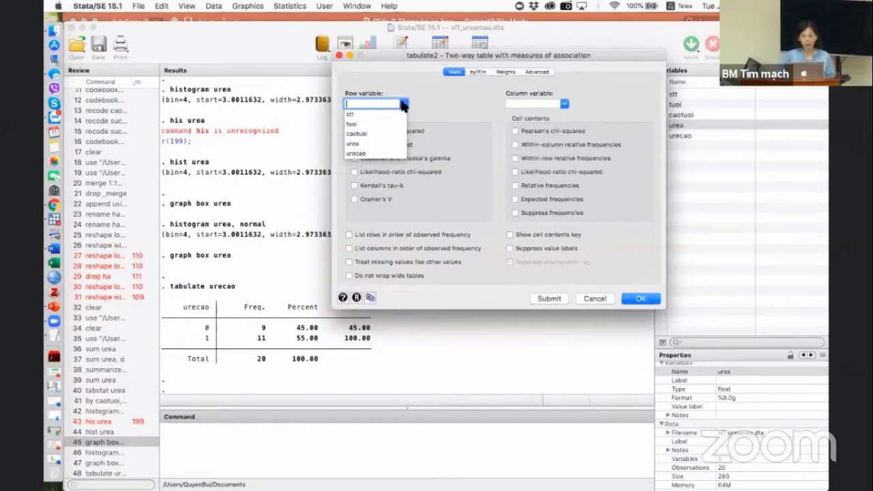
left_click(367, 133)
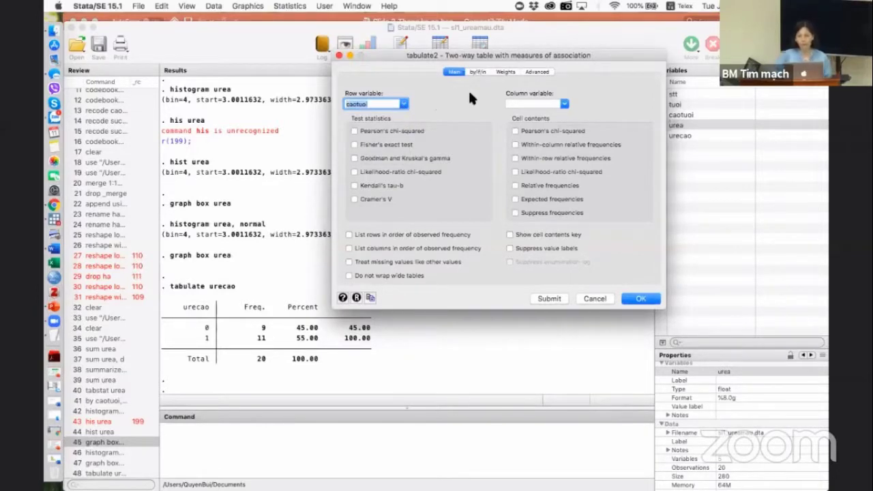
left_click(566, 103)
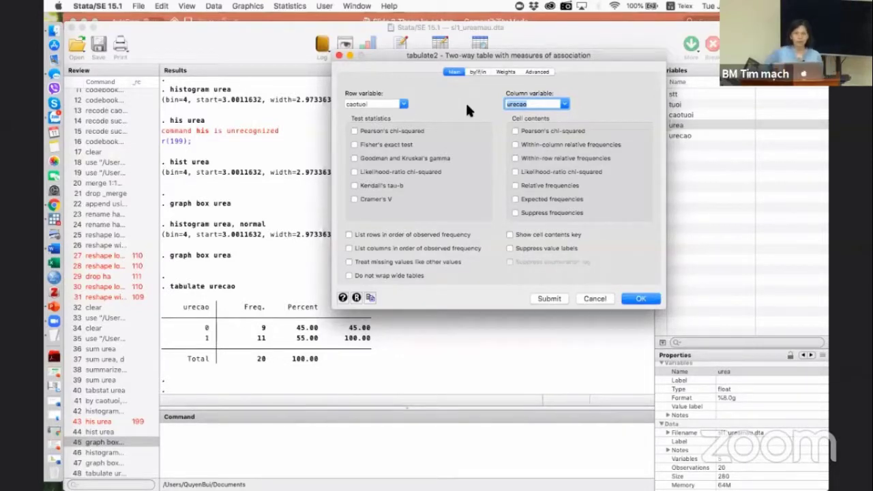
left_click(354, 131)
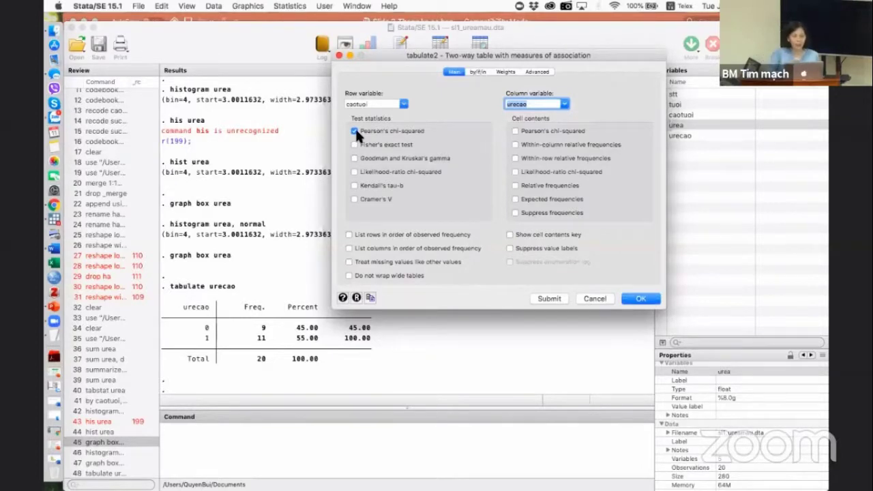
left_click(354, 145)
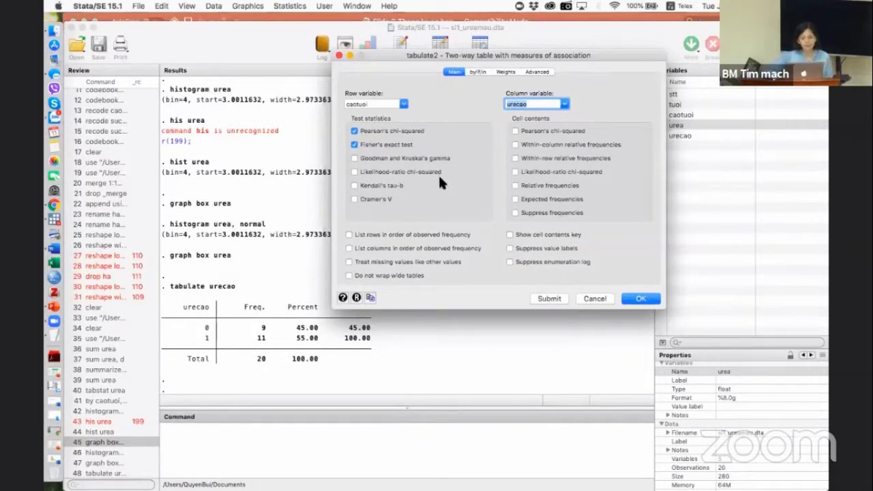
left_click(637, 300)
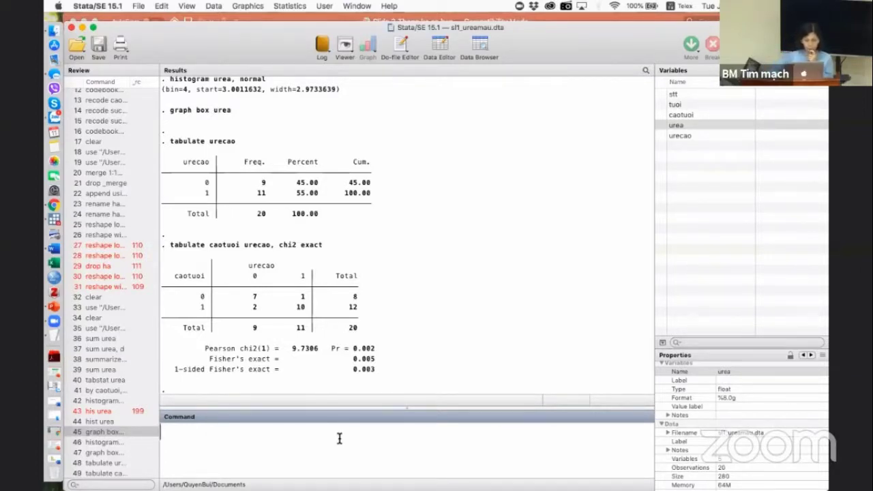
Create a vertical bar chart of the mean of urecao with the custom bar chart command for qualitative variables.
left_click(324, 7)
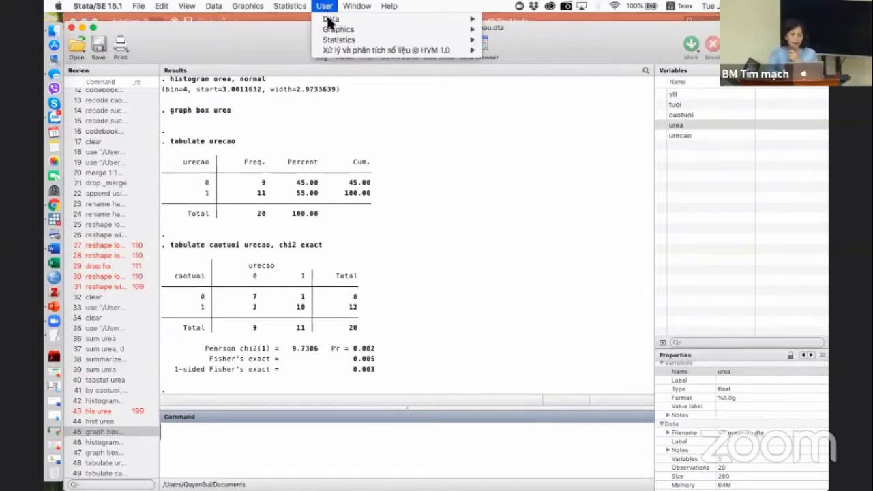
mouse_move(341, 55)
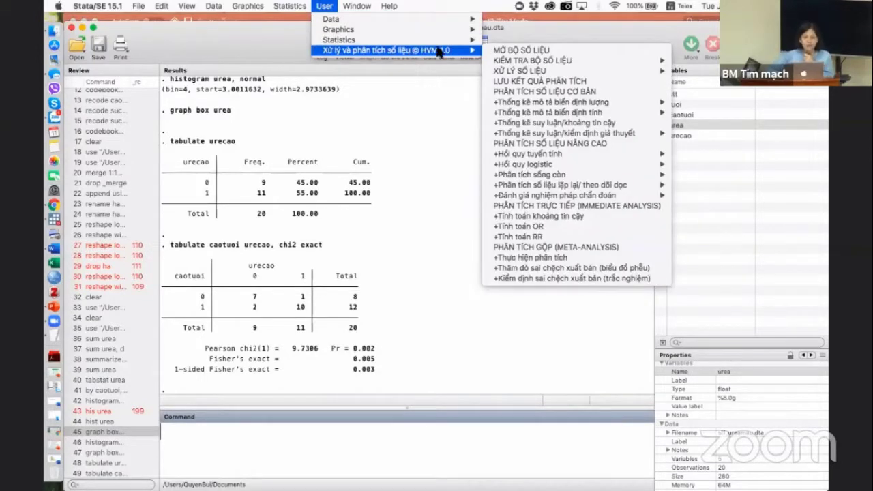
mouse_move(546, 113)
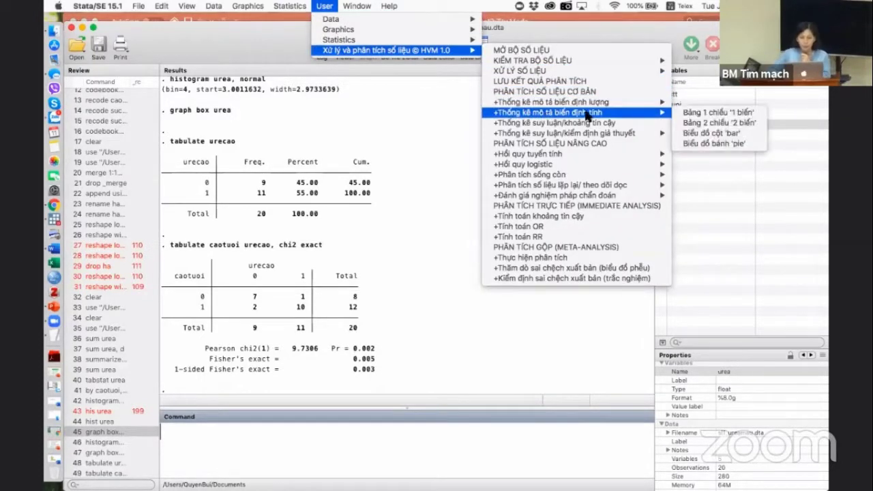
left_click(683, 134)
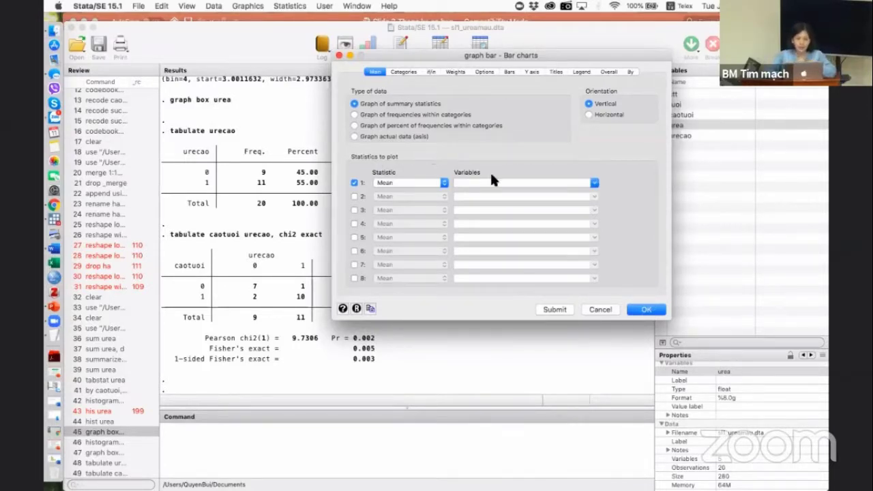
left_click(594, 183)
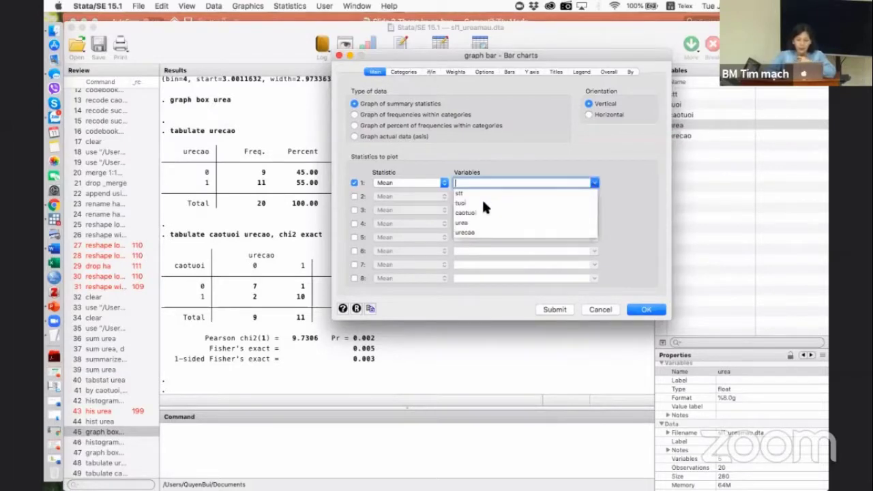
left_click(464, 232)
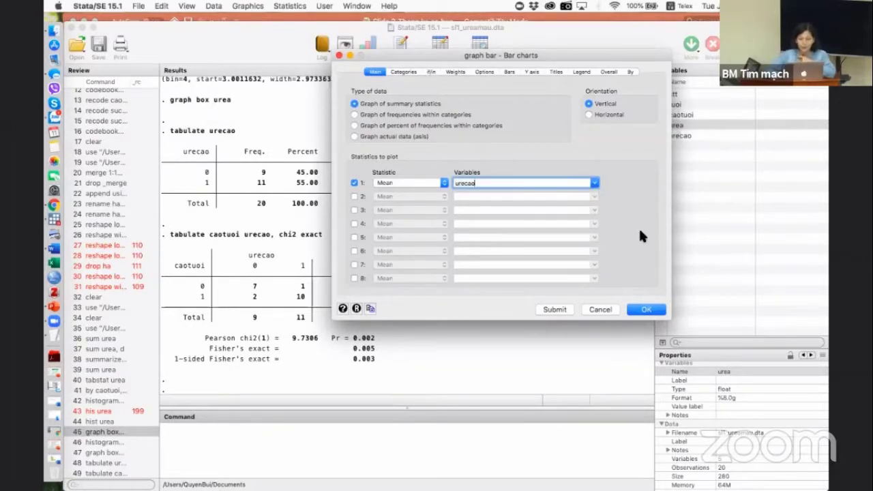
left_click(642, 310)
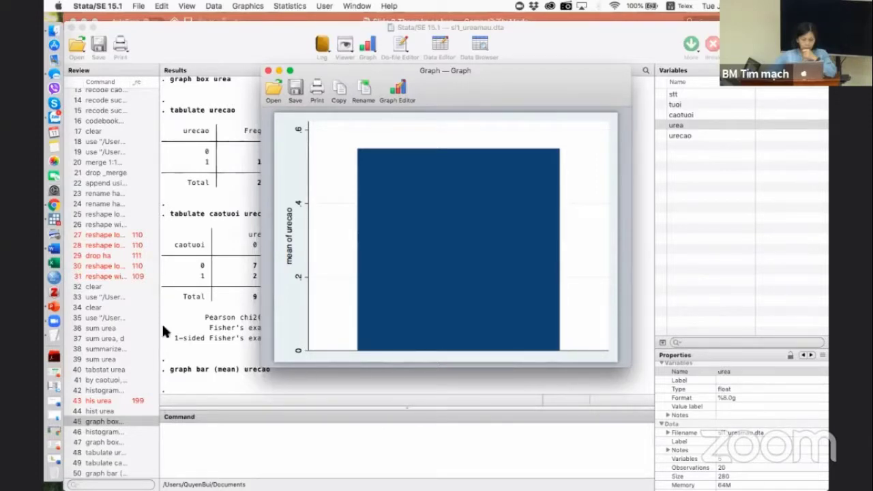
Look up the graph pie command for urecao on slide 13 in PowerPoint and return to Stata.
left_click(54, 309)
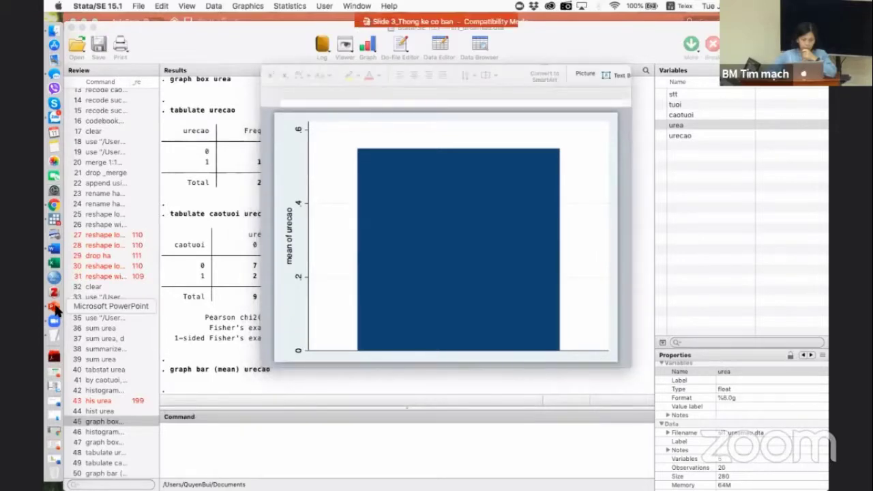
left_click(486, 344)
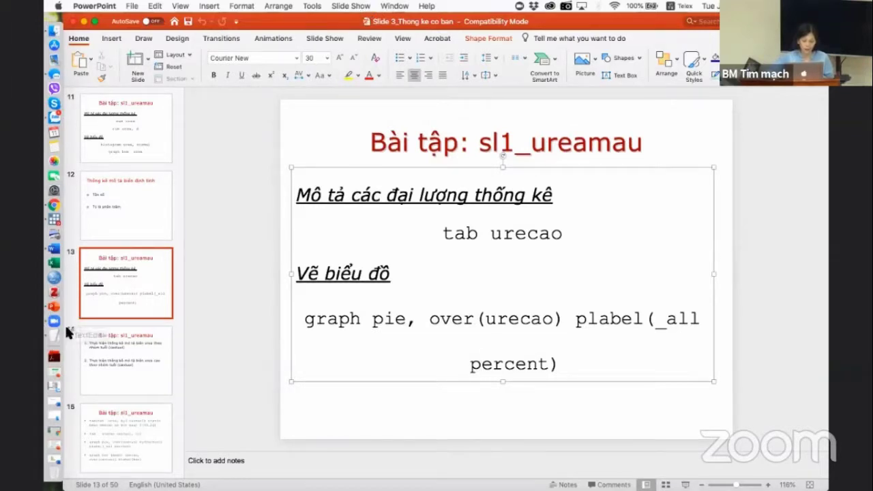
left_click(54, 220)
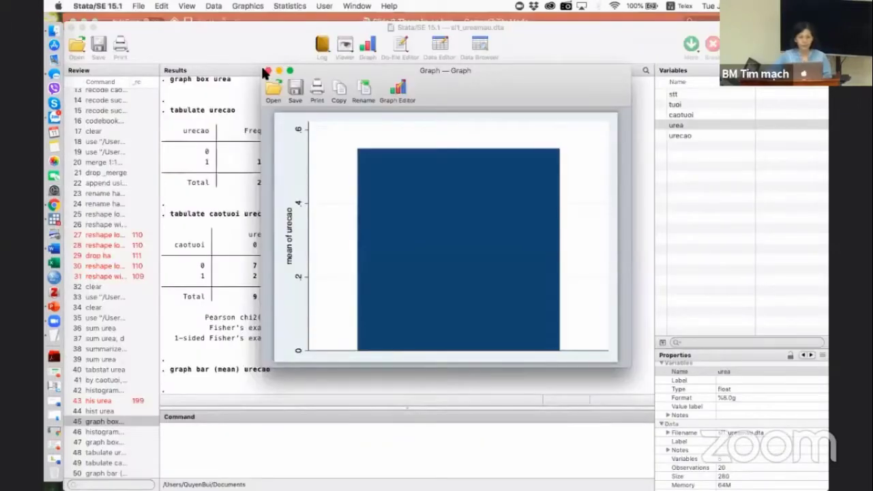
Close the bar chart and start a pie chart by categories, with urecao as the category variable, using the custom qualitative pie command.
left_click(266, 71)
left_click(324, 5)
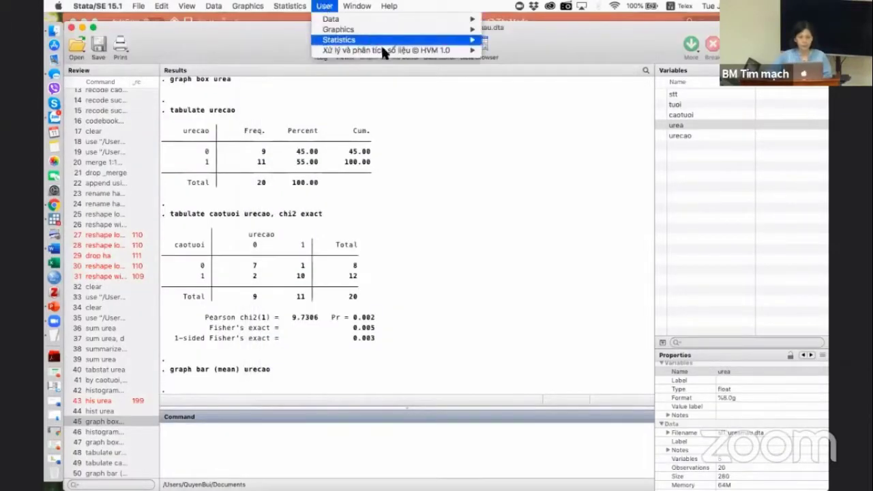
mouse_move(389, 51)
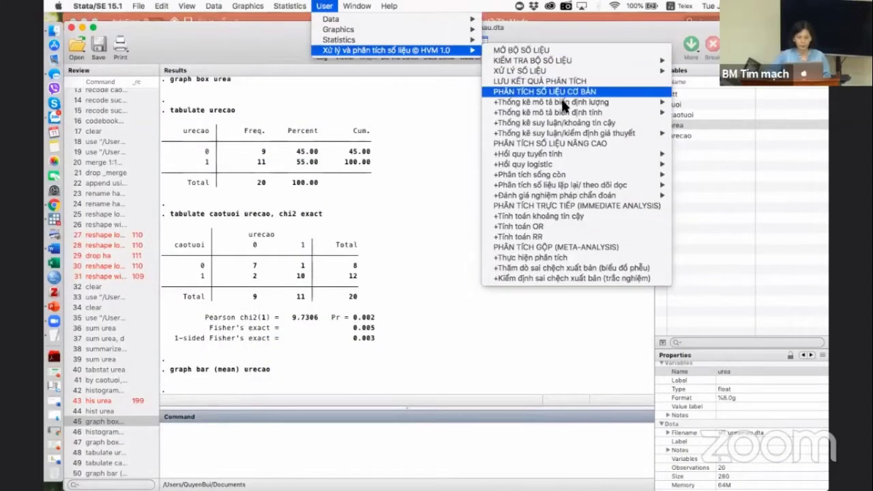
mouse_move(583, 113)
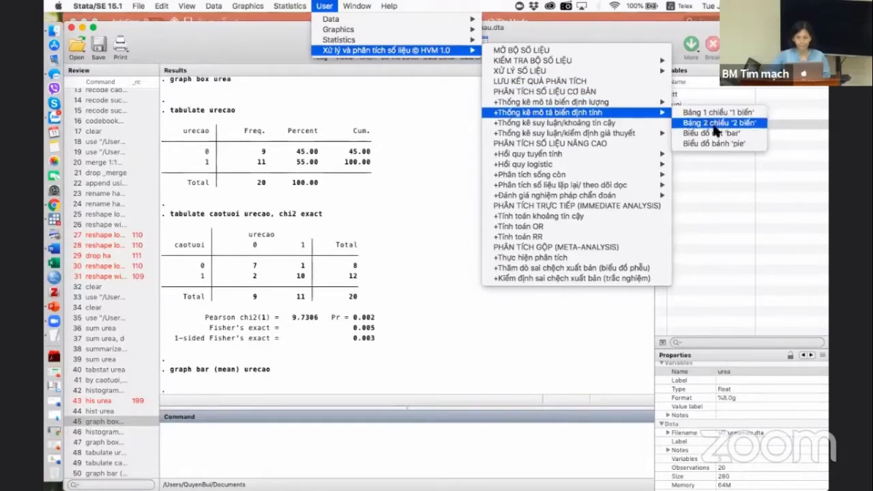
left_click(716, 144)
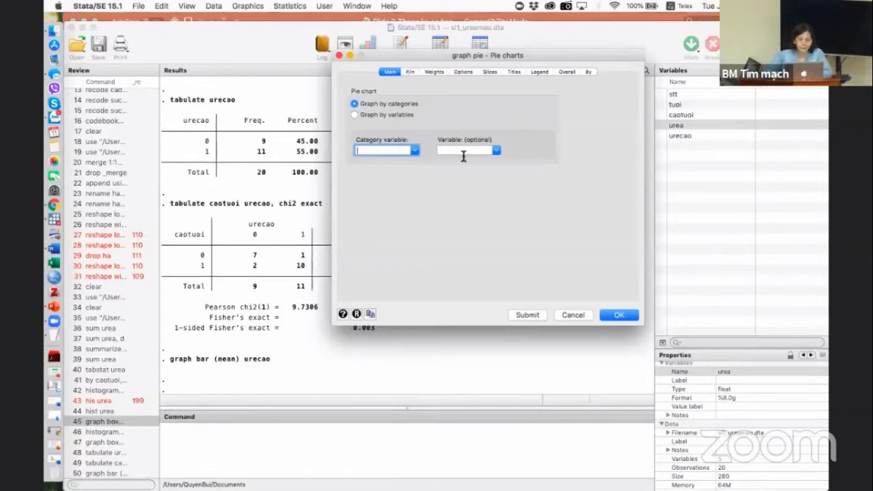
left_click(414, 150)
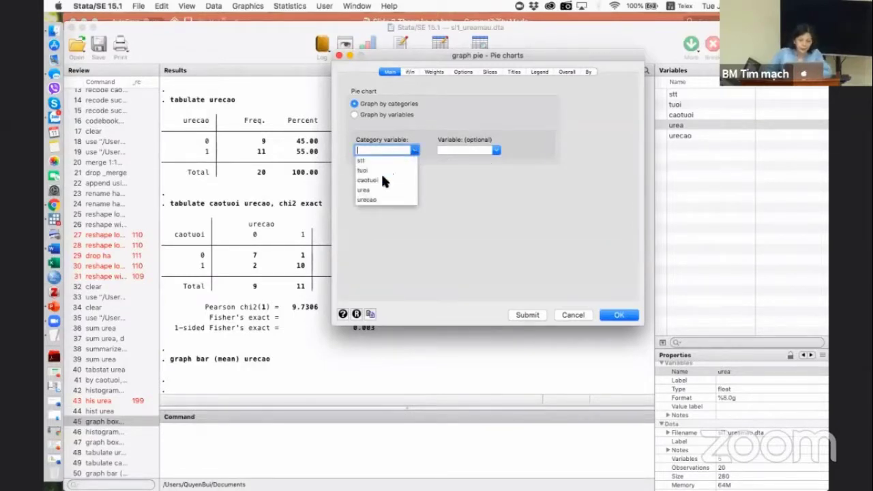
left_click(371, 198)
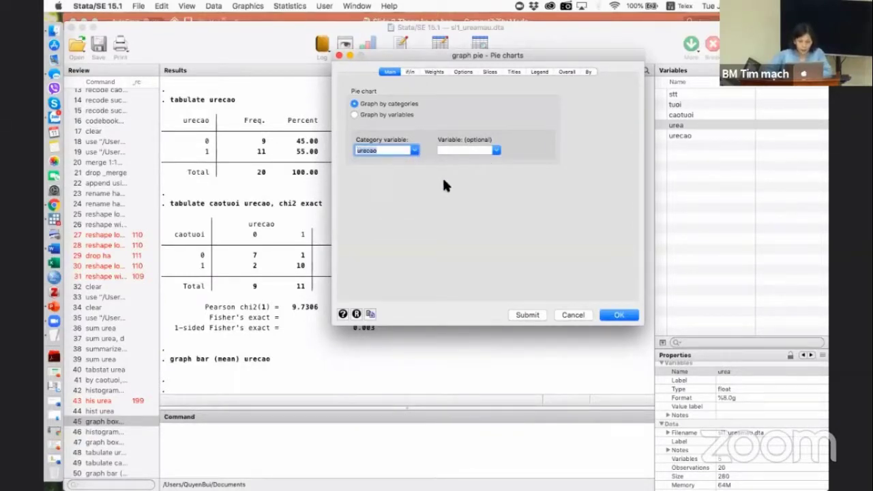
left_click(496, 150)
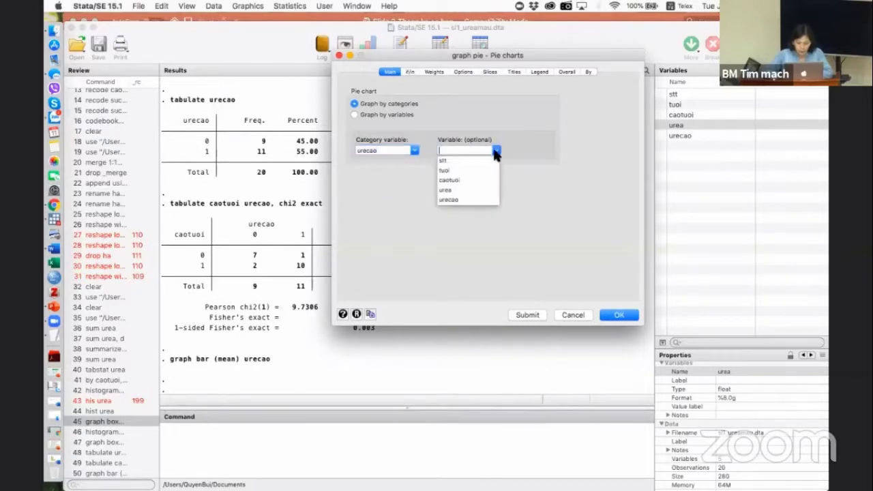
left_click(527, 170)
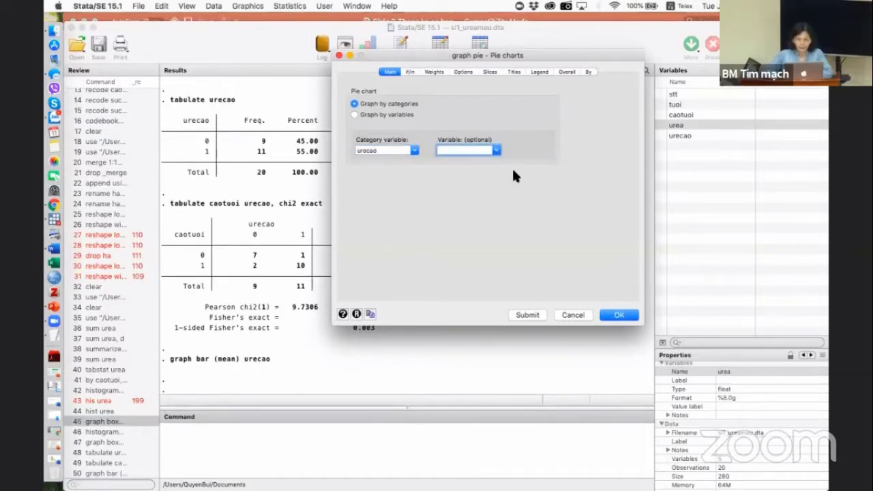
Review the pie chart's slice order, slice label choices and slice properties, keeping the default settings.
left_click(463, 71)
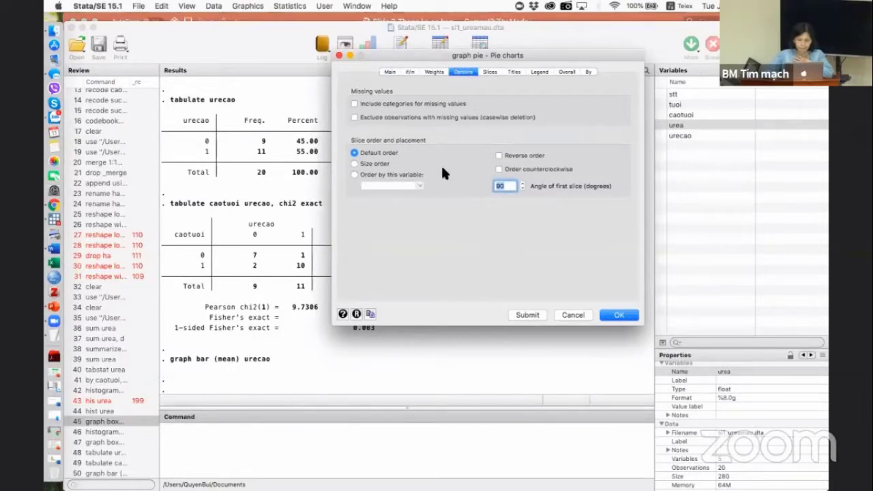
left_click(489, 72)
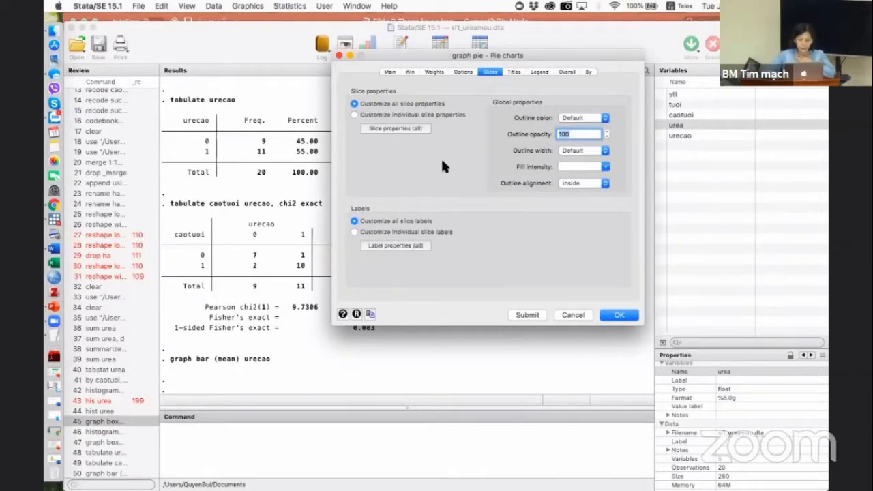
left_click(355, 231)
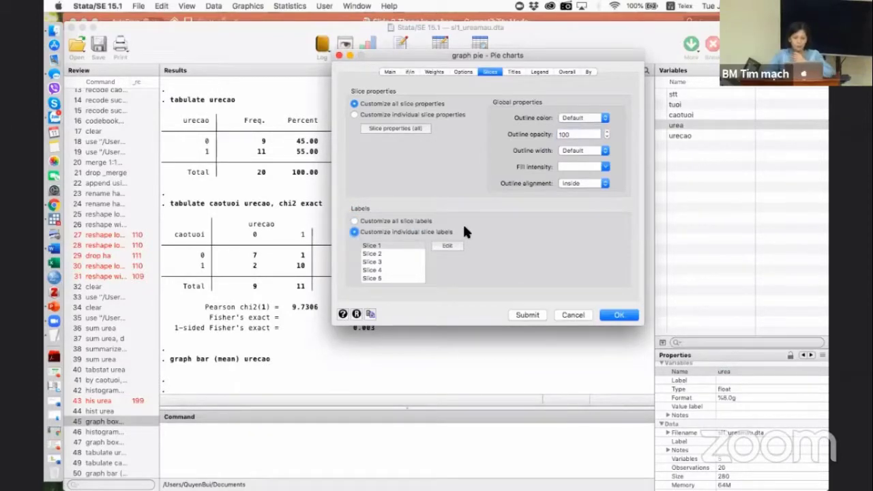
left_click(379, 221)
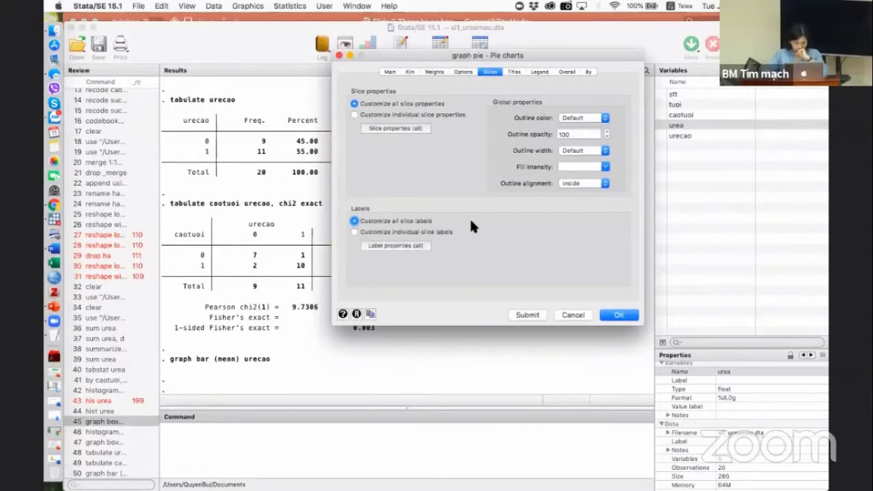
left_click(405, 128)
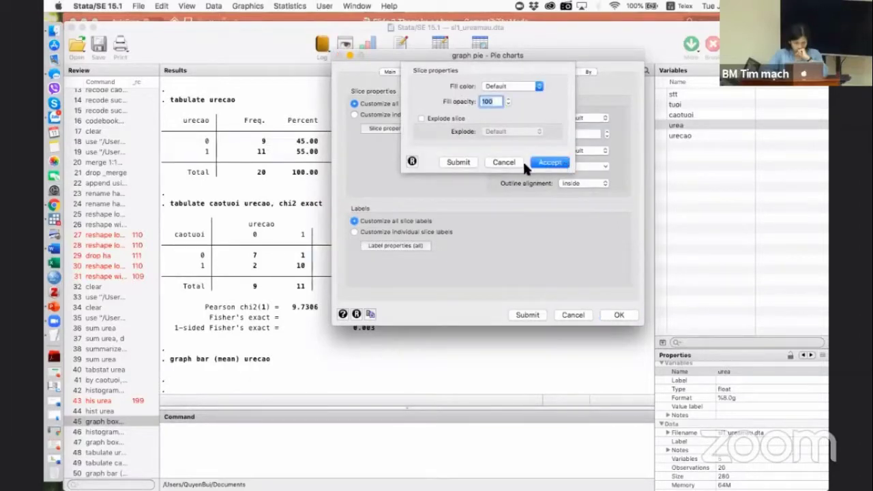
left_click(534, 166)
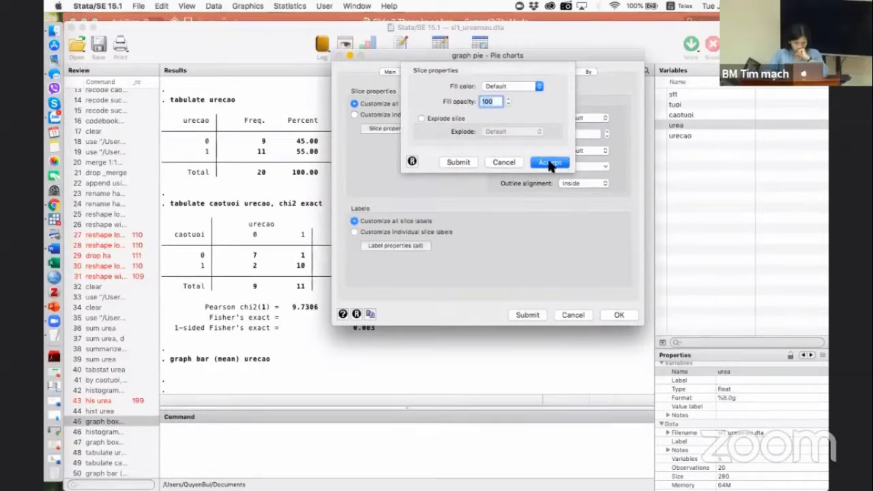
Set the label type of all pie slices to Percent, keeping the default orientation.
left_click(418, 244)
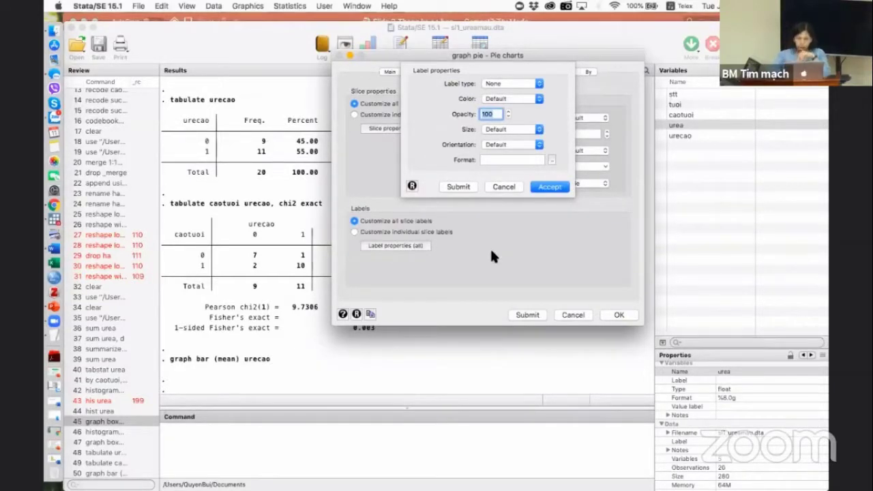
left_click(538, 84)
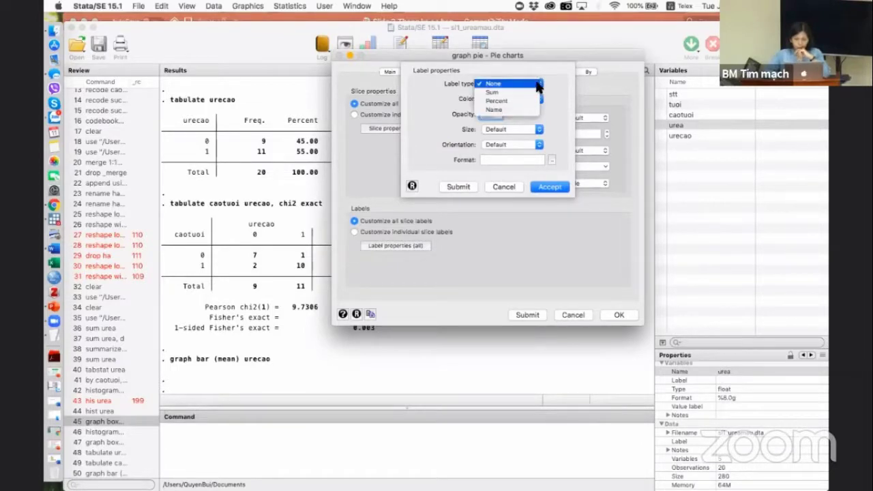
left_click(510, 100)
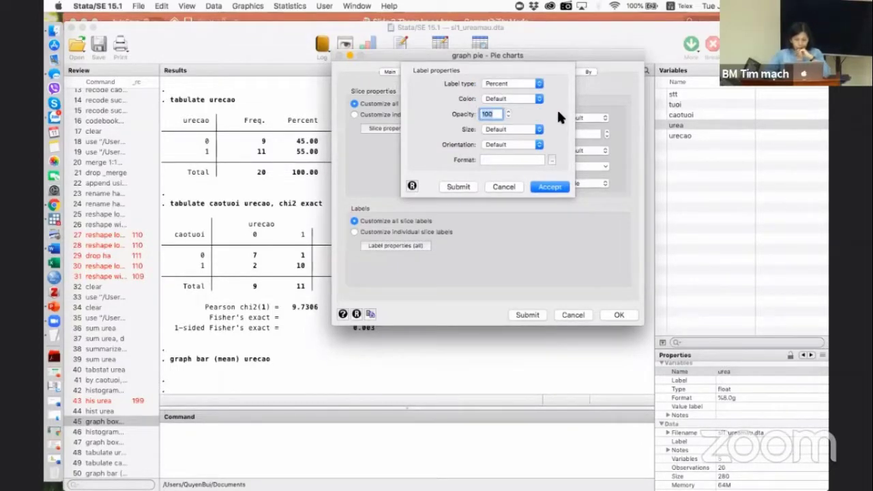
left_click(539, 145)
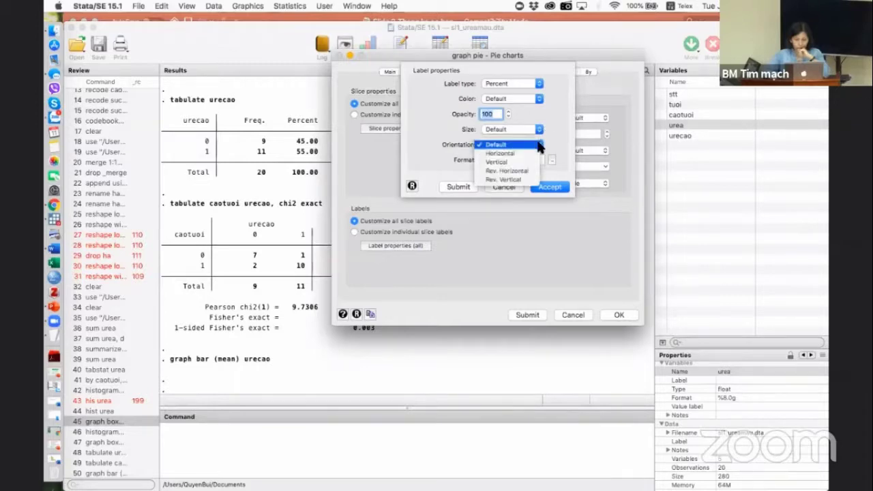
left_click(549, 131)
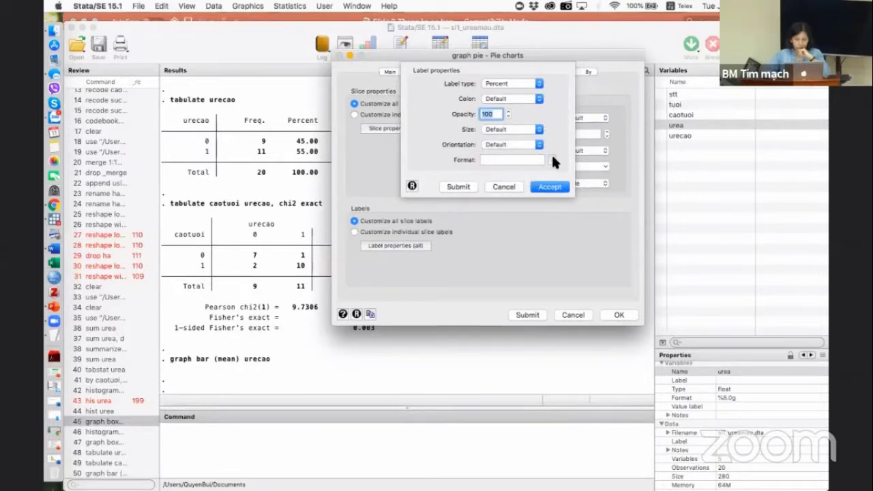
Apply the custom number format %9.0g to the slice labels and draw the pie chart, then return to the results.
left_click(554, 160)
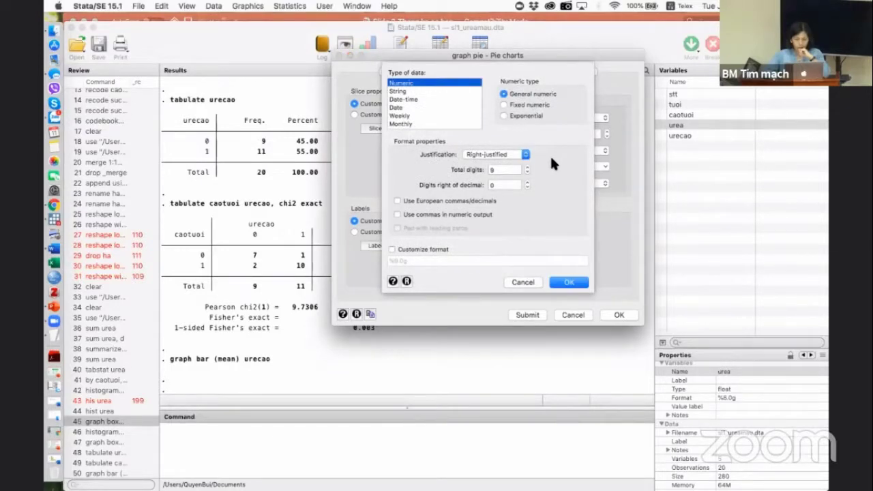
left_click(423, 250)
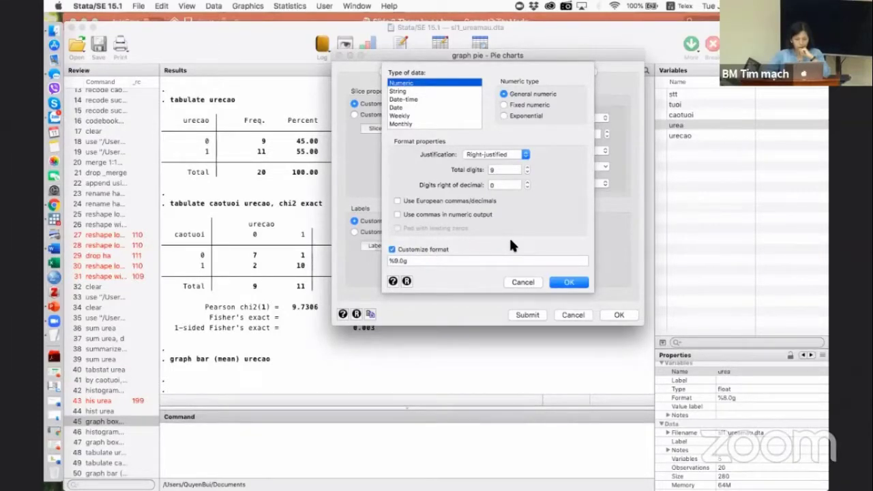
left_click(566, 282)
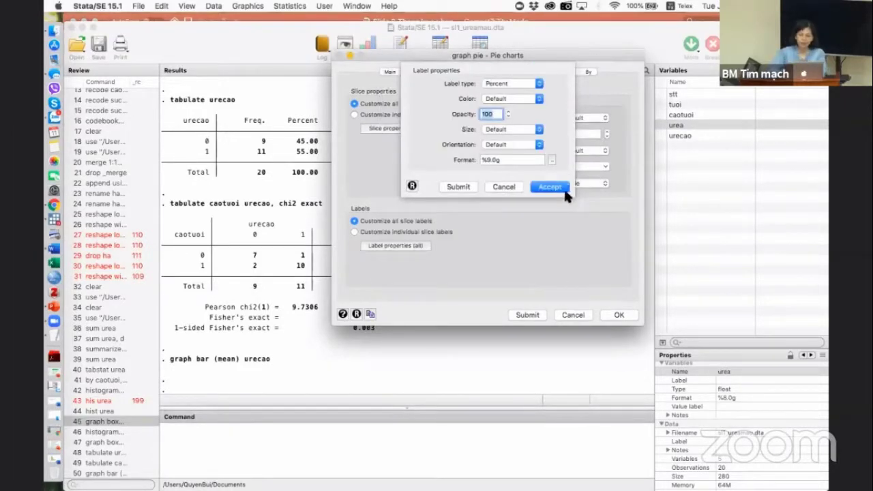
left_click(560, 188)
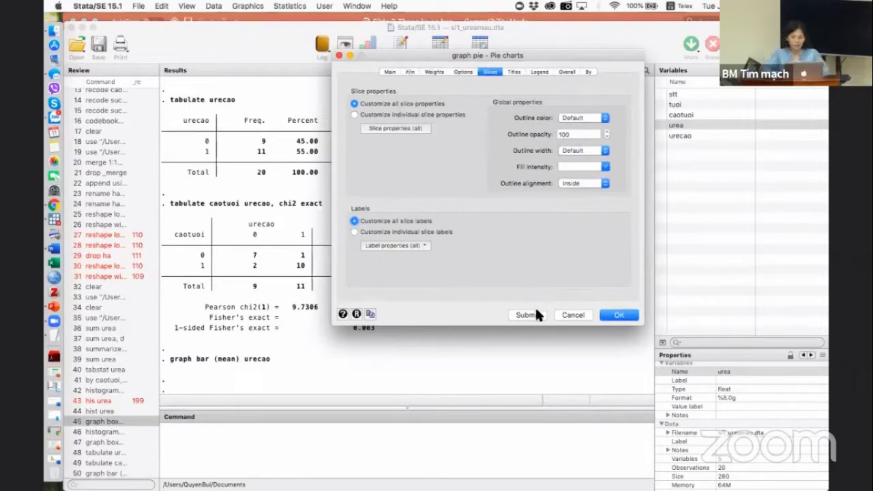
left_click(534, 314)
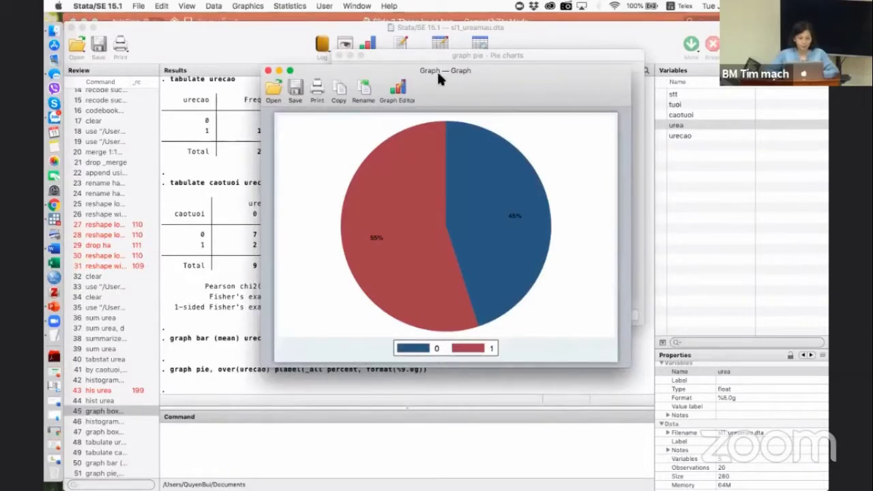
left_click_drag(449, 73, 482, 42)
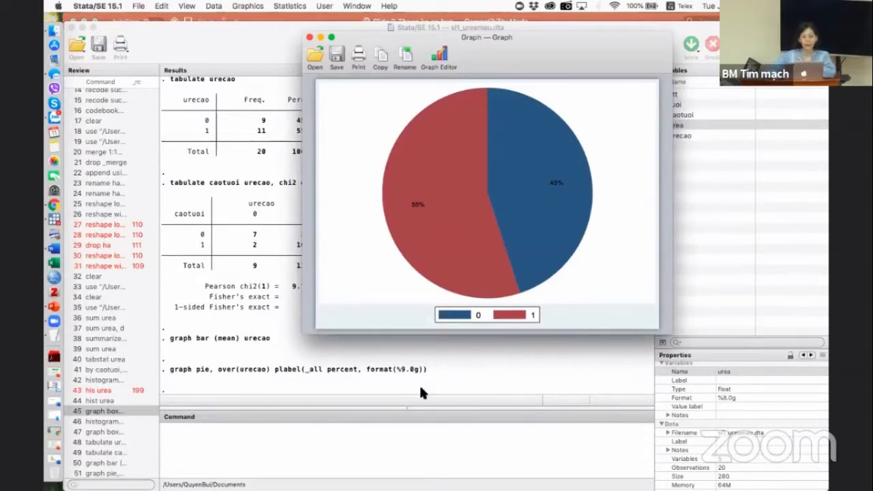
left_click(400, 439)
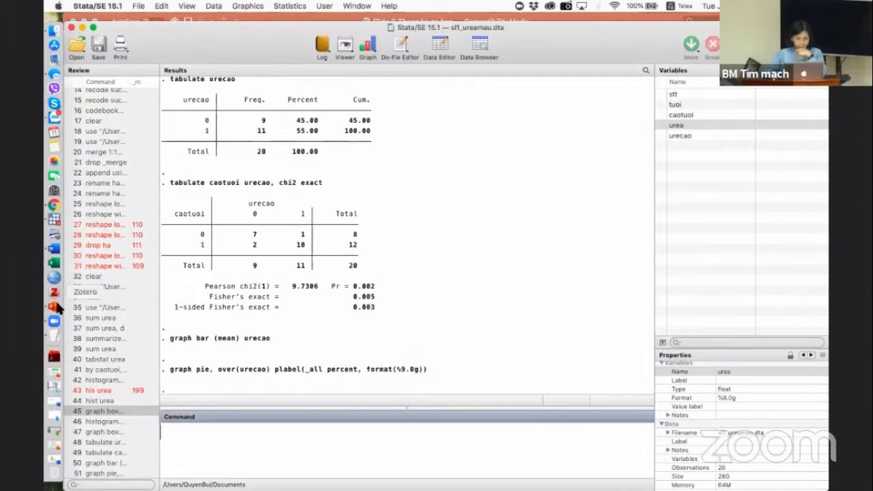
left_click(324, 6)
mouse_move(386, 54)
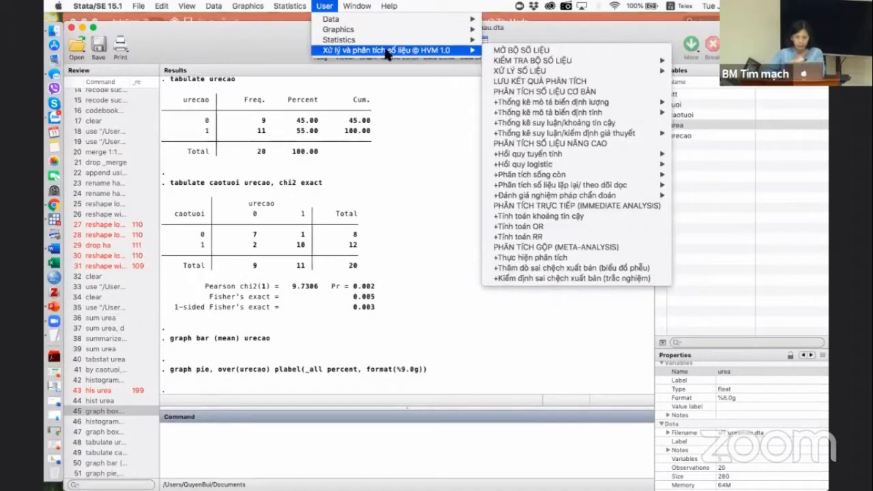
mouse_move(567, 116)
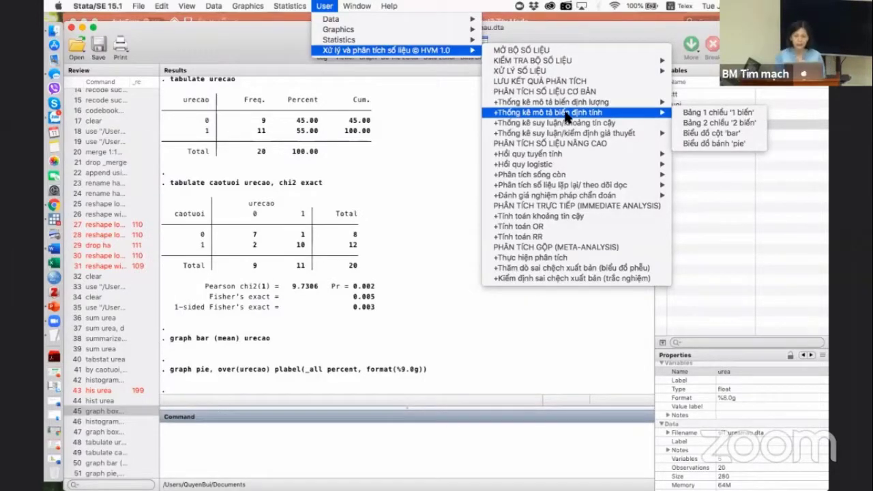
Switch to PowerPoint and present the sl1_ureamau exercise slides from slide 13 through the commands for analysis by caotuoi.
left_click(54, 306)
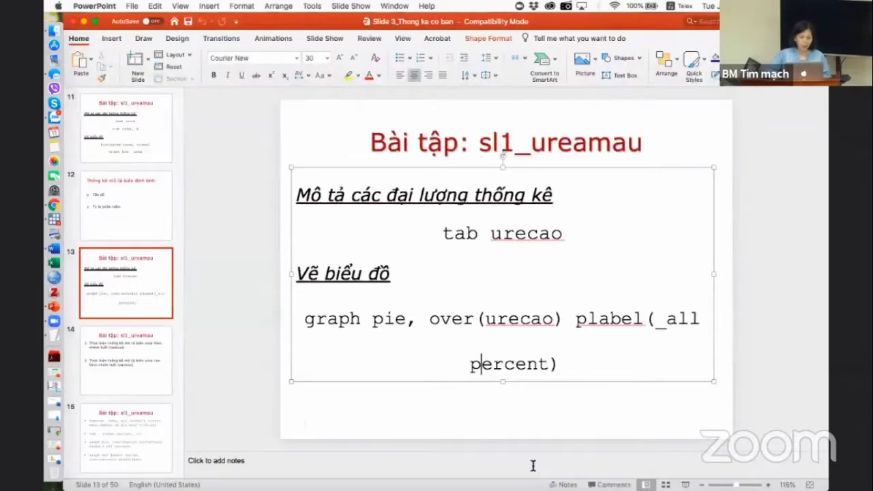
left_click(685, 484)
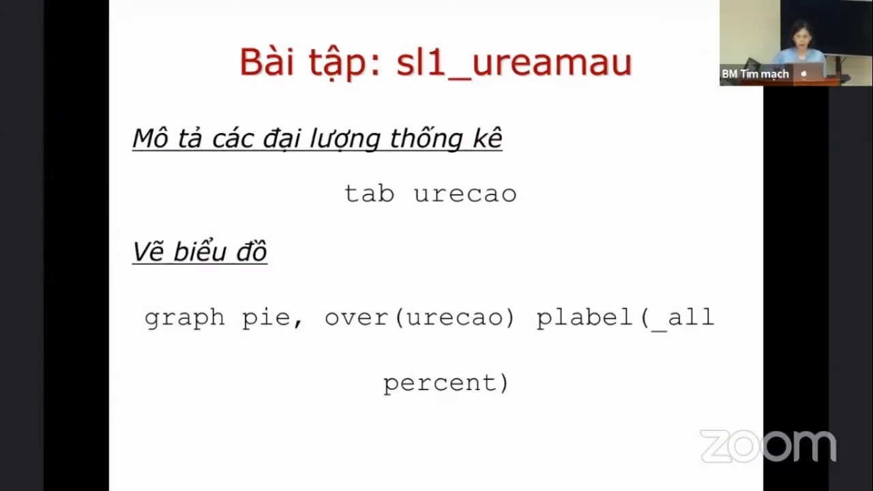
key("Right")
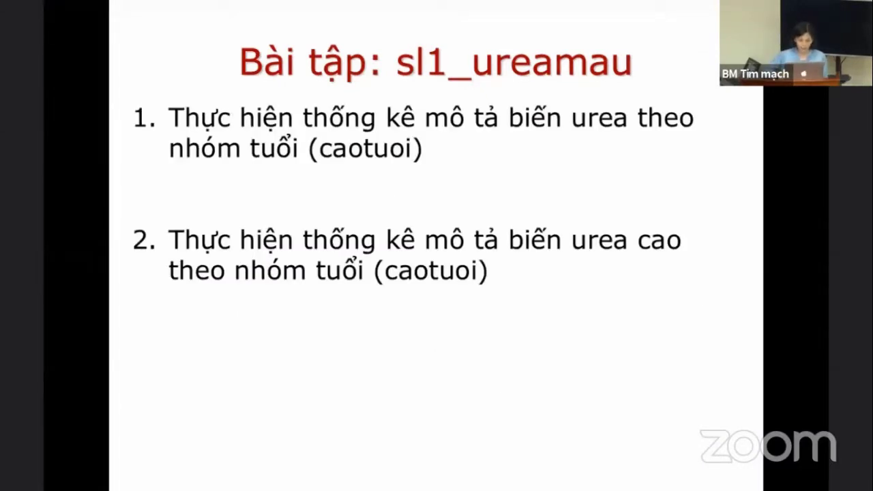
key("Left")
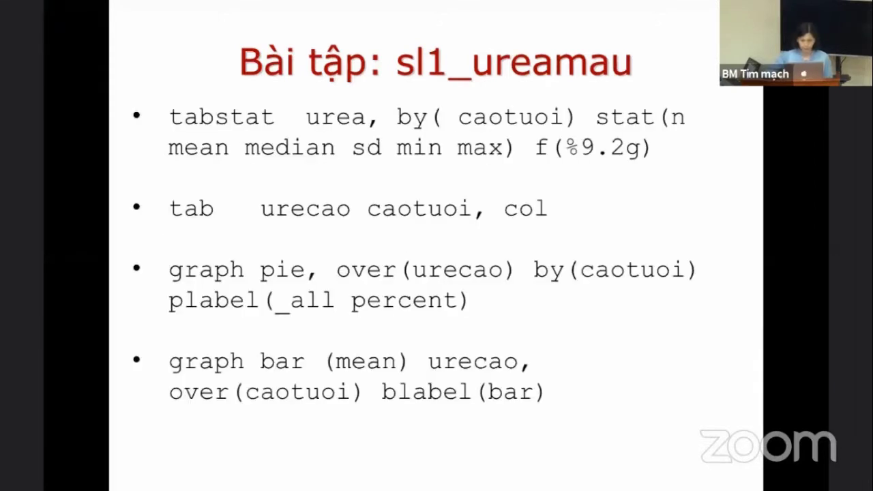
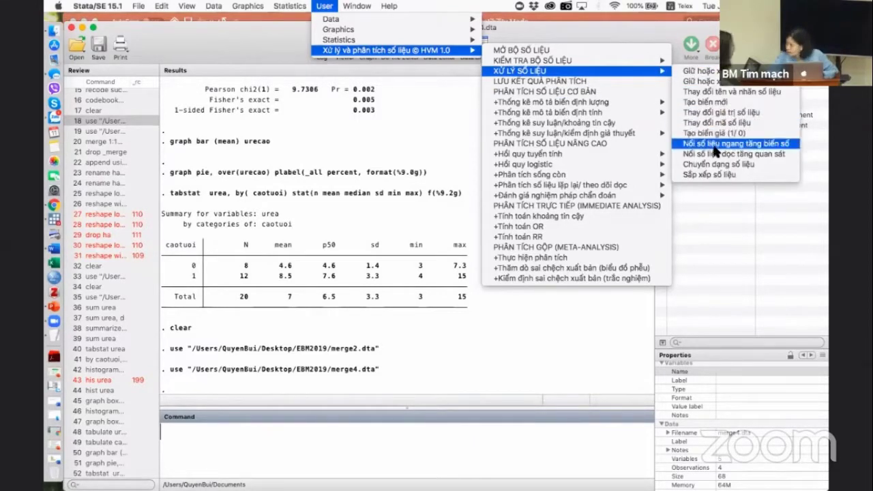
Try to set ha1_bef as the subobservation identifier variable in the reshape dialog with patient as the ID variable.
left_click(717, 165)
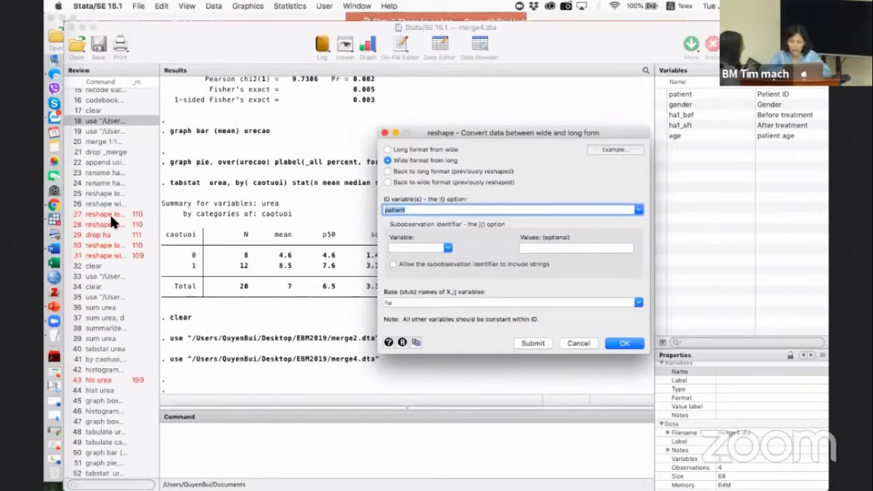
left_click(324, 6)
mouse_move(385, 49)
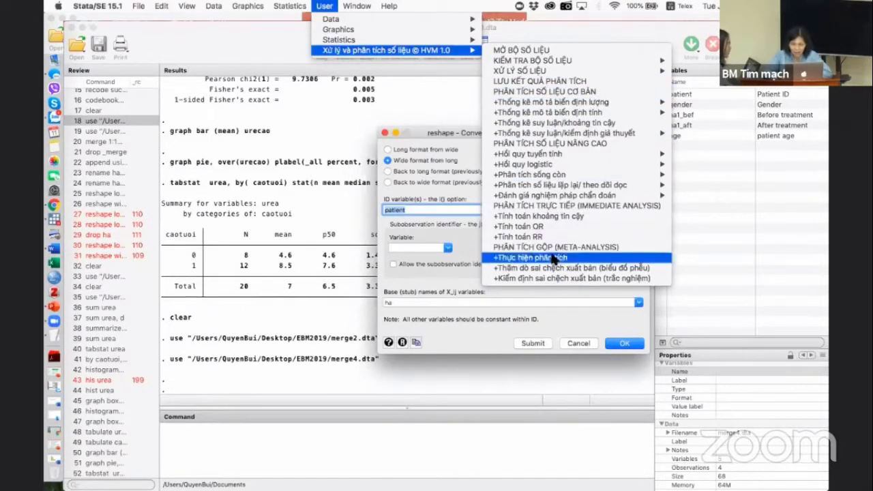
mouse_move(566, 136)
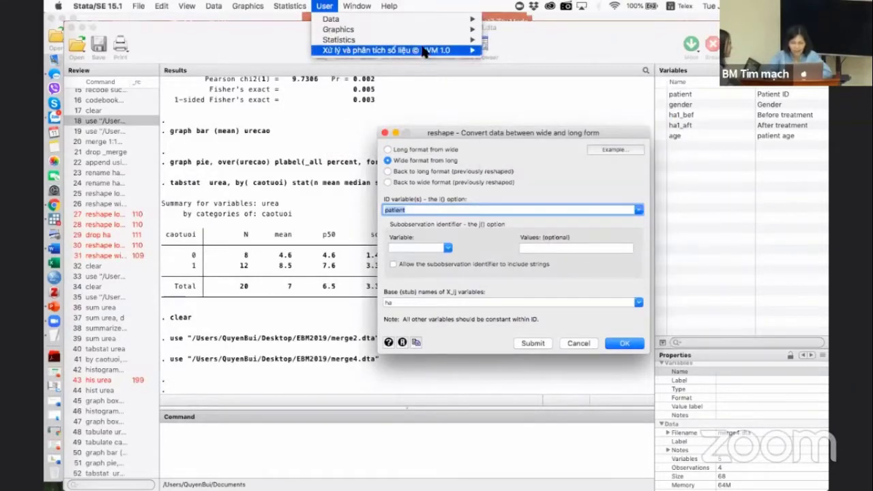
mouse_move(436, 50)
mouse_move(531, 186)
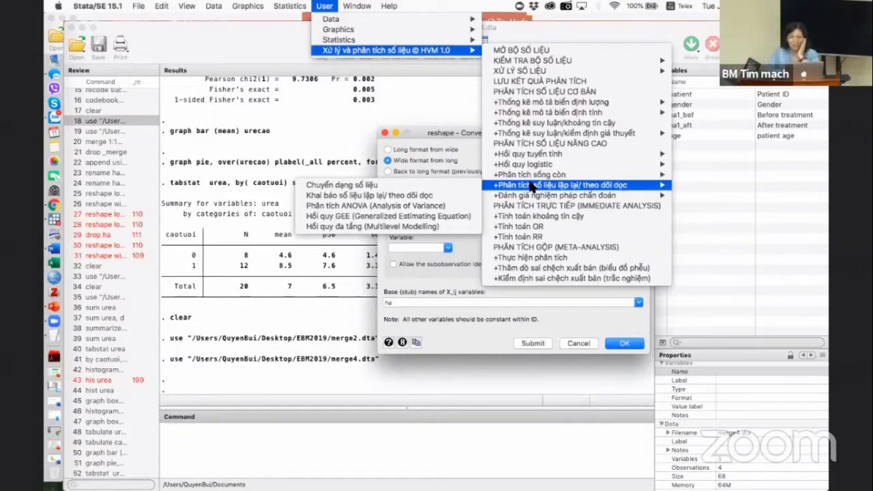
mouse_move(563, 100)
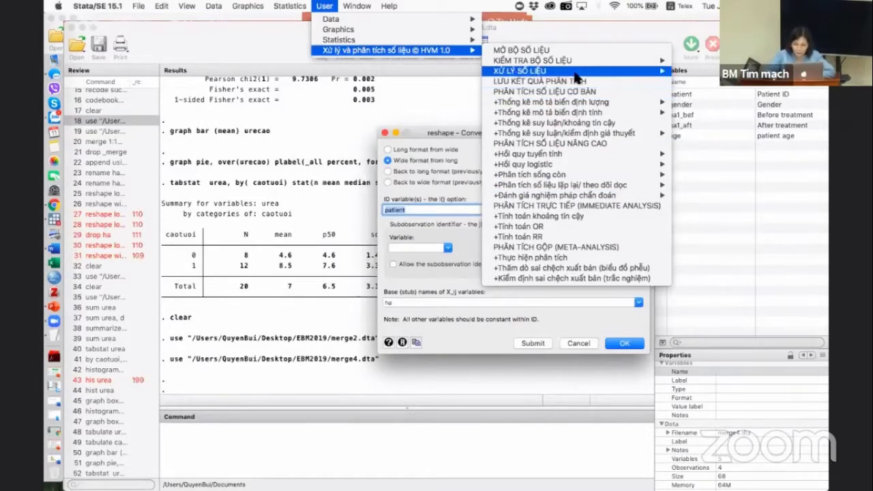
mouse_move(566, 71)
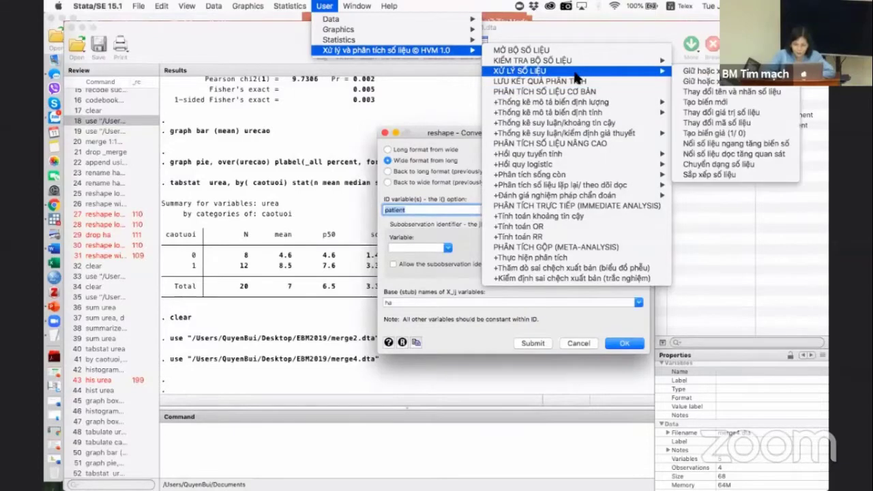
left_click(717, 166)
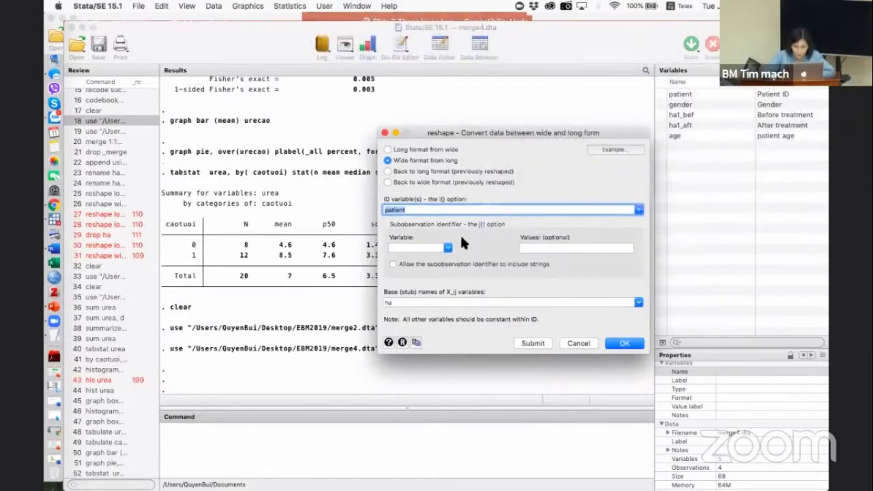
left_click(448, 249)
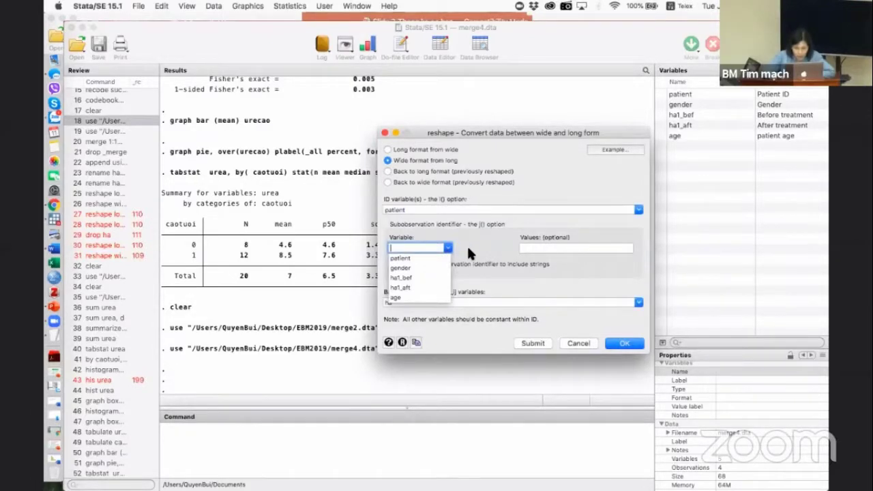
left_click(418, 278)
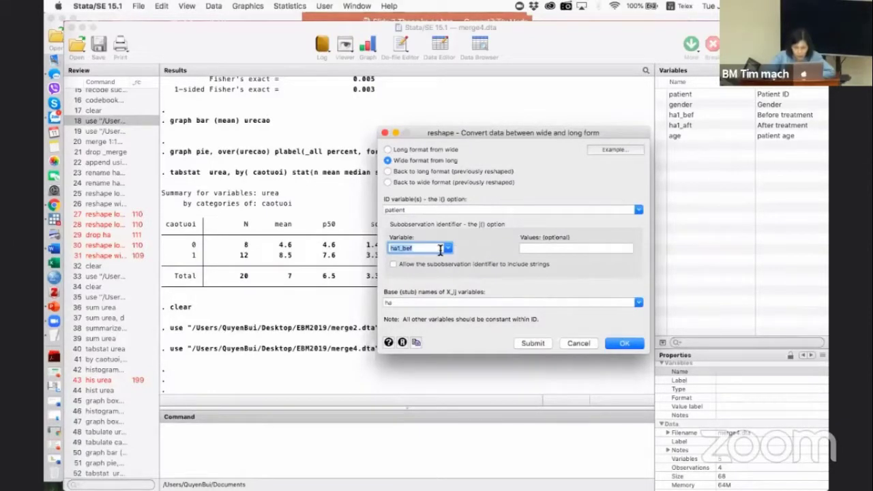
left_click(573, 342)
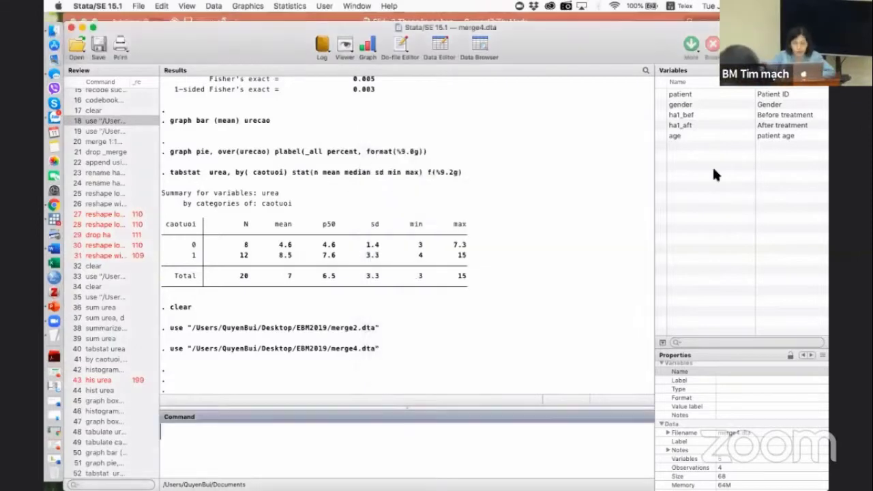
double_click(686, 116)
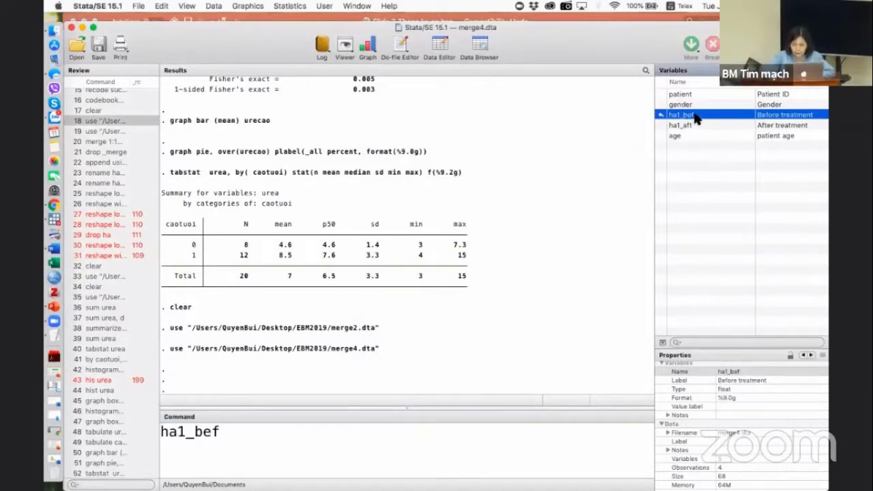
double_click(695, 117)
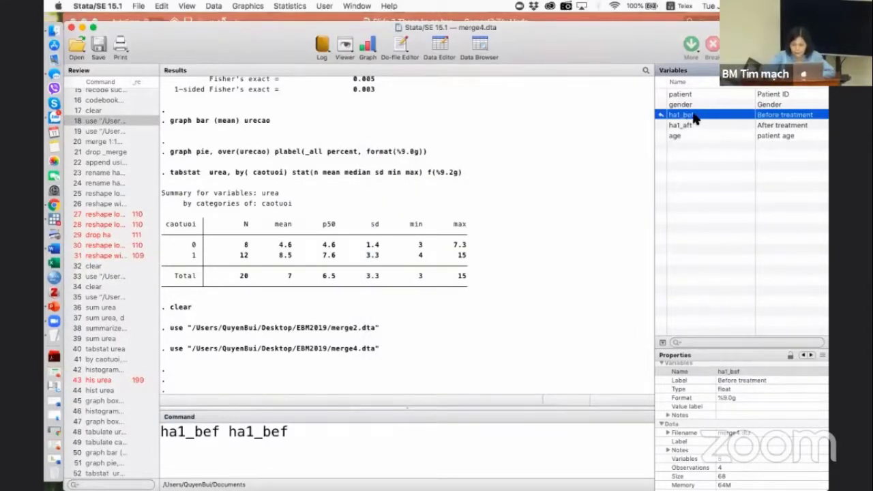
left_click(473, 359)
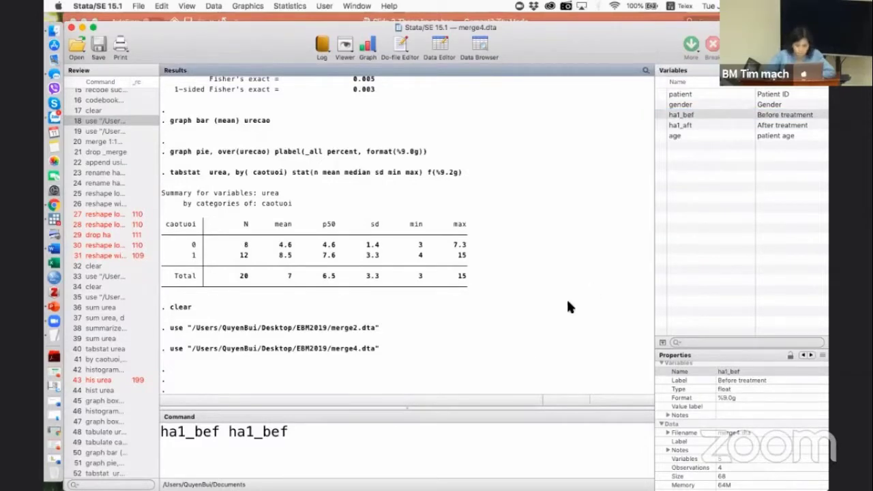
left_click(353, 436)
key("BackSpace")
key("BackSpace")
key("BackSpace")
key("BackSpace")
key("BackSpace")
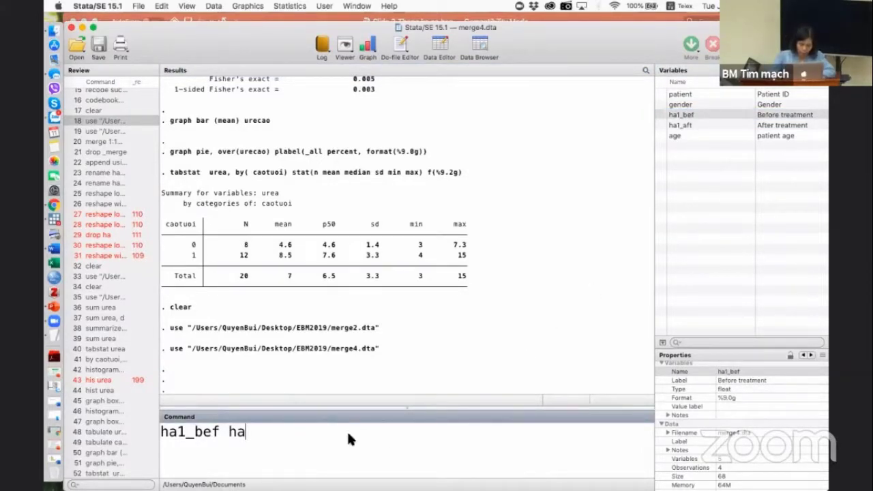
key("BackSpace")
key("BackSpace")
key("BackSpace")
key("BackSpace")
key("BackSpace")
key("BackSpace")
key("BackSpace")
key("BackSpace")
key("BackSpace")
key("BackSpace")
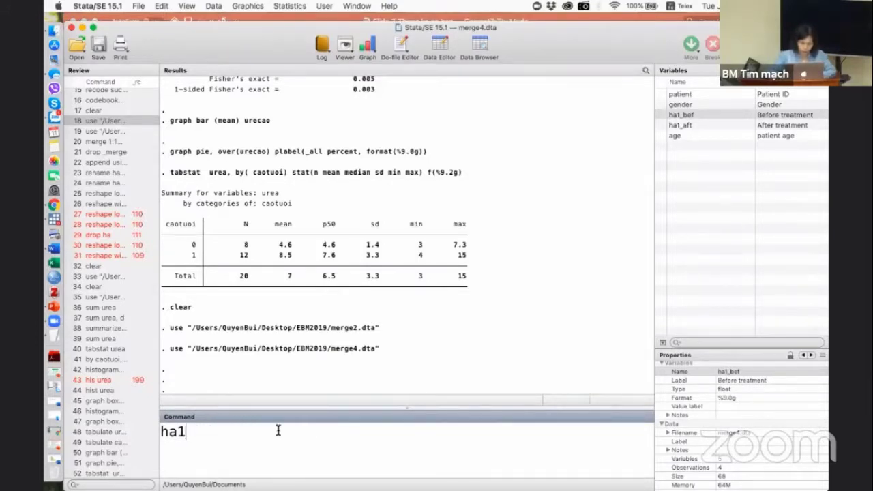
double_click(682, 115)
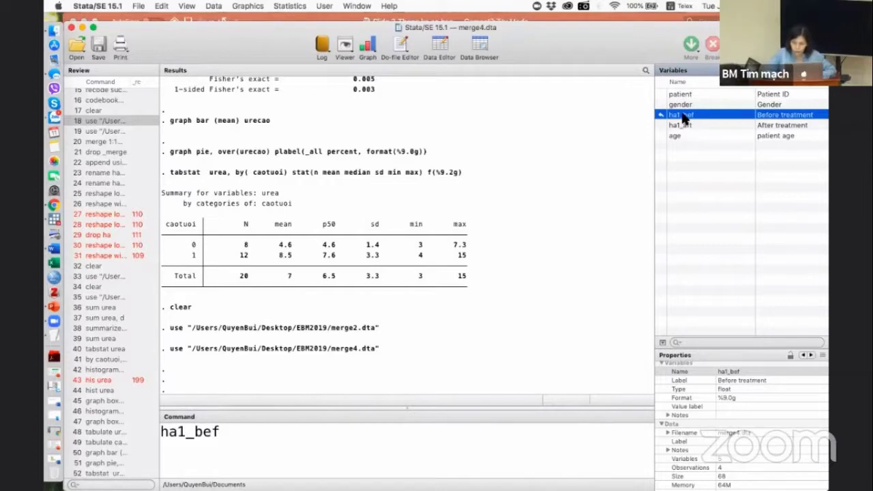
double_click(681, 115)
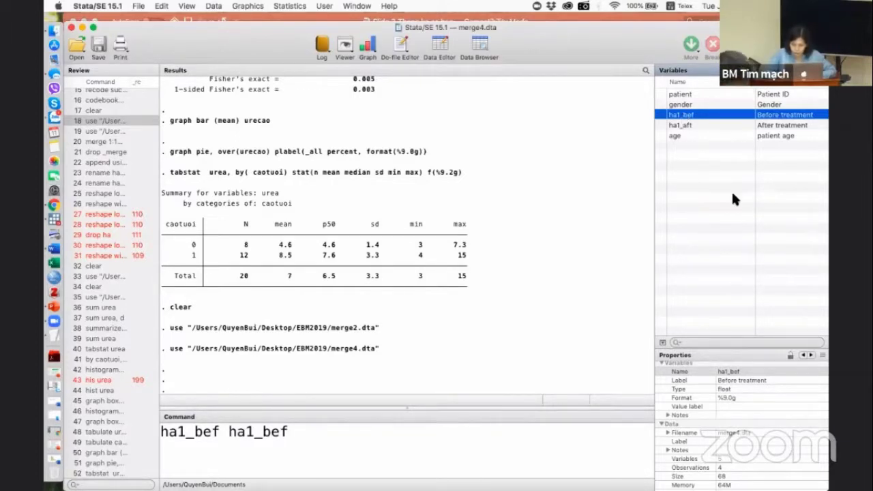
Rename the Before treatment variable ha1_bef as ha1.
left_click(738, 372)
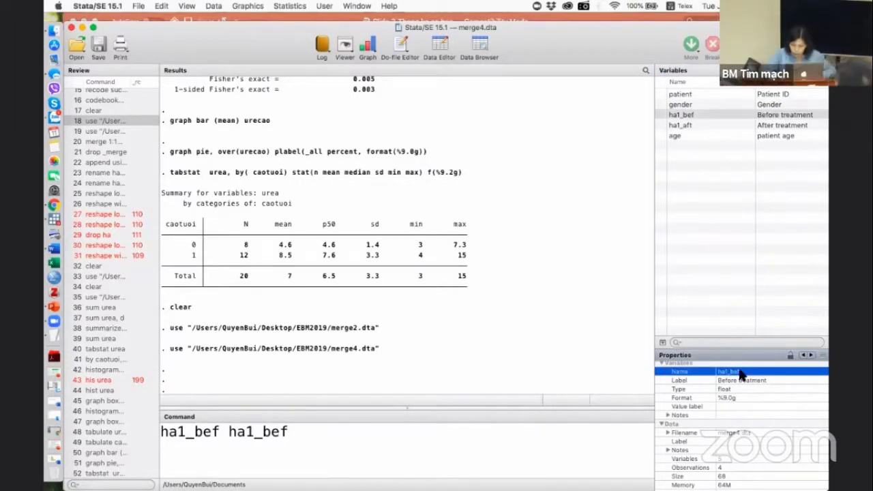
left_click(743, 371)
key("BackSpace")
key("BackSpace")
key("BackSpace")
key("BackSpace")
key("BackSpace")
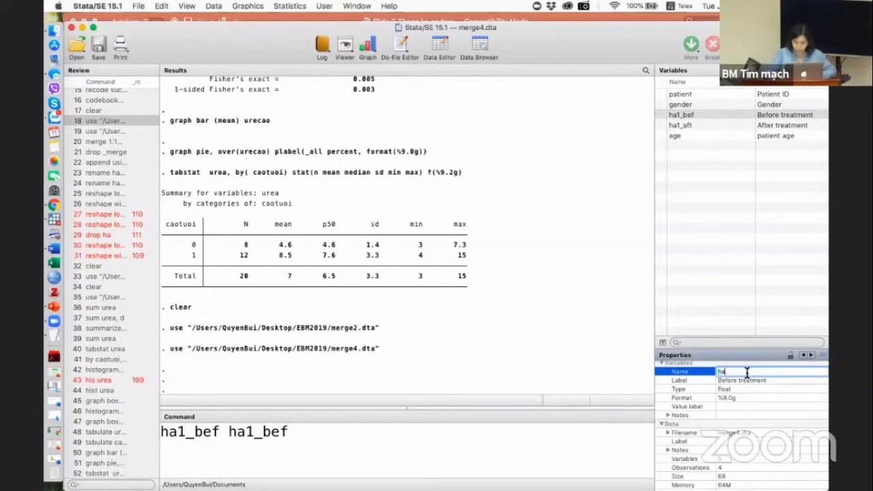
type("1")
key("Return")
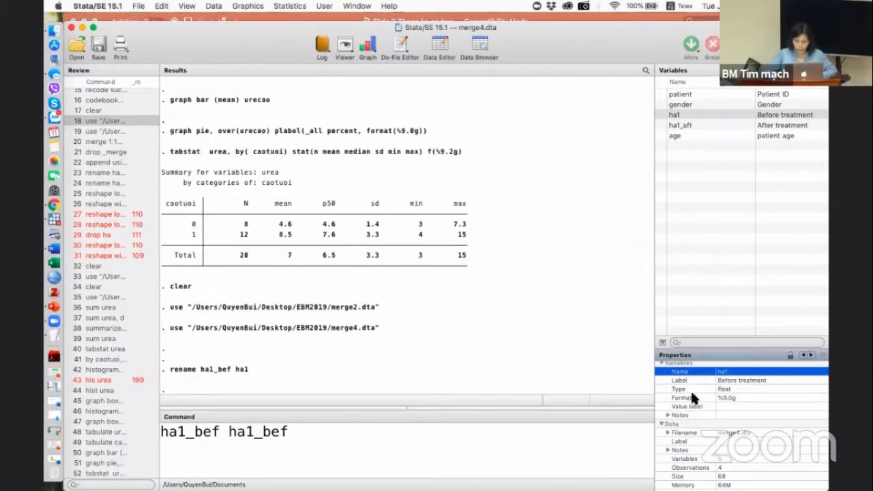
Rename the After treatment variable ha1_aft as ha2.
left_click(686, 125)
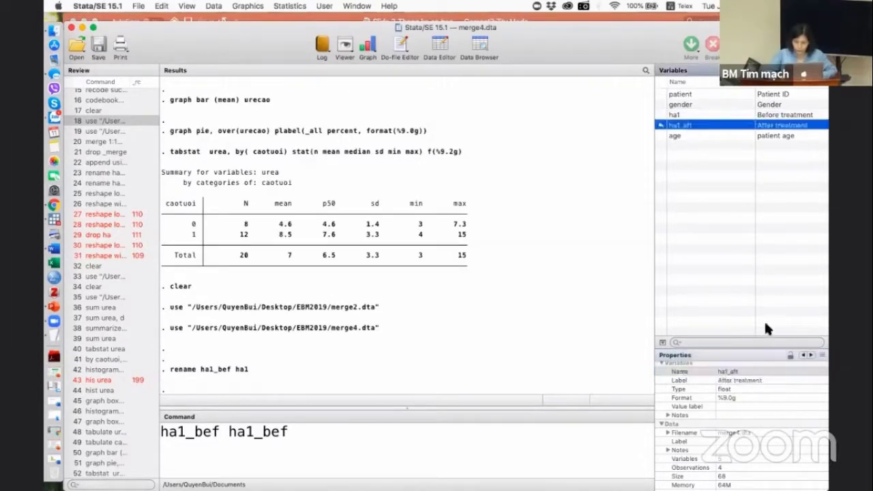
left_click(738, 371)
left_click(738, 371)
left_click(741, 371)
key("BackSpace")
key("BackSpace")
key("BackSpace")
key("BackSpace")
type("2")
key("Return")
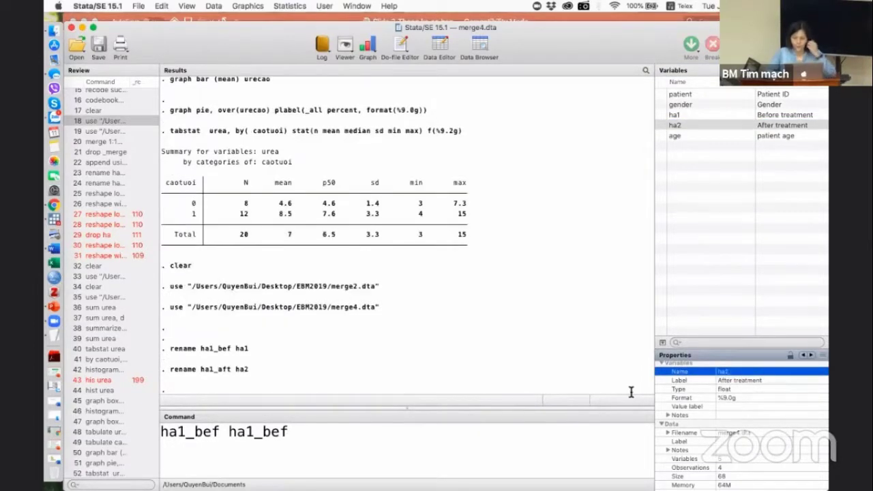
Clear the leftover variable names from the command line.
left_click(350, 444)
key("BackSpace")
key("BackSpace")
key("BackSpace")
key("BackSpace")
key("BackSpace")
key("BackSpace")
key("BackSpace")
key("BackSpace")
key("BackSpace")
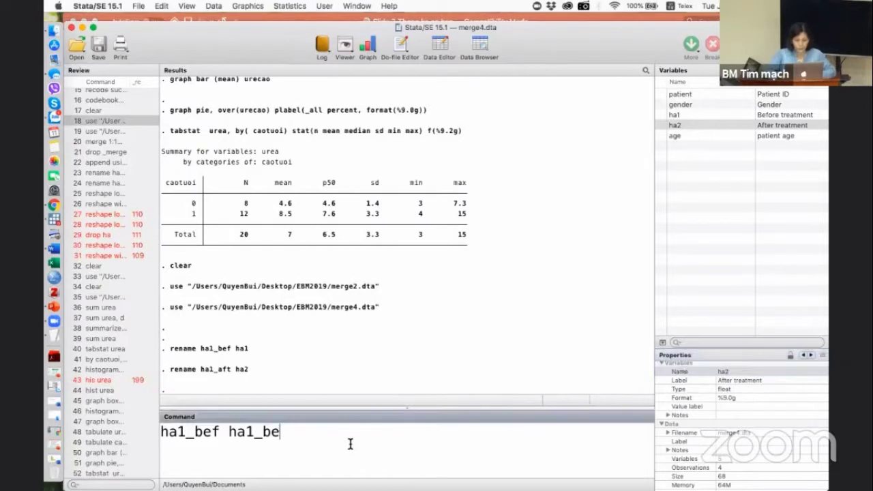
key("BackSpace")
key("BackSpace")
key("BackSpace")
key("BackSpace")
key("BackSpace")
key("BackSpace")
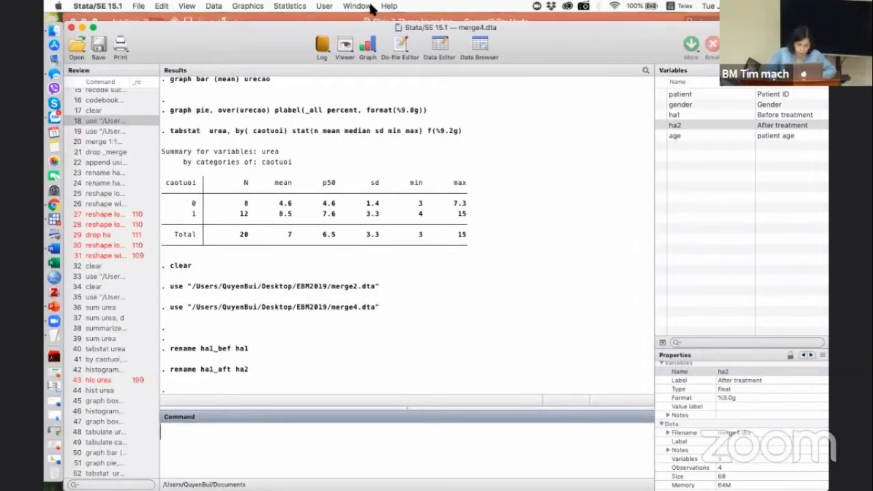
Try to reshape the data to wide format from long with ID patient, subobservation variable ha, values 1 2 and stub ha.
left_click(324, 6)
mouse_move(360, 50)
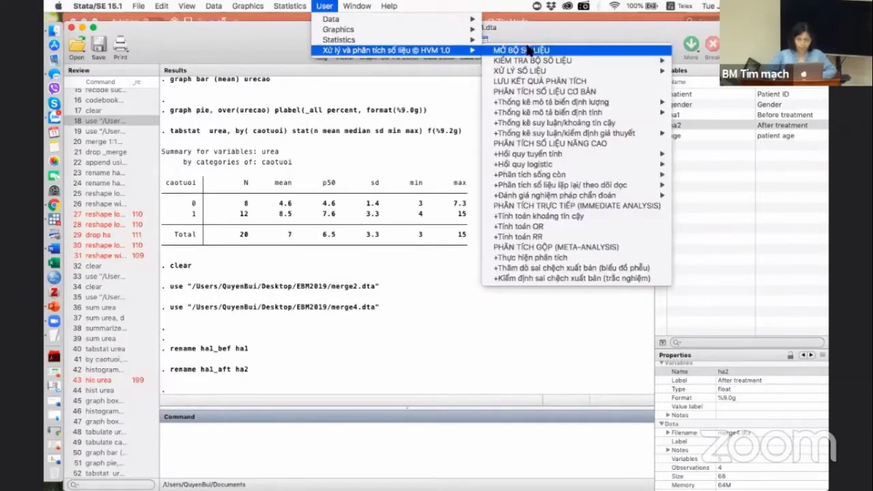
mouse_move(558, 76)
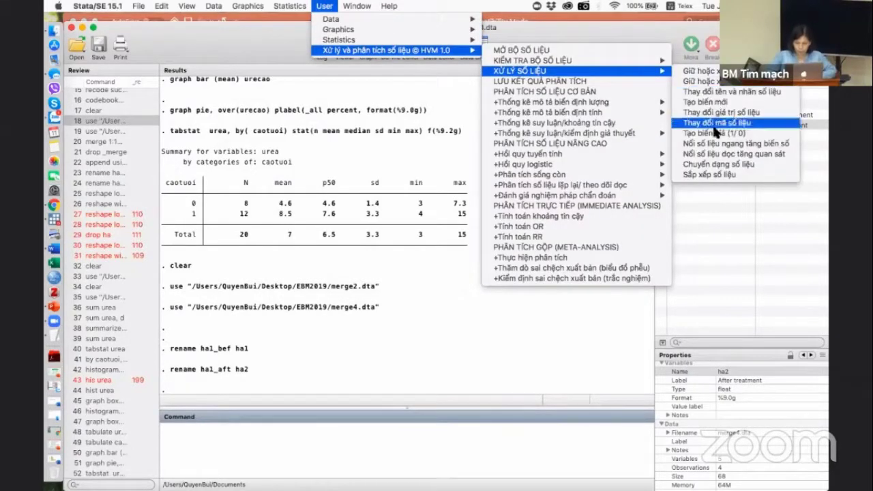
left_click(715, 170)
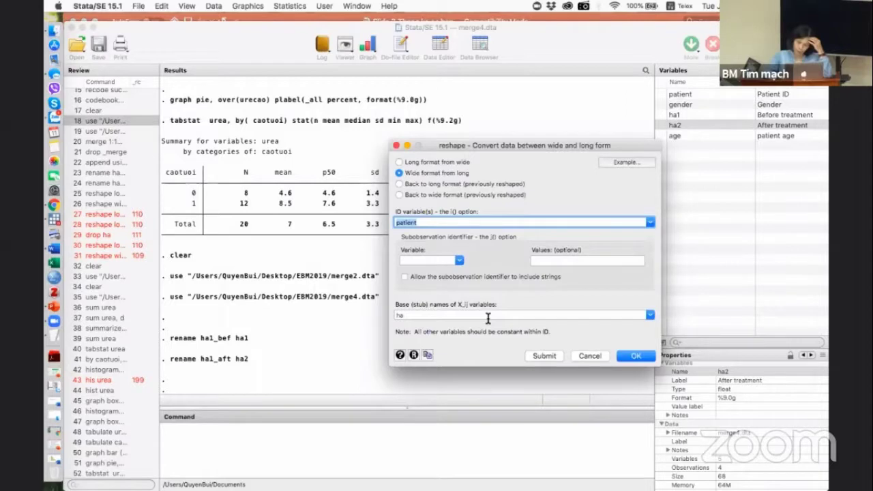
left_click(546, 262)
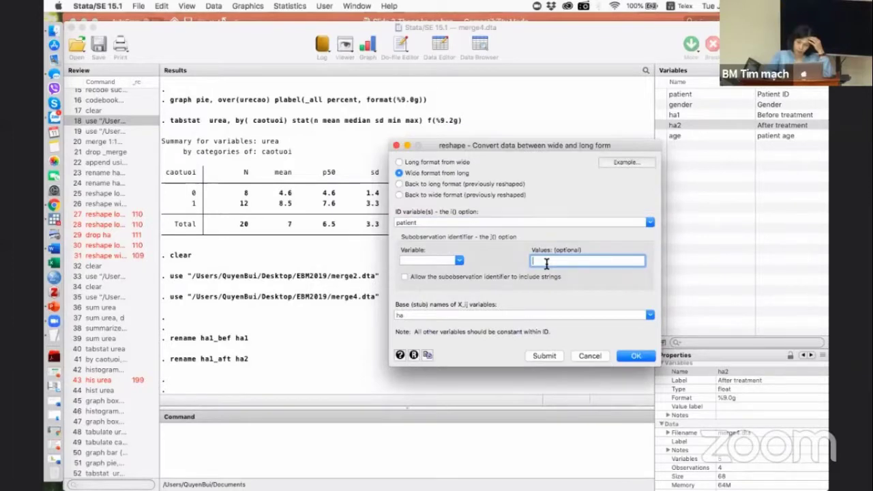
left_click(460, 262)
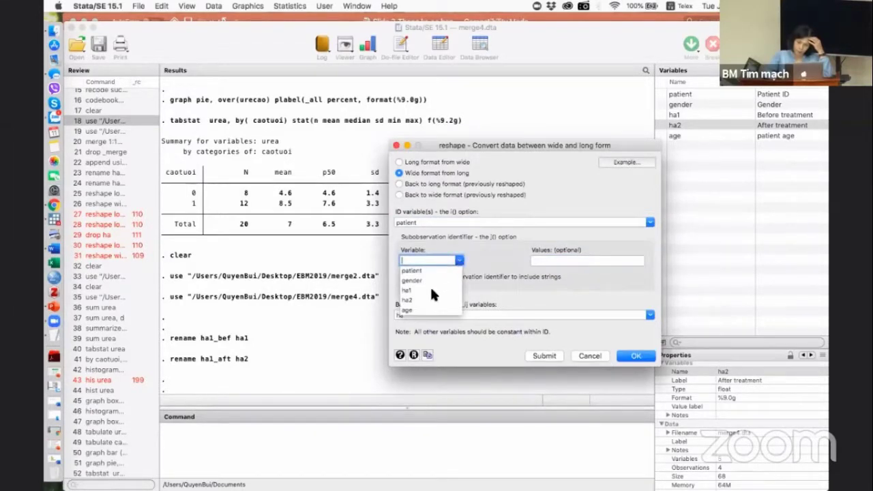
type("ha")
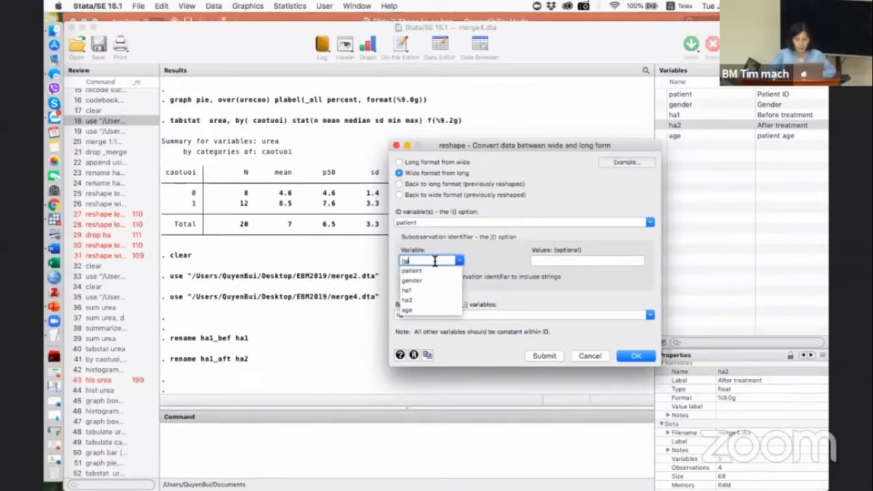
left_click(562, 263)
type("1 2")
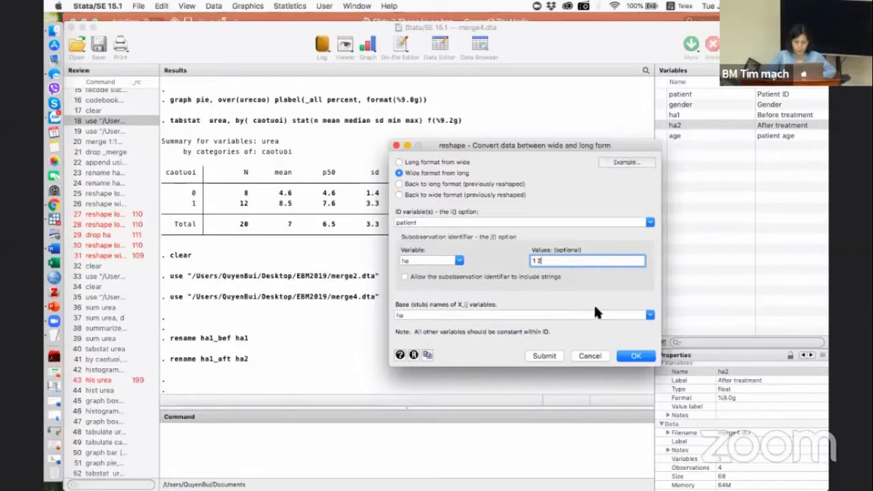
left_click(547, 354)
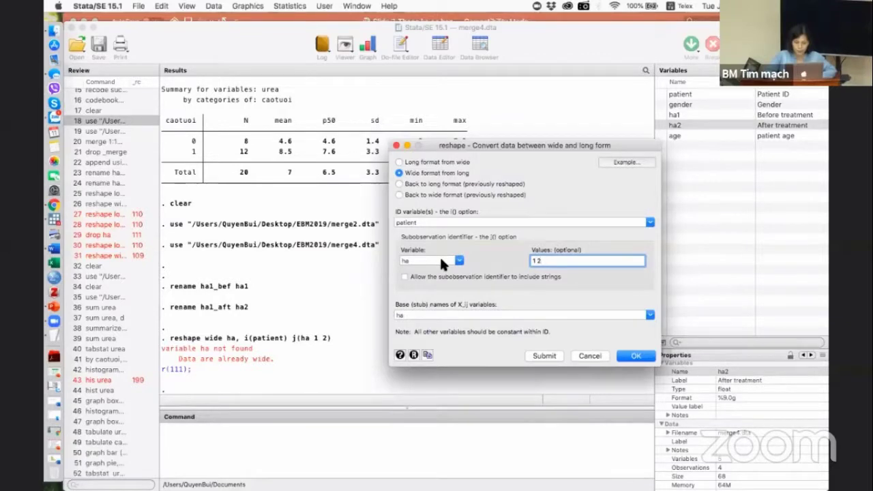
Recall the failed reshape command from the history and change its target format to long.
scroll(128, 445, "down", 5)
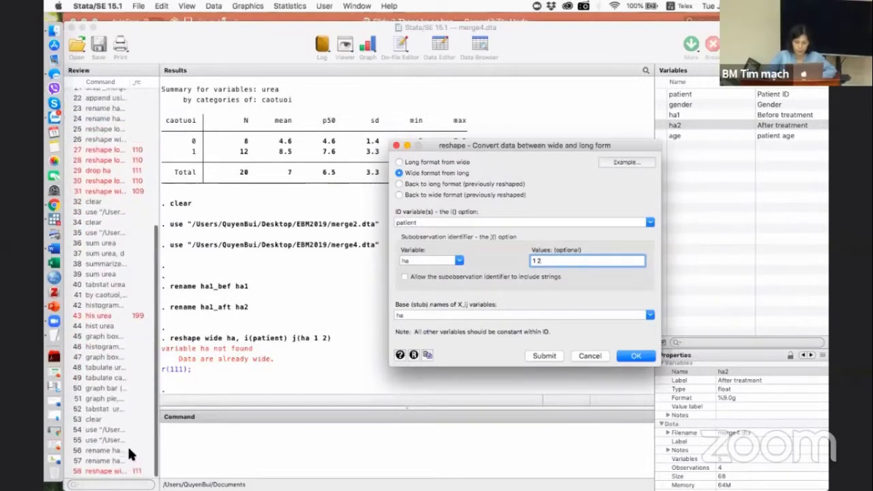
left_click(114, 475)
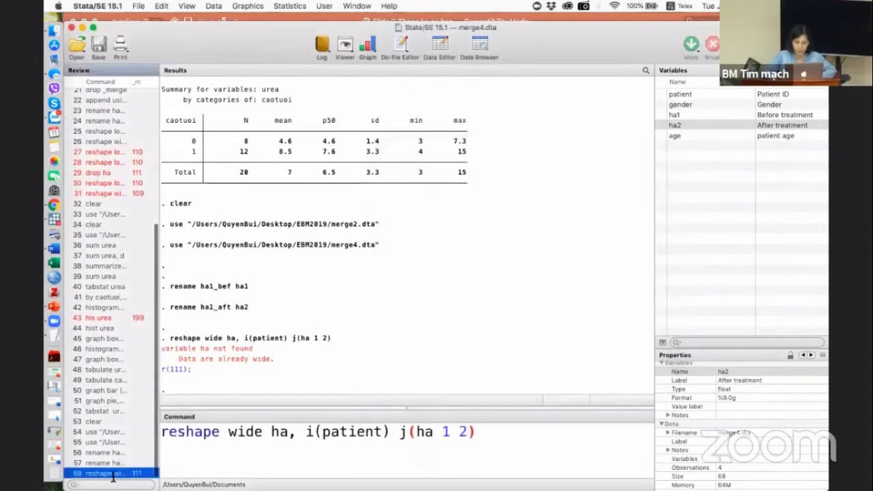
left_click(259, 434)
key("BackSpace")
key("BackSpace")
key("BackSpace")
key("BackSpace")
type("ong")
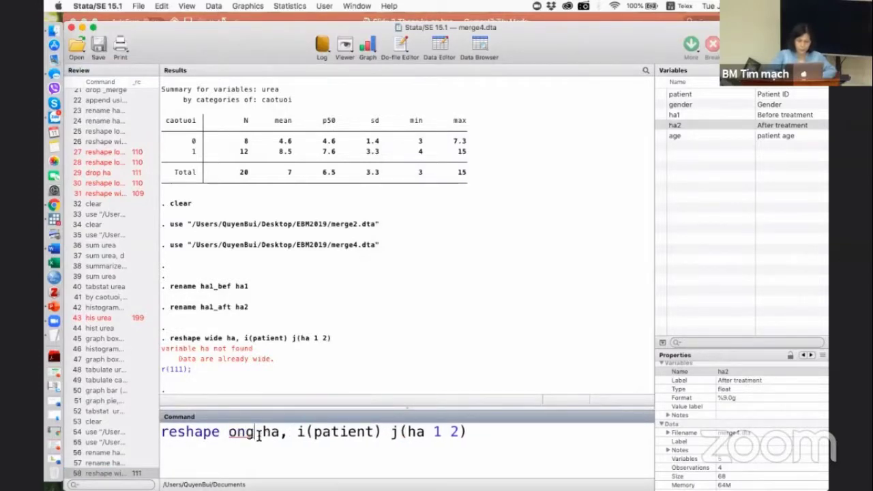
key("BackSpace")
key("BackSpace")
key("BackSpace")
type("long")
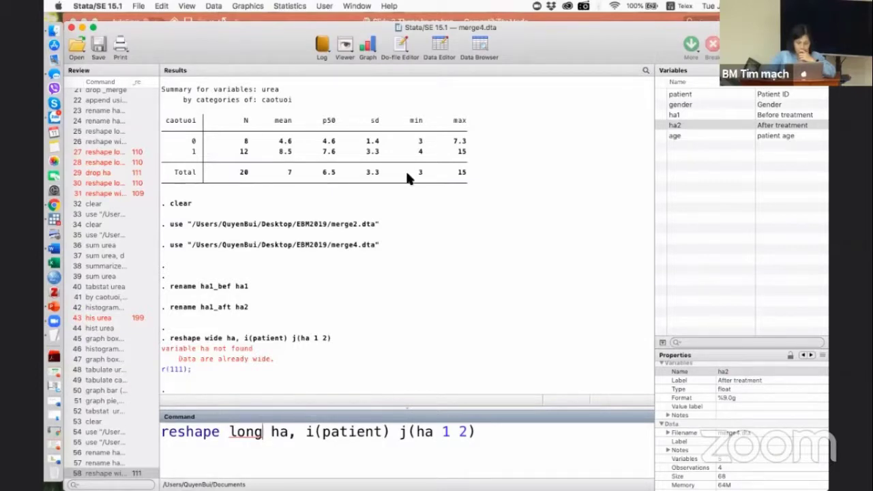
Set the reshape dialog to long format from wide and enter time as the subobservation values.
left_click(326, 6)
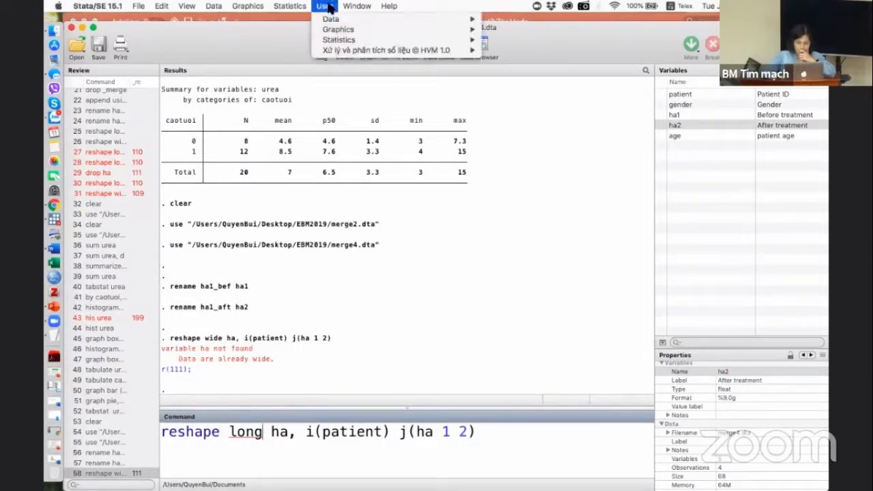
mouse_move(420, 51)
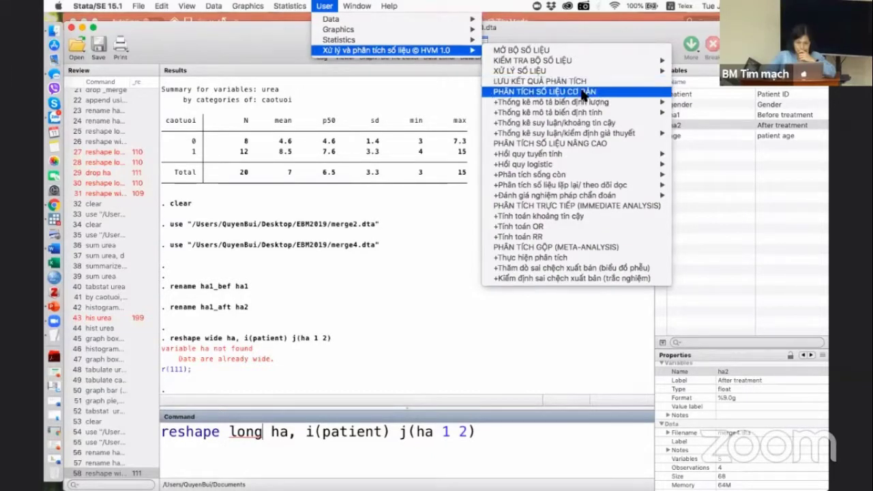
mouse_move(590, 73)
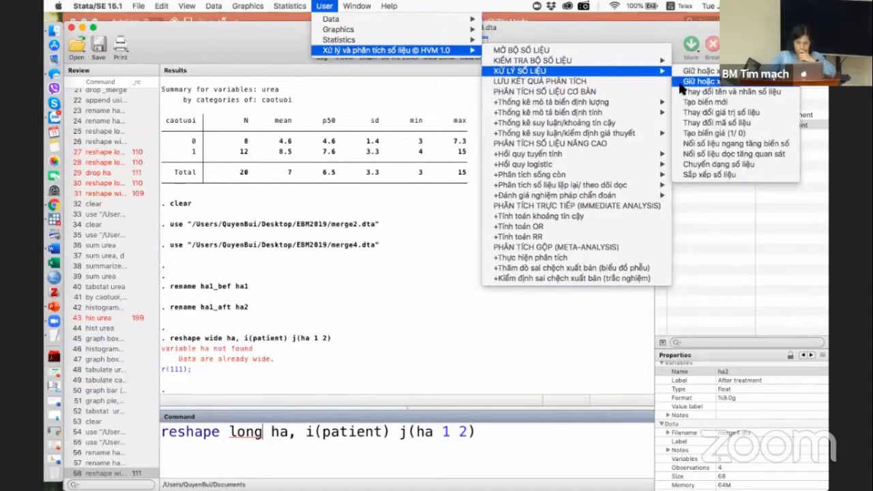
left_click(716, 163)
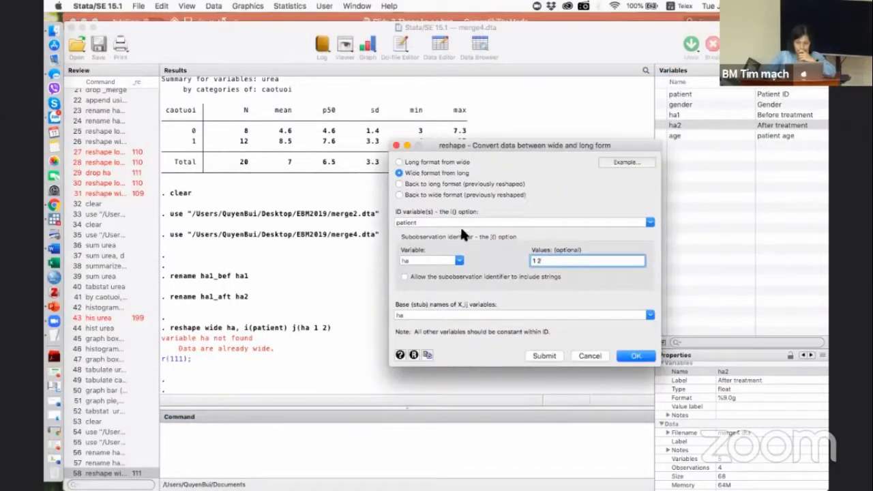
left_click(444, 162)
left_click(459, 261)
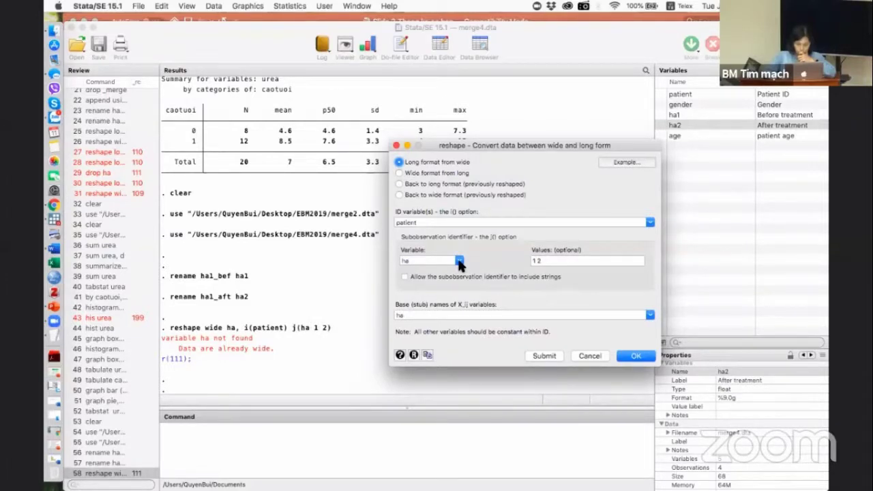
left_click(554, 262)
key("BackSpace")
key("BackSpace")
key("BackSpace")
type("time")
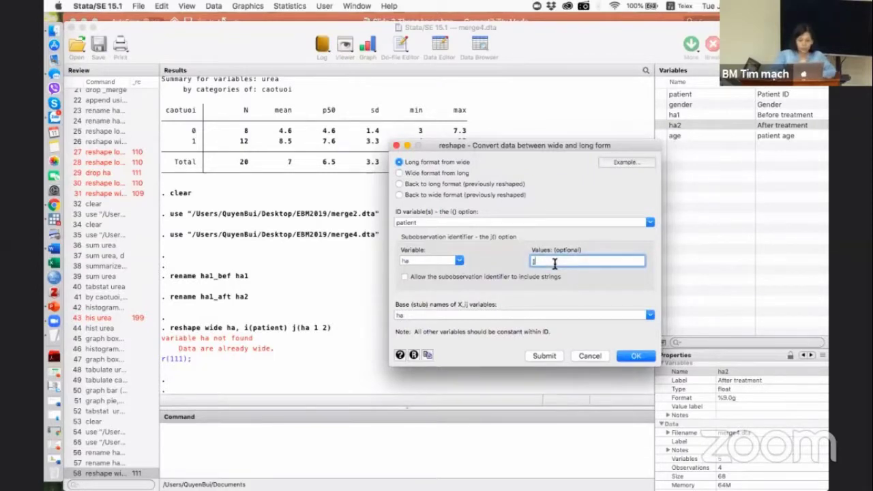
Clear the subobservation variable and try to run the long reshape with time as its values.
left_click(426, 263)
key("BackSpace")
key("BackSpace")
left_click(639, 356)
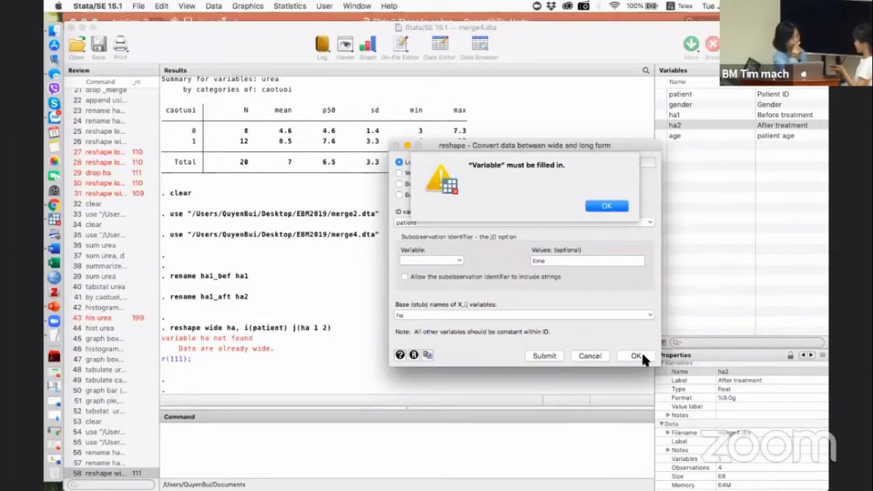
left_click(587, 356)
scroll(402, 207, "up", 5)
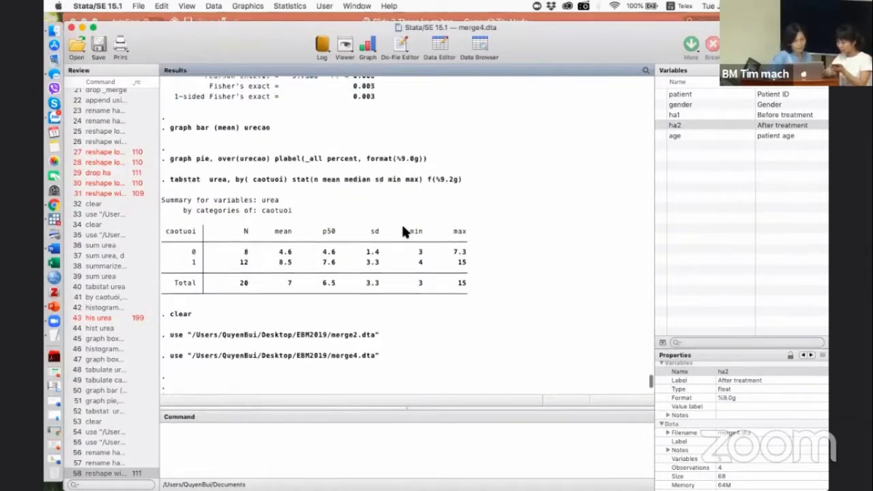
scroll(402, 232, "up", 2)
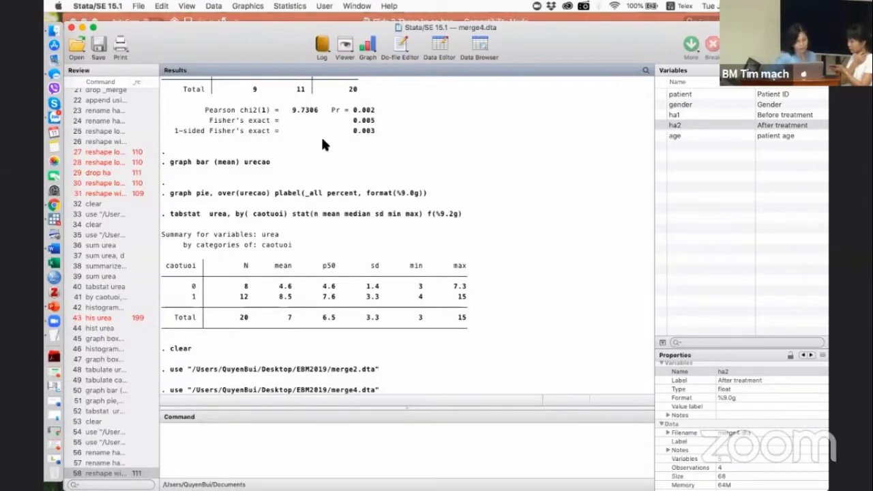
left_click(387, 6)
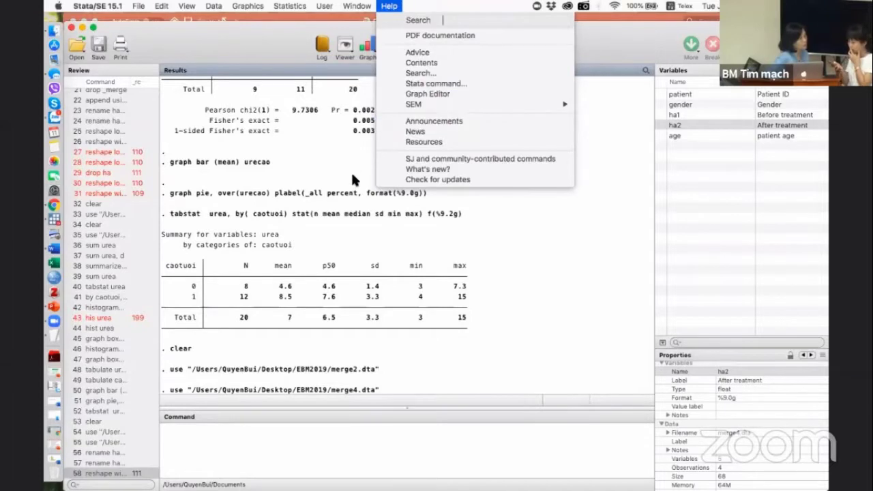
left_click(374, 232)
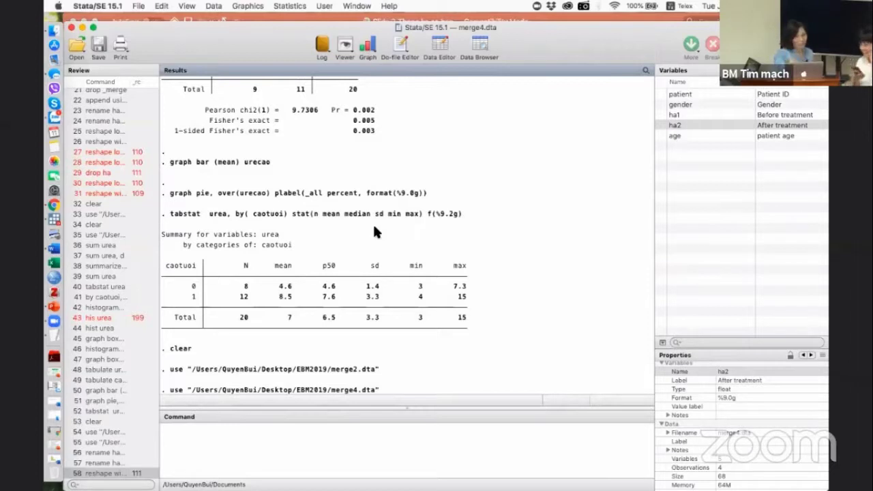
Return to the reshape settings and set the base stub names to ha1 ha2.
left_click(324, 6)
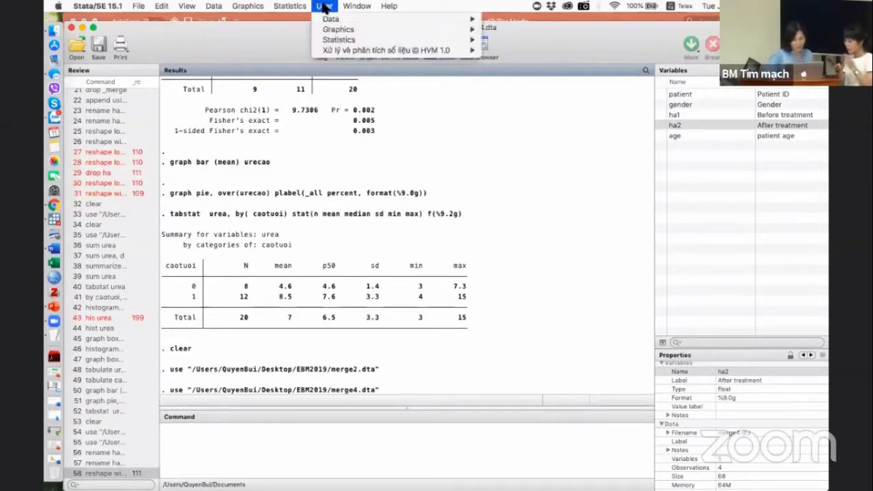
mouse_move(344, 52)
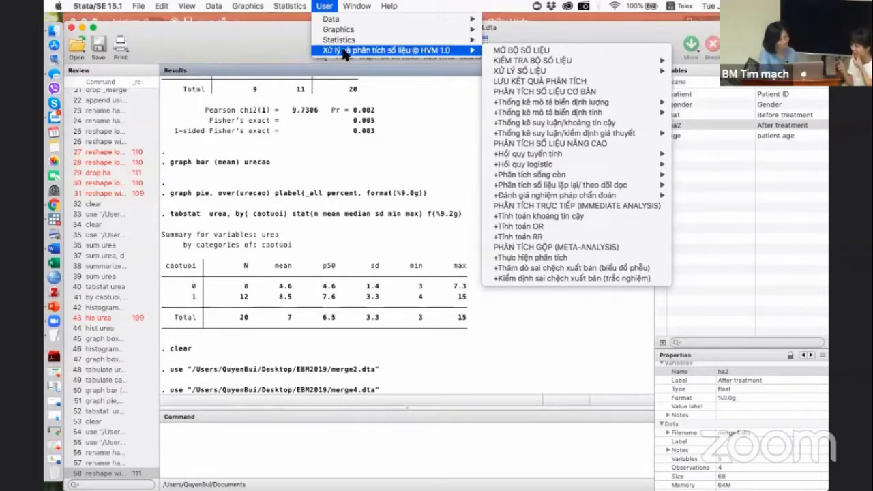
mouse_move(525, 74)
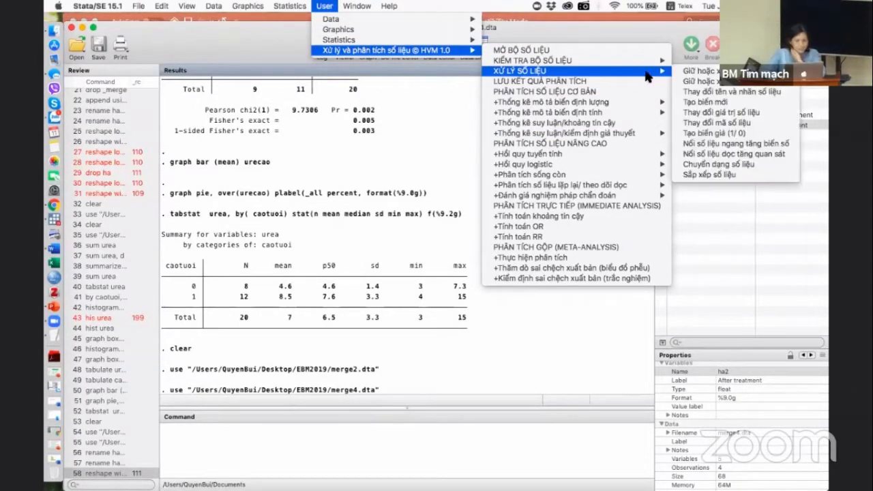
left_click(721, 166)
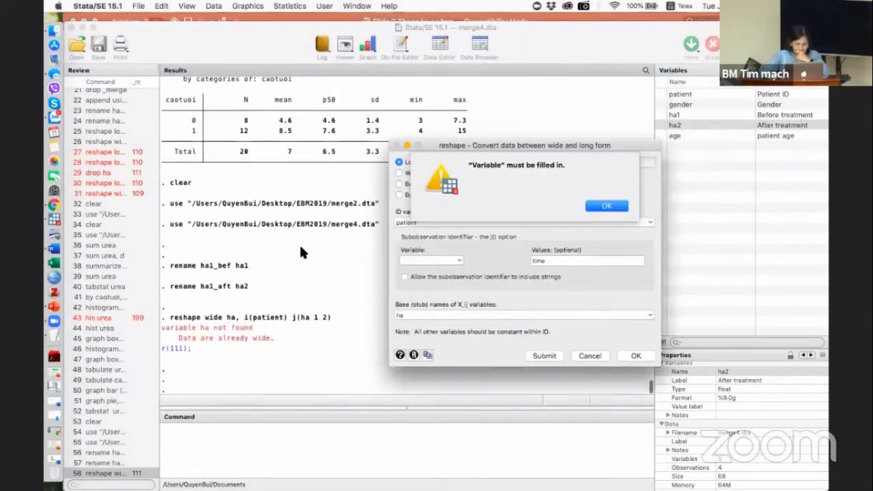
left_click(606, 206)
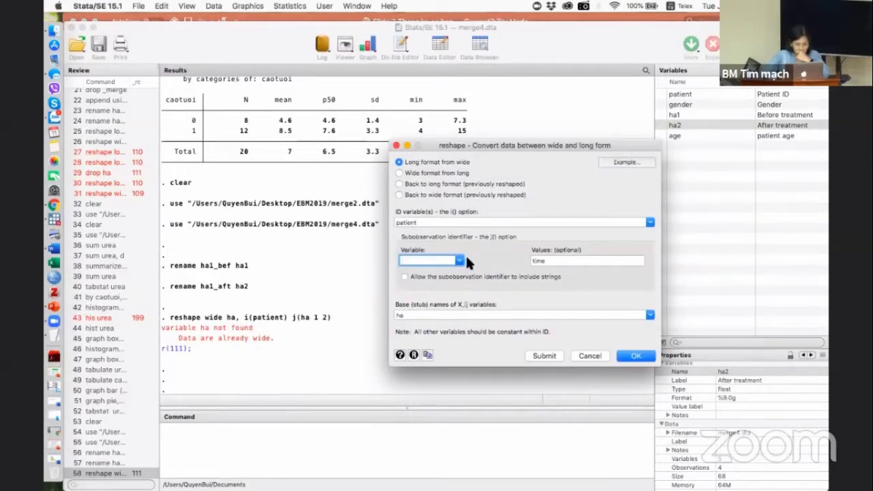
left_click(422, 314)
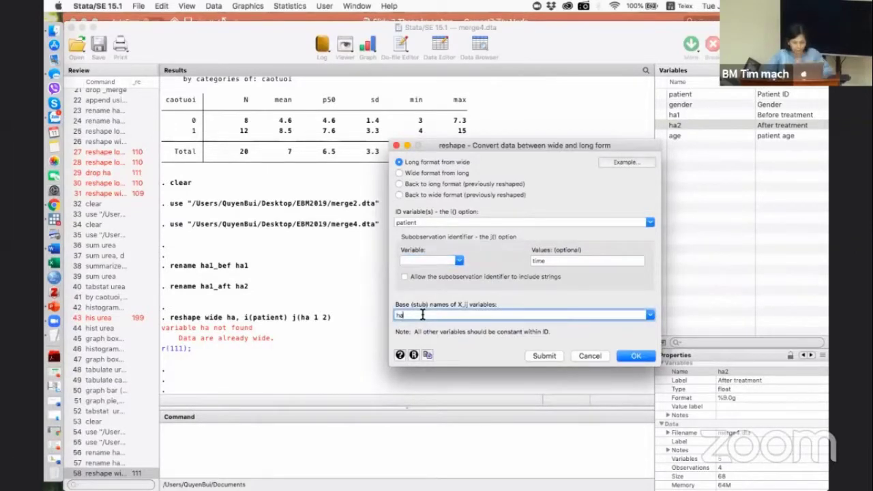
type("1 ha2")
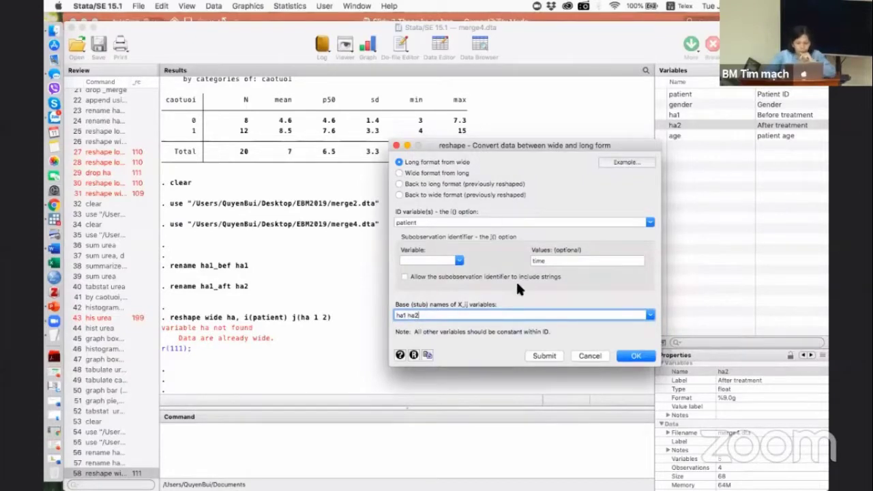
Try to submit the reshape with ha as the subobservation variable, and allow the identifier to include strings.
left_click(459, 259)
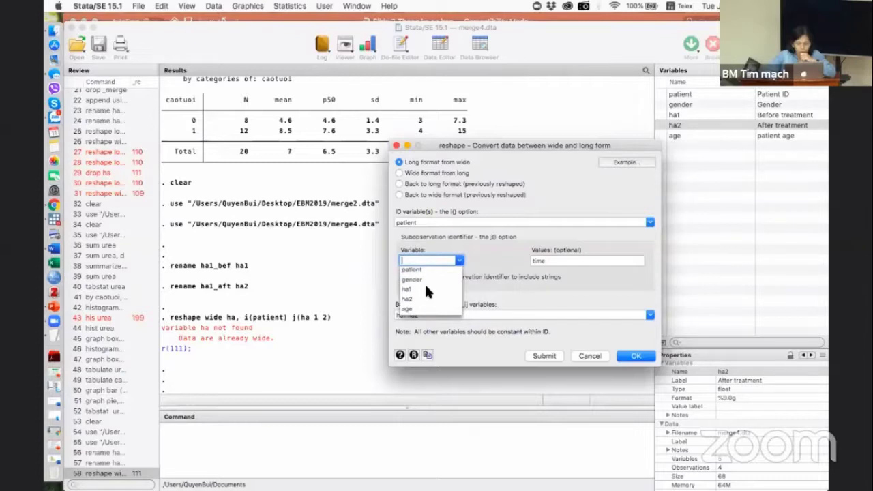
type("ha")
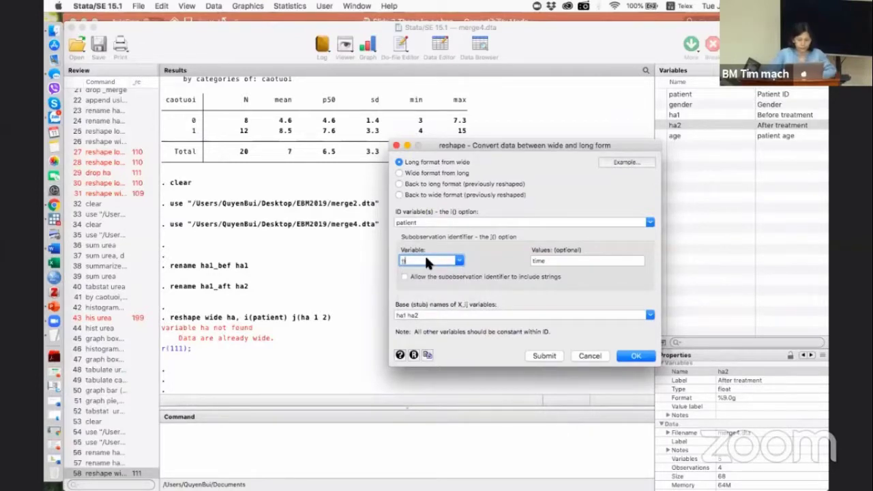
left_click(550, 355)
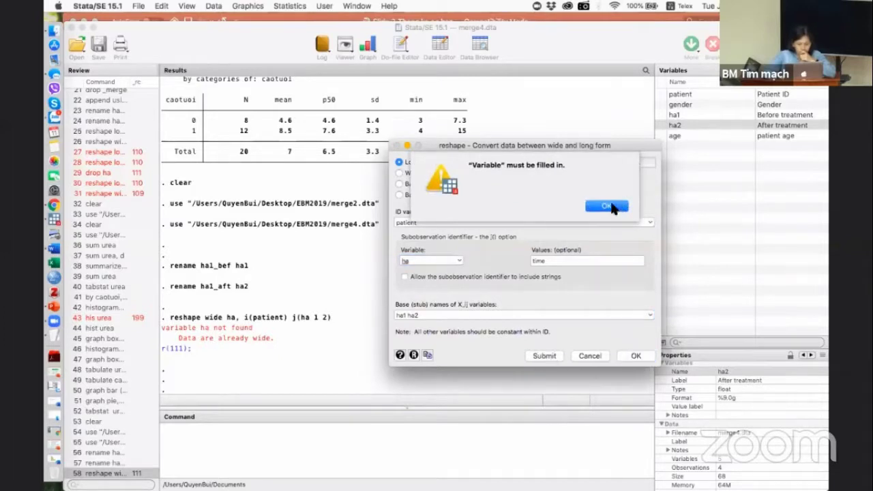
left_click(606, 206)
left_click(493, 274)
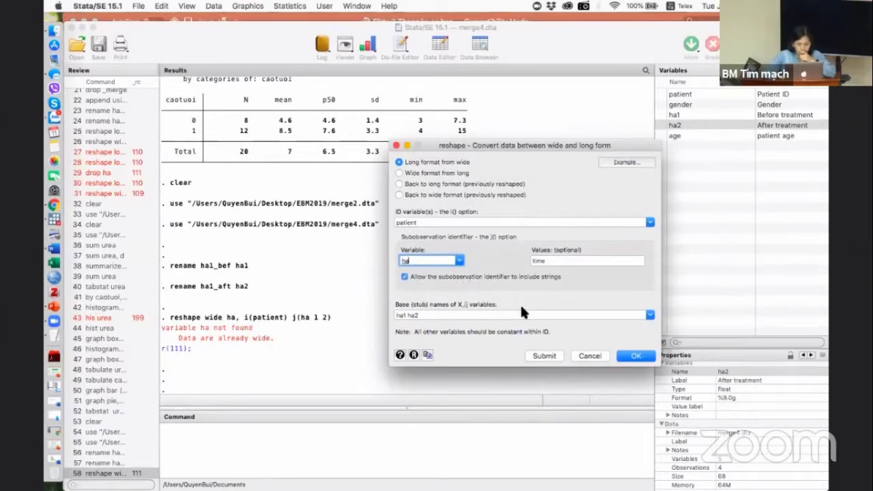
Try to reshape ha1 ha2 to long format with gender as the subobservation variable and time as its values.
left_click(460, 261)
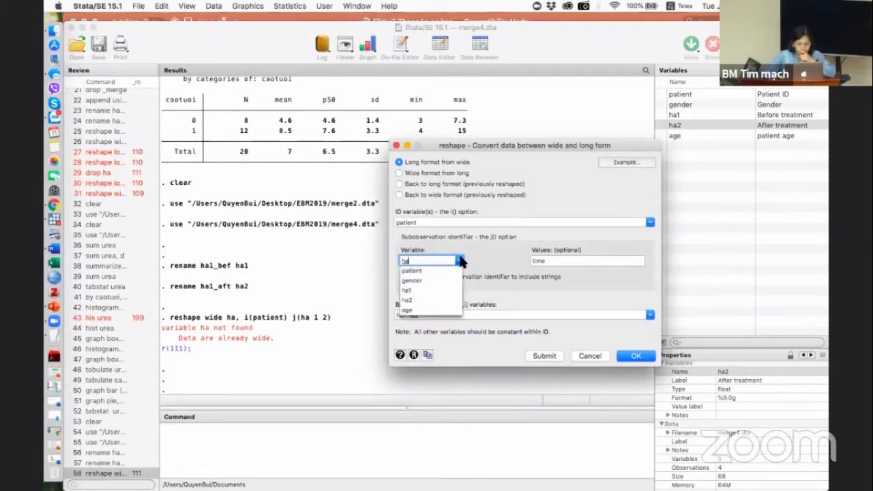
left_click(411, 281)
left_click(543, 356)
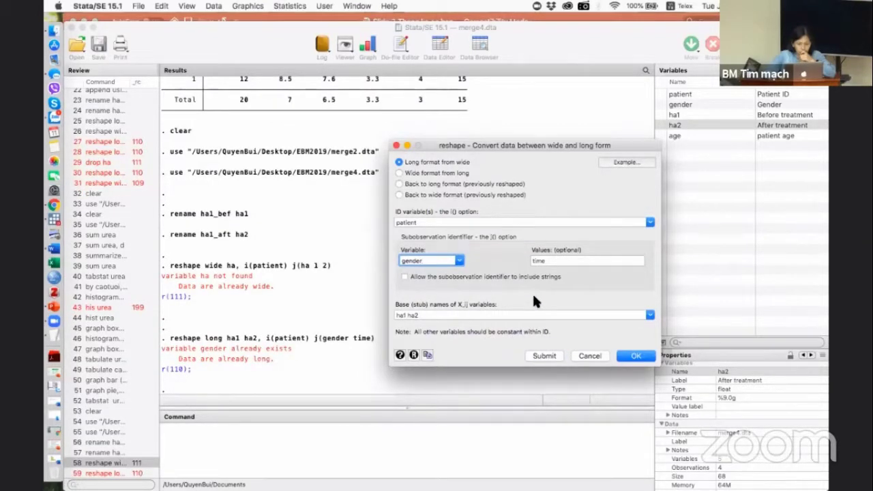
Replace the base stub names in the reshape settings with ha.
triple_click(431, 316)
key("BackSpace")
type("ha")
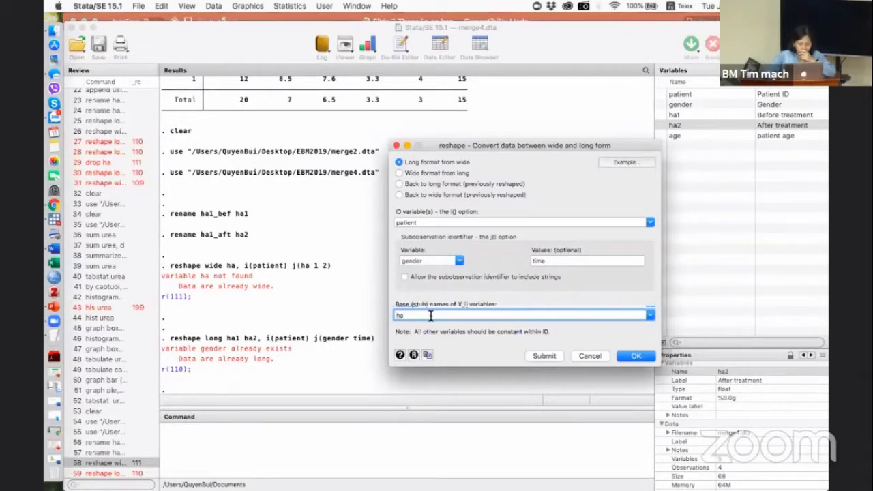
Remove gender as the subobservation variable and try to submit the reshape with stub ha.
left_click(444, 259)
key("BackSpace")
key("BackSpace")
key("BackSpace")
key("BackSpace")
key("BackSpace")
key("BackSpace")
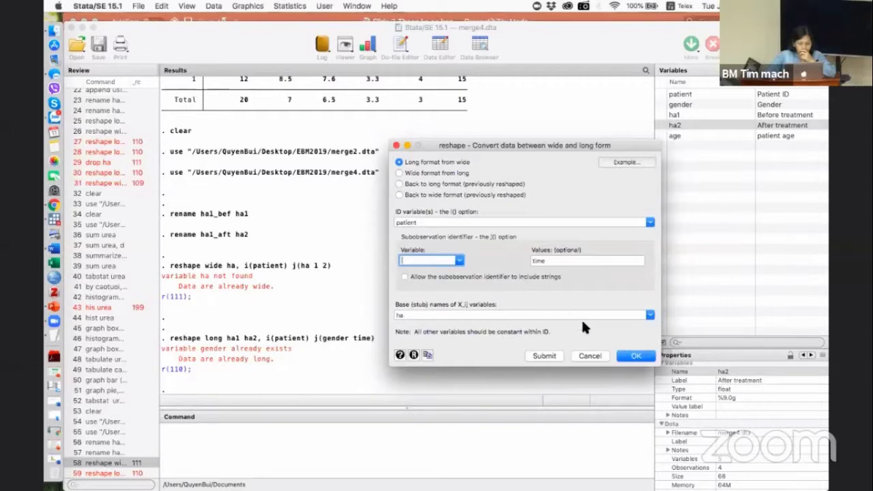
left_click(544, 356)
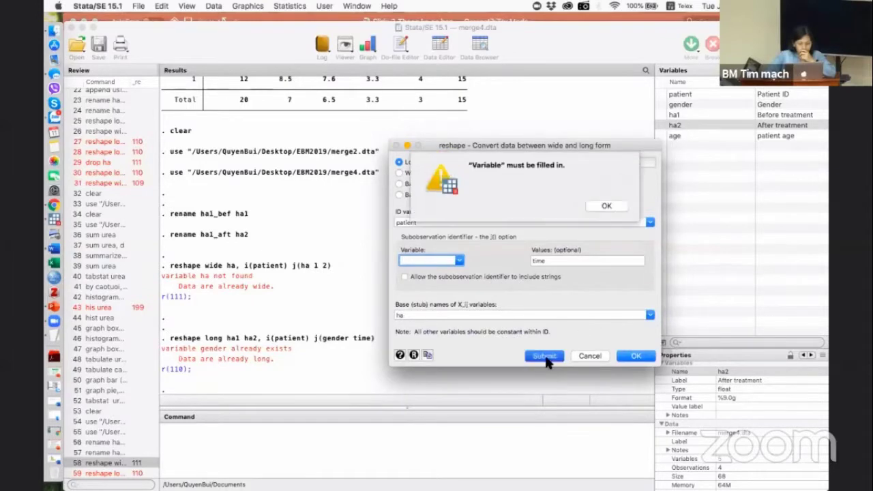
left_click(607, 206)
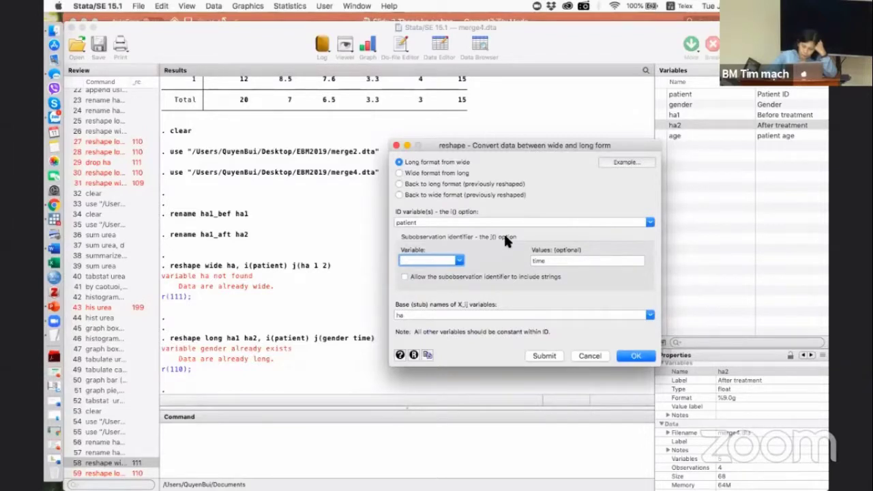
Review the reshape example for the long and wide layouts and the matching field values.
left_click(625, 163)
scroll(480, 246, "down", 5)
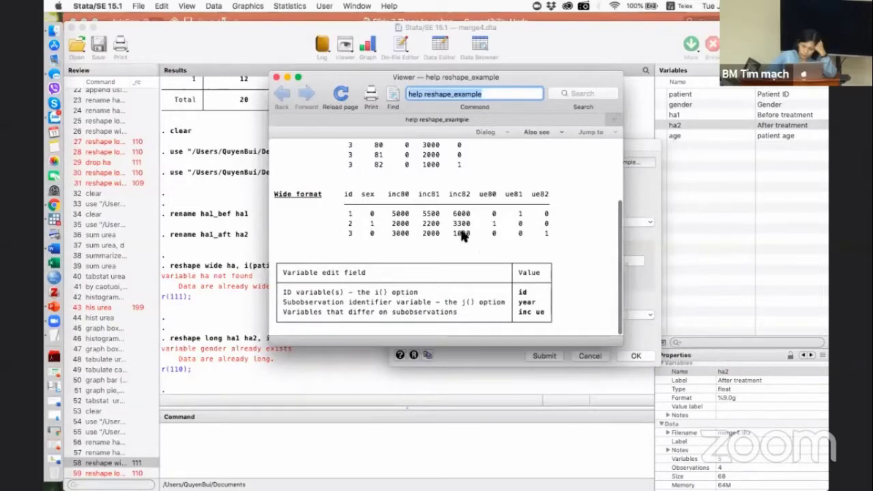
scroll(450, 230, "up", 3)
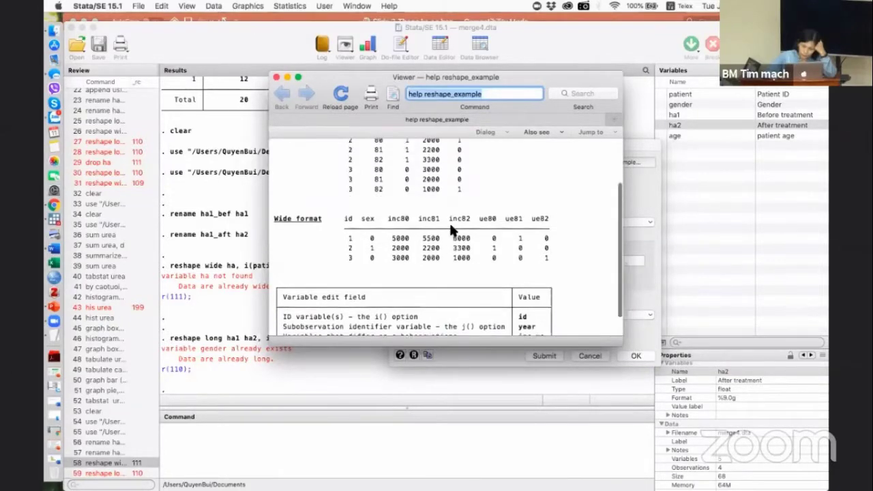
left_click(276, 78)
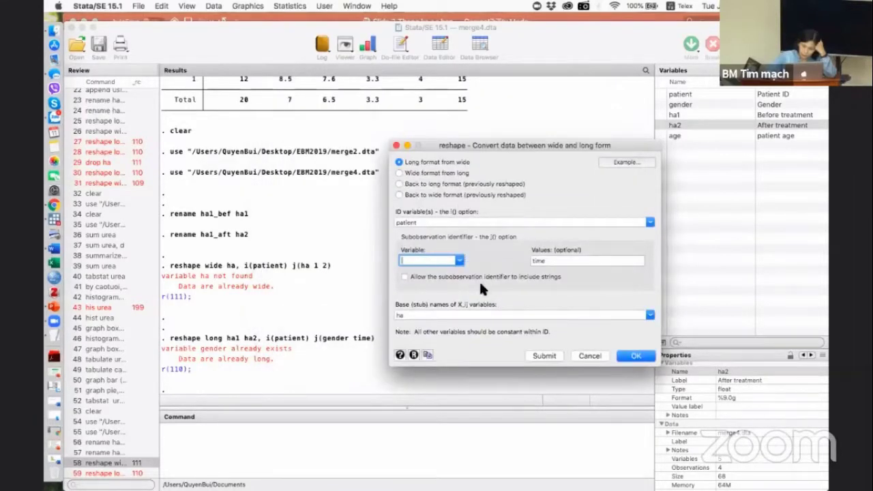
Try to reshape stub ha to long format with ha1 ha2 as the subobservation variable and time as its values.
type("ha1 ha")
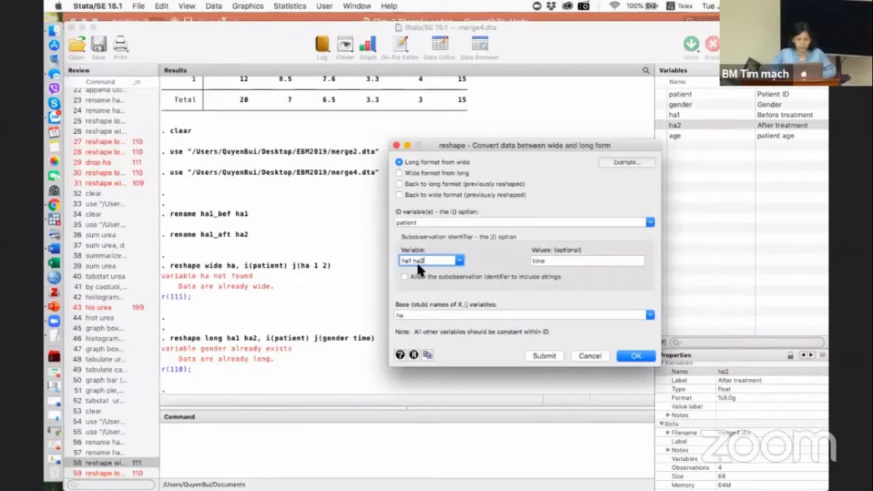
type("2")
left_click(554, 354)
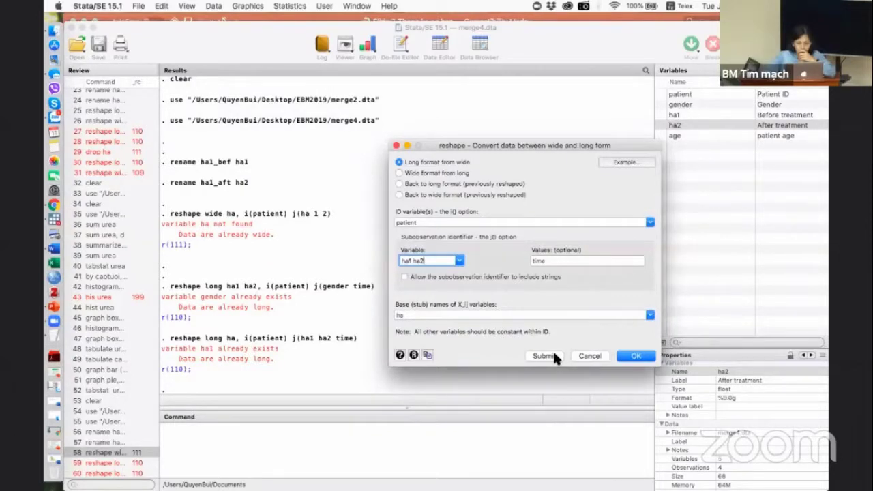
left_click(589, 355)
scroll(132, 450, "down", 1)
Recall the earlier reshape wide command and change its direction from wide to long.
left_click(125, 473)
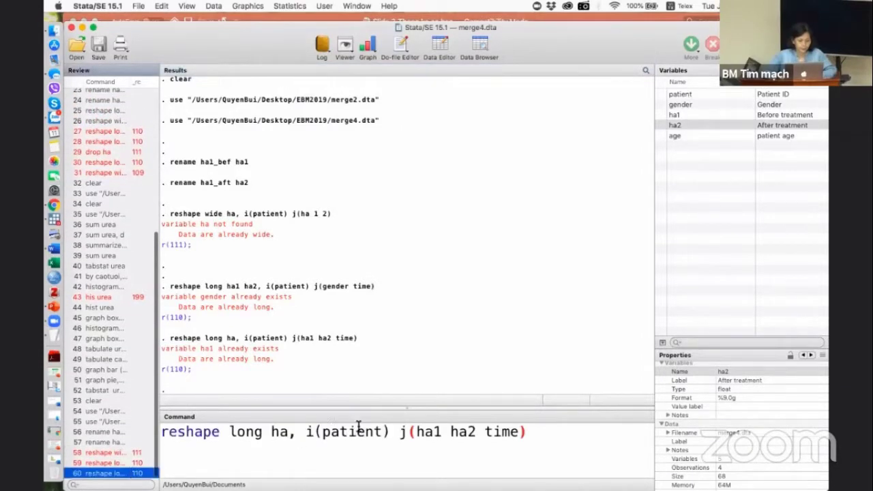
left_click(485, 434)
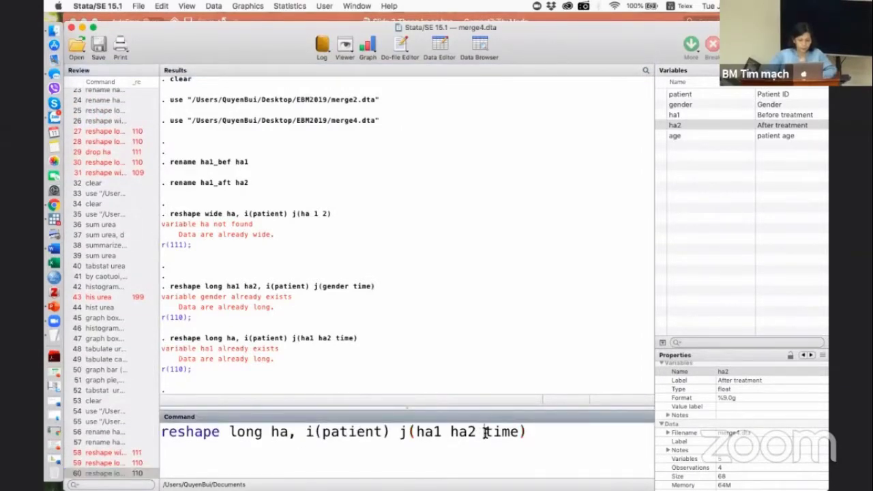
key("Page_Up")
key("Page_Up")
key("Page_Up")
type("long")
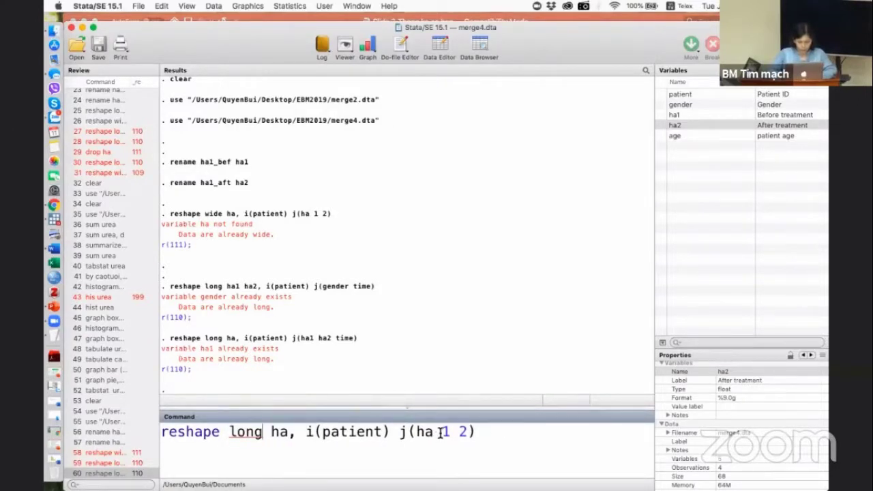
key("BackSpace")
key("BackSpace")
key("BackSpace")
type("long")
key("BackSpace")
key("BackSpace")
key("BackSpace")
key("BackSpace")
type("ong")
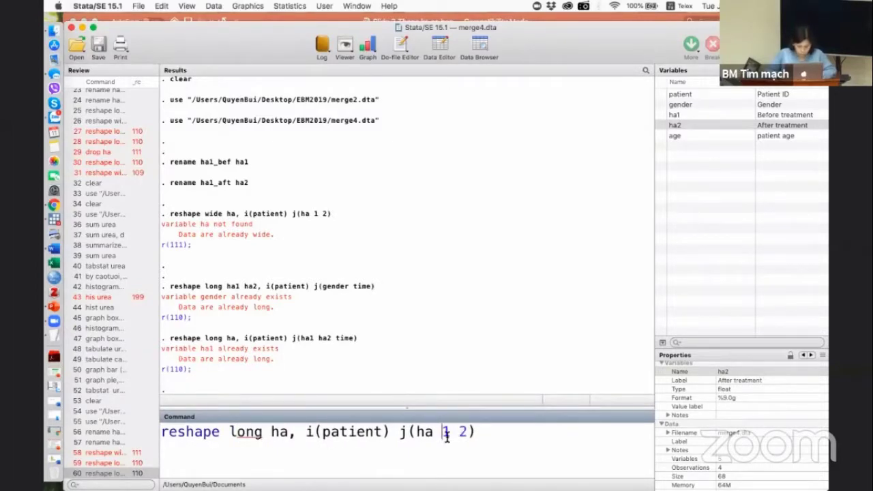
Replace the j() contents with time and run reshape long ha, i(patient) j(time).
key("Right")
key("Right")
key("Right")
key("Right")
key("Right")
key("Right")
key("Right")
key("Right")
key("Right")
key("Right")
key("Right")
key("Right")
key("Right")
key("Right")
key("Right")
key("Right")
key("Right")
key("Delete")
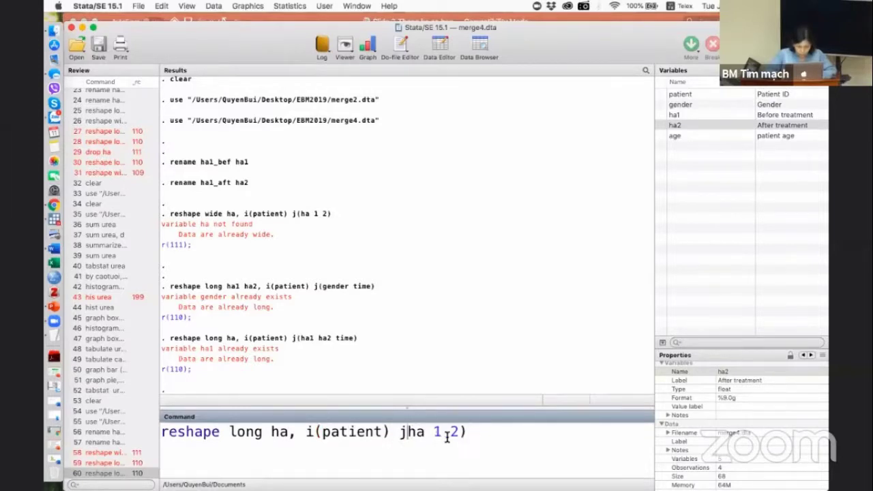
type("(")
key("Delete")
key("Delete")
key("Delete")
key("Delete")
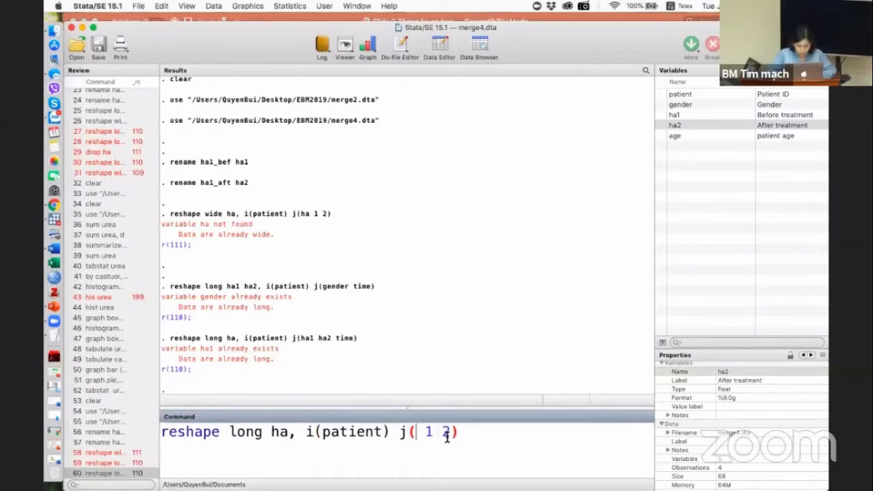
key("Delete")
key("Delete")
type("time")
key("Return")
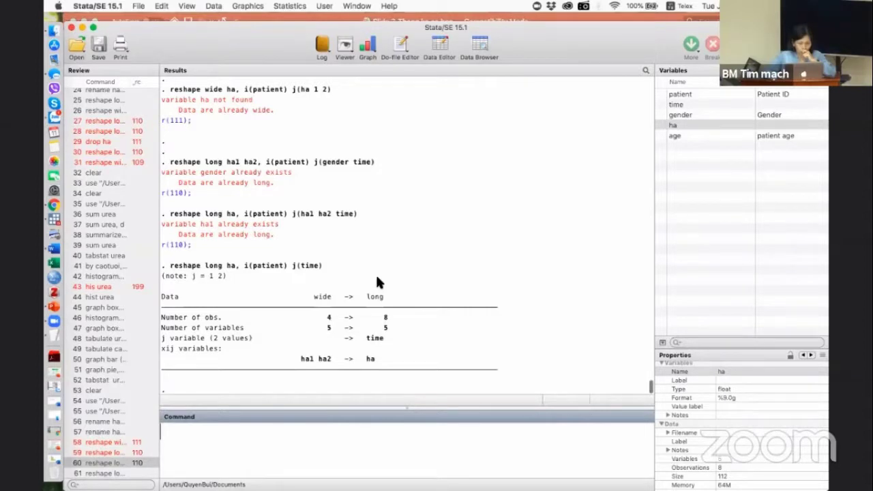
Reshape ha to wide format from long through the reshape dialog, using patient as ID, time as subobservation variable and no values.
scroll(377, 282, "up", 1)
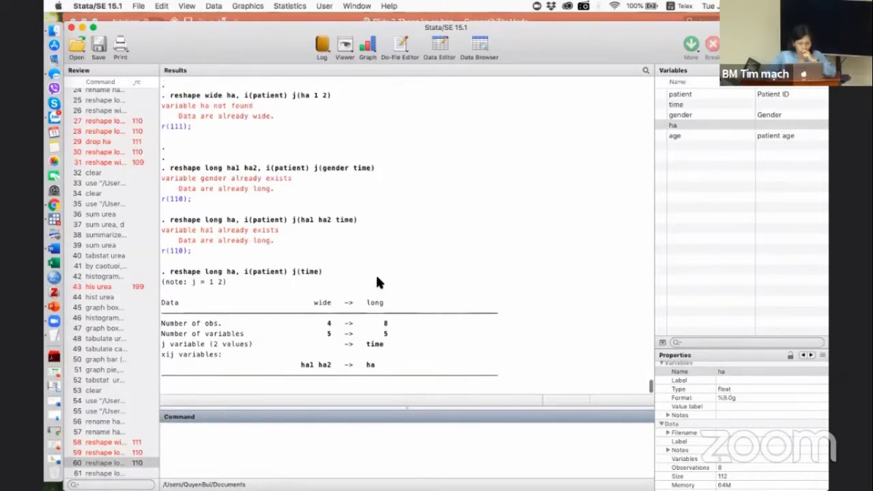
left_click(324, 6)
mouse_move(418, 54)
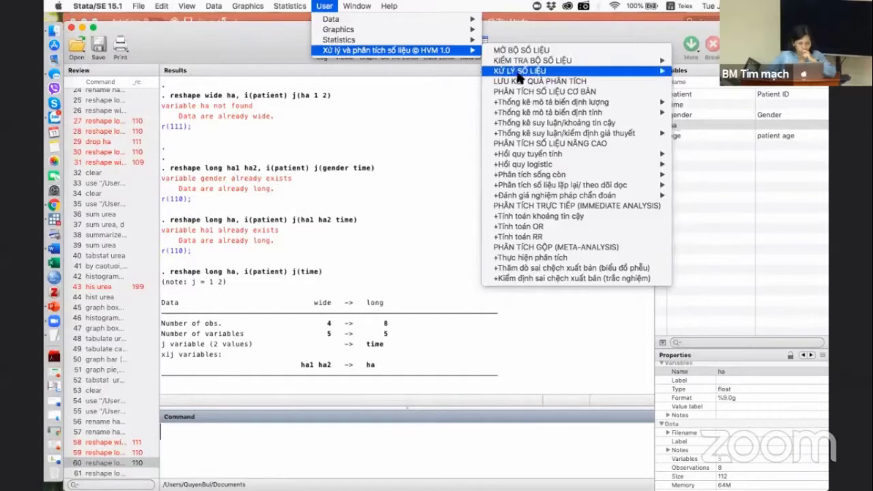
mouse_move(558, 61)
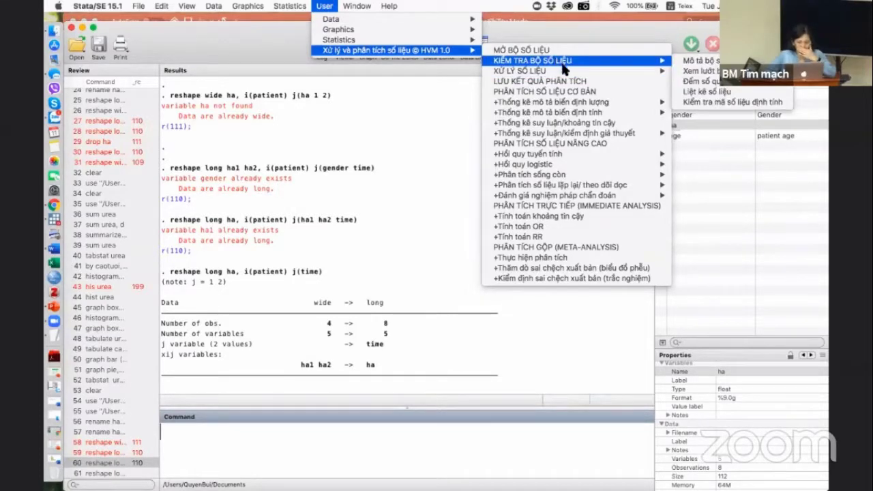
left_click(711, 164)
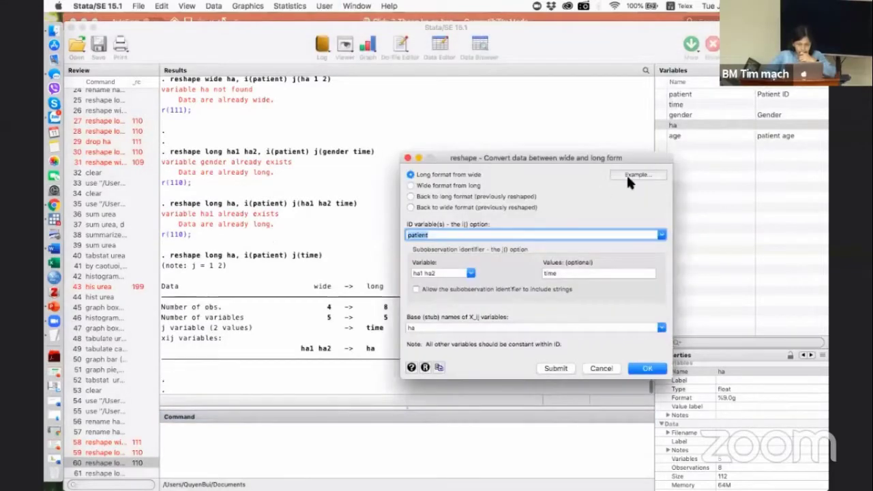
left_click(445, 186)
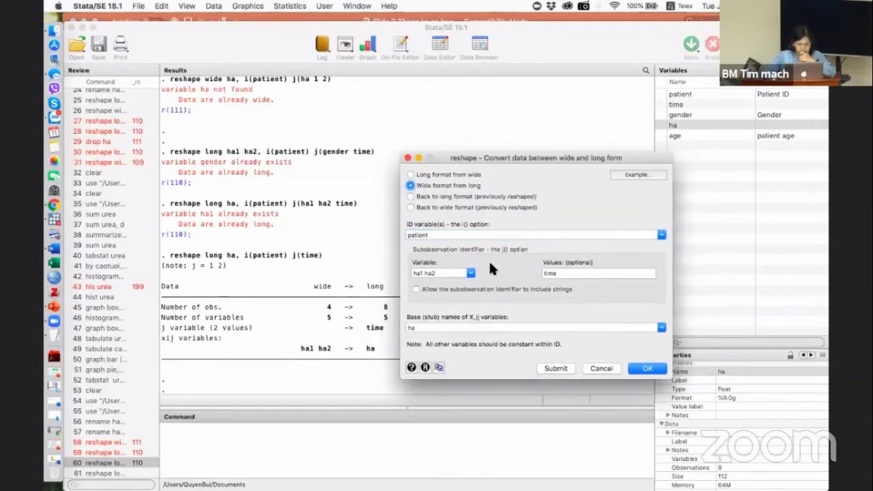
left_click(471, 274)
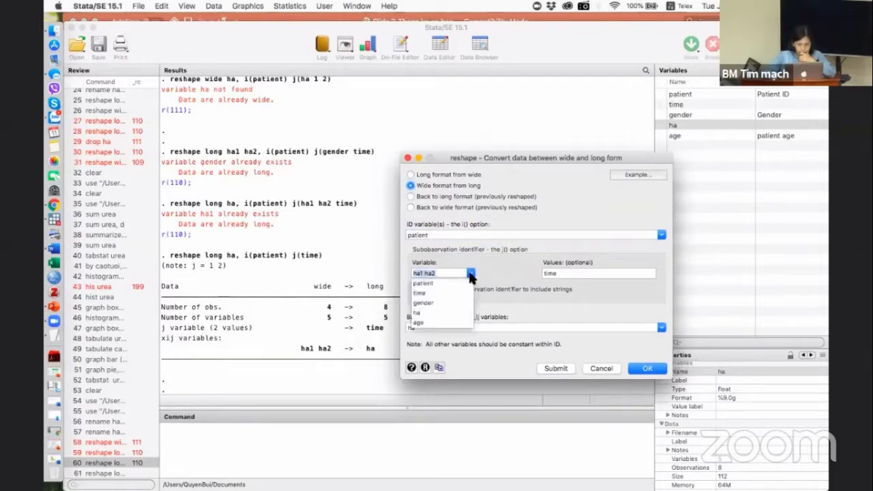
left_click(514, 264)
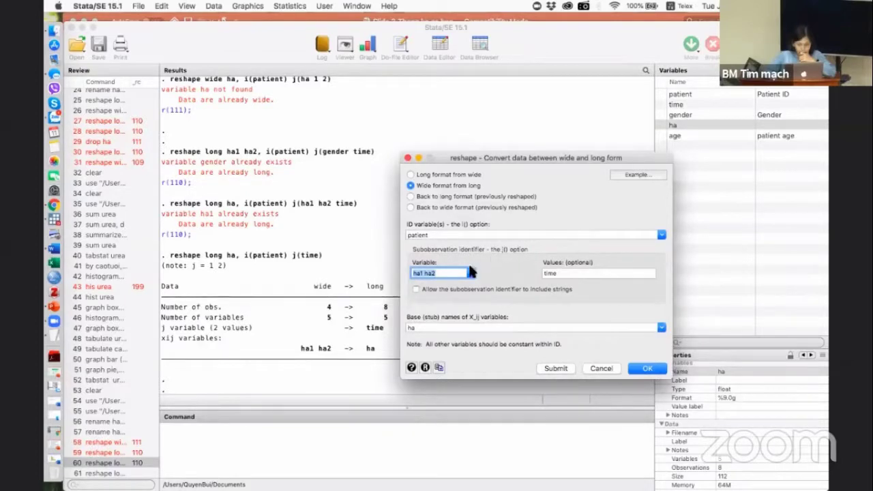
type("time")
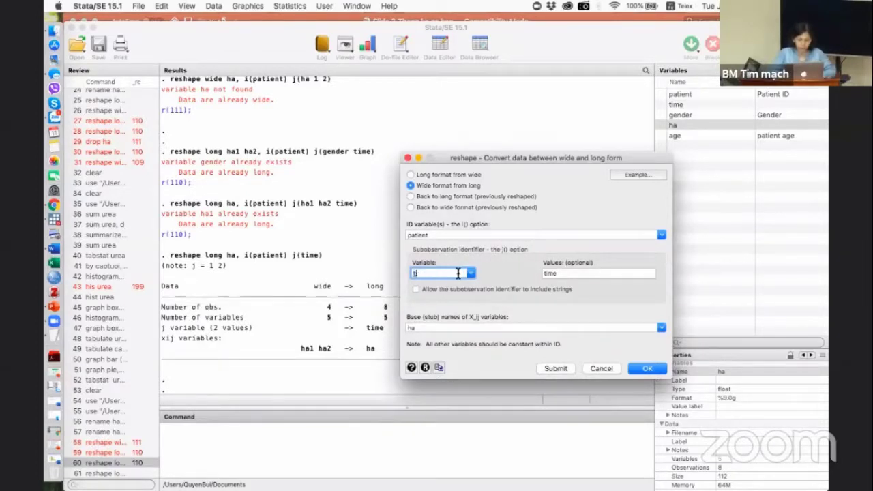
double_click(564, 270)
key("BackSpace")
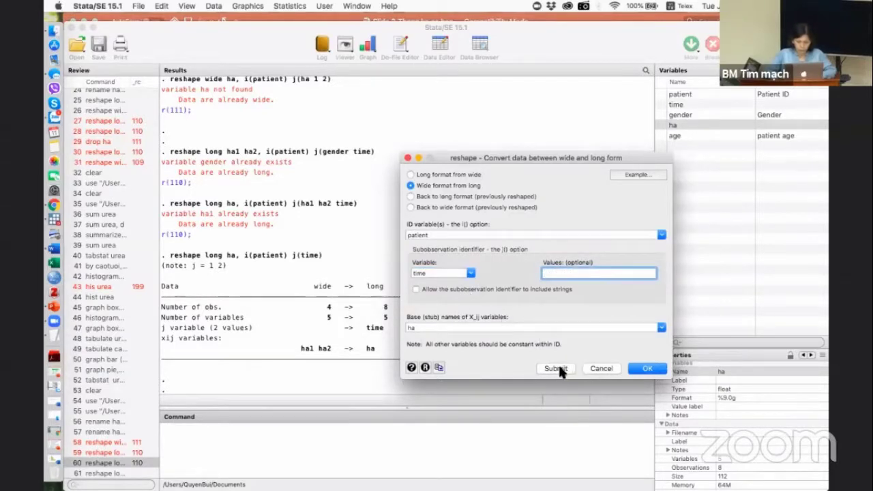
left_click(558, 366)
Reshape stub ha back to long format from wide with the same patient and time settings, closing the dialog.
left_click(412, 175)
left_click(554, 272)
left_click(438, 328)
left_click(555, 368)
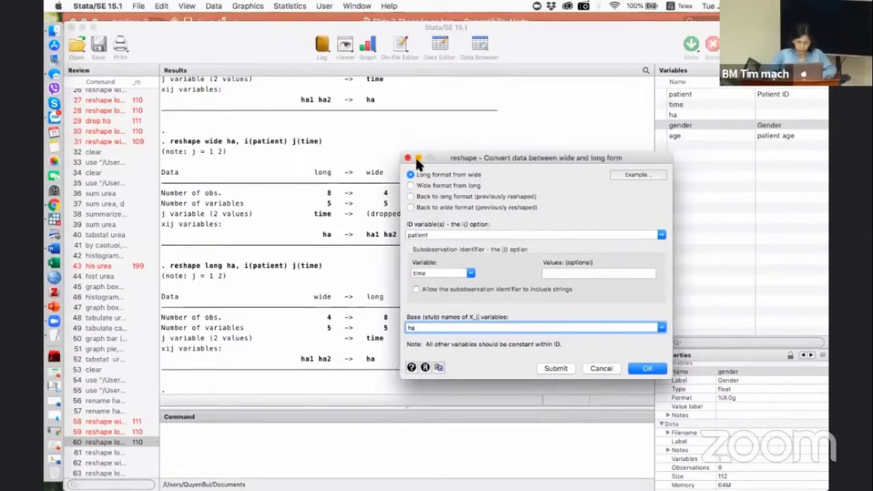
left_click(408, 157)
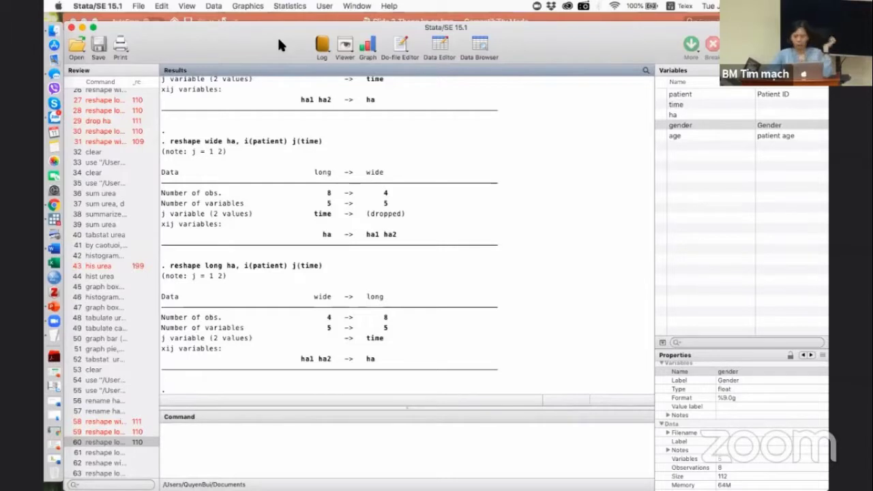
Run the short command reshape wide to return the dataset to wide format.
left_click(278, 433)
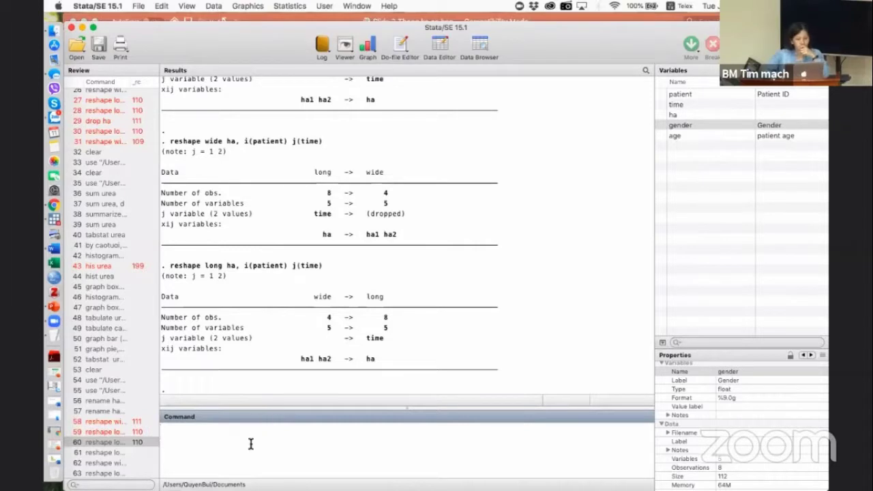
type("reshape wide")
key("Return")
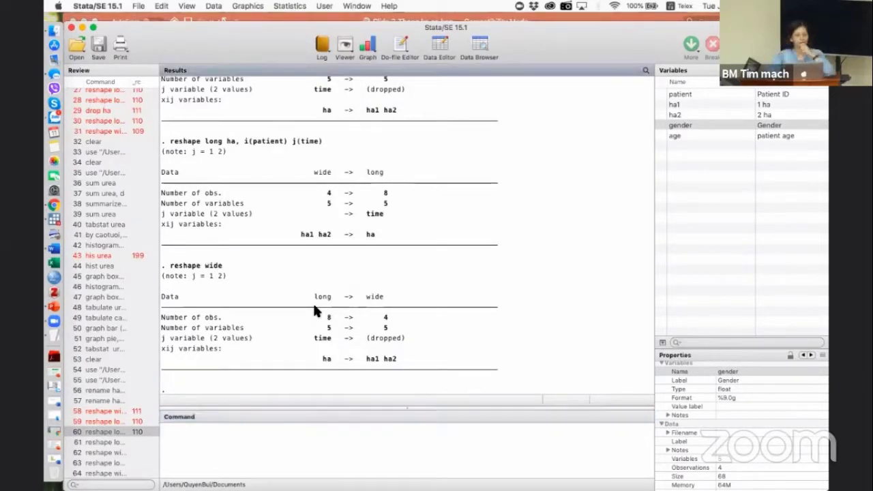
Inspect the wide dataset's ha1 and ha2 columns in the Data Editor and close it.
left_click(270, 450)
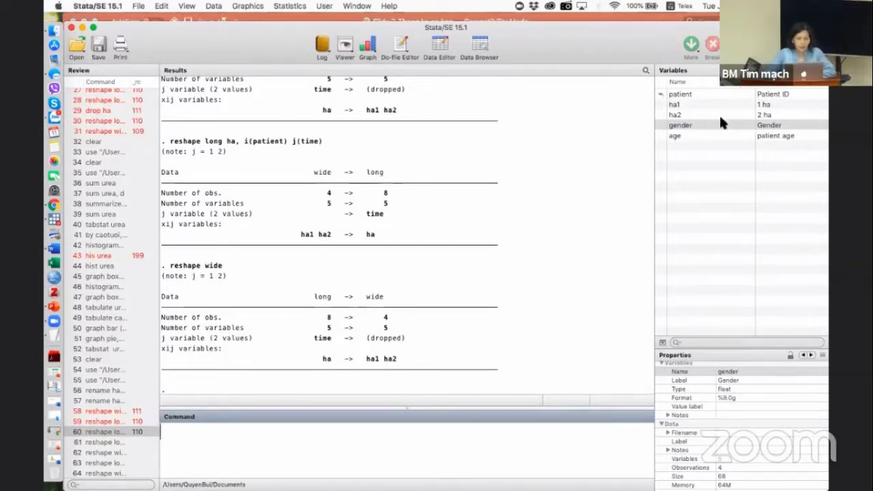
left_click(436, 40)
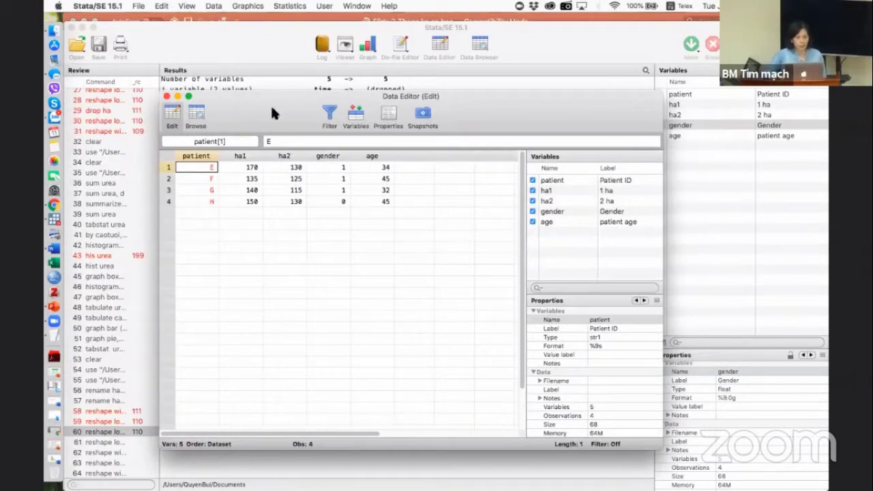
left_click(167, 96)
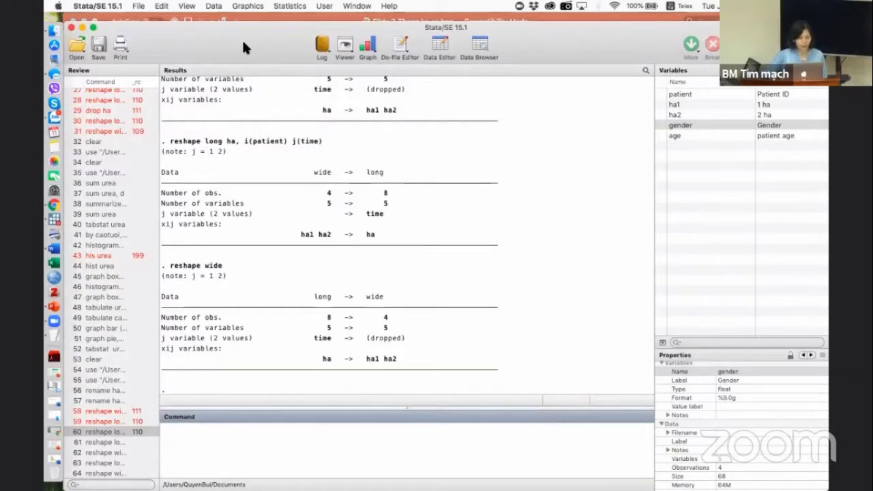
Reopen the reshape dialog and choose the conversion to long format from wide.
left_click(323, 7)
mouse_move(343, 50)
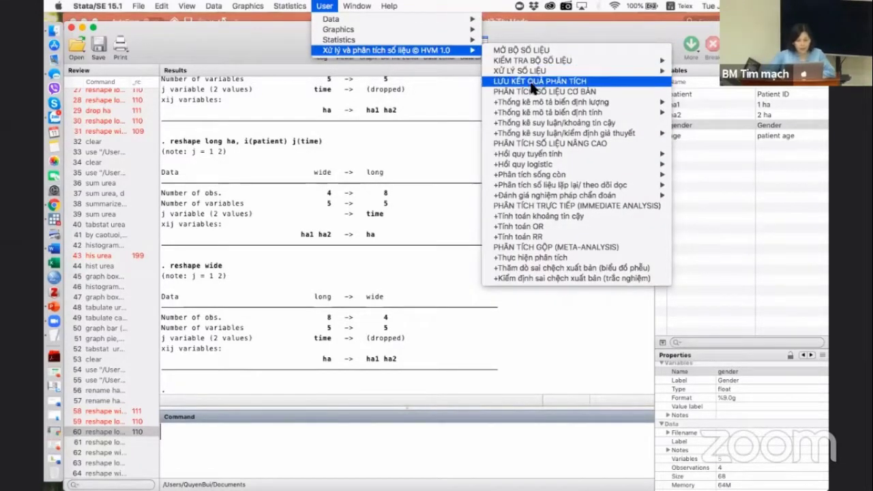
mouse_move(539, 72)
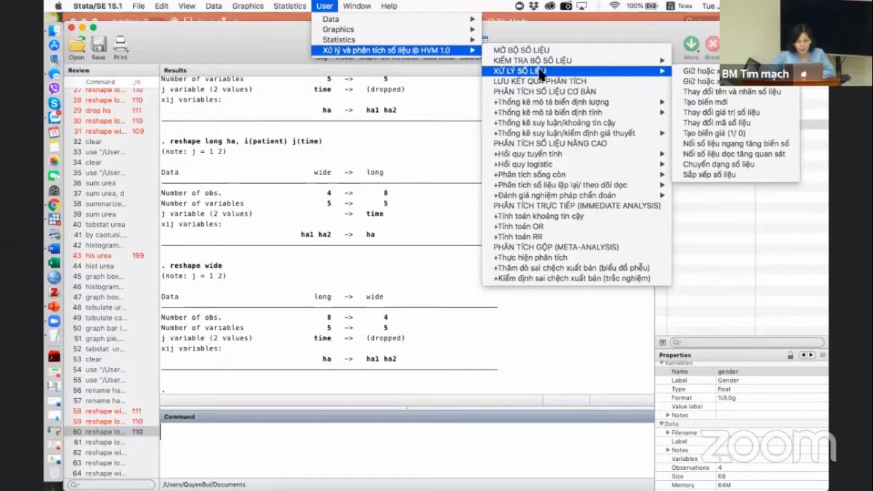
left_click(703, 164)
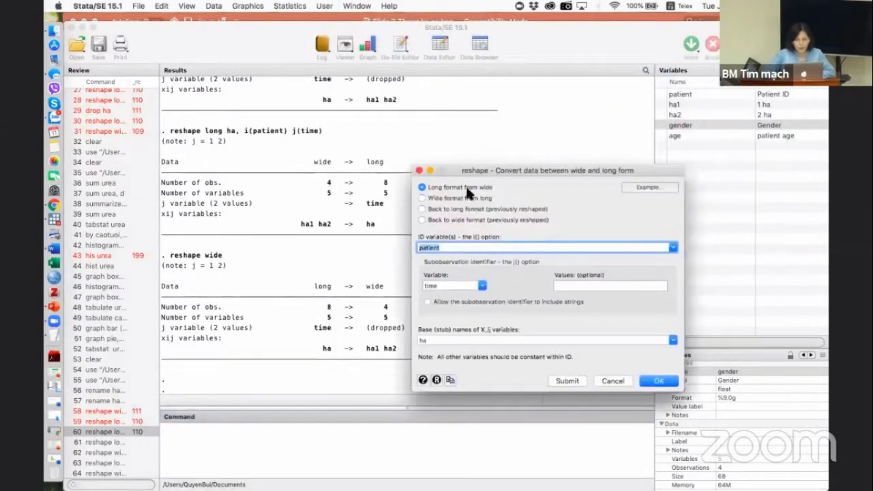
left_click(441, 197)
left_click(433, 209)
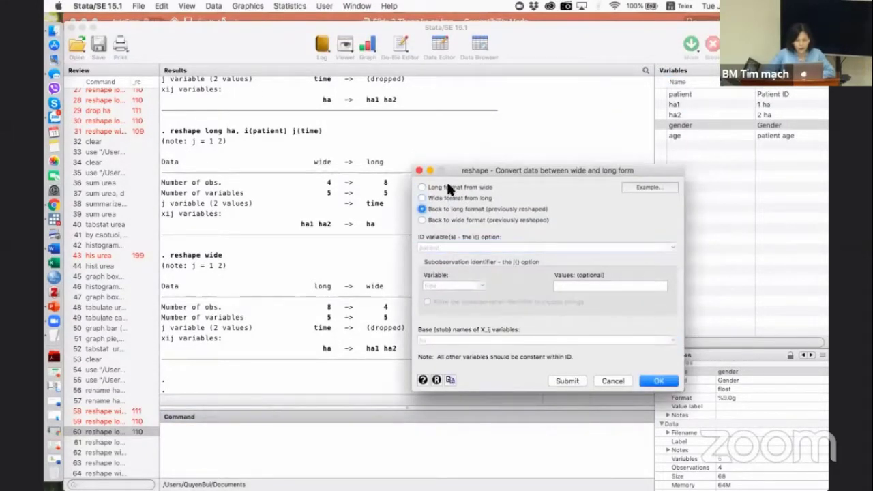
left_click(447, 184)
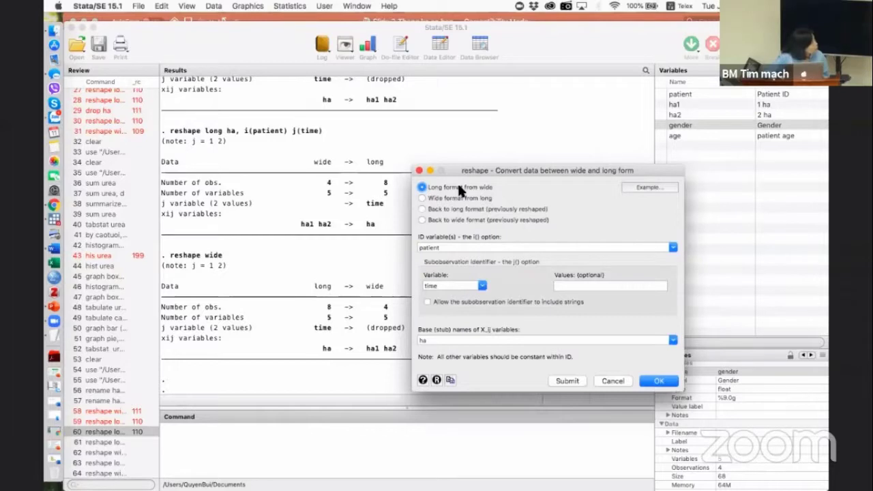
Reshape stub ha to long format with patient as ID and lando as the subobservation identifier, and close the dialog.
double_click(463, 247)
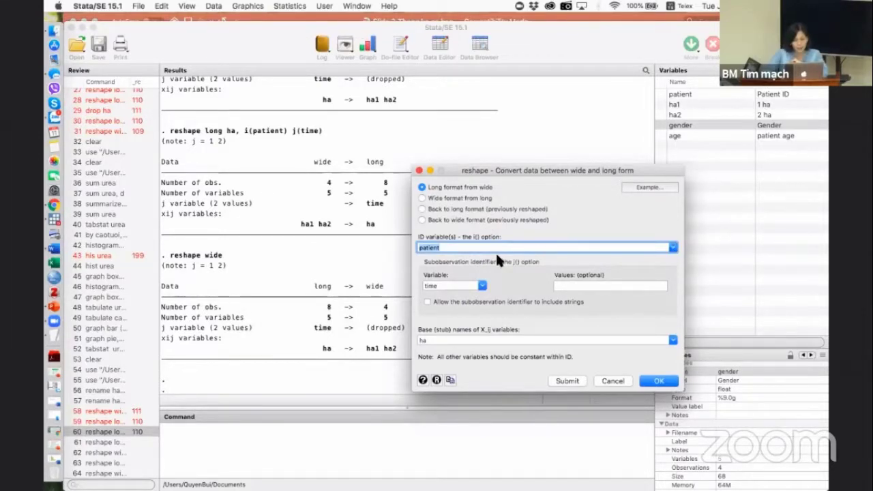
left_click(481, 286)
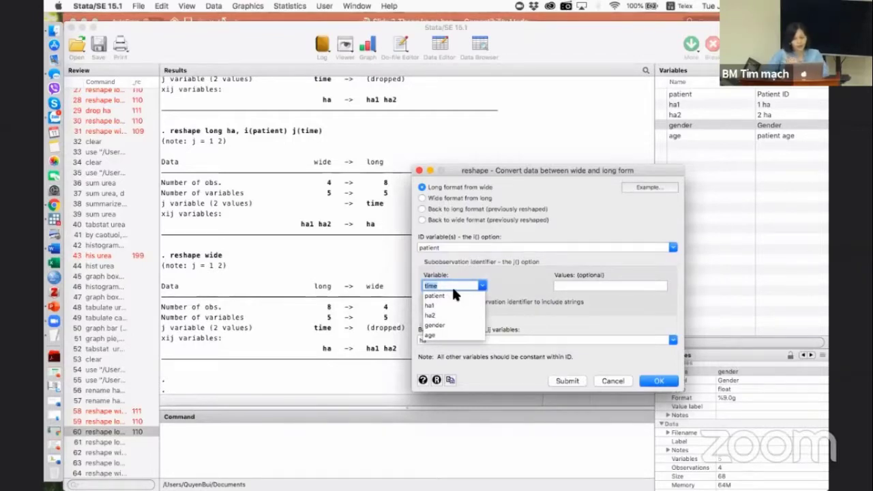
type("landd")
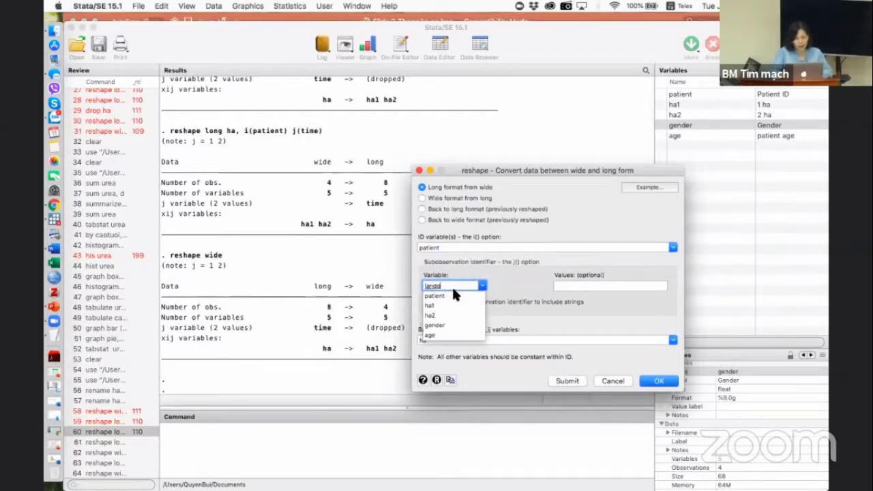
left_click(502, 271)
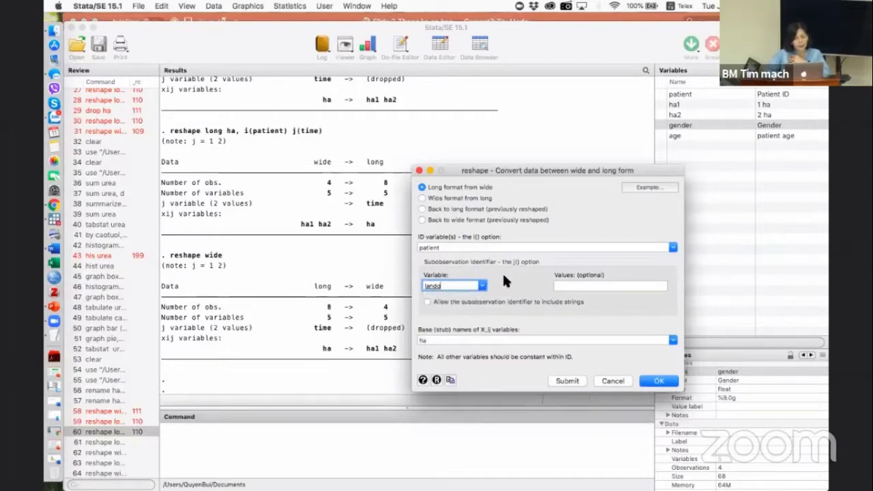
left_click(437, 338)
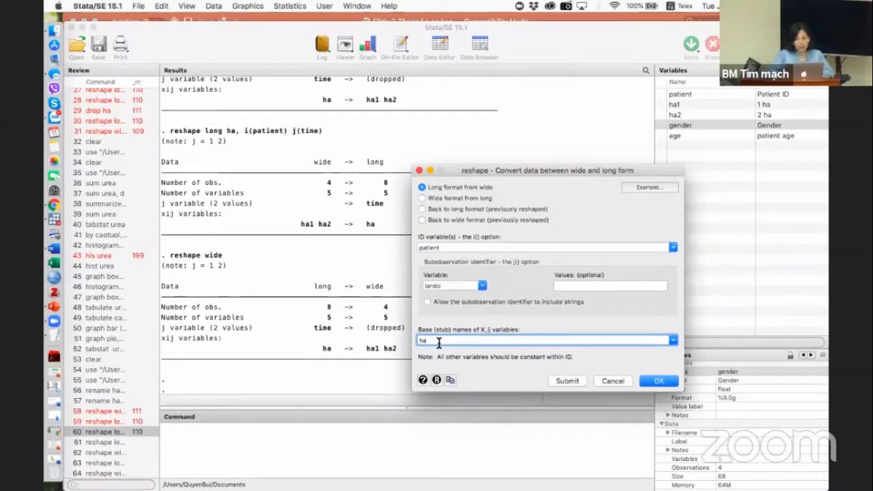
left_click(568, 377)
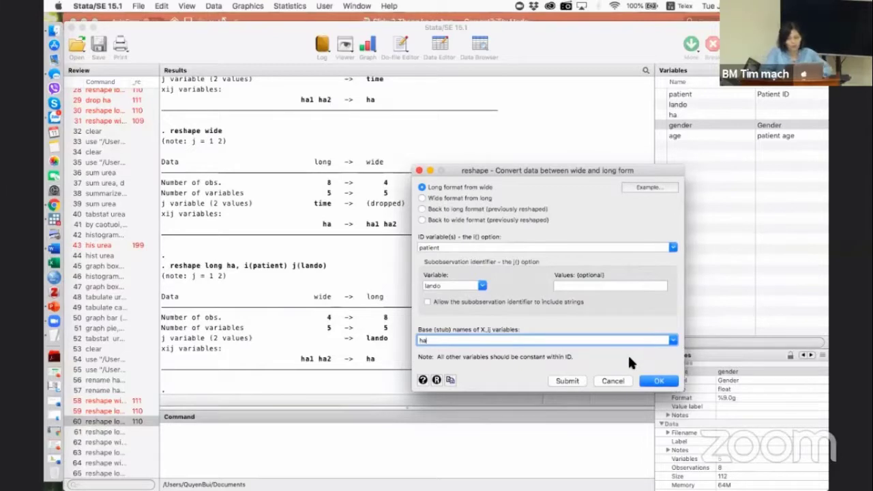
left_click(611, 380)
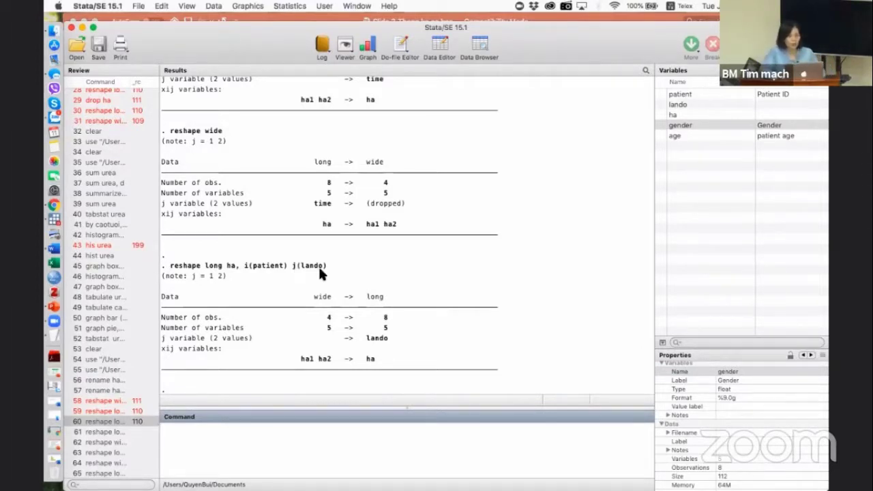
Inspect the long dataset in the Data Editor, highlighting the two rows of patient E, and close the editor.
left_click(437, 39)
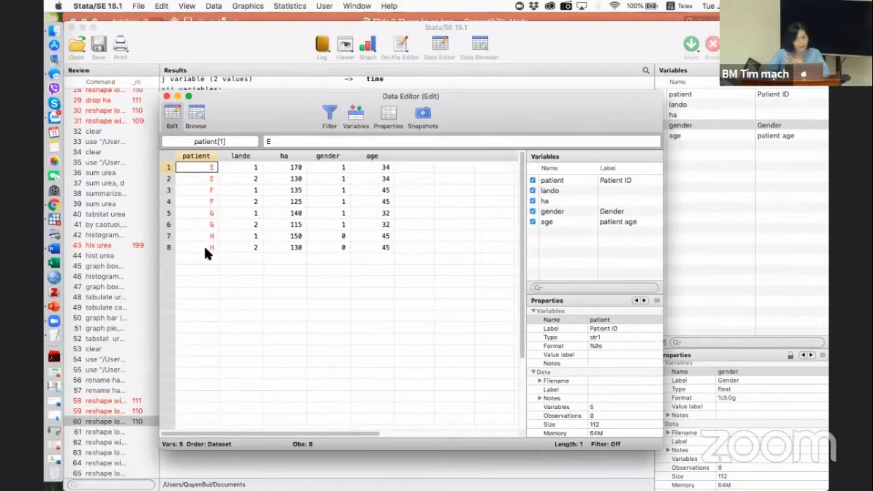
left_click(170, 168)
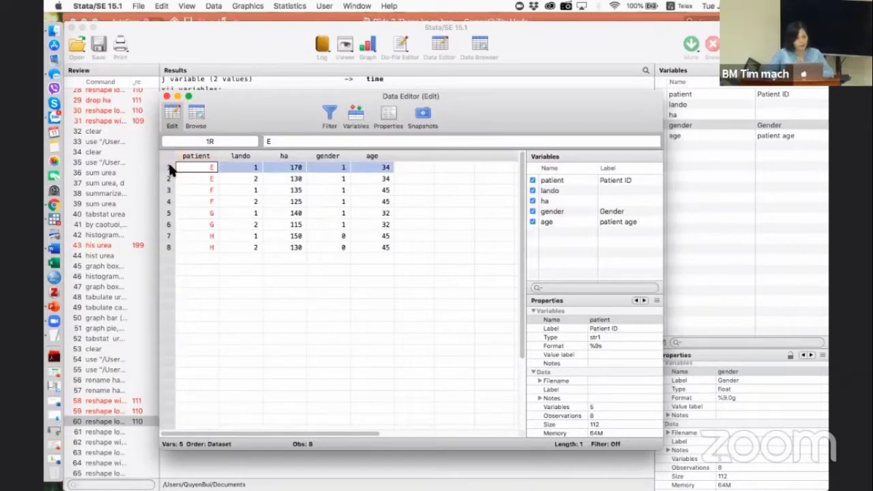
key("shift+Down")
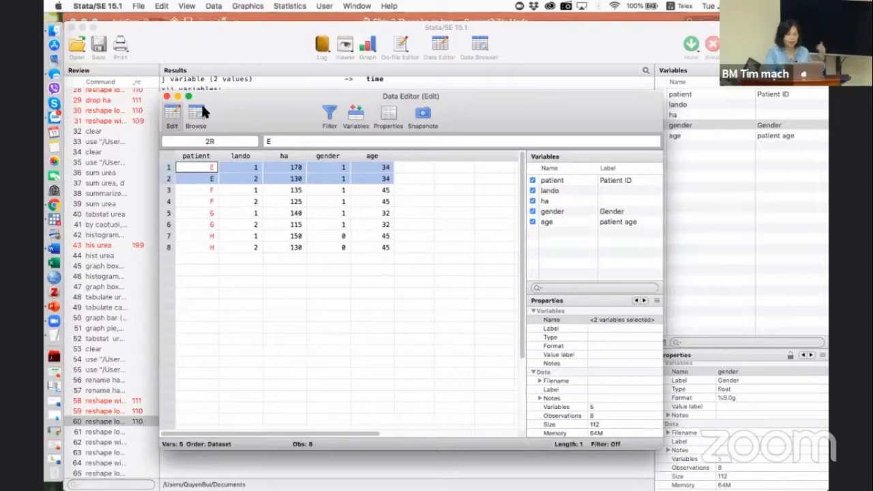
left_click(166, 96)
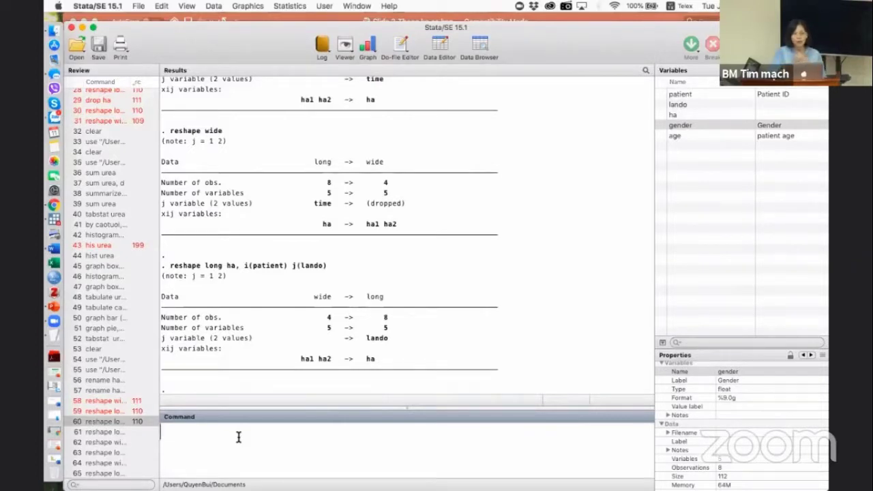
type("rre")
key("BackSpace")
key("BackSpace")
key("BackSpace")
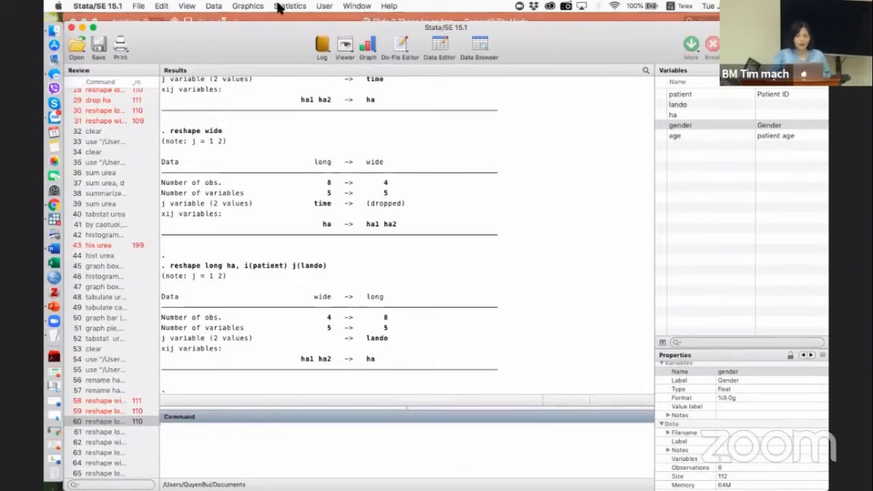
Convert the dataset back to the previously reshaped wide format through the reshape dialog.
left_click(324, 6)
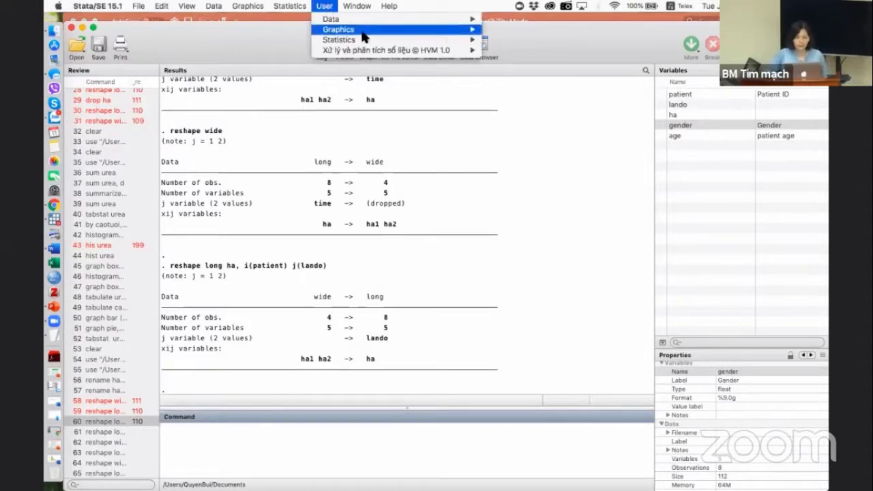
mouse_move(370, 53)
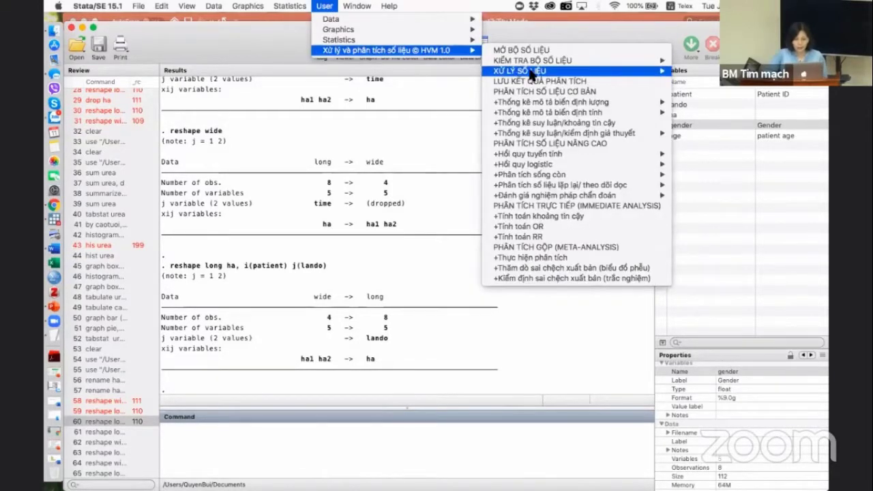
mouse_move(530, 74)
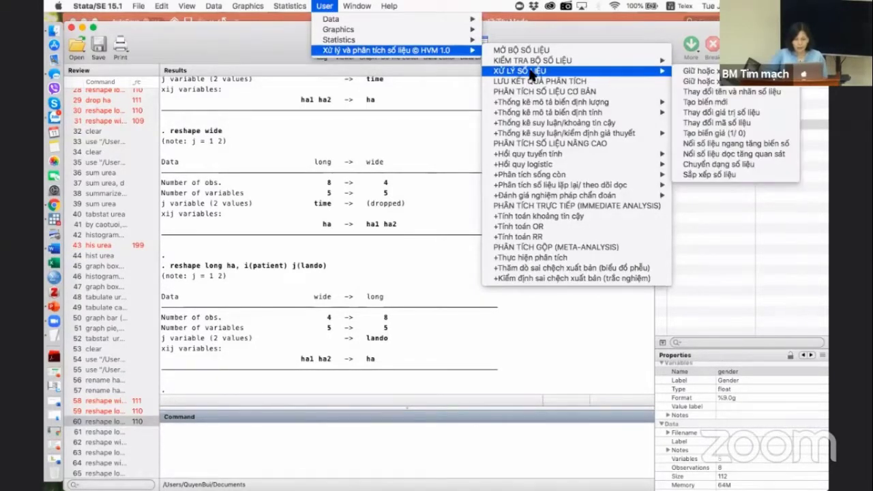
left_click(713, 165)
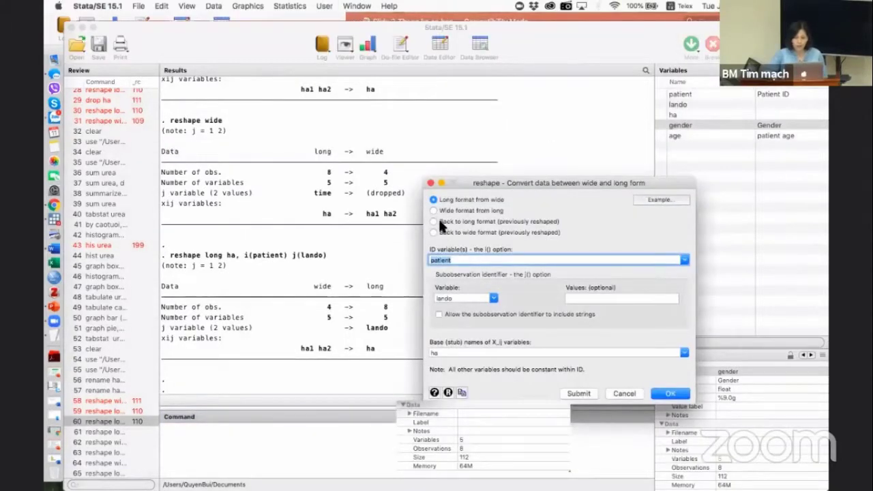
left_click(439, 232)
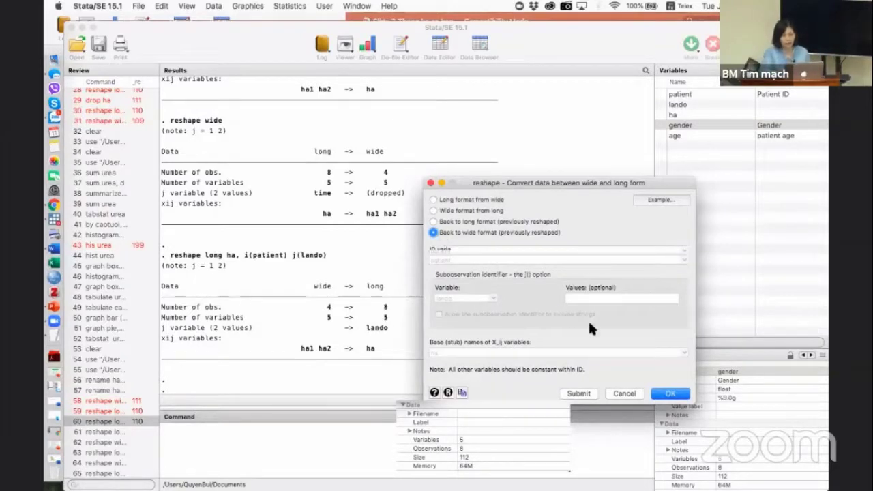
left_click(665, 393)
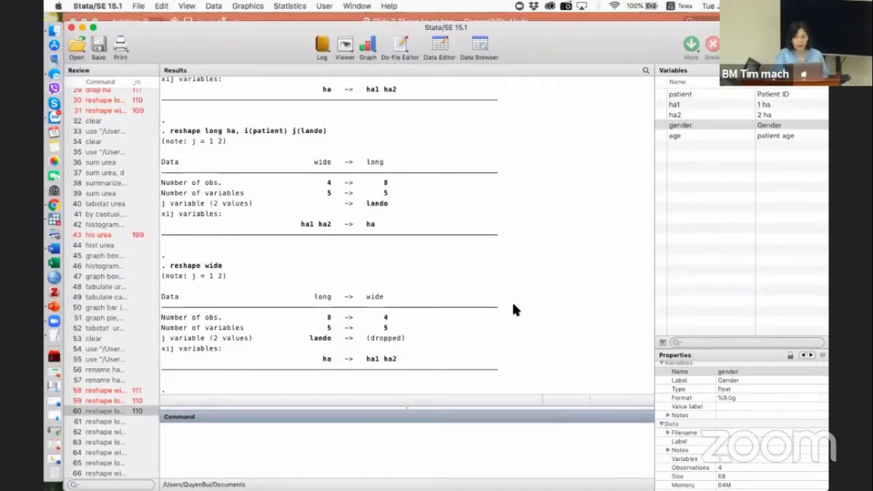
Review the long-from-wide reshape settings for ID variable patient, identifier lando and stub ha, and dismiss the dialog without running it.
left_click(324, 6)
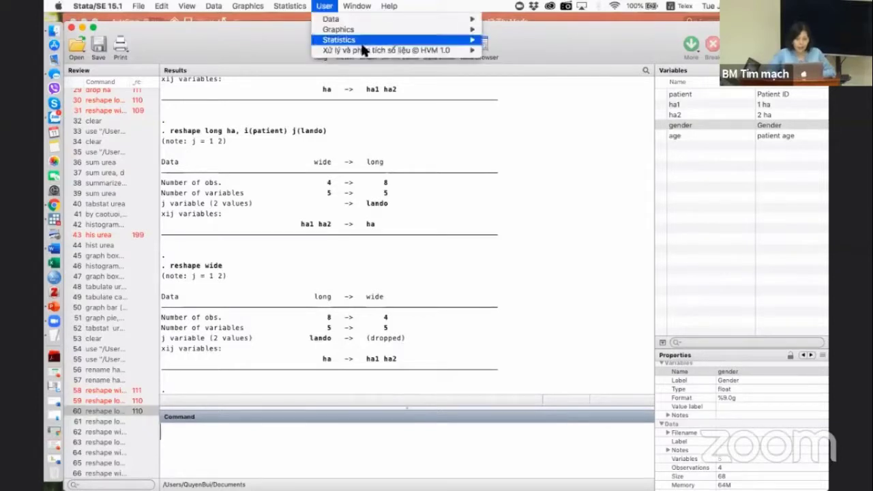
mouse_move(382, 50)
mouse_move(531, 72)
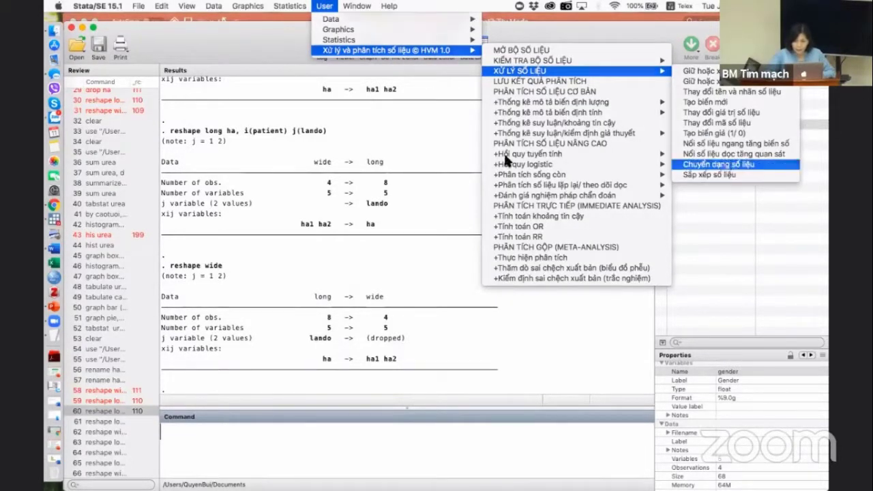
key("Return")
left_click(475, 212)
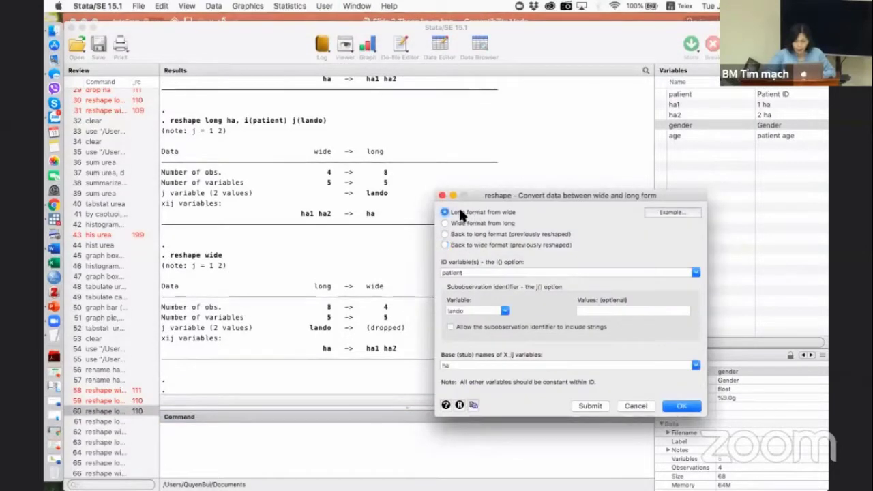
left_click(479, 272)
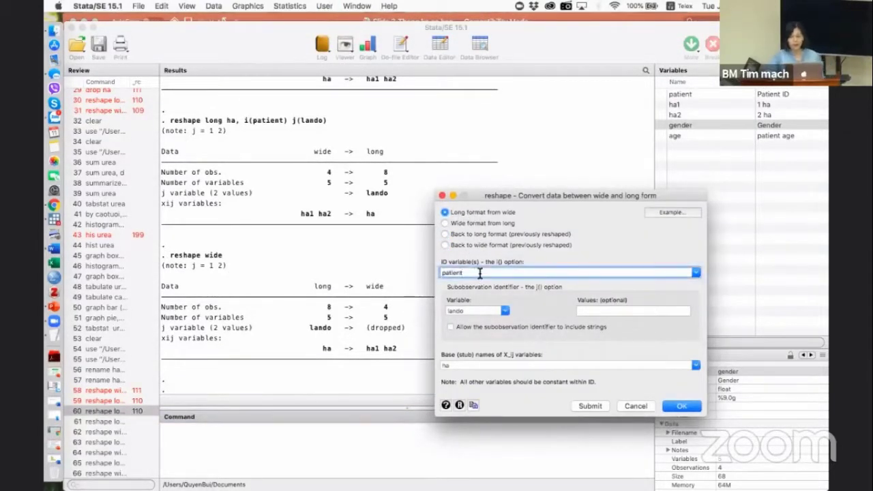
left_click(478, 311)
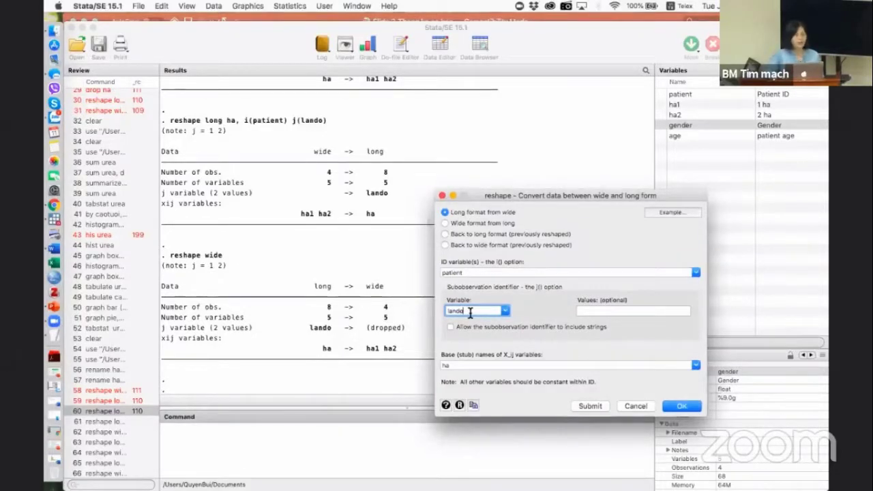
left_click(461, 365)
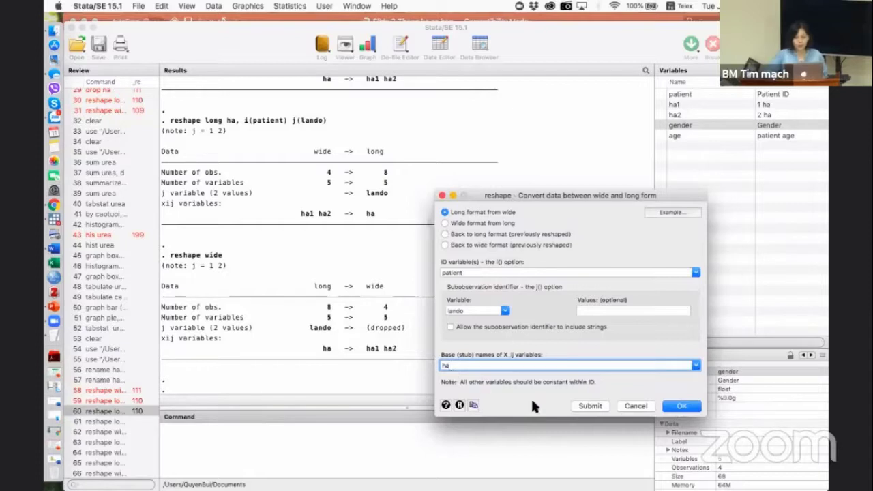
left_click(632, 407)
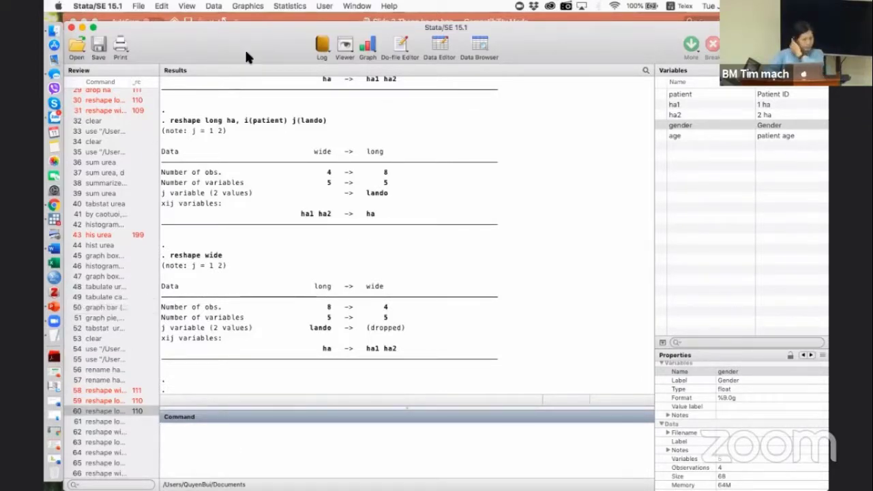
Switch to PowerPoint and start the slide show at the interval estimation slide, Ước lượng khoảng.
left_click(326, 6)
mouse_move(370, 54)
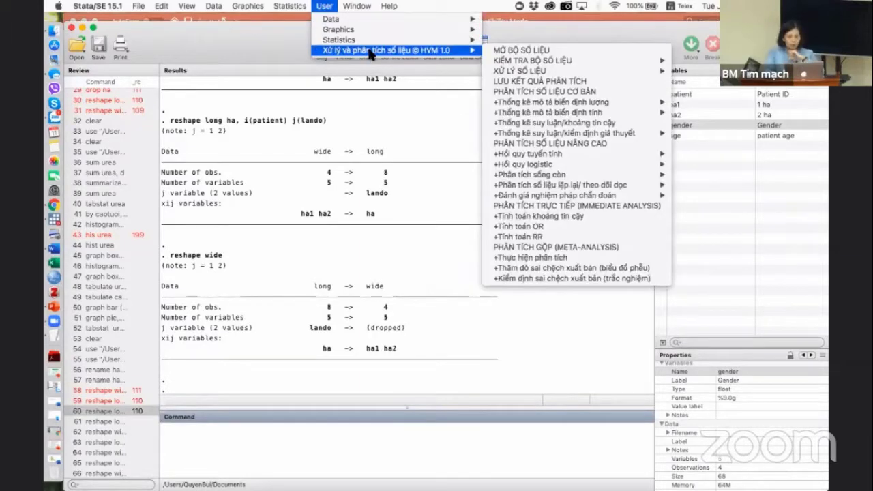
left_click(53, 306)
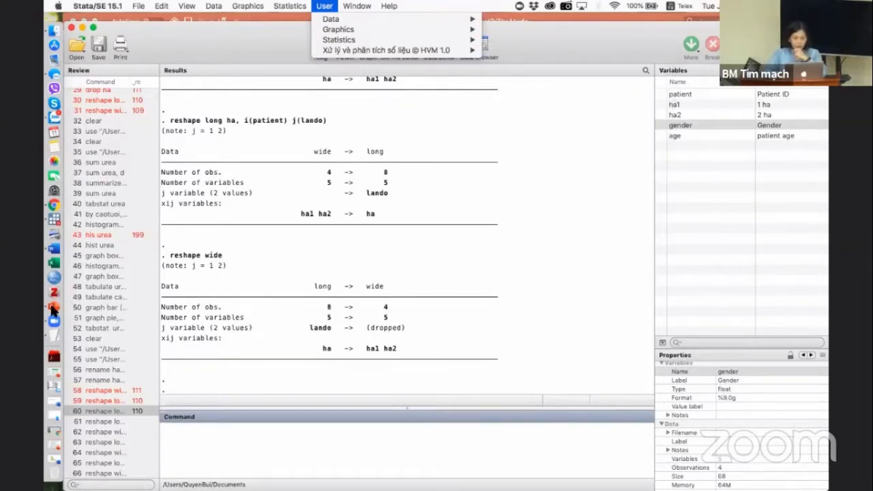
left_click(685, 484)
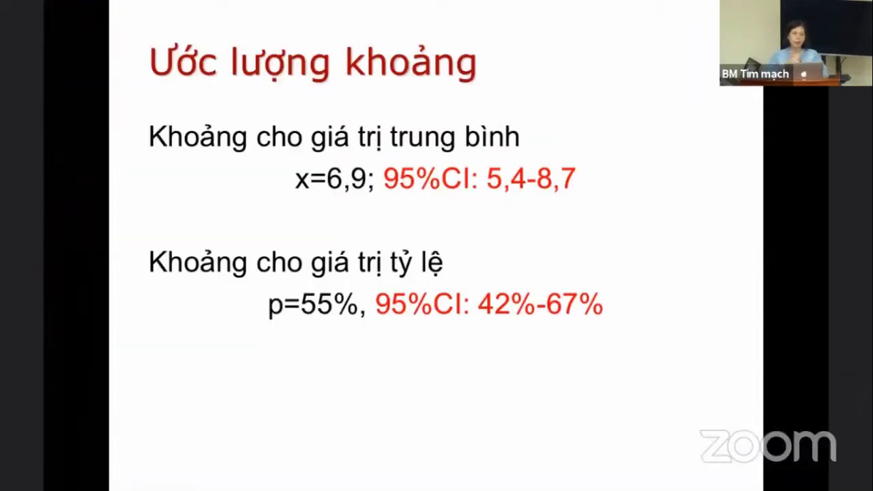